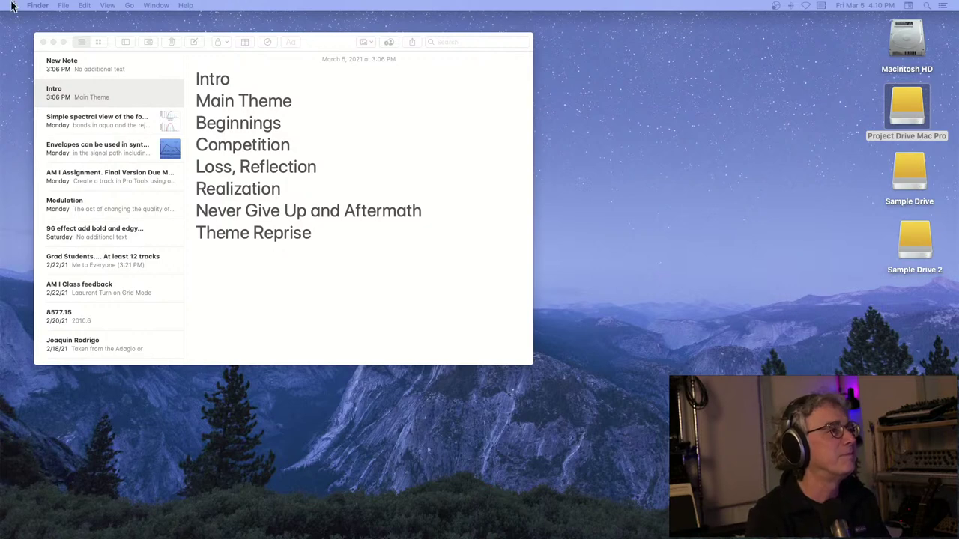
- Close the note listing the cue sections, switch to Pro Tools, and return to the start of the session
{"action": "left_click", "coordinate": [42, 43]}
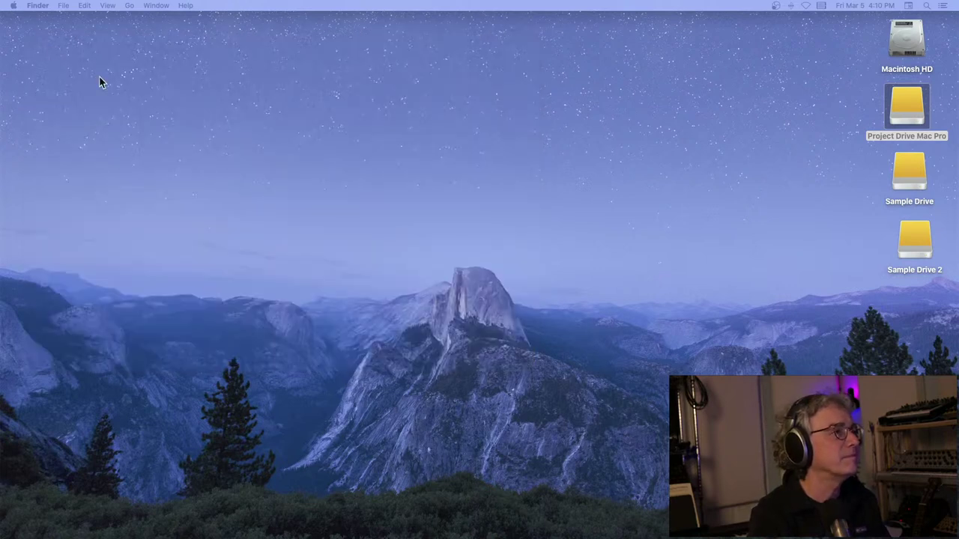
{"action": "mouse_move", "coordinate": [517, 536]}
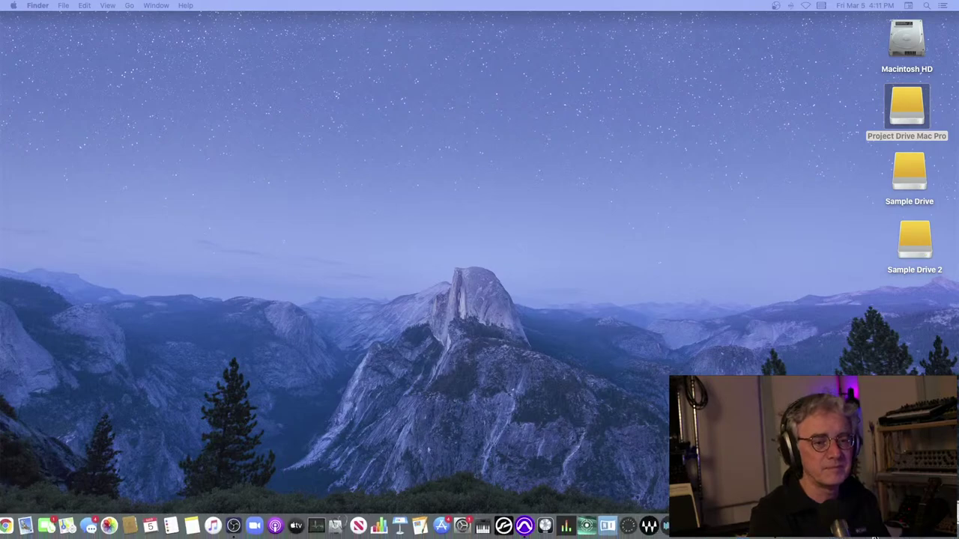
{"action": "left_click", "coordinate": [524, 526]}
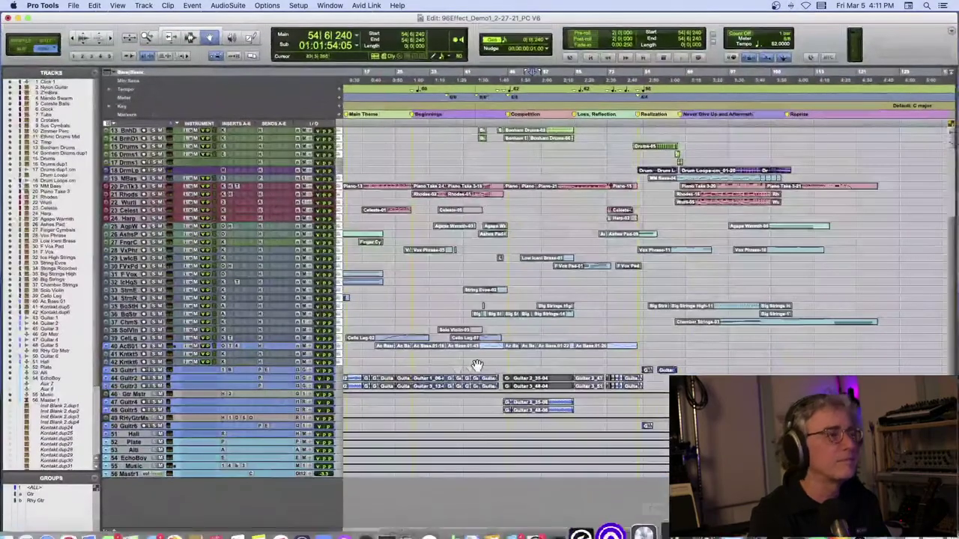
{"action": "key", "text": "Return"}
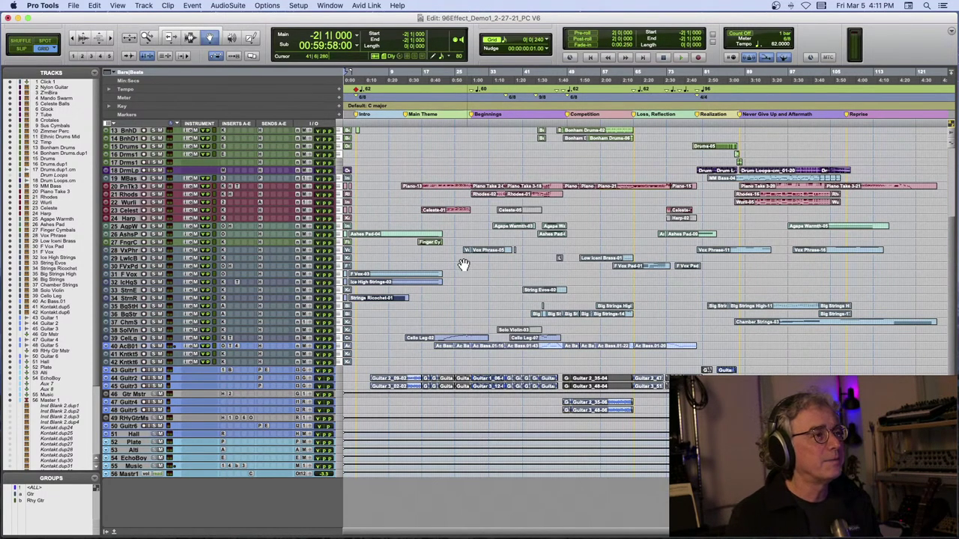
- Widen the Tracks list and bring the inactive tracks at its end into view
{"action": "scroll", "coordinate": [464, 264], "scroll_direction": "up", "scroll_amount": 5}
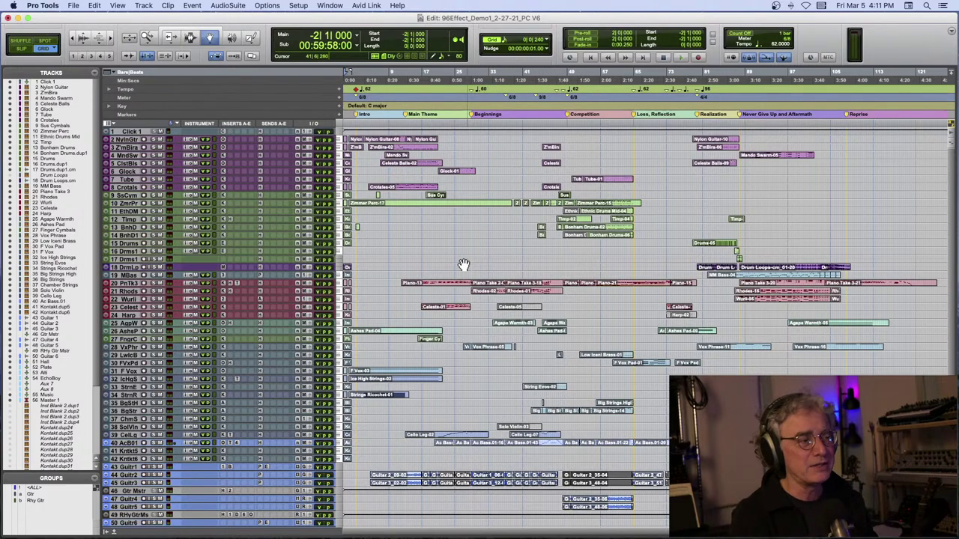
{"action": "scroll", "coordinate": [179, 476], "scroll_direction": "right", "scroll_amount": 3}
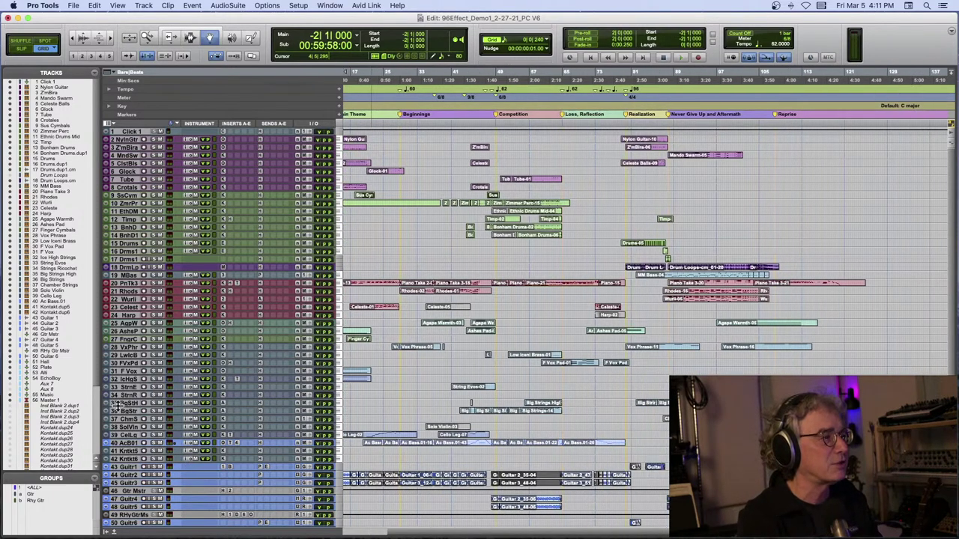
{"action": "scroll", "coordinate": [100, 407], "scroll_direction": "right", "scroll_amount": 1}
{"action": "scroll", "coordinate": [142, 405], "scroll_direction": "left", "scroll_amount": 1}
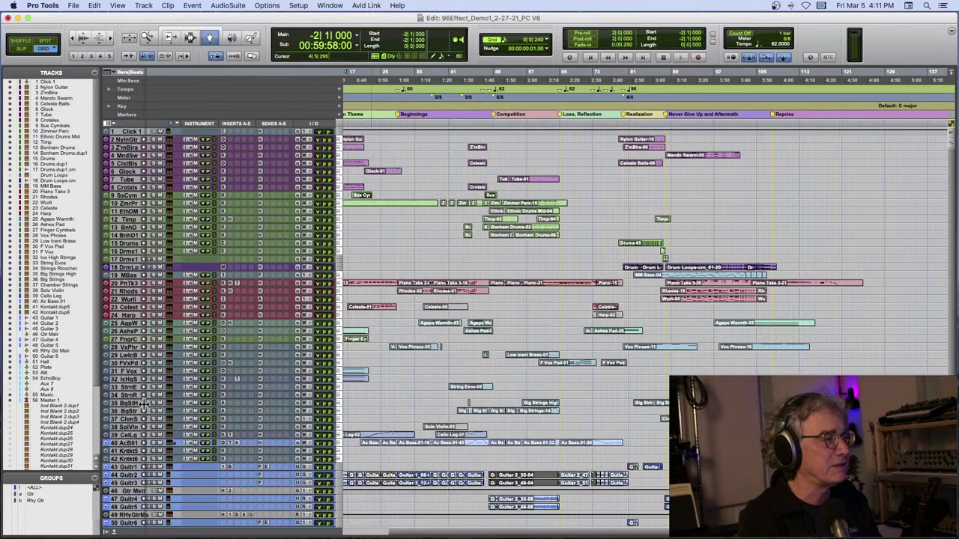
{"action": "left_click_drag", "start_coordinate": [143, 405], "coordinate": [145, 405]}
{"action": "scroll", "coordinate": [86, 409], "scroll_direction": "down", "scroll_amount": 5}
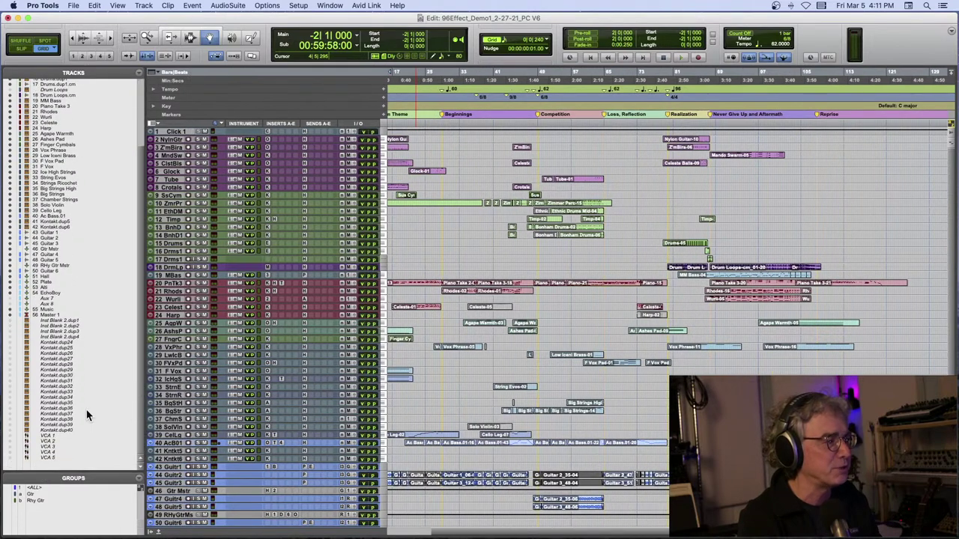
- Show the hidden tracks from Inst Blank 2.dup1 to Kontakt.dup40, look through them, and hide them again
{"action": "left_click", "coordinate": [66, 322]}
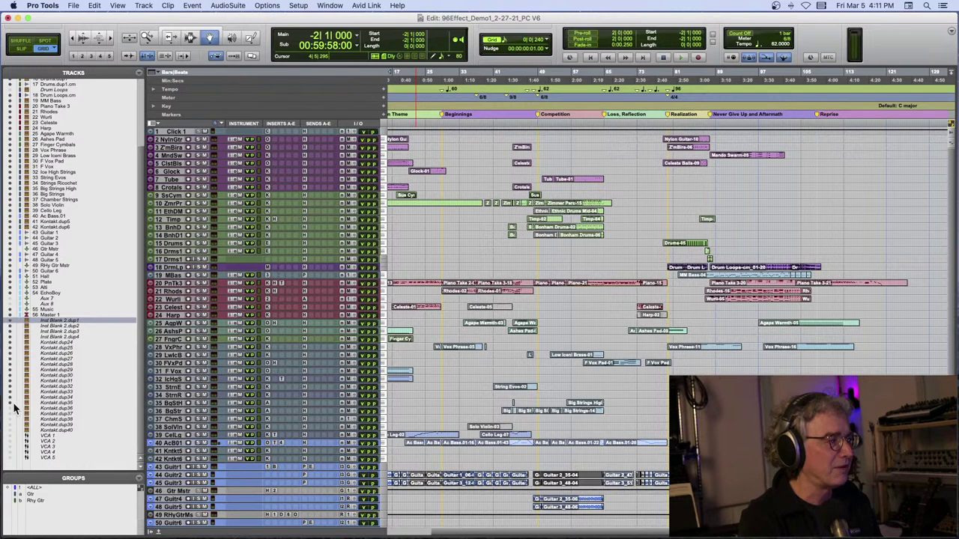
{"action": "left_click_drag", "start_coordinate": [14, 426], "coordinate": [13, 431]}
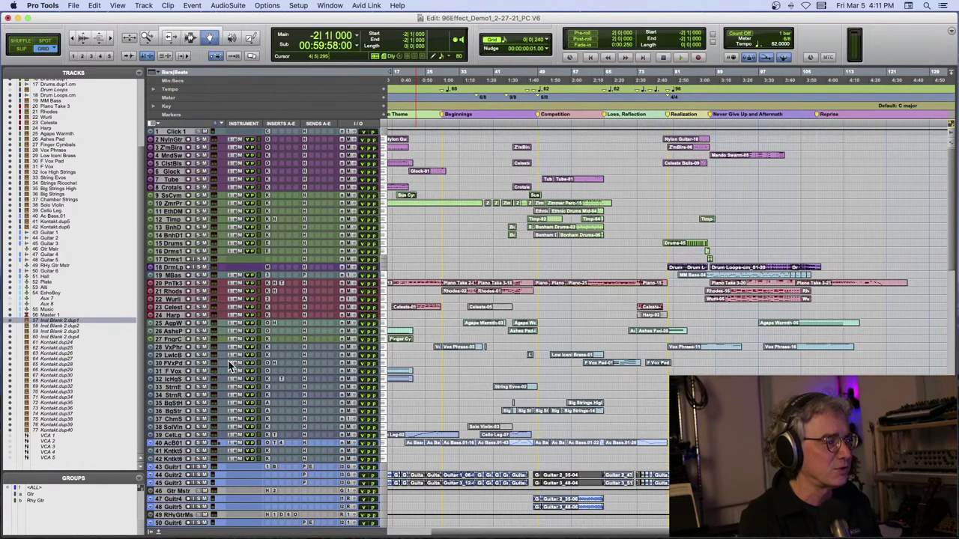
{"action": "scroll", "coordinate": [230, 362], "scroll_direction": "down", "scroll_amount": 5}
{"action": "scroll", "coordinate": [230, 362], "scroll_direction": "down", "scroll_amount": 10}
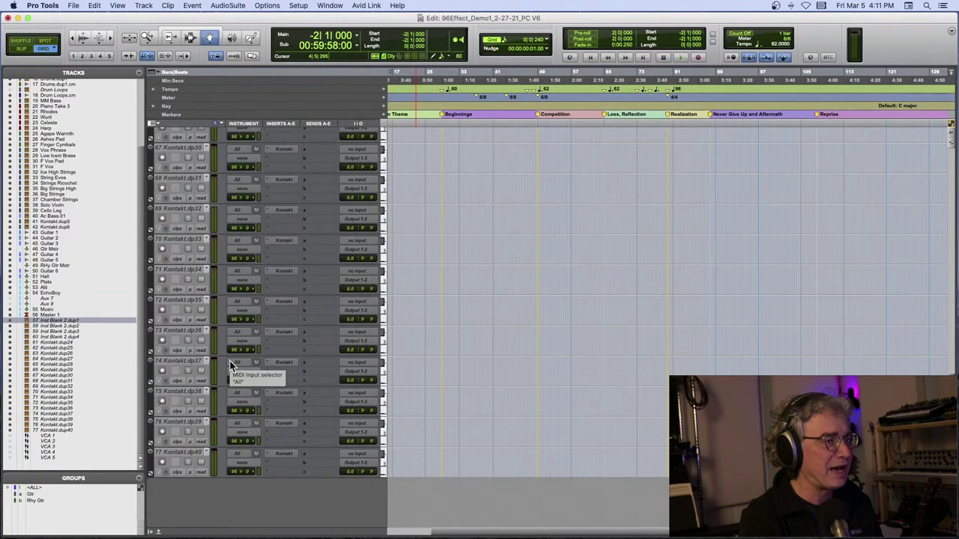
{"action": "scroll", "coordinate": [230, 365], "scroll_direction": "up", "scroll_amount": 8}
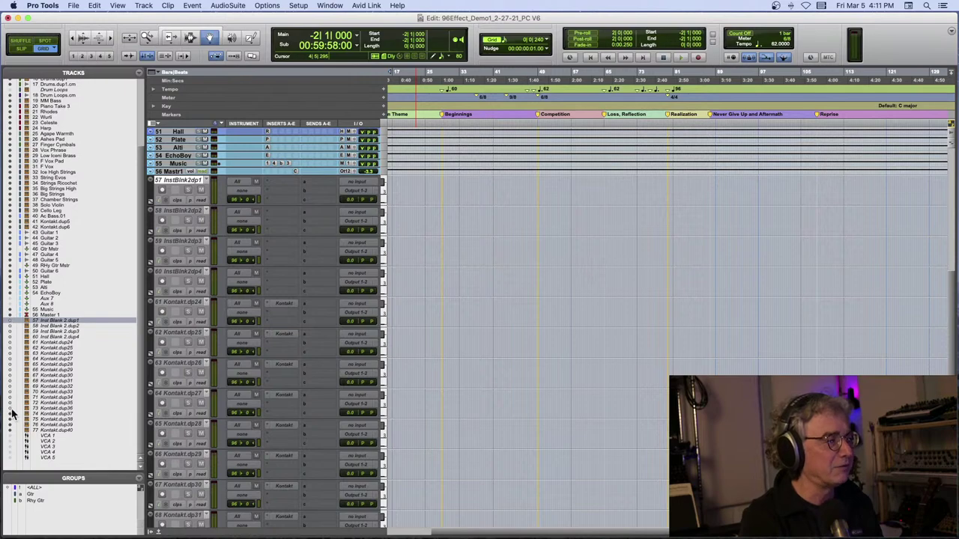
{"action": "left_click_drag", "start_coordinate": [11, 410], "coordinate": [10, 432]}
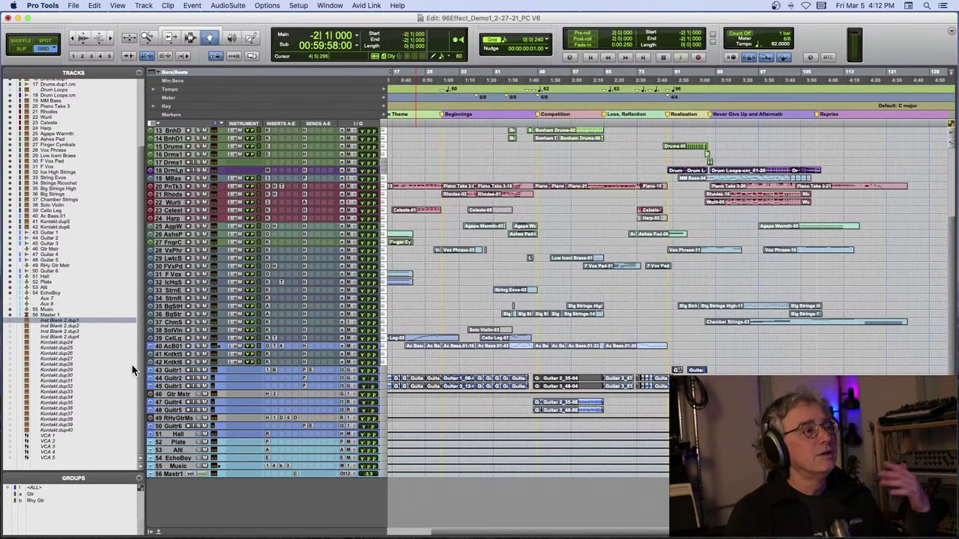
- Increase the height of all tracks until their full names, instrument, insert, send and I/O controls can be read
{"action": "scroll", "coordinate": [131, 365], "scroll_direction": "up", "scroll_amount": 5}
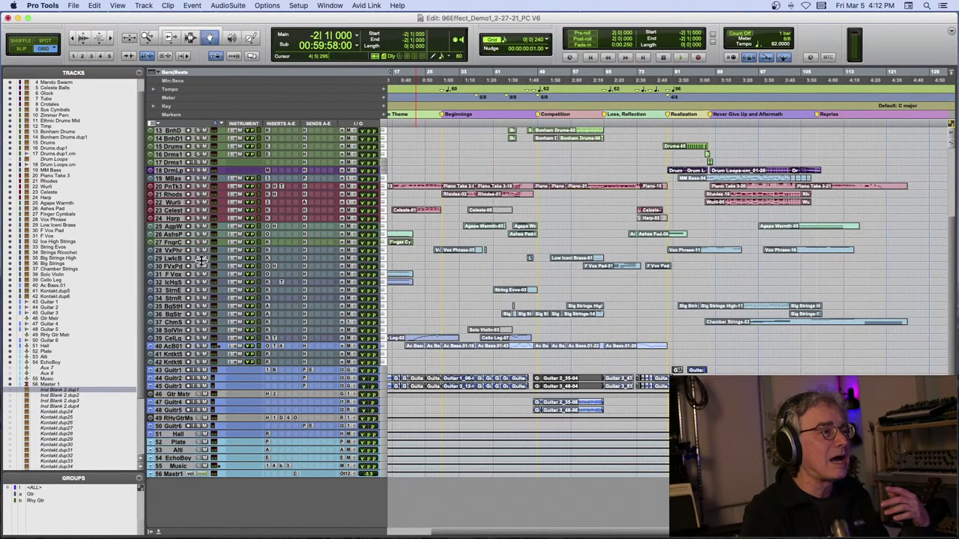
{"action": "scroll", "coordinate": [202, 259], "scroll_direction": "up", "scroll_amount": 4}
{"action": "scroll", "coordinate": [202, 258], "scroll_direction": "left", "scroll_amount": 5}
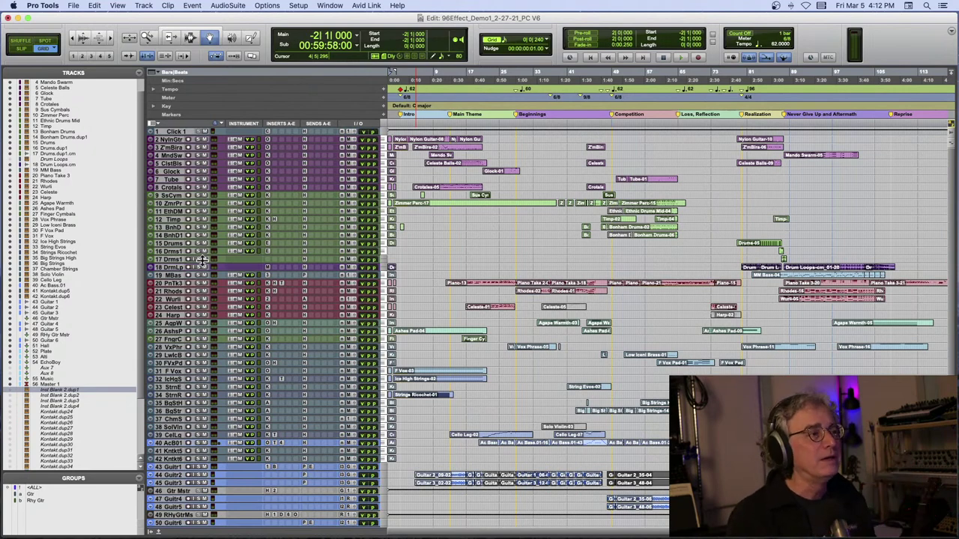
{"action": "key", "text": "ctrl+alt+Up"}
{"action": "key", "text": "ctrl+alt+Up"}
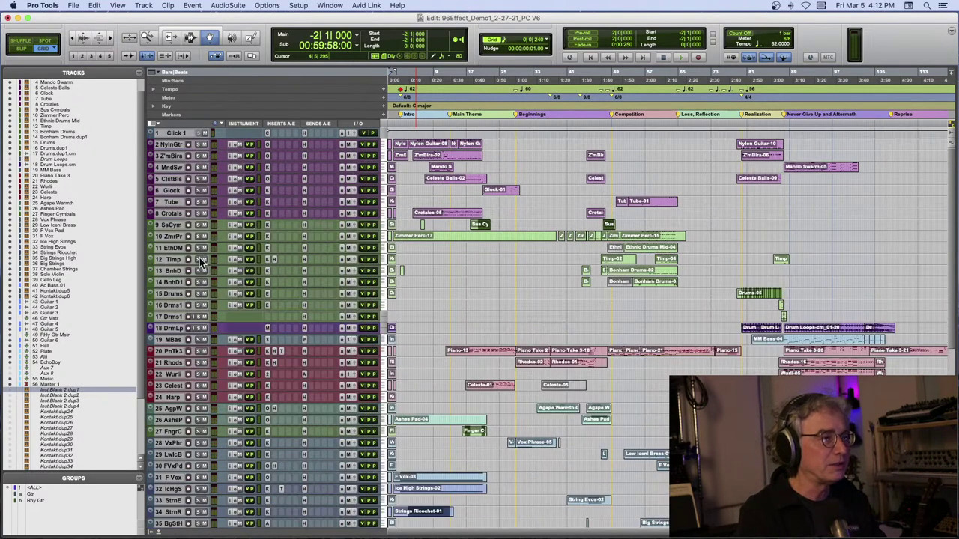
{"action": "key", "text": "ctrl+alt+Up"}
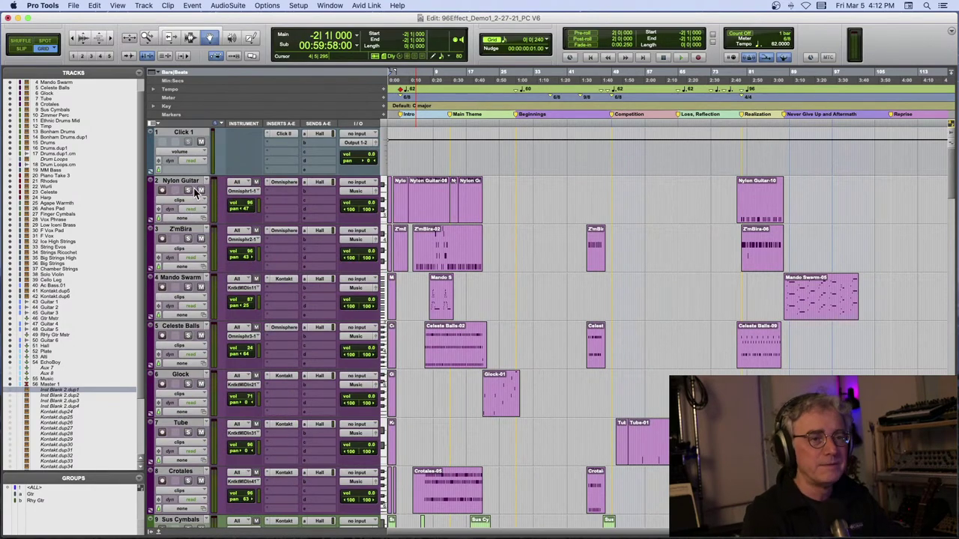
- Examine the instruments, inserts, sends and outputs of the tracks from Nylon Guitar down to Piano Take 3
{"action": "scroll", "coordinate": [195, 189], "scroll_direction": "down", "scroll_amount": 1}
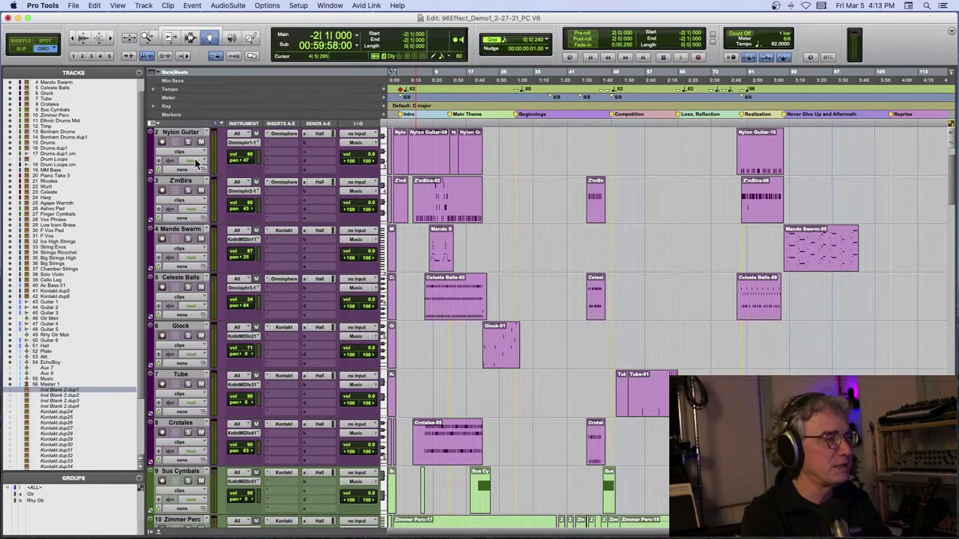
{"action": "left_click_drag", "start_coordinate": [188, 19], "coordinate": [302, 120]}
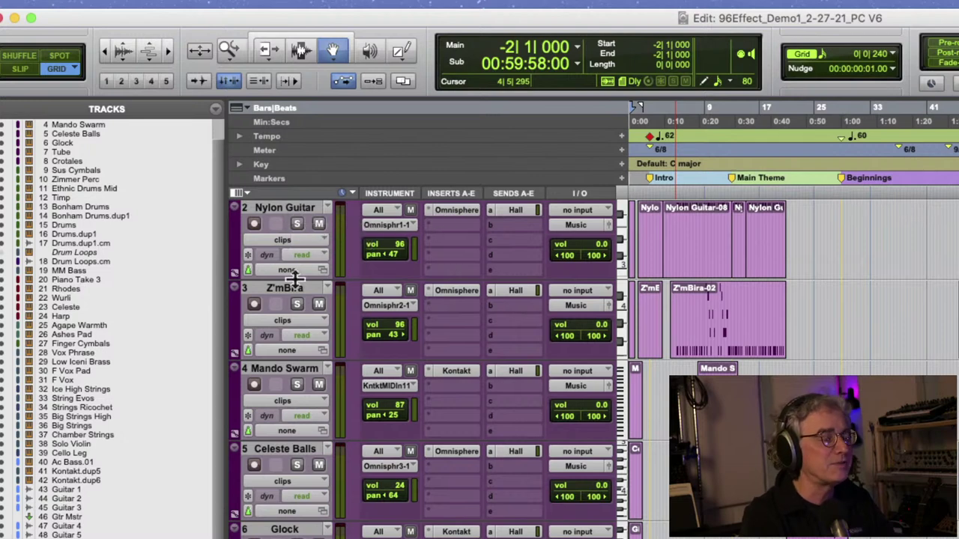
{"action": "scroll", "coordinate": [290, 288], "scroll_direction": "down", "scroll_amount": 3}
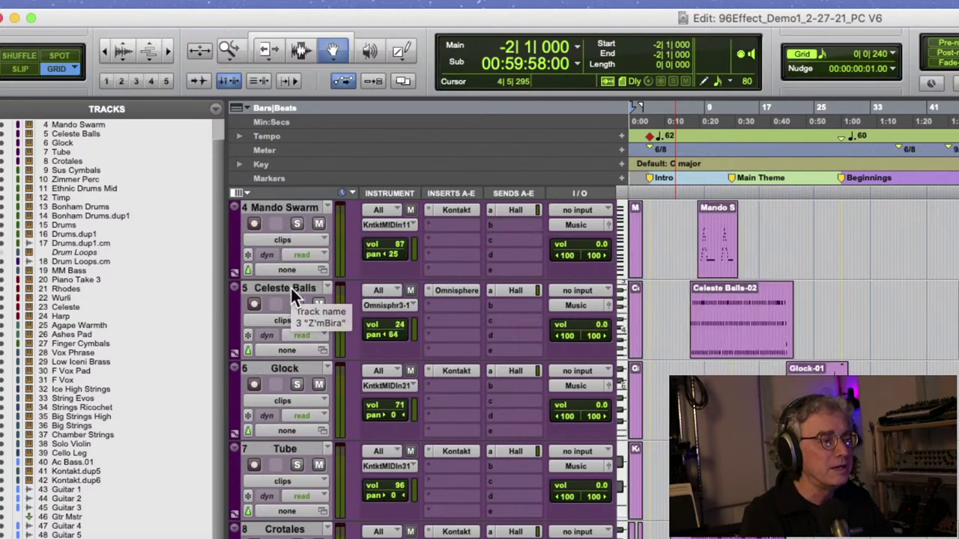
{"action": "scroll", "coordinate": [290, 288], "scroll_direction": "up", "scroll_amount": 2}
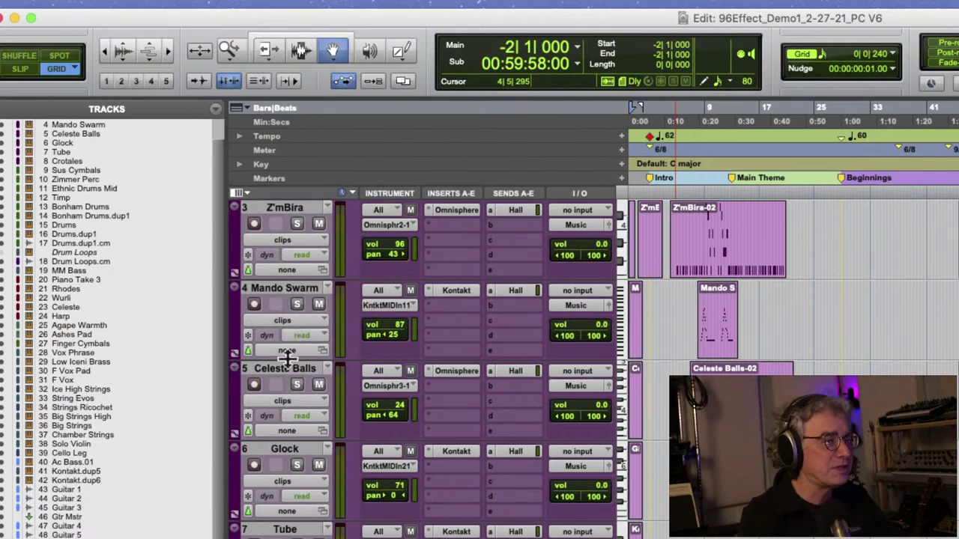
{"action": "scroll", "coordinate": [287, 358], "scroll_direction": "down", "scroll_amount": 3}
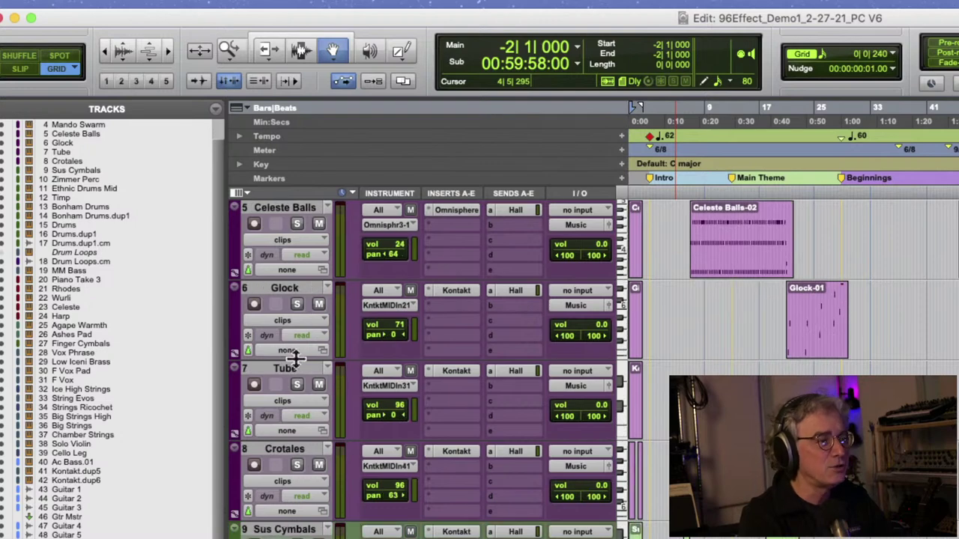
{"action": "scroll", "coordinate": [301, 365], "scroll_direction": "down", "scroll_amount": 3}
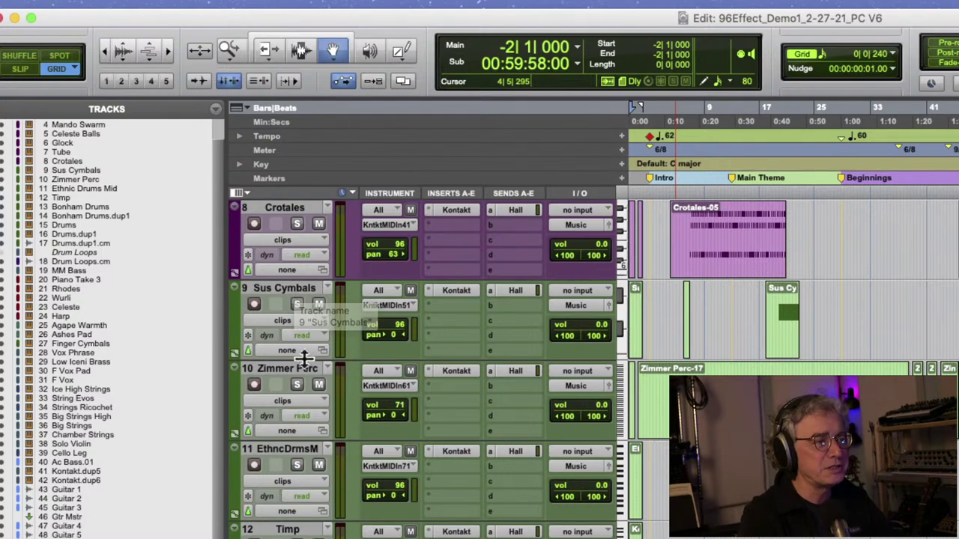
{"action": "scroll", "coordinate": [305, 364], "scroll_direction": "down", "scroll_amount": 1}
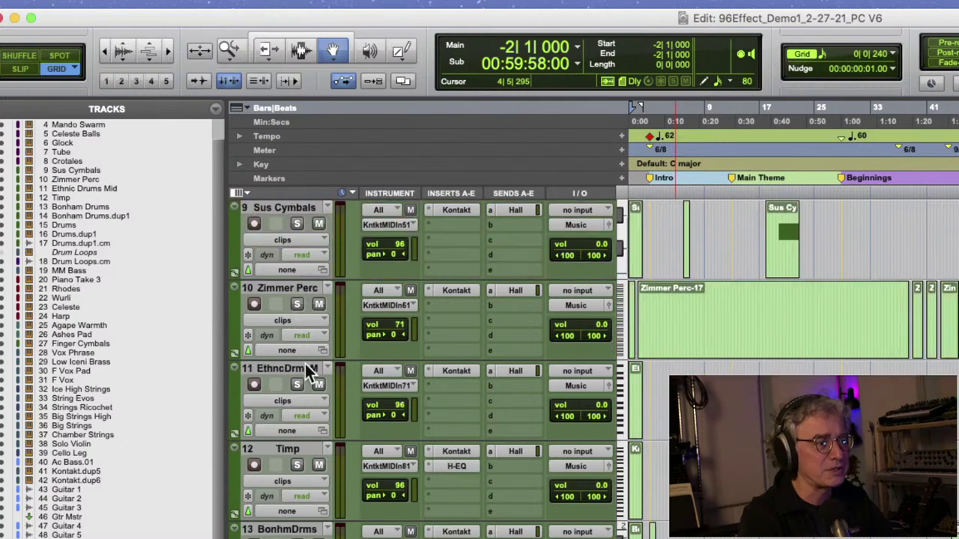
{"action": "scroll", "coordinate": [300, 303], "scroll_direction": "down", "scroll_amount": 1}
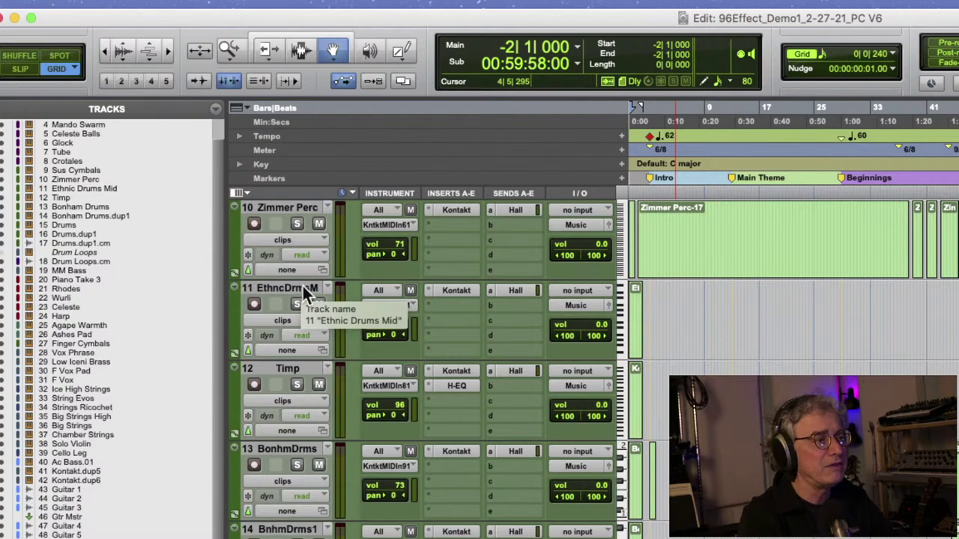
{"action": "scroll", "coordinate": [290, 366], "scroll_direction": "up", "scroll_amount": 9}
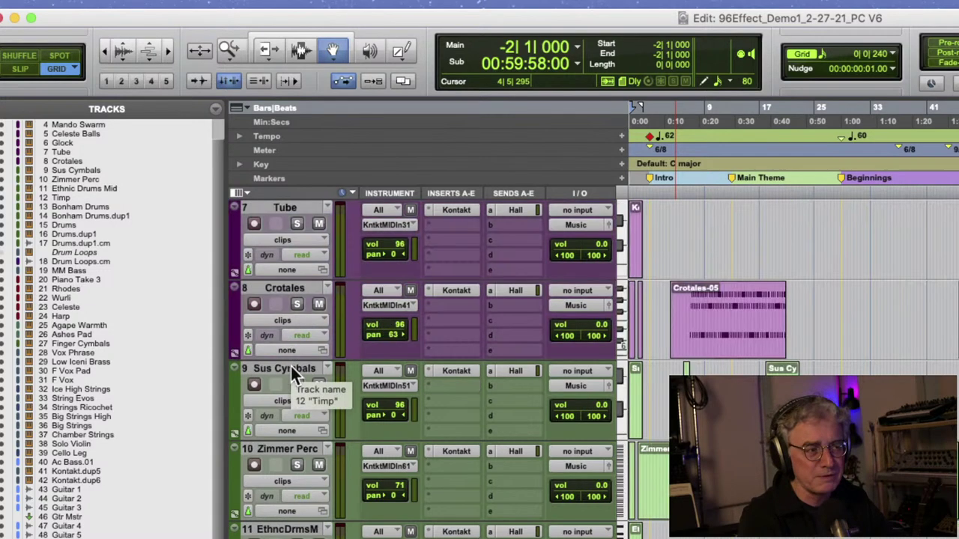
{"action": "scroll", "coordinate": [292, 370], "scroll_direction": "down", "scroll_amount": 8}
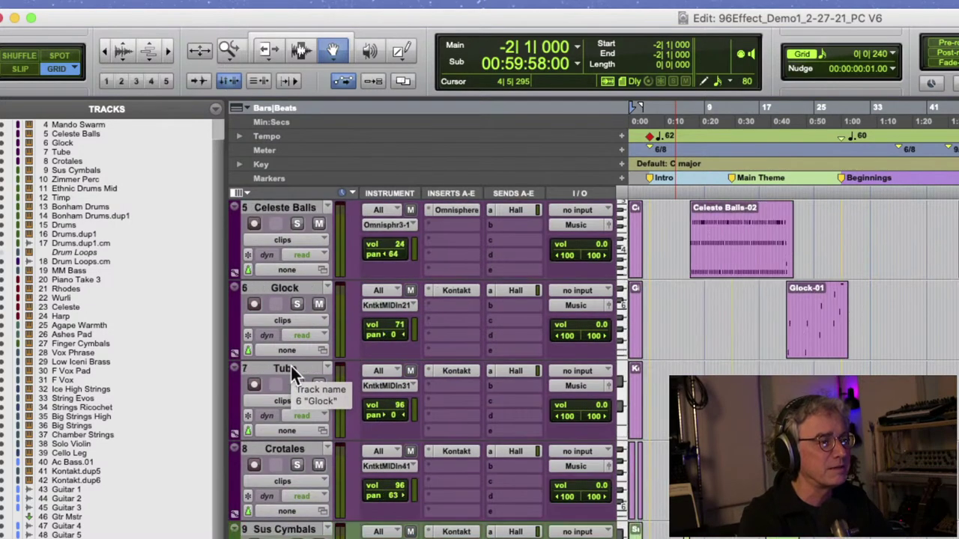
{"action": "scroll", "coordinate": [290, 370], "scroll_direction": "down", "scroll_amount": 1}
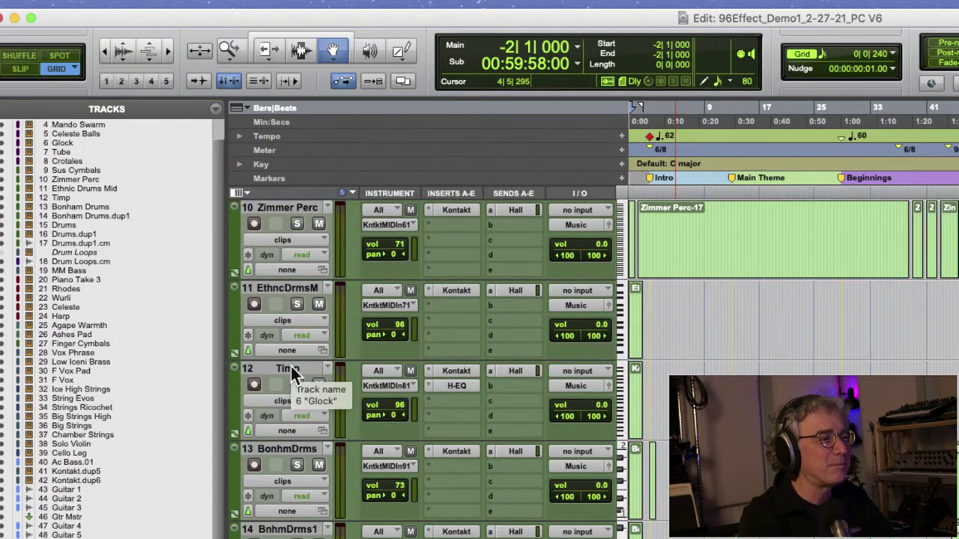
{"action": "scroll", "coordinate": [291, 366], "scroll_direction": "down", "scroll_amount": 3}
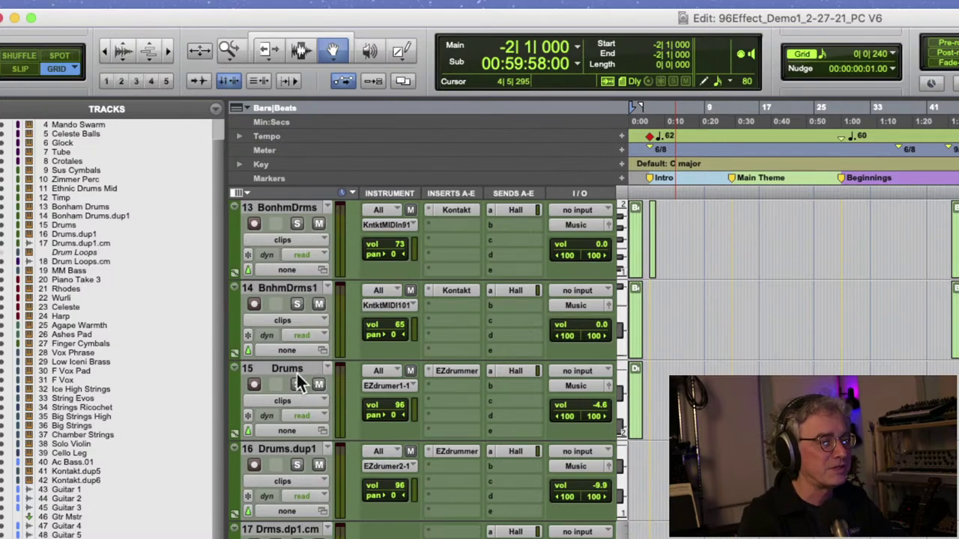
{"action": "scroll", "coordinate": [297, 377], "scroll_direction": "down", "scroll_amount": 3}
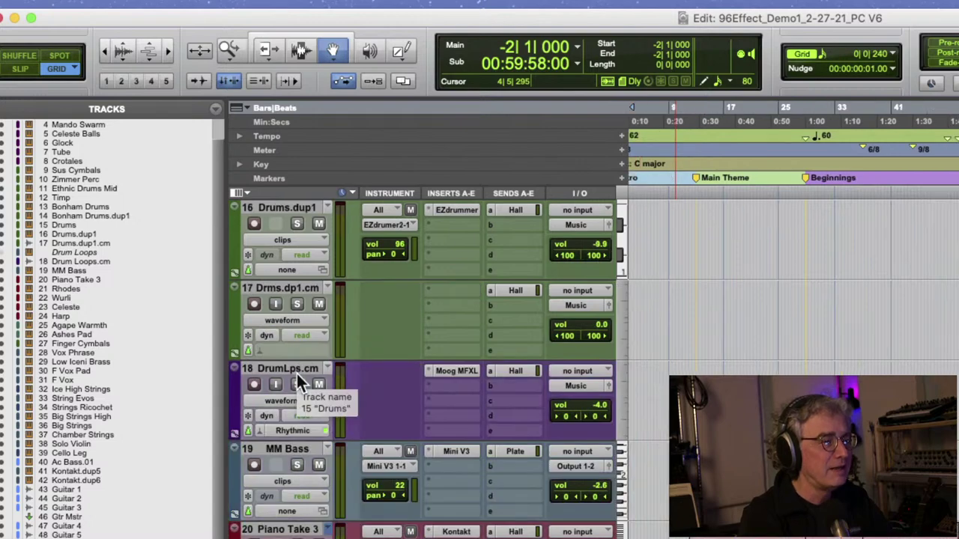
{"action": "scroll", "coordinate": [296, 371], "scroll_direction": "down", "scroll_amount": 2}
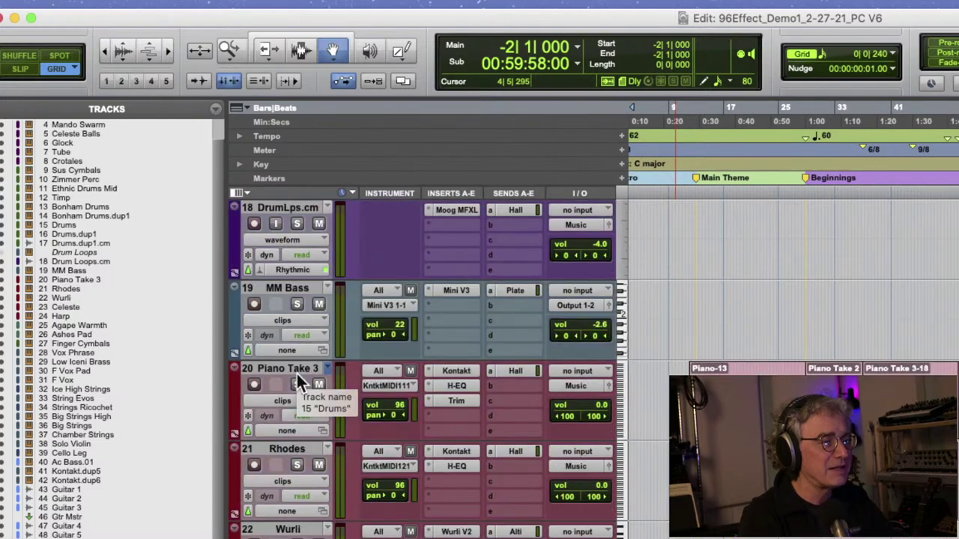
- Record-enable the Piano Take 3 track and look over the tracks below it, down to the guitars
{"action": "left_click", "coordinate": [255, 303]}
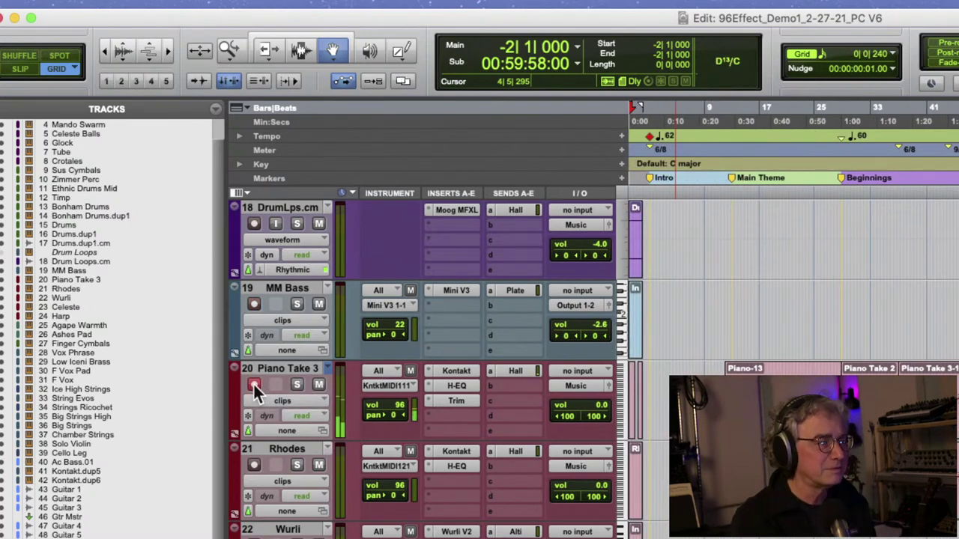
{"action": "scroll", "coordinate": [253, 383], "scroll_direction": "down", "scroll_amount": 14}
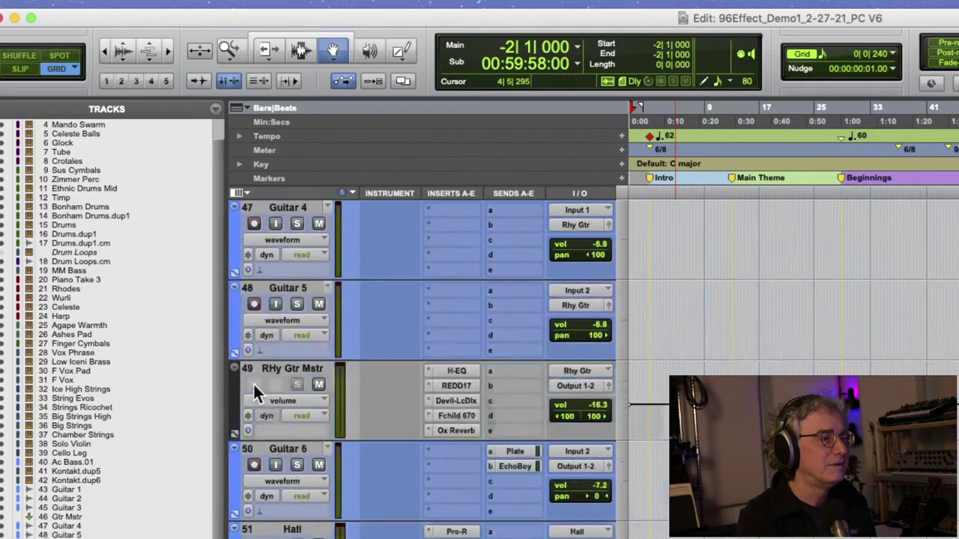
{"action": "scroll", "coordinate": [253, 382], "scroll_direction": "up", "scroll_amount": 6}
{"action": "scroll", "coordinate": [253, 395], "scroll_direction": "up", "scroll_amount": 10}
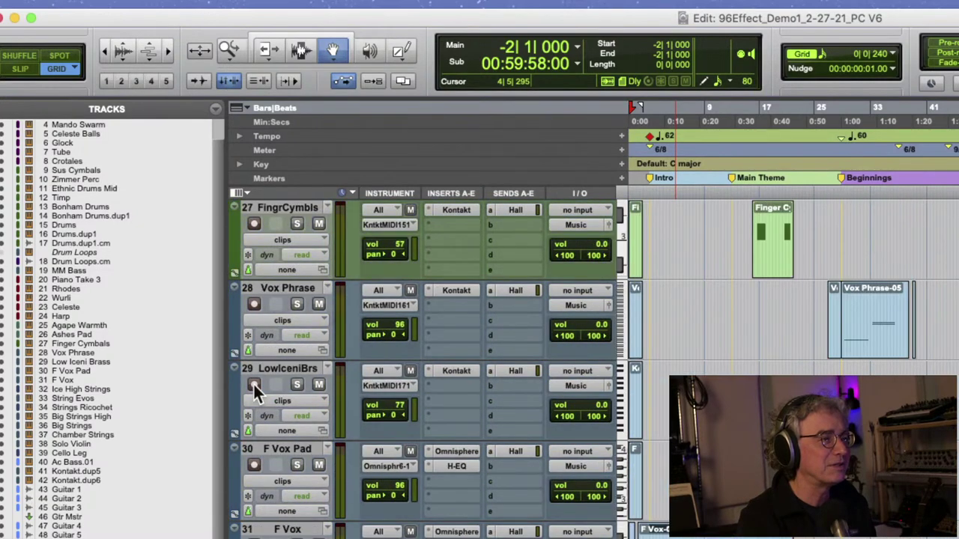
{"action": "scroll", "coordinate": [253, 389], "scroll_direction": "up", "scroll_amount": 4}
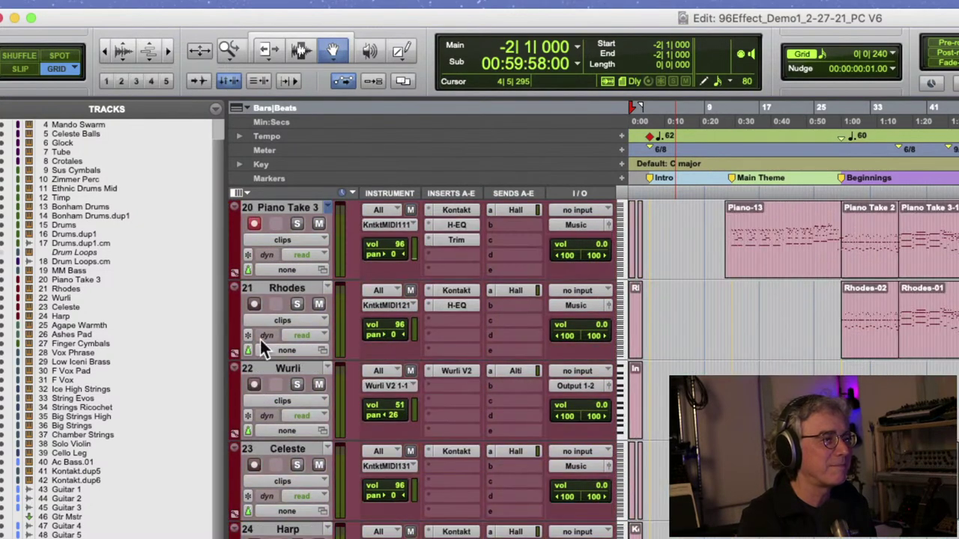
- Record-enable the Rhodes, Wurli, Celeste and Harp tracks one after another to audition their instruments
{"action": "left_click", "coordinate": [256, 305]}
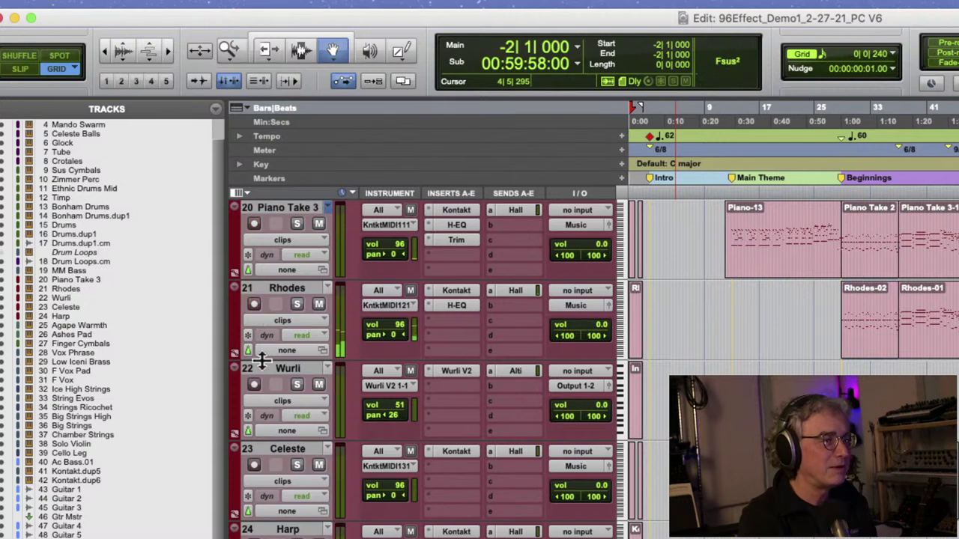
{"action": "left_click", "coordinate": [255, 384]}
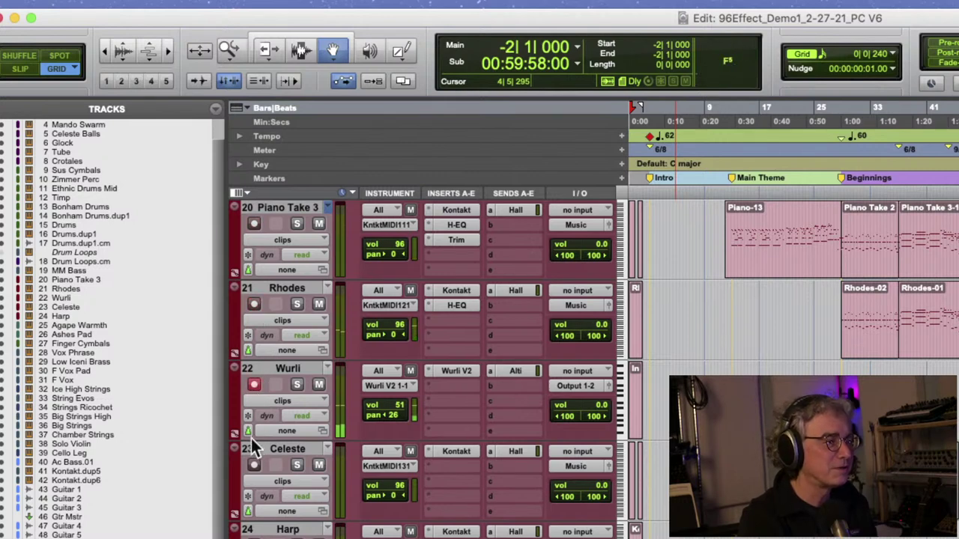
{"action": "left_click", "coordinate": [253, 463]}
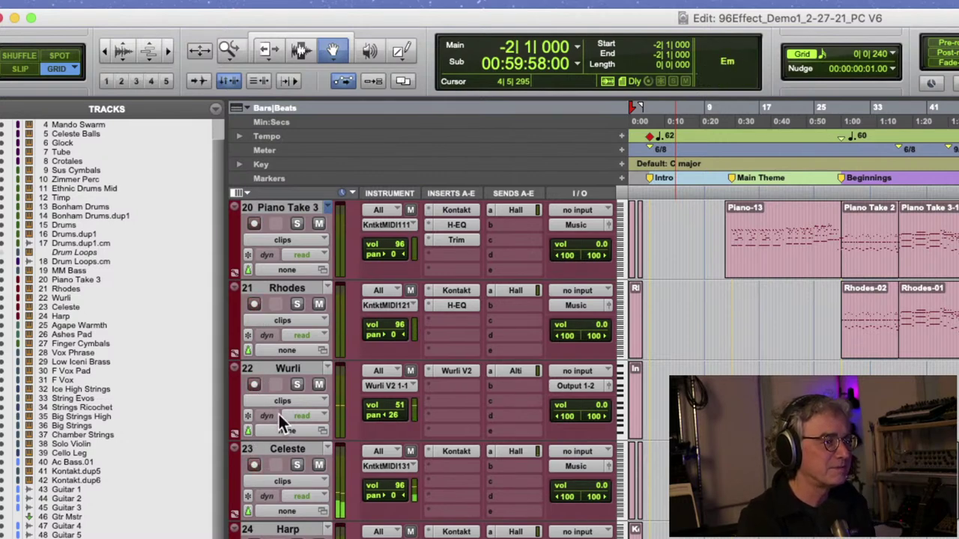
{"action": "scroll", "coordinate": [278, 413], "scroll_direction": "down", "scroll_amount": 2}
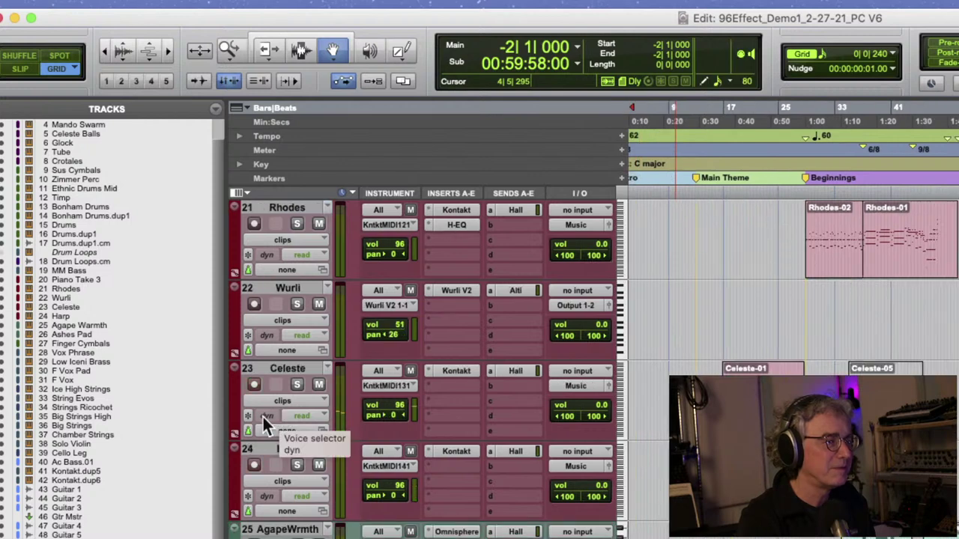
{"action": "left_click", "coordinate": [253, 465]}
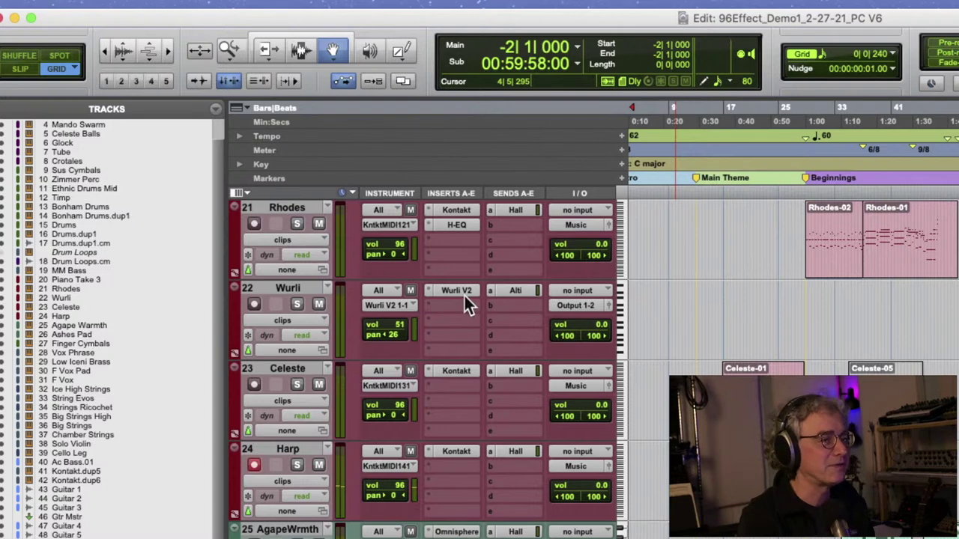
- Record-enable the Agape Warmth, Ashes Pad and Finger Cymbals tracks in turn to audition their sounds
{"action": "scroll", "coordinate": [464, 296], "scroll_direction": "down", "scroll_amount": 3}
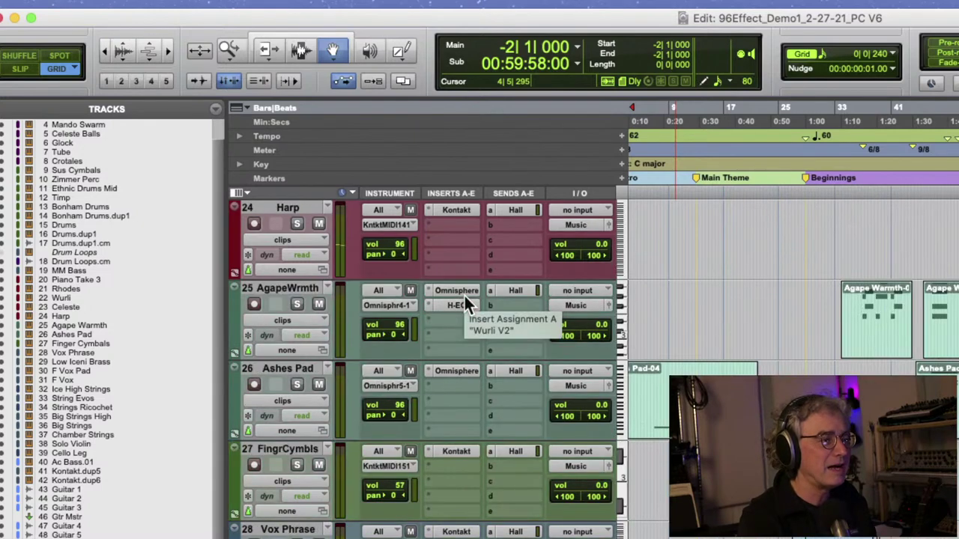
{"action": "left_click", "coordinate": [254, 304]}
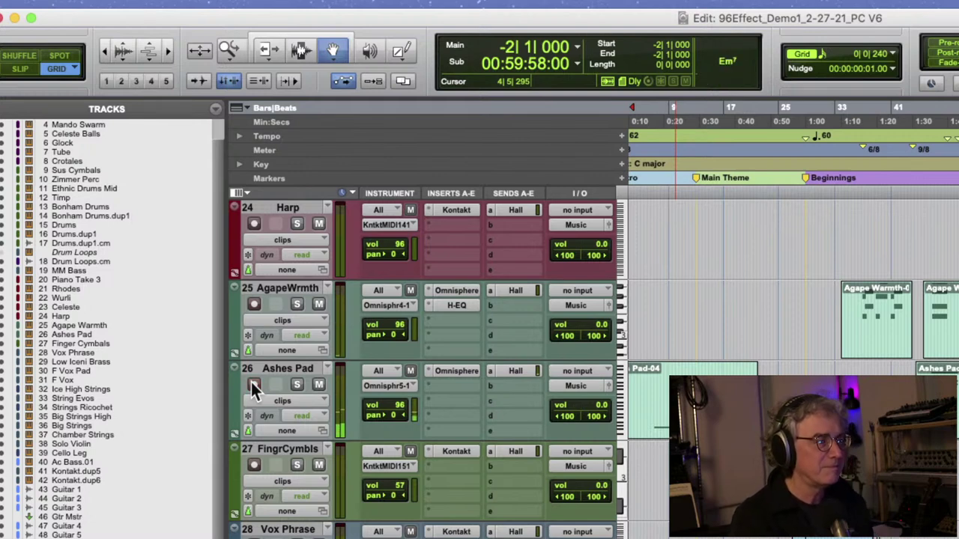
{"action": "scroll", "coordinate": [251, 380], "scroll_direction": "down", "scroll_amount": 1}
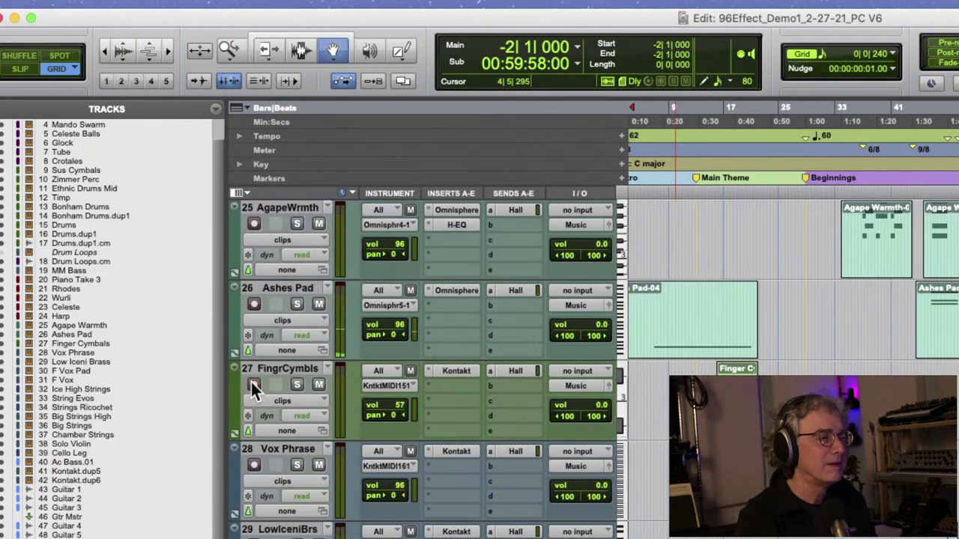
{"action": "left_click", "coordinate": [252, 384]}
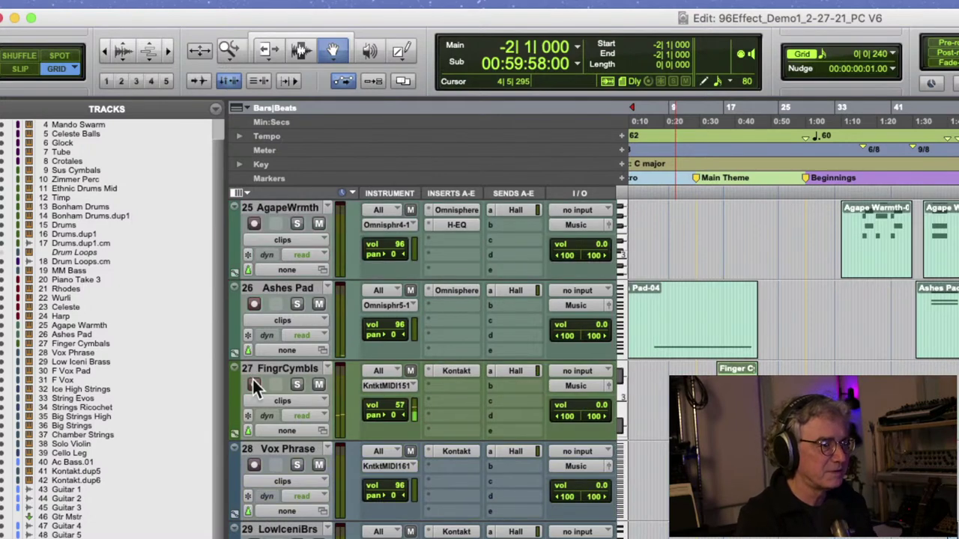
- Examine the instruments, inserts, sends and outputs of the tracks from Vox Phrase through the strings down to Ac Bass.01
{"action": "scroll", "coordinate": [252, 377], "scroll_direction": "down", "scroll_amount": 1}
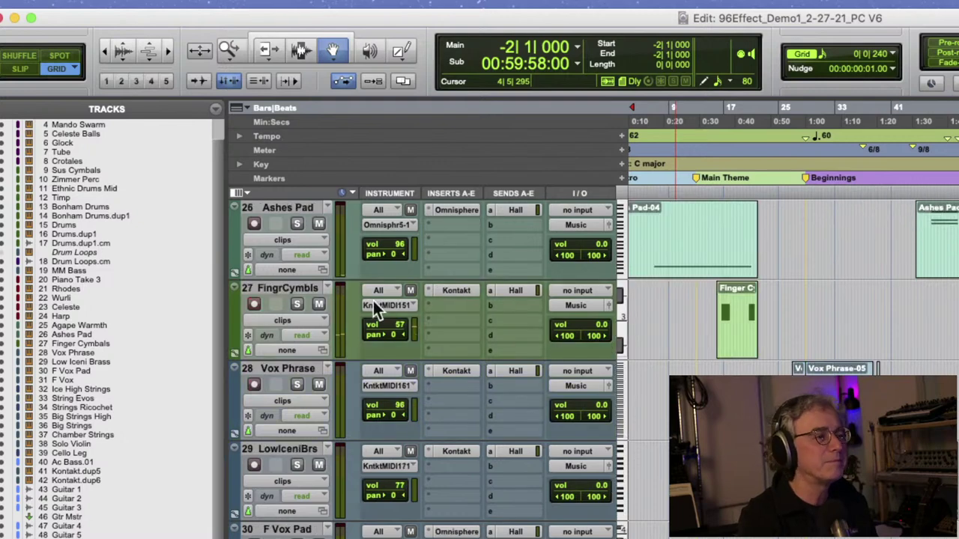
{"action": "scroll", "coordinate": [375, 304], "scroll_direction": "down", "scroll_amount": 2}
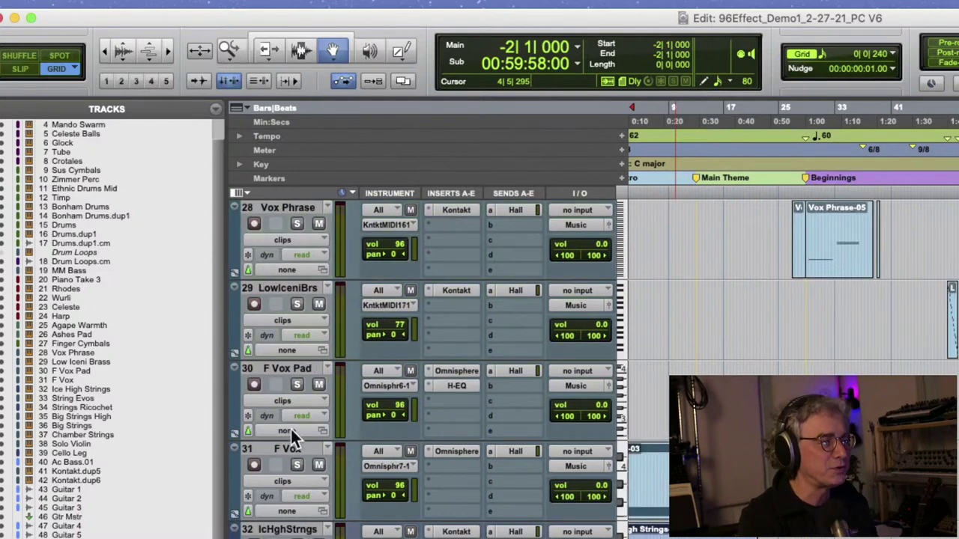
{"action": "scroll", "coordinate": [290, 447], "scroll_direction": "down", "scroll_amount": 2}
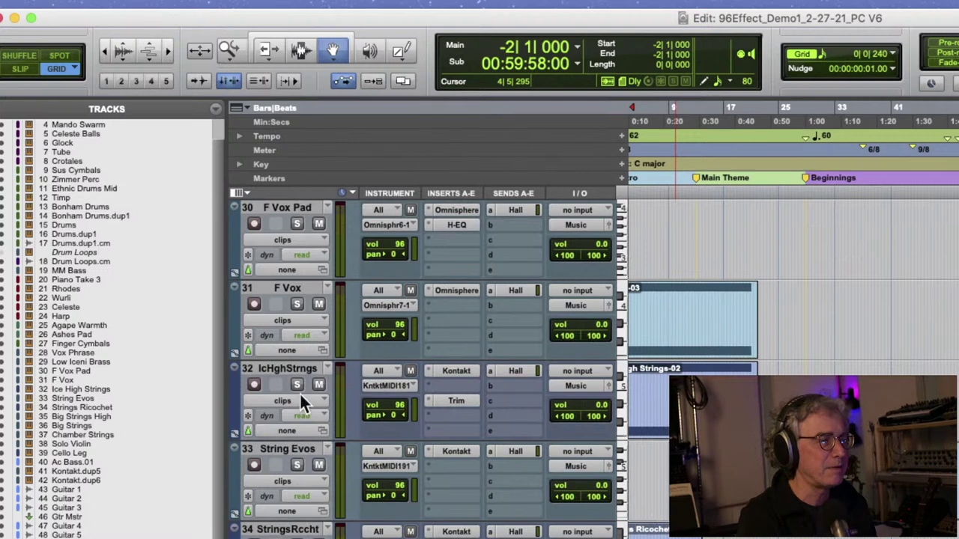
{"action": "scroll", "coordinate": [303, 375], "scroll_direction": "down", "scroll_amount": 2}
{"action": "scroll", "coordinate": [303, 375], "scroll_direction": "down", "scroll_amount": 1}
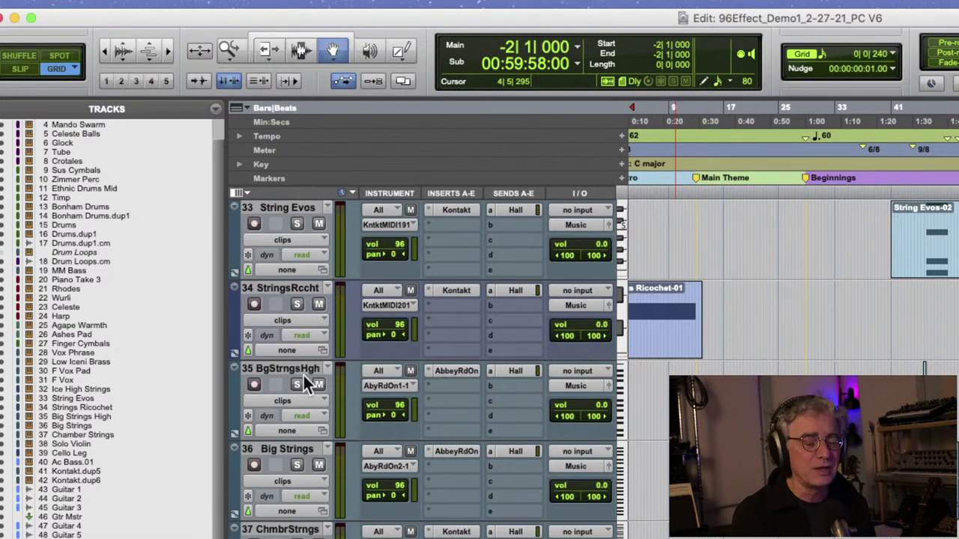
{"action": "scroll", "coordinate": [302, 373], "scroll_direction": "down", "scroll_amount": 2}
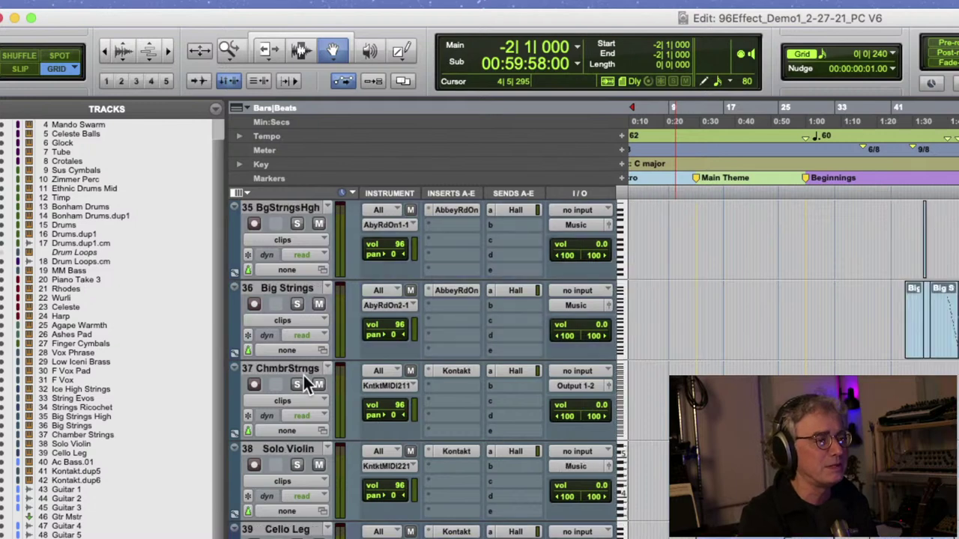
{"action": "scroll", "coordinate": [303, 379], "scroll_direction": "down", "scroll_amount": 1}
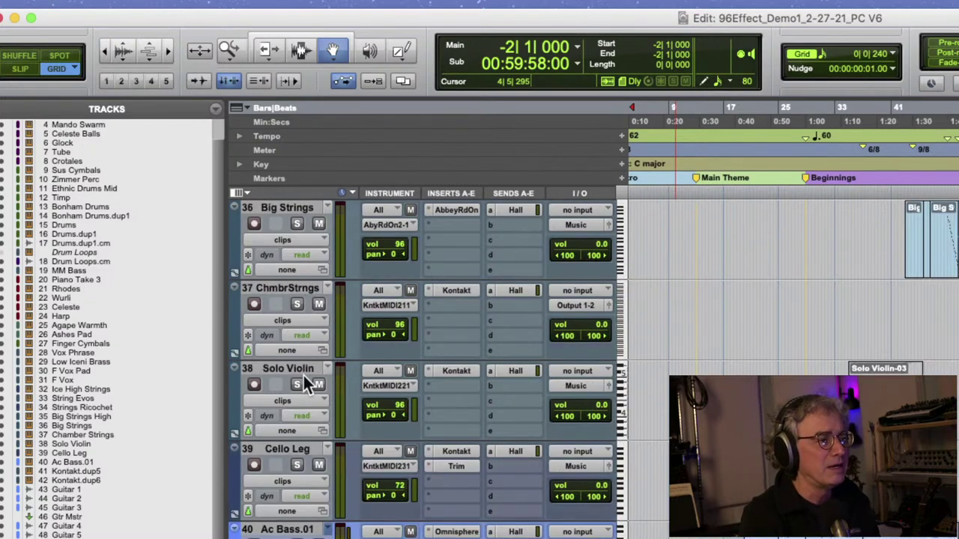
{"action": "scroll", "coordinate": [298, 441], "scroll_direction": "left", "scroll_amount": 1}
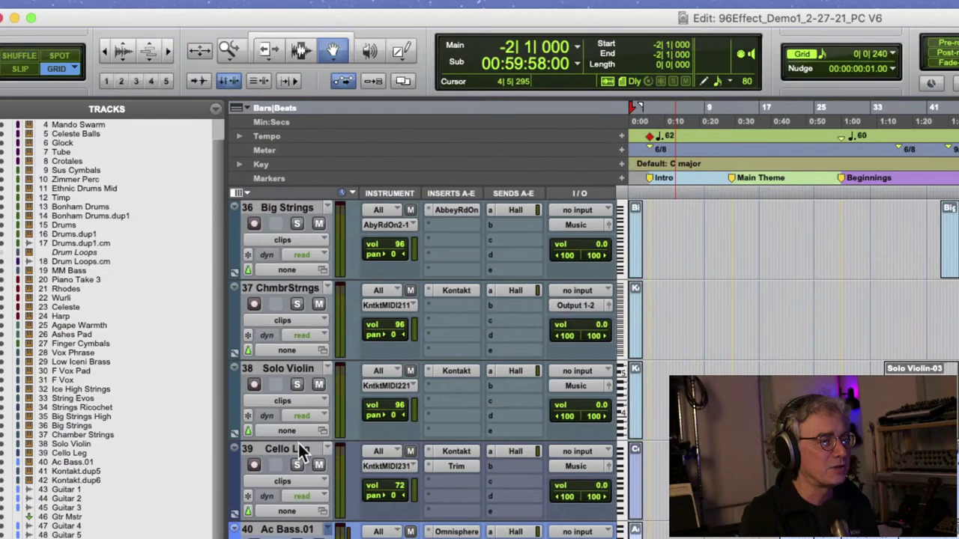
{"action": "scroll", "coordinate": [297, 442], "scroll_direction": "down", "scroll_amount": 3}
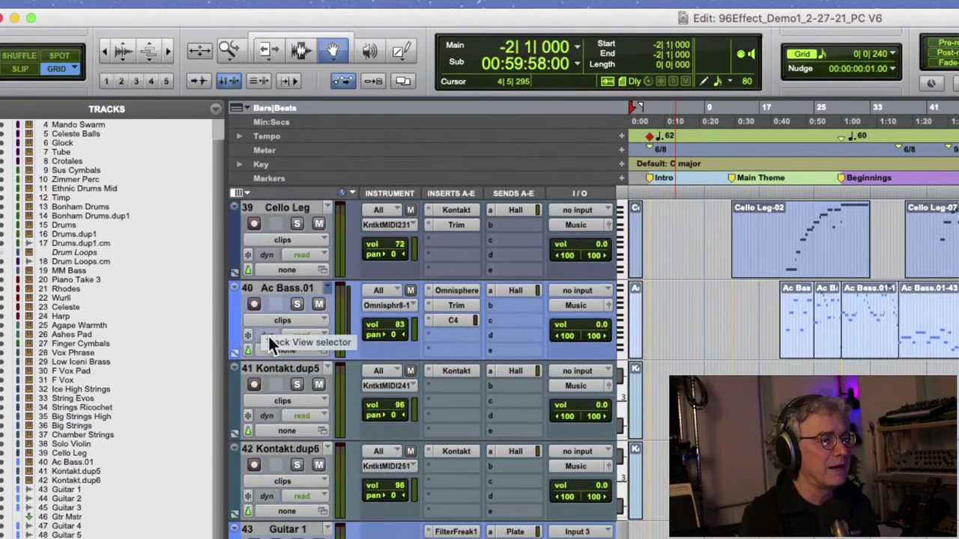
- Hide the empty Kontakt.dup6 track
{"action": "scroll", "coordinate": [278, 405], "scroll_direction": "down", "scroll_amount": 2}
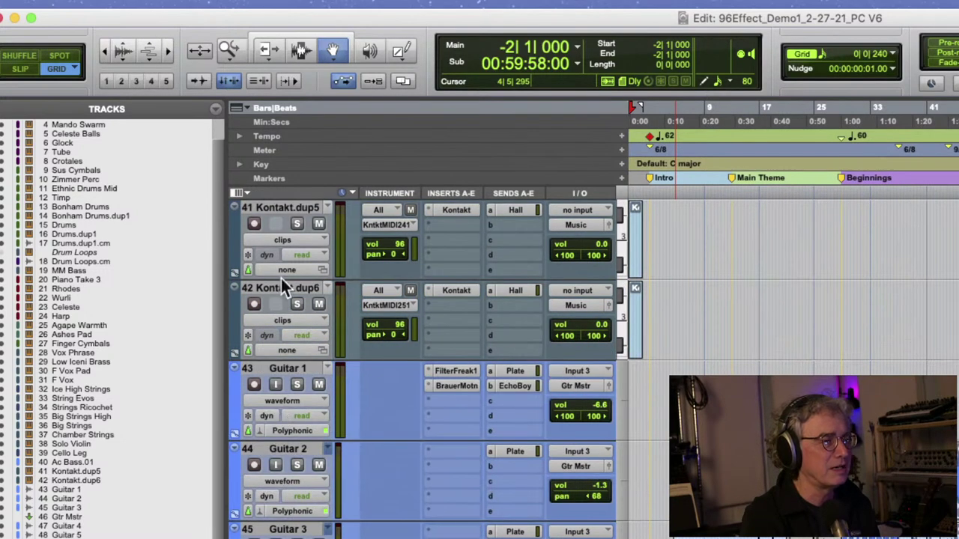
{"action": "right_click", "coordinate": [262, 286]}
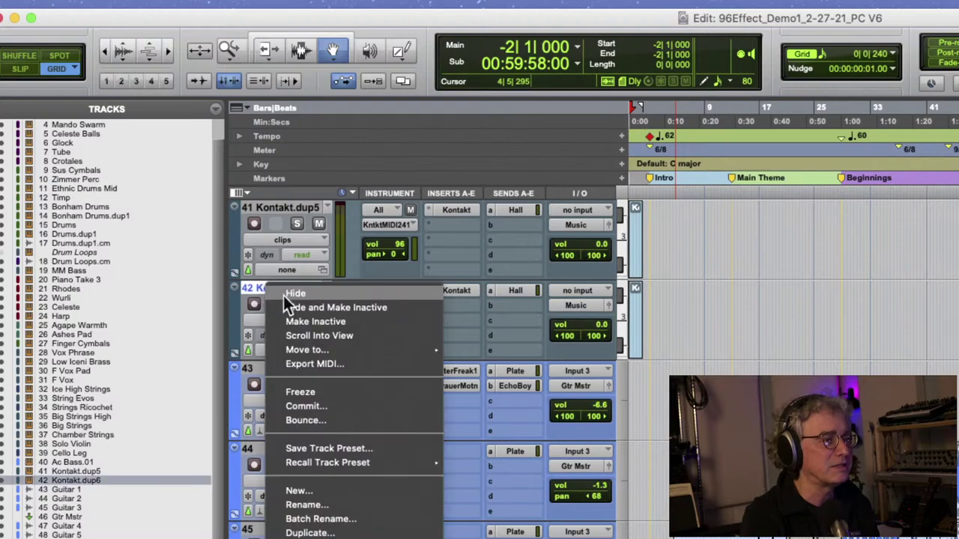
{"action": "left_click", "coordinate": [283, 300]}
- Examine the inserts, sends and routing of the guitar tracks, their two guitar masters and the Hall, Plate and Alti returns
{"action": "scroll", "coordinate": [296, 318], "scroll_direction": "down", "scroll_amount": 1}
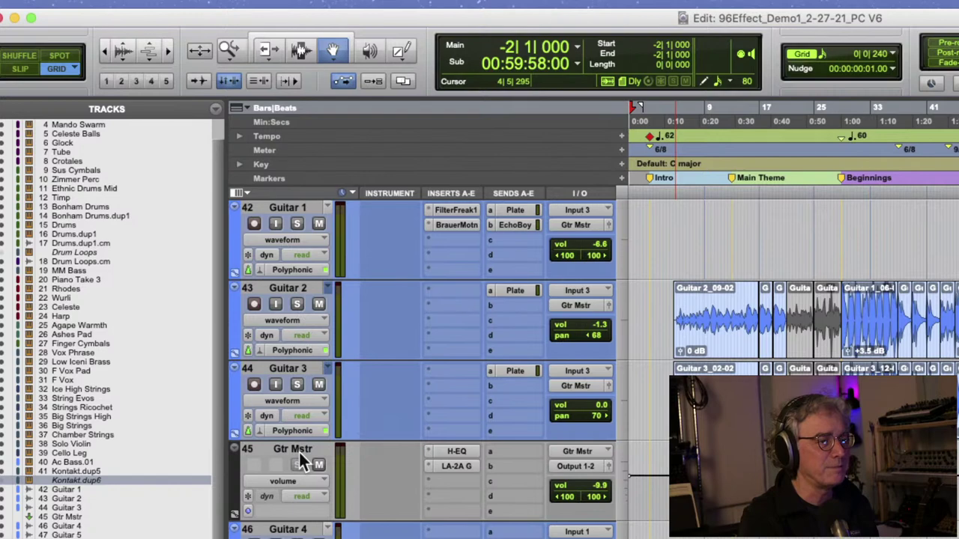
{"action": "scroll", "coordinate": [298, 450], "scroll_direction": "down", "scroll_amount": 4}
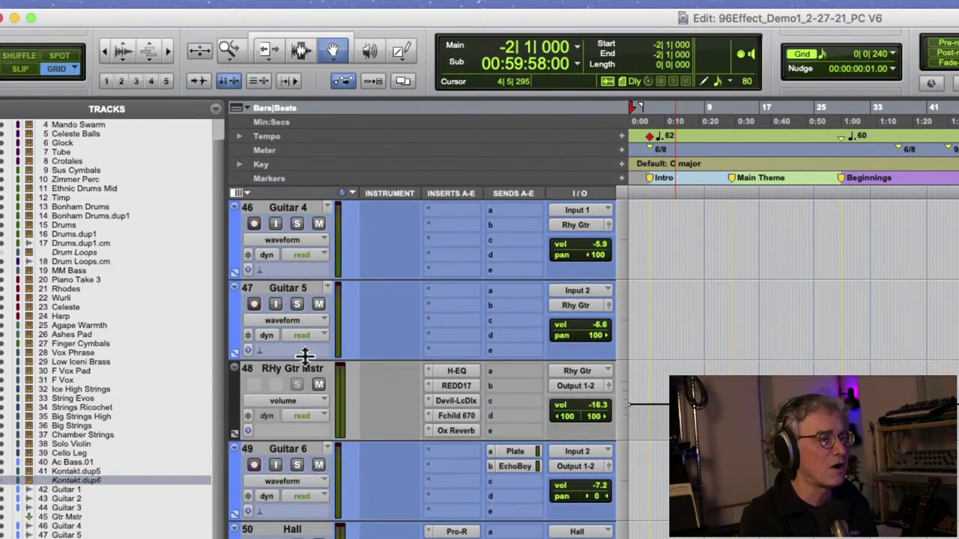
{"action": "scroll", "coordinate": [305, 355], "scroll_direction": "down", "scroll_amount": 2}
{"action": "scroll", "coordinate": [305, 356], "scroll_direction": "down", "scroll_amount": 1}
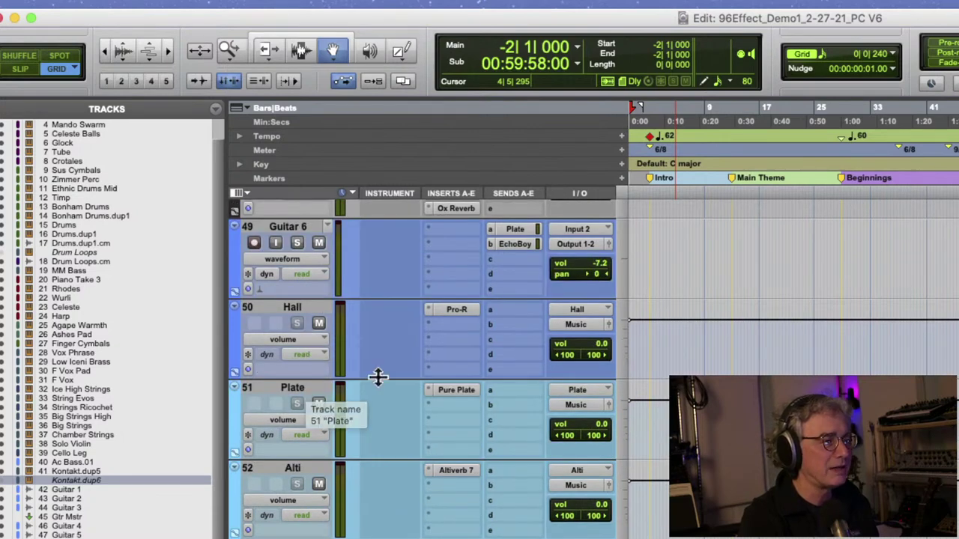
- Move the edit window to the upper left of the desktop and show the effect returns, Music and Master 1 tracks
{"action": "scroll", "coordinate": [357, 368], "scroll_direction": "up", "scroll_amount": 20}
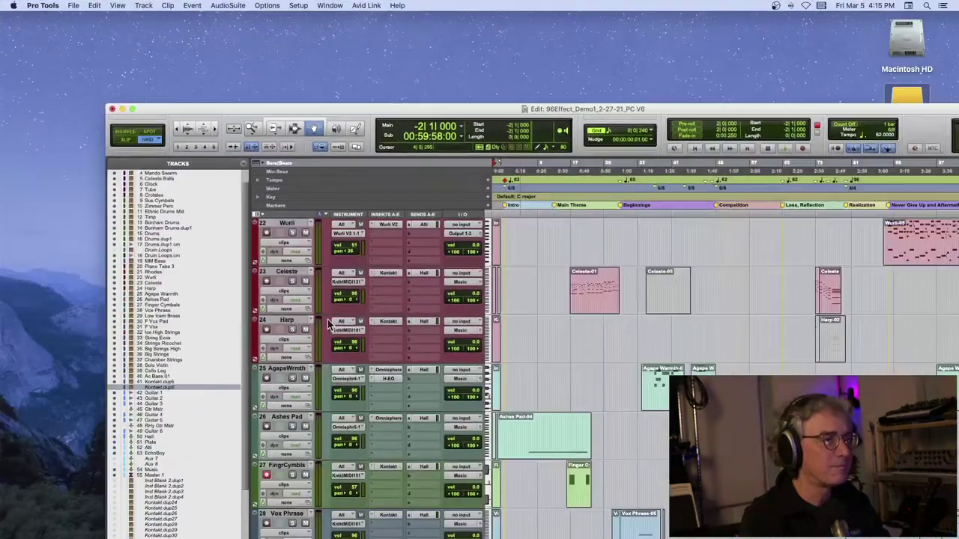
{"action": "left_click_drag", "start_coordinate": [292, 113], "coordinate": [208, 32]}
{"action": "scroll", "coordinate": [229, 229], "scroll_direction": "down", "scroll_amount": 20}
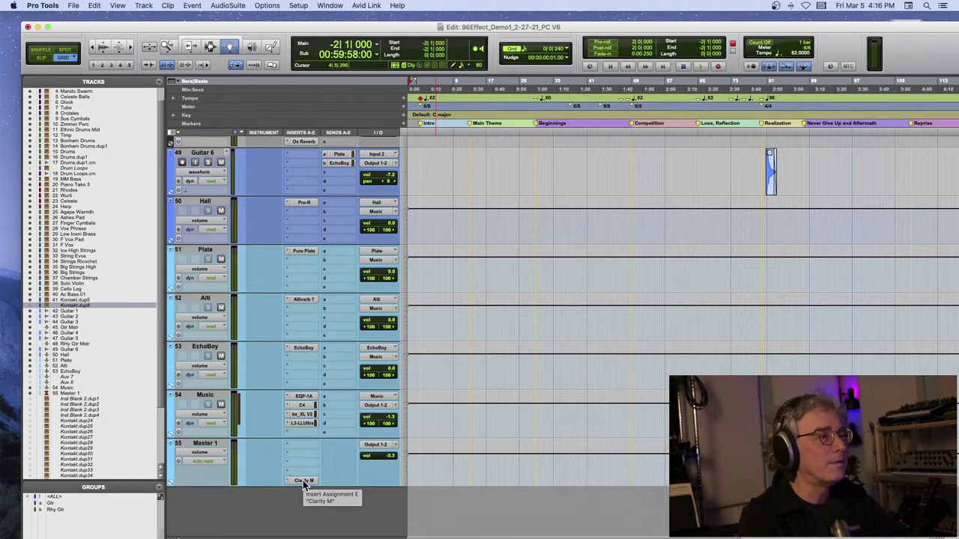
- Return to the string and guitar tracks and fit the whole session in the timeline, from Intro to Reprise
{"action": "scroll", "coordinate": [303, 485], "scroll_direction": "up", "scroll_amount": 5}
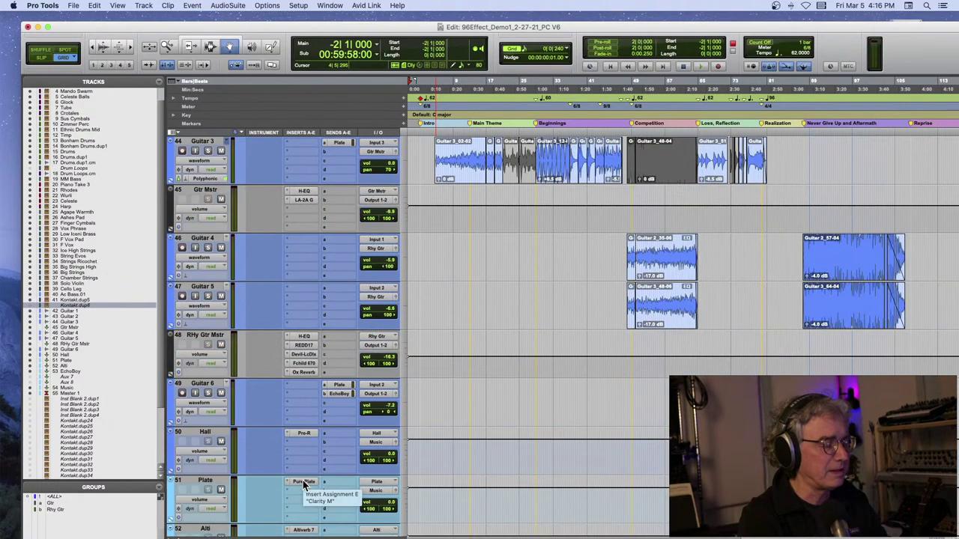
{"action": "scroll", "coordinate": [303, 484], "scroll_direction": "up", "scroll_amount": 7}
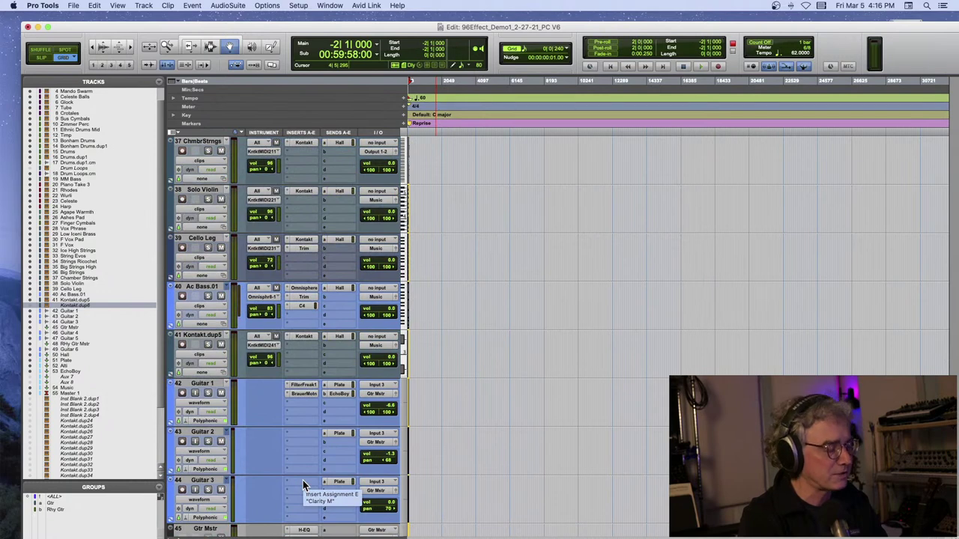
{"action": "key", "text": "alt+a"}
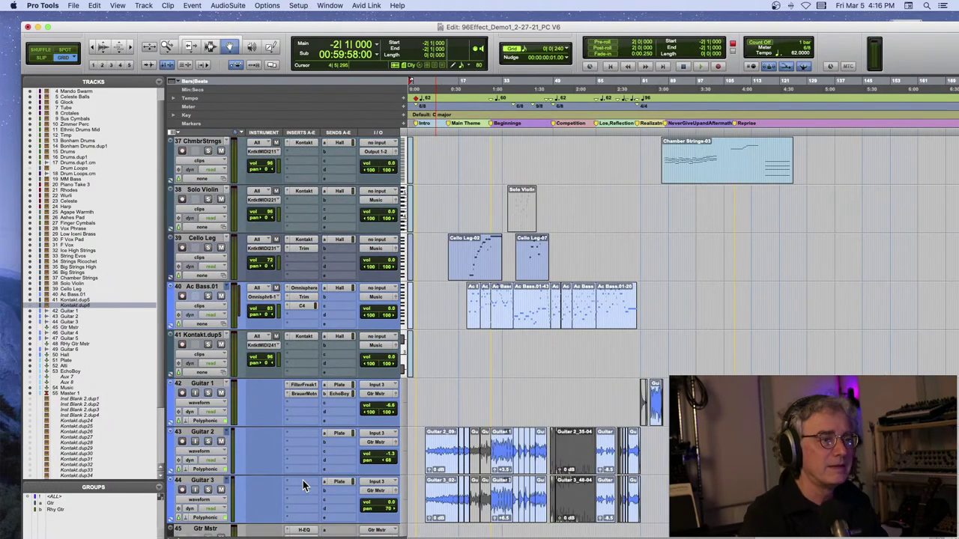
{"action": "scroll", "coordinate": [303, 480], "scroll_direction": "right", "scroll_amount": 1}
{"action": "scroll", "coordinate": [303, 486], "scroll_direction": "left", "scroll_amount": 1}
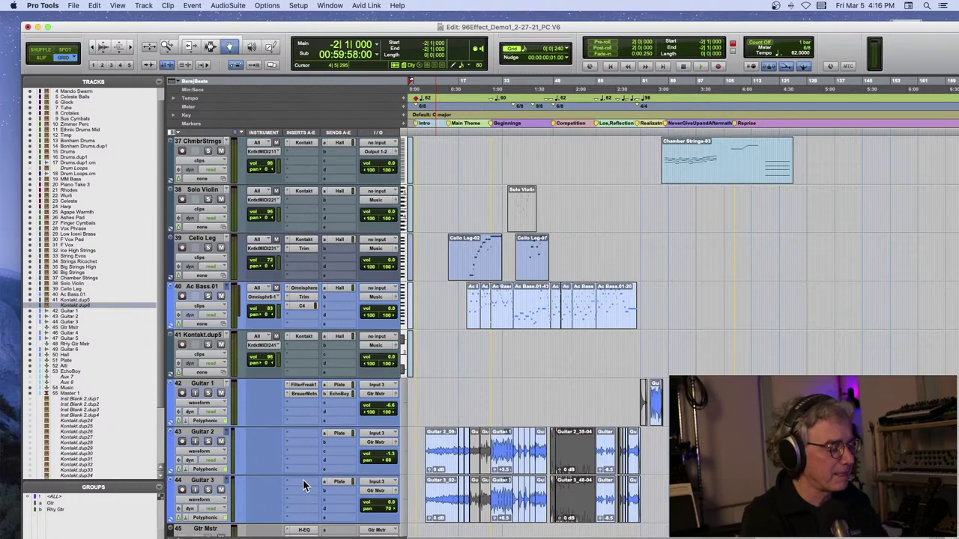
- Zoom the timeline in on the opening bars around the Intro marker
{"action": "key", "text": "t"}
{"action": "key", "text": "t"}
{"action": "key", "text": "t"}
{"action": "key", "text": "t"}
{"action": "key", "text": "t"}
{"action": "key", "text": "t"}
{"action": "key", "text": "r"}
{"action": "key", "text": "r"}
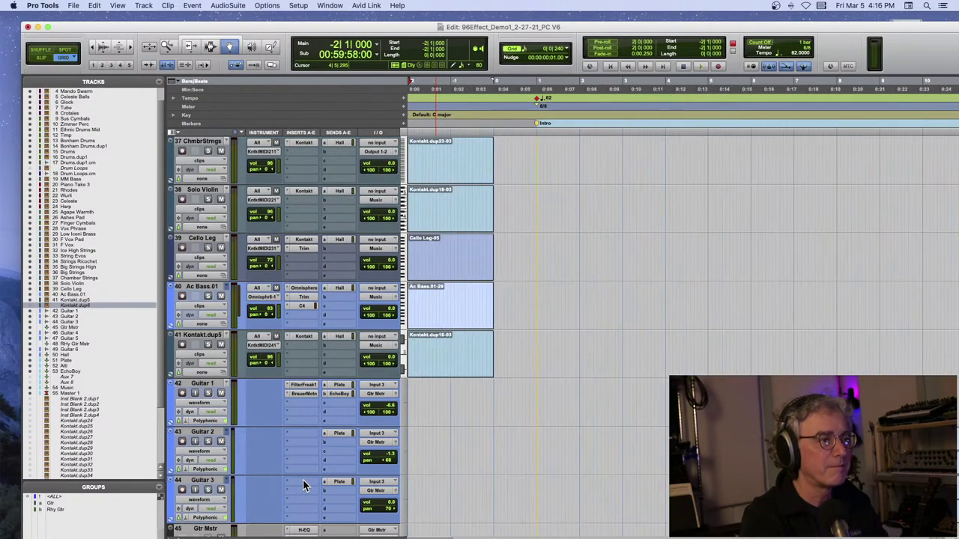
- Zoom the timeline back out until the sections from Intro to Realization fit, with the bass and guitar tracks in view
{"action": "scroll", "coordinate": [303, 485], "scroll_direction": "up", "scroll_amount": 4}
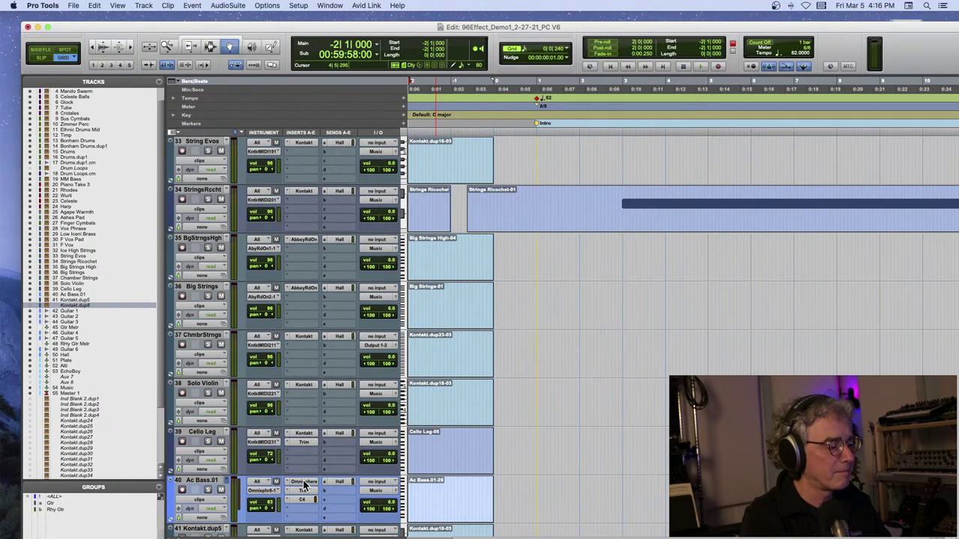
{"action": "scroll", "coordinate": [303, 486], "scroll_direction": "down", "scroll_amount": 6}
{"action": "key", "text": "r"}
{"action": "key", "text": "r"}
{"action": "key", "text": "r"}
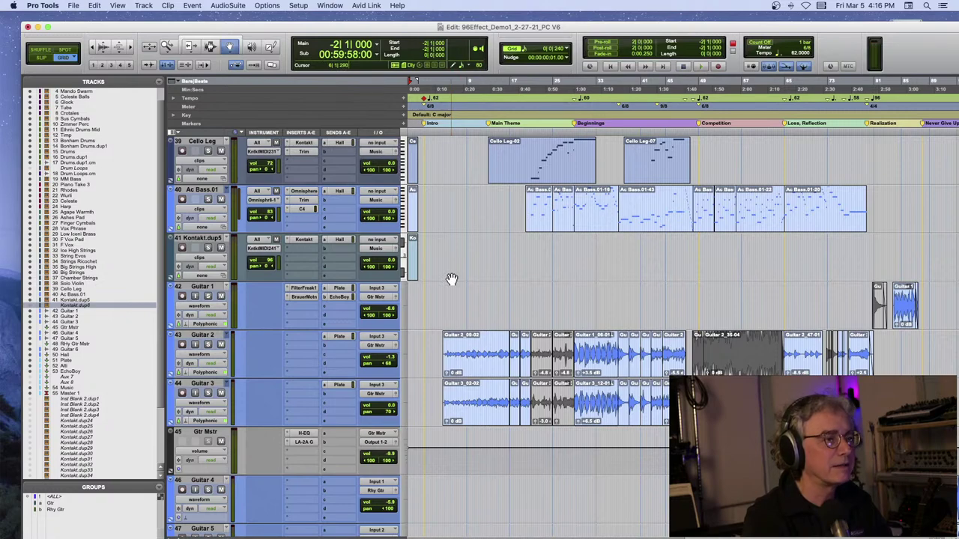
- Select all tracks through the ALL group and set their height to small
{"action": "scroll", "coordinate": [451, 278], "scroll_direction": "up", "scroll_amount": 20}
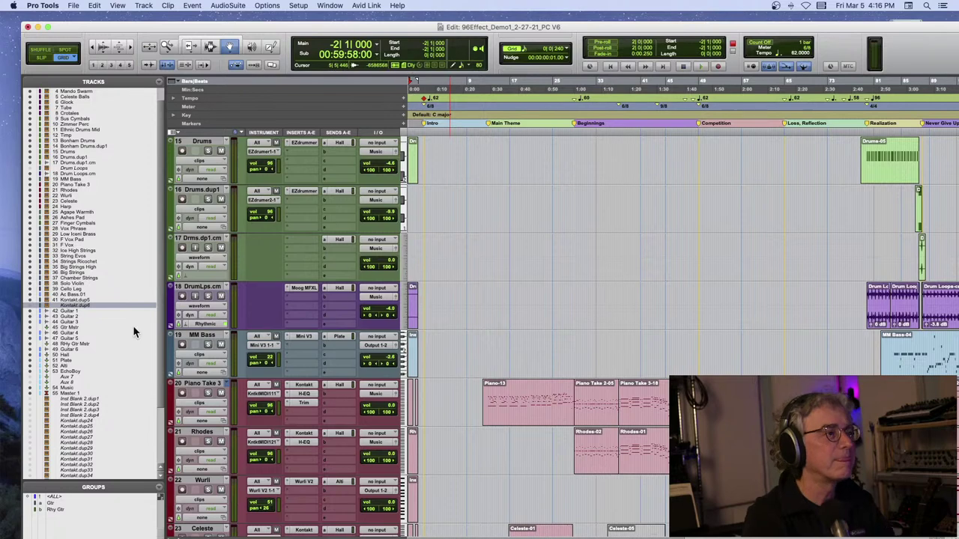
{"action": "left_click", "coordinate": [30, 498]}
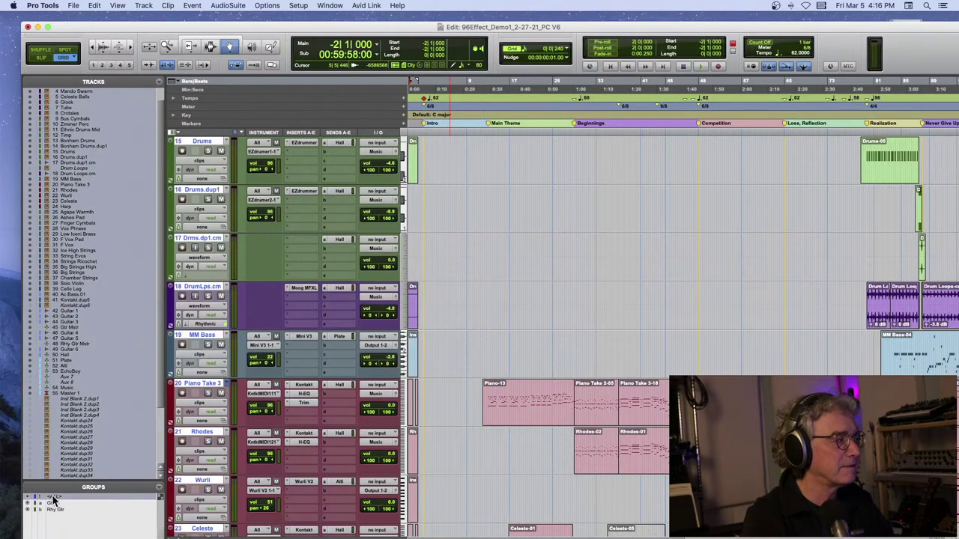
{"action": "left_click", "coordinate": [405, 246]}
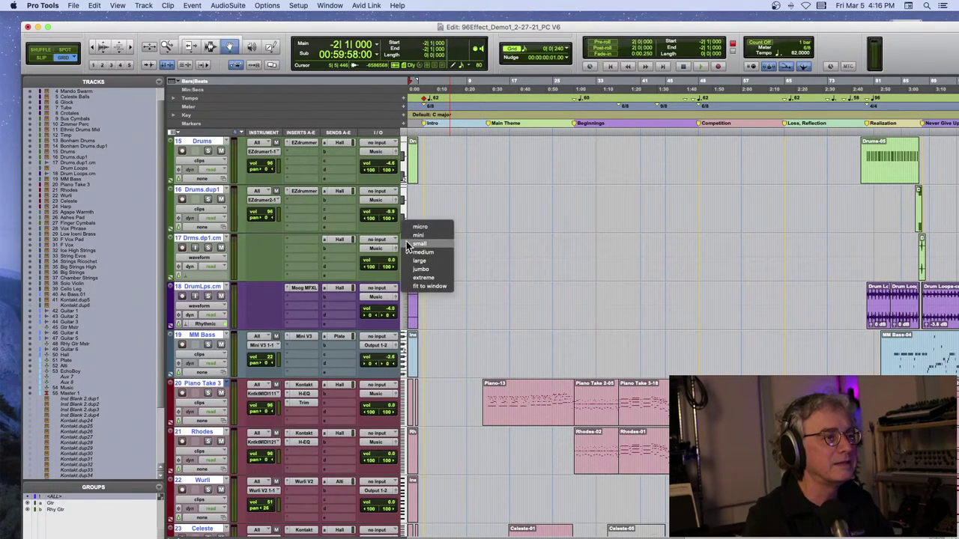
{"action": "left_click", "coordinate": [410, 243]}
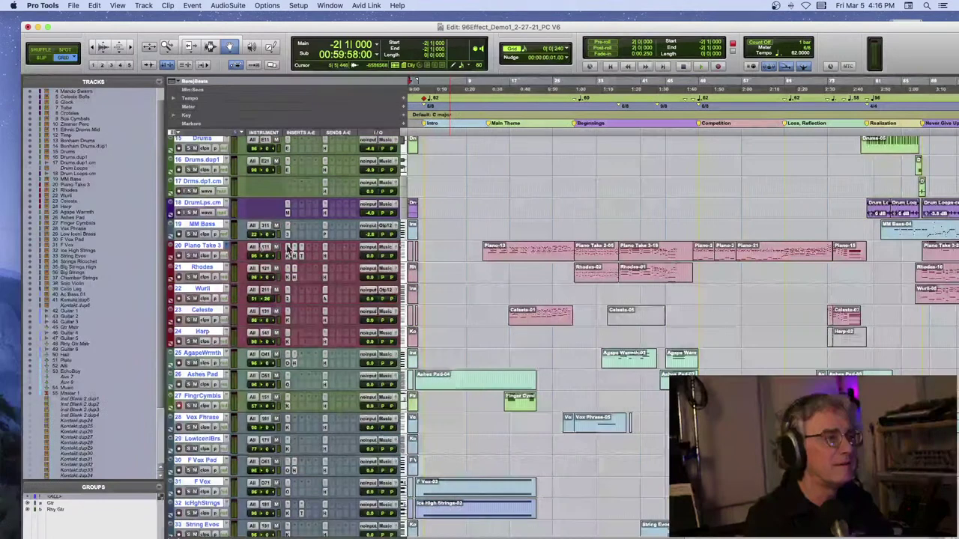
- Clear the track selection and zoom the timeline in on the Intro and Main Theme, with the first tracks in view
{"action": "left_click", "coordinate": [114, 384]}
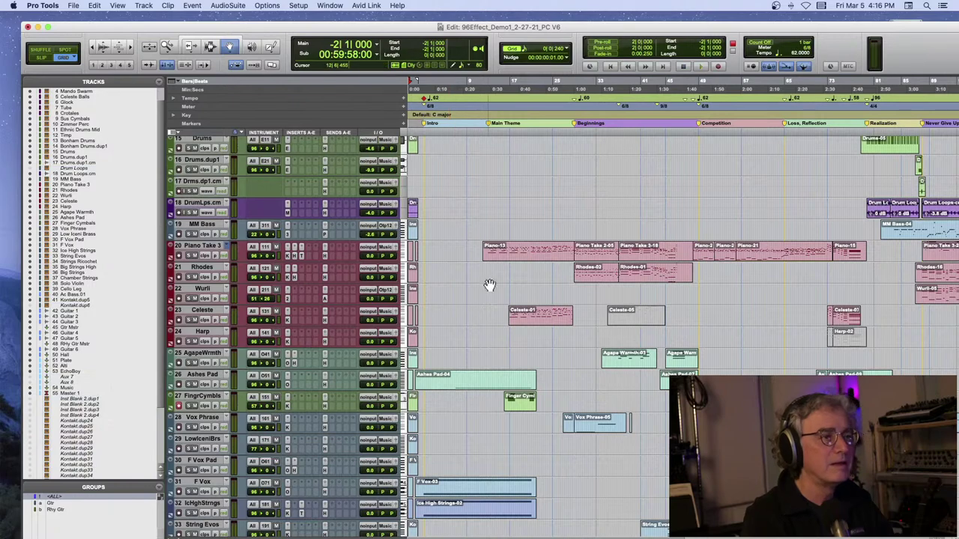
{"action": "scroll", "coordinate": [469, 206], "scroll_direction": "up", "scroll_amount": 12}
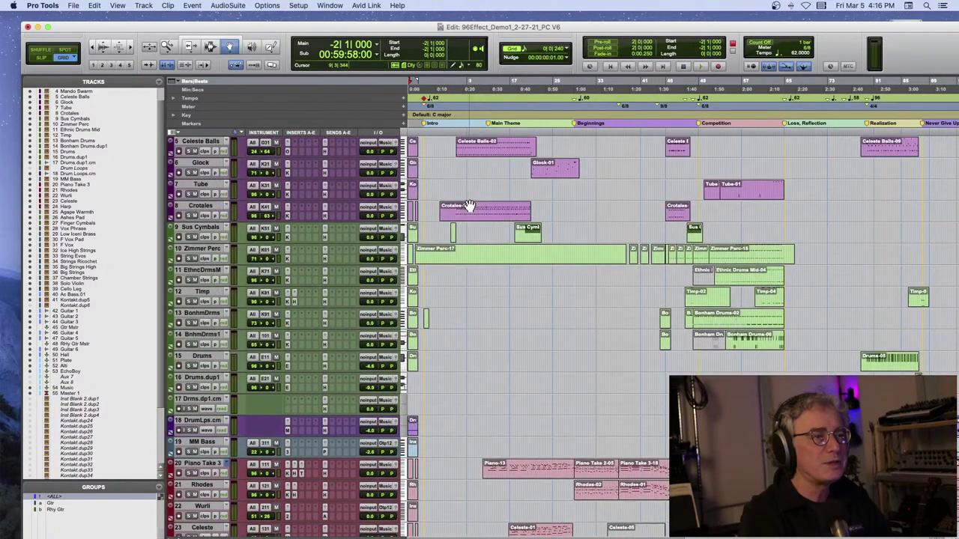
{"action": "scroll", "coordinate": [467, 206], "scroll_direction": "up", "scroll_amount": 1}
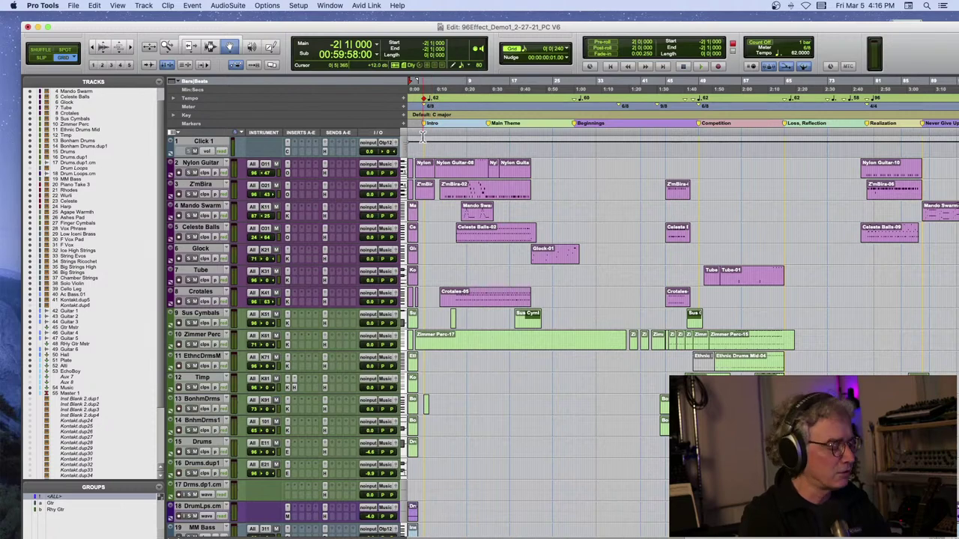
{"action": "key", "text": "t"}
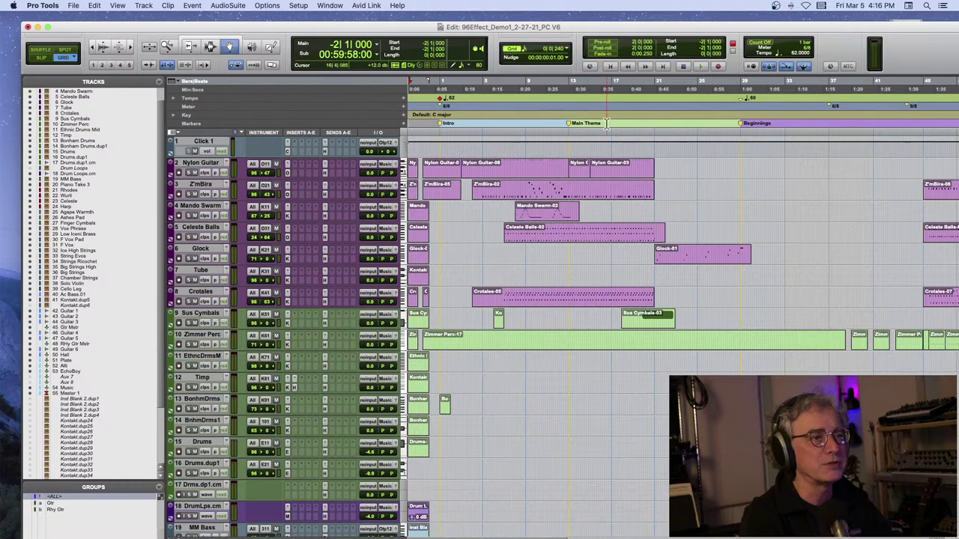
- Look through the session's sections from Main Theme to Never Give Up and Aftermath, and return to the Intro
{"action": "scroll", "coordinate": [782, 123], "scroll_direction": "right", "scroll_amount": 10}
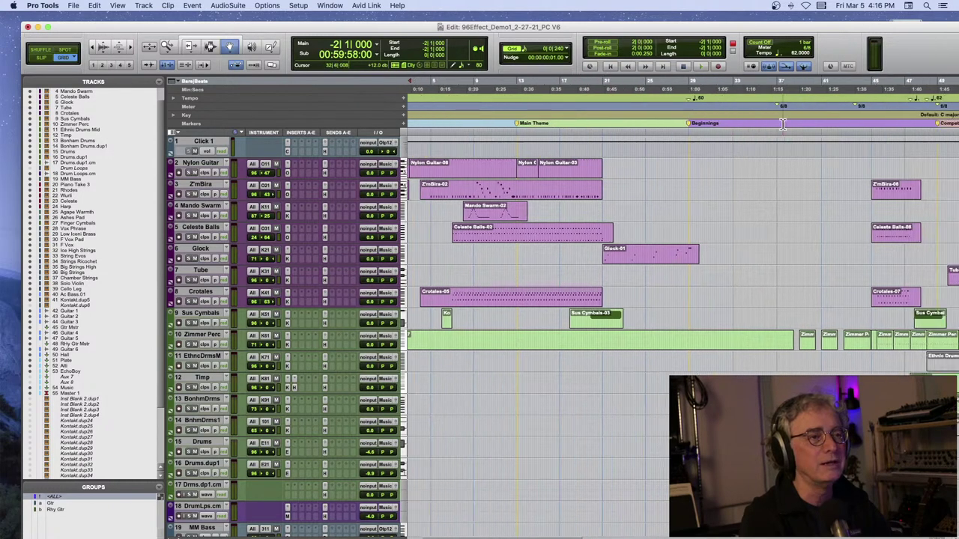
{"action": "scroll", "coordinate": [782, 124], "scroll_direction": "right", "scroll_amount": 15}
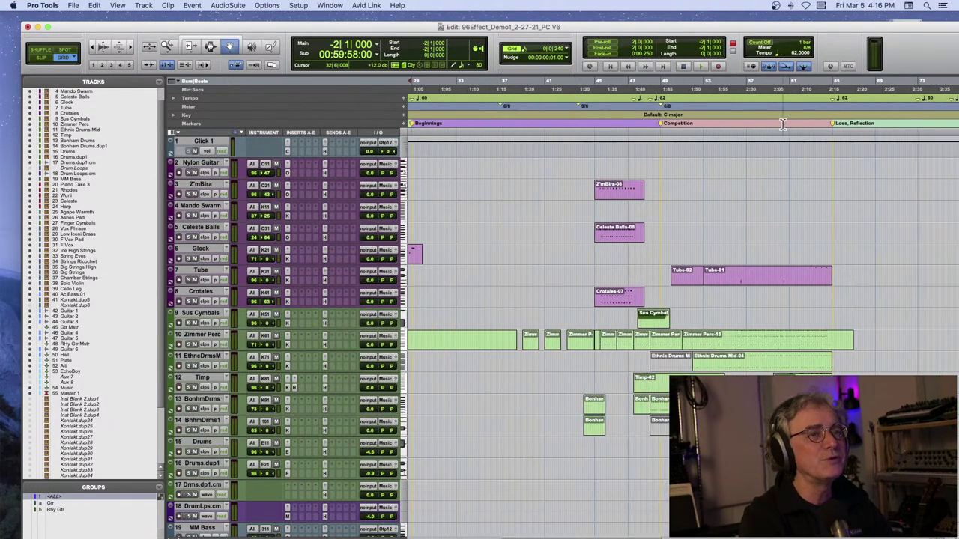
{"action": "scroll", "coordinate": [782, 123], "scroll_direction": "right", "scroll_amount": 8}
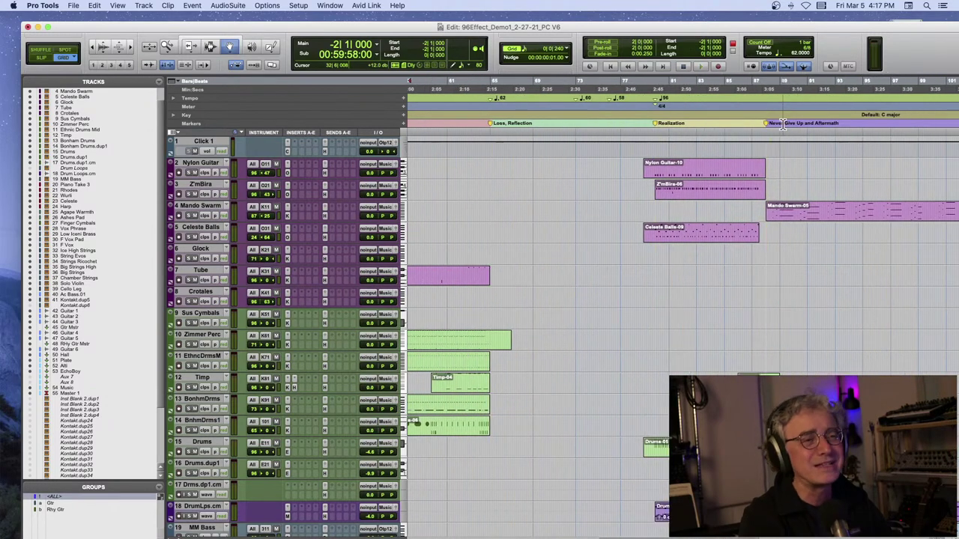
{"action": "scroll", "coordinate": [782, 124], "scroll_direction": "left", "scroll_amount": 15}
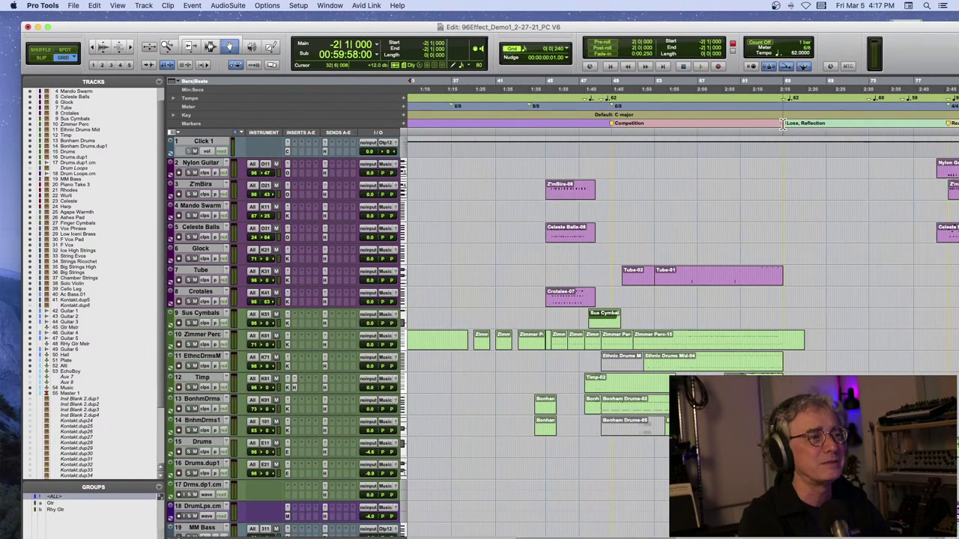
{"action": "scroll", "coordinate": [782, 123], "scroll_direction": "left", "scroll_amount": 20}
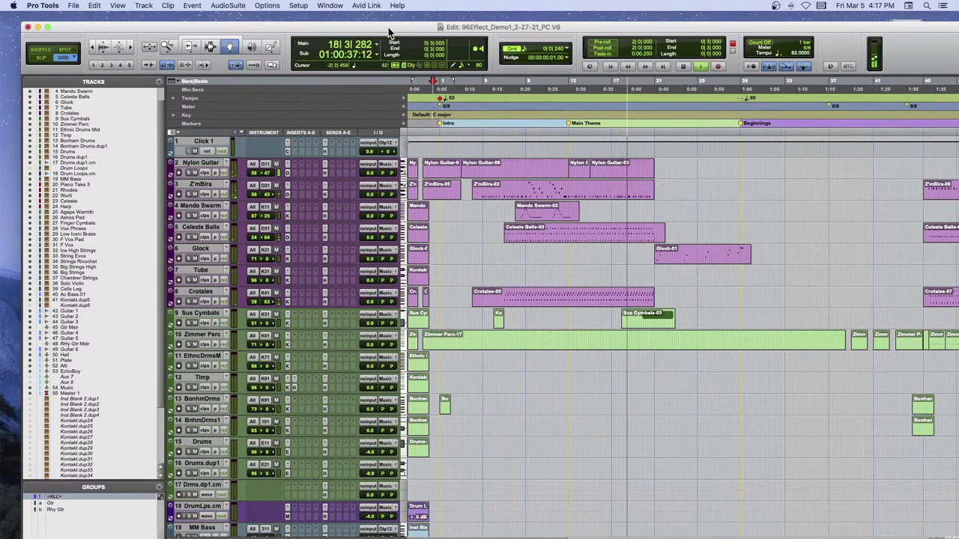
- Move the Edit window toward the screen's upper-left corner and follow playback into the Reprise on the drum loop, bass and keyboard tracks
{"action": "left_click_drag", "start_coordinate": [390, 32], "coordinate": [369, 23]}
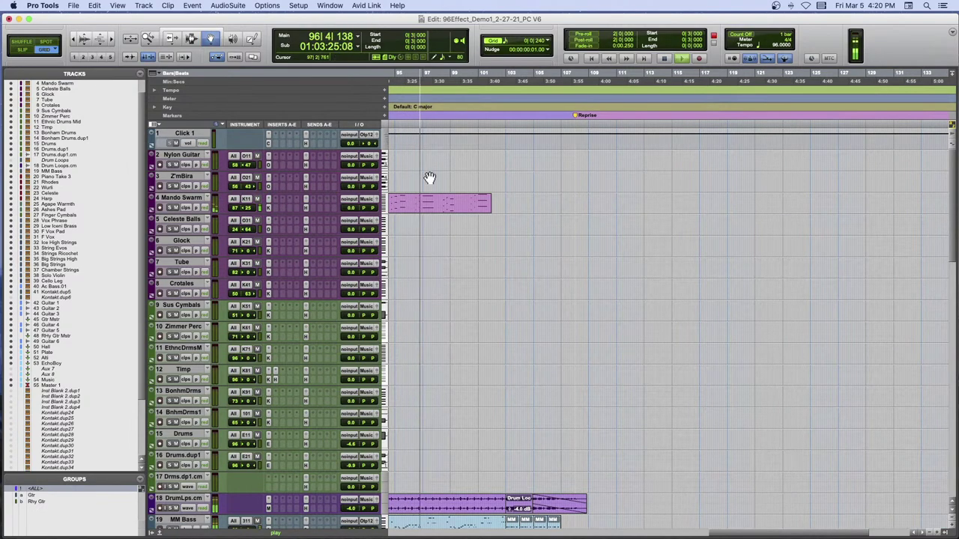
{"action": "scroll", "coordinate": [430, 178], "scroll_direction": "down", "scroll_amount": 7}
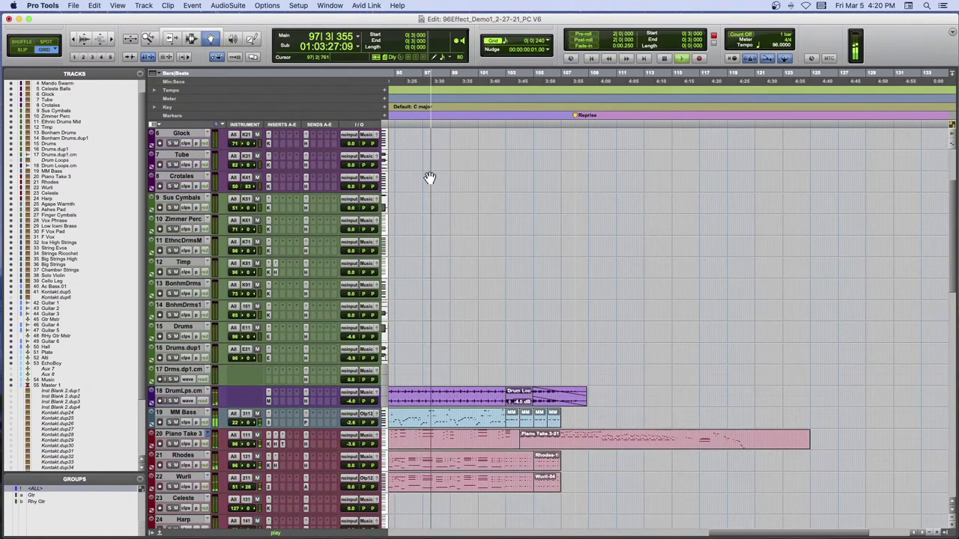
{"action": "scroll", "coordinate": [429, 178], "scroll_direction": "down", "scroll_amount": 2}
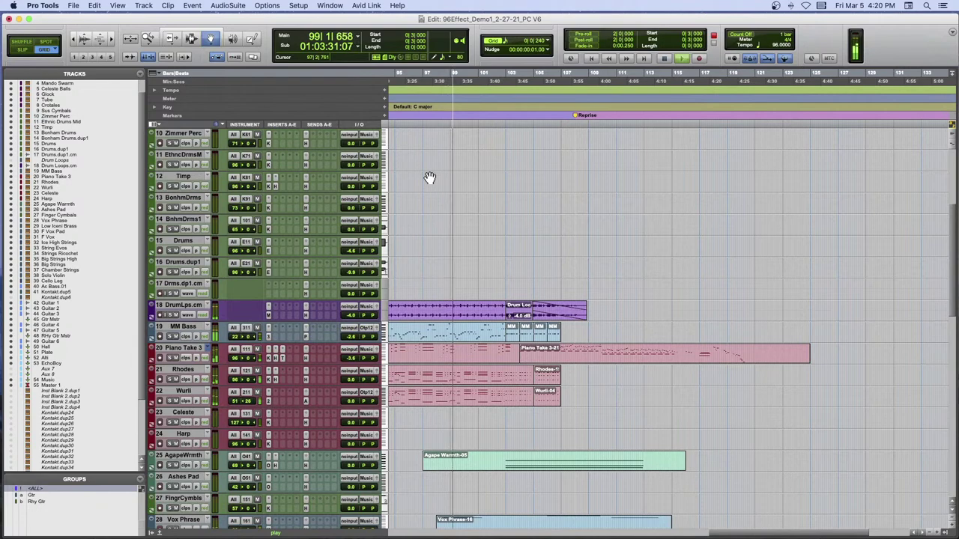
{"action": "scroll", "coordinate": [429, 178], "scroll_direction": "down", "scroll_amount": 3}
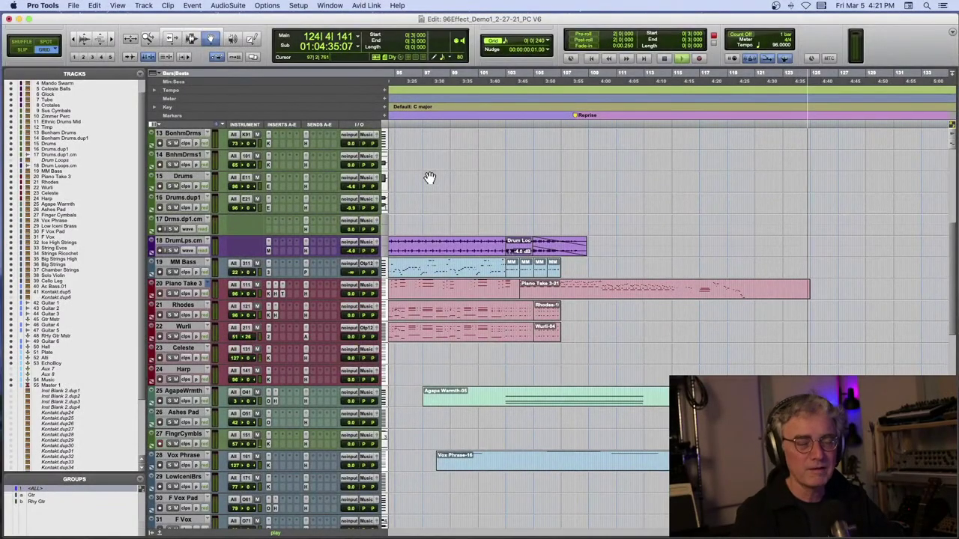
- Return to the Intro and examine the keyboard, pad, vocal and string tracks from MM Bass to Ac Bass
{"action": "scroll", "coordinate": [431, 179], "scroll_direction": "left", "scroll_amount": 15}
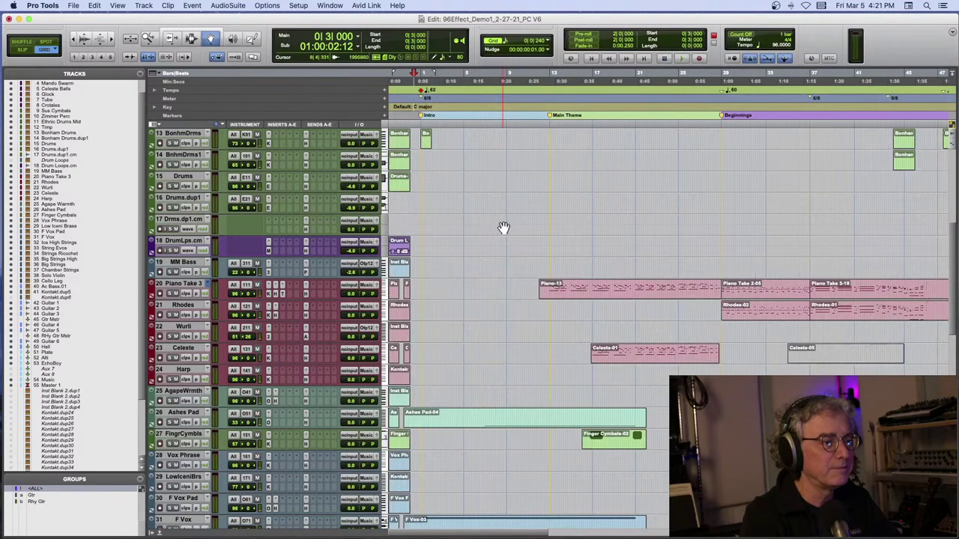
{"action": "scroll", "coordinate": [504, 227], "scroll_direction": "down", "scroll_amount": 10}
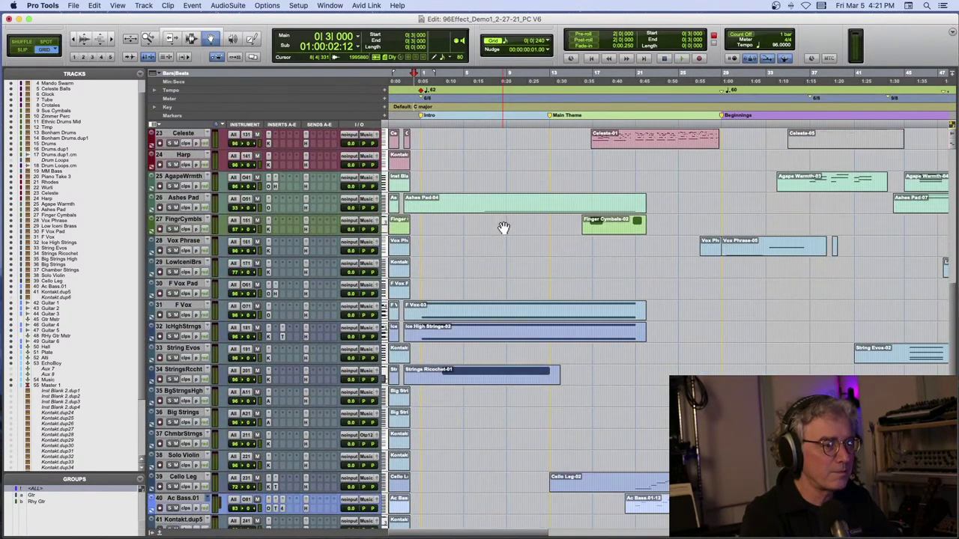
{"action": "scroll", "coordinate": [503, 227], "scroll_direction": "up", "scroll_amount": 7}
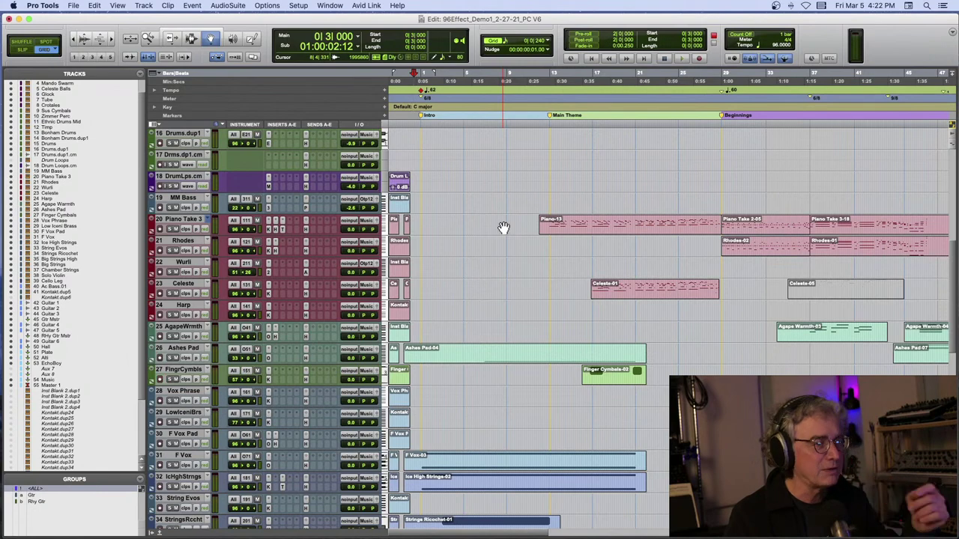
{"action": "scroll", "coordinate": [479, 229], "scroll_direction": "down", "scroll_amount": 6}
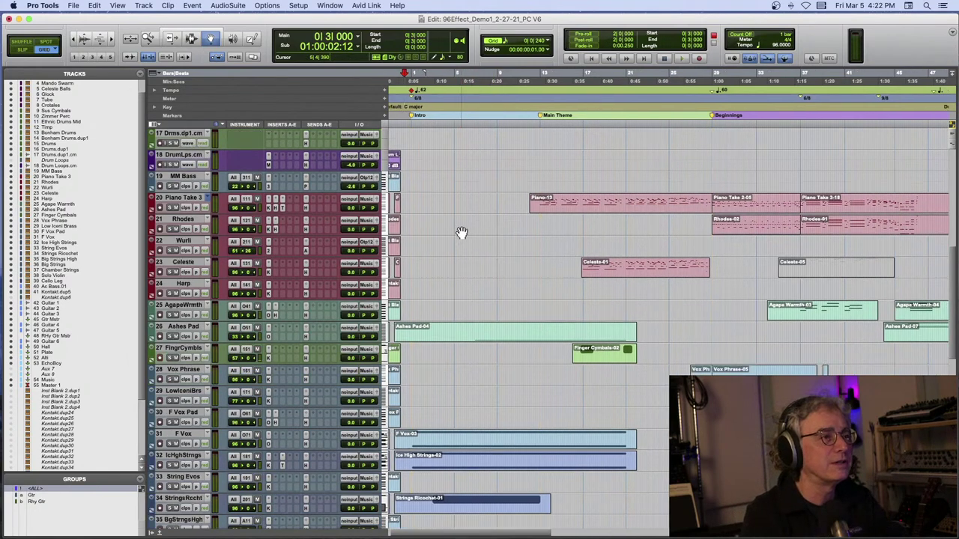
{"action": "scroll", "coordinate": [461, 232], "scroll_direction": "down", "scroll_amount": 1}
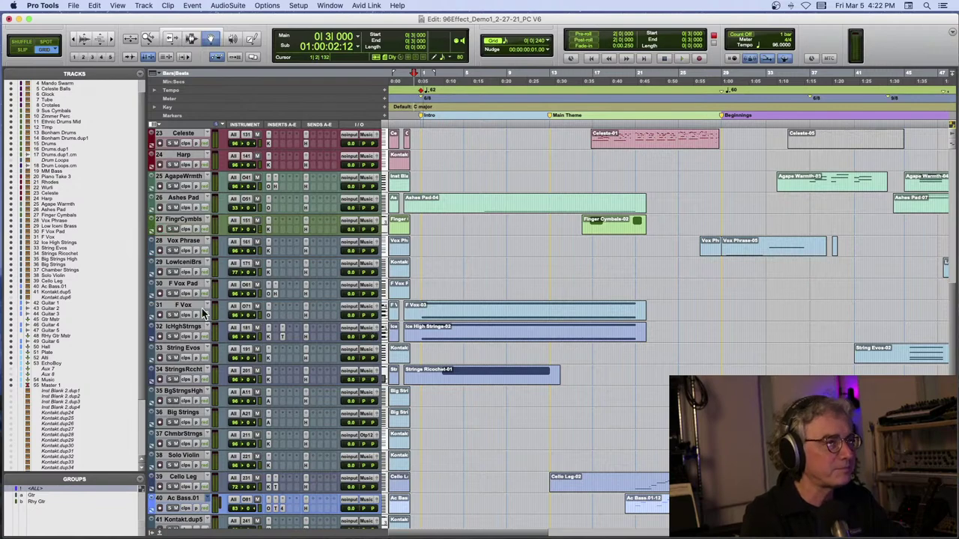
- Zoom the timeline in until Intro and Main Theme fit, with the string and guitar tracks in view
{"action": "scroll", "coordinate": [201, 309], "scroll_direction": "down", "scroll_amount": 3}
{"action": "key", "text": "super+bracketright"}
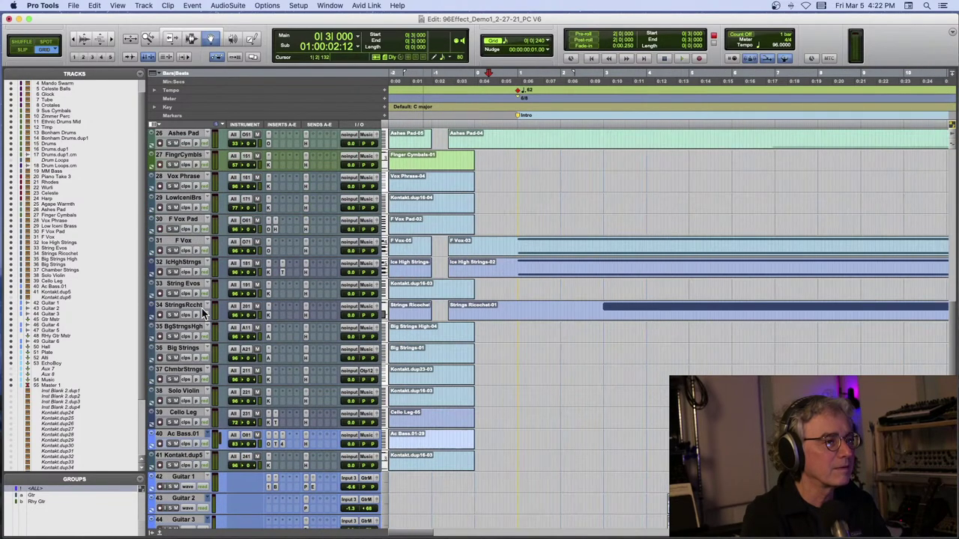
{"action": "scroll", "coordinate": [202, 309], "scroll_direction": "down", "scroll_amount": 4}
{"action": "scroll", "coordinate": [201, 308], "scroll_direction": "up", "scroll_amount": 1}
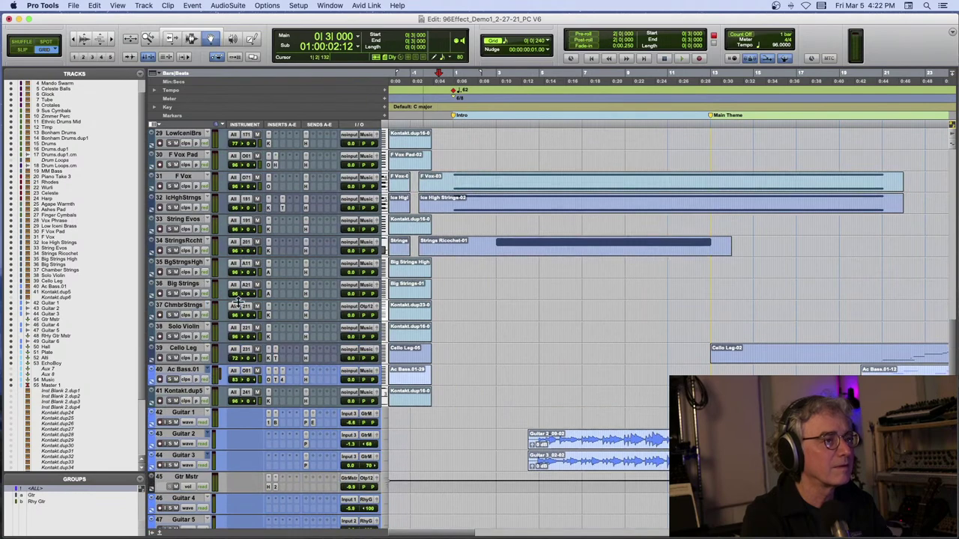
- Select all tracks through the ALL group, set their height to medium and clear the selection
{"action": "left_click", "coordinate": [13, 492]}
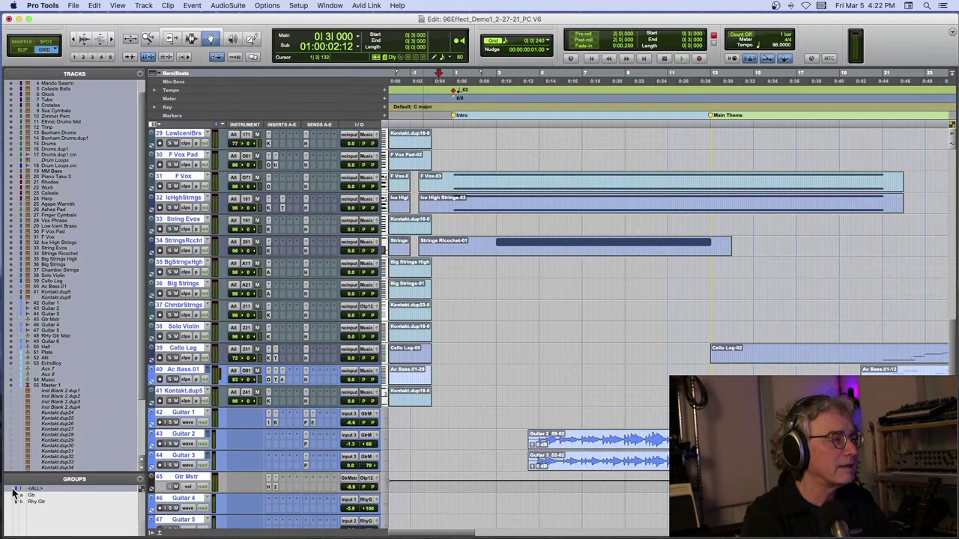
{"action": "left_click", "coordinate": [383, 247]}
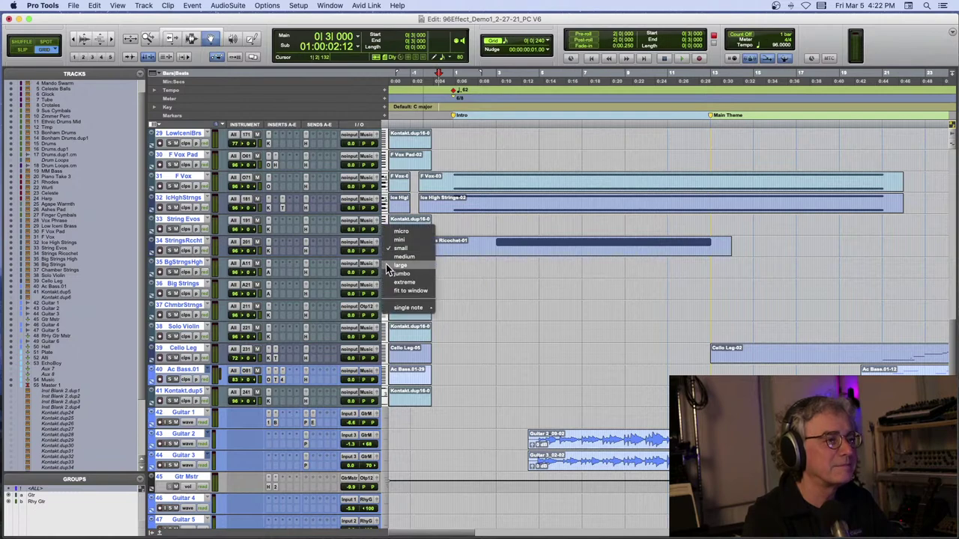
{"action": "left_click", "coordinate": [392, 268]}
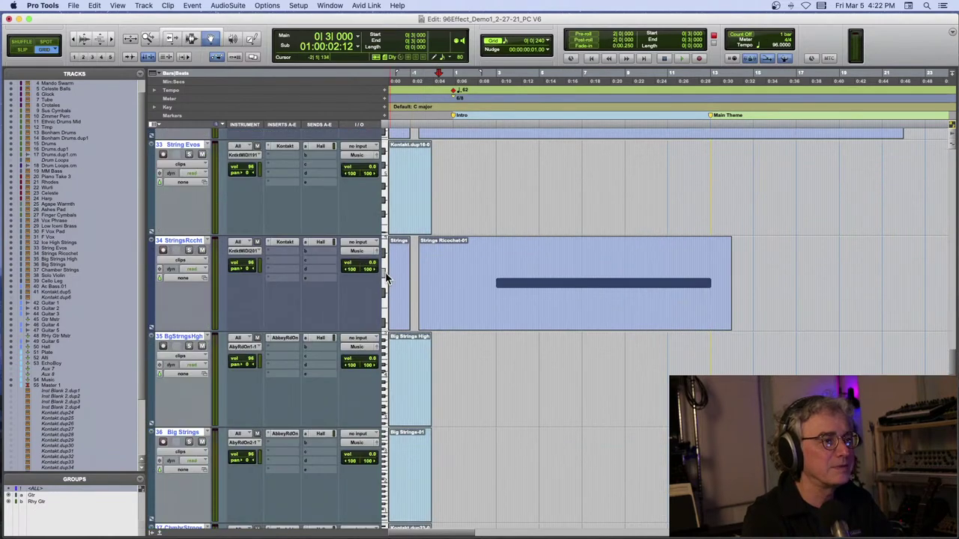
{"action": "left_click", "coordinate": [384, 283]}
{"action": "left_click", "coordinate": [394, 275]}
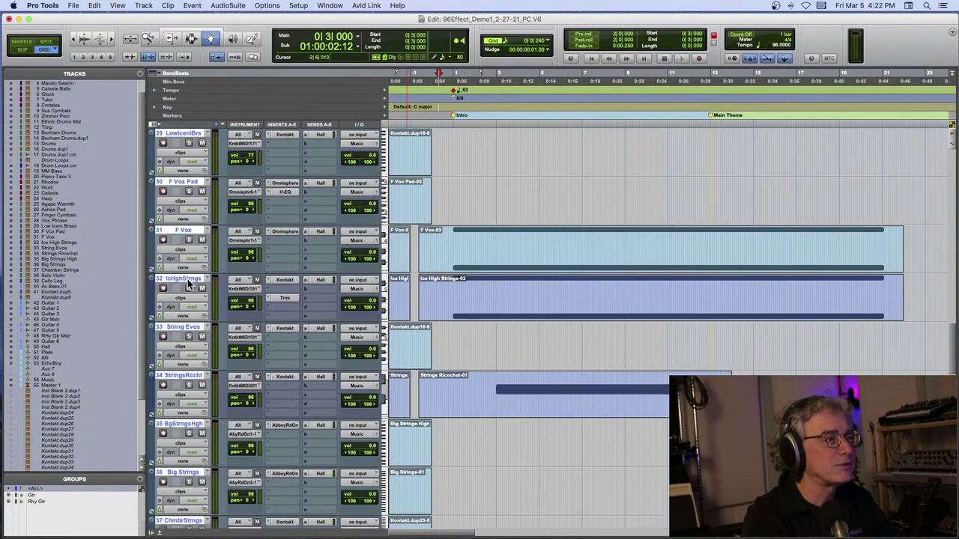
{"action": "left_click", "coordinate": [62, 274]}
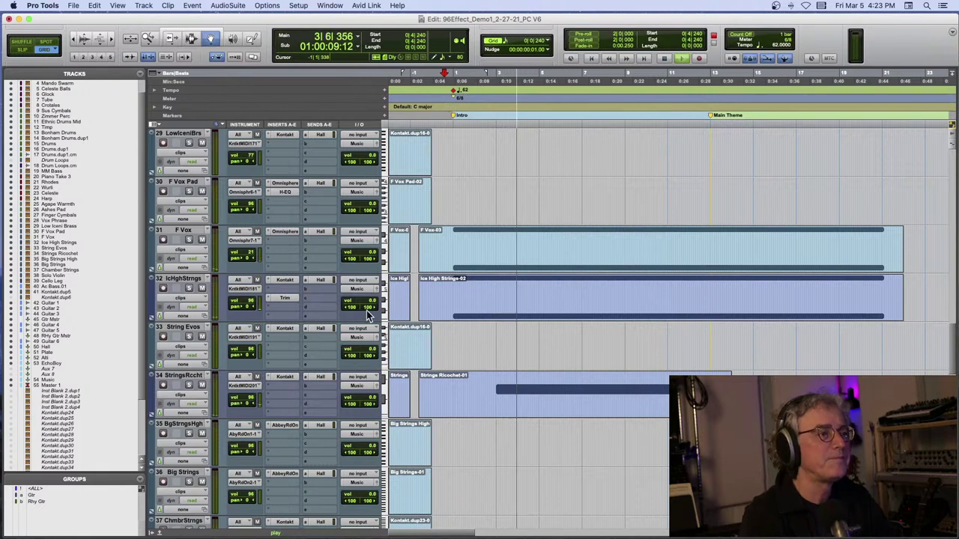
- Stop playback, and open, audition and close the Kontakt instrument on the Ice High Strings track
{"action": "key", "text": "space"}
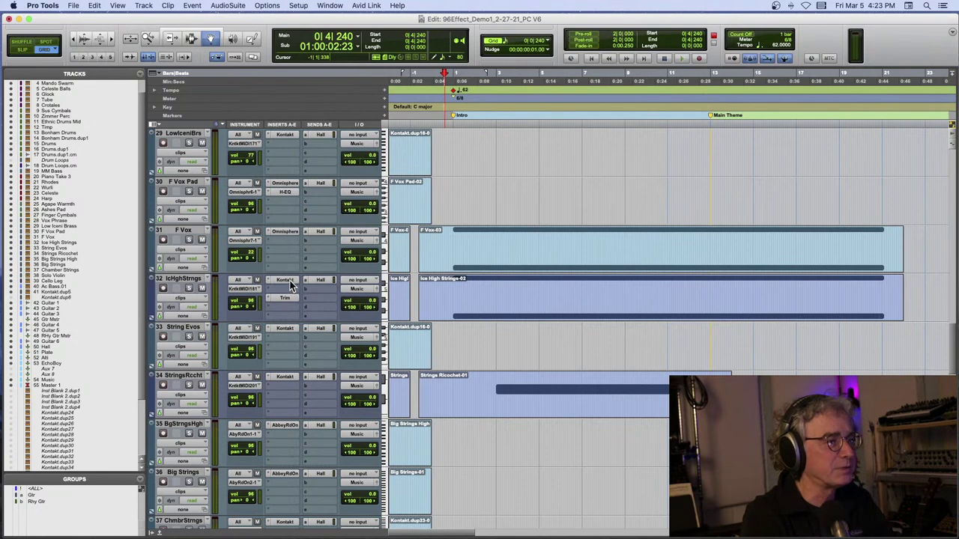
{"action": "left_click", "coordinate": [287, 282]}
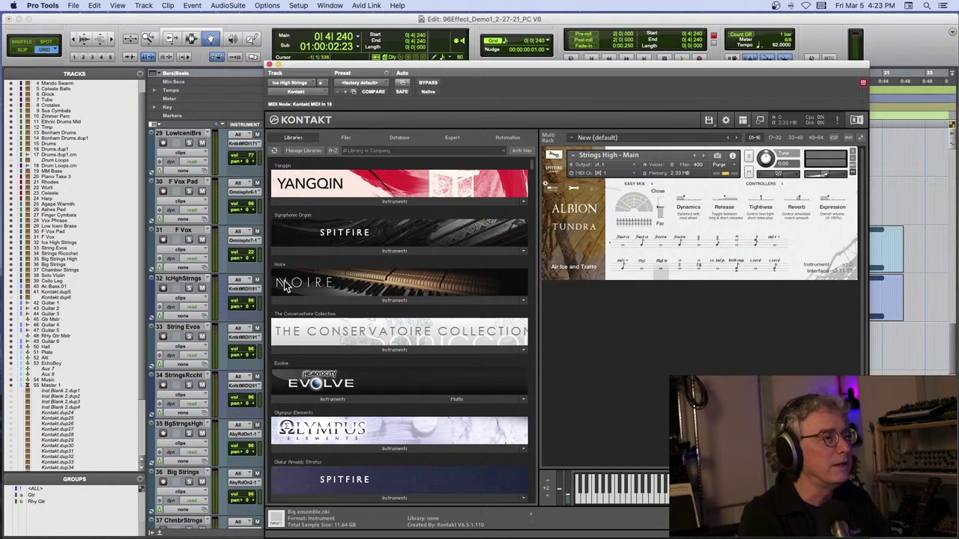
{"action": "left_click", "coordinate": [165, 289]}
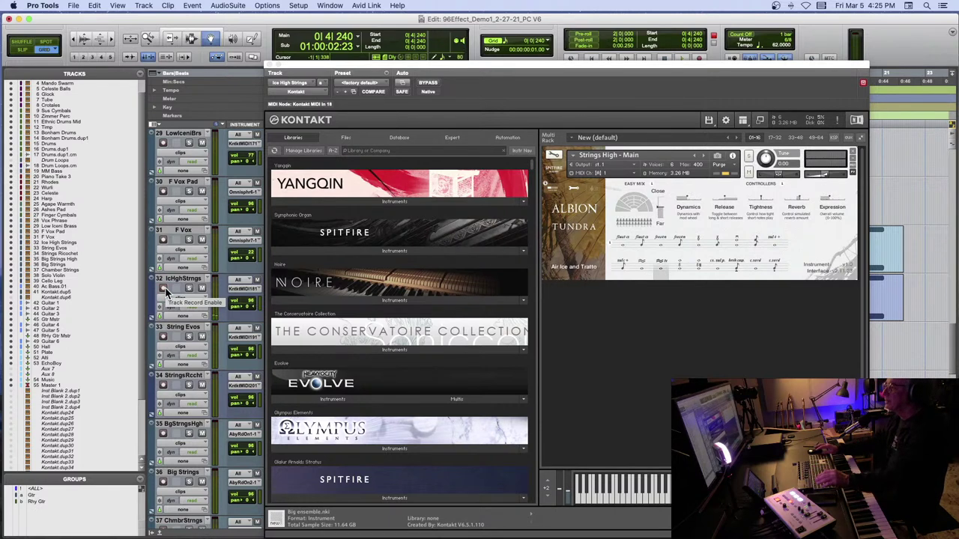
{"action": "scroll", "coordinate": [224, 277], "scroll_direction": "down", "scroll_amount": 3}
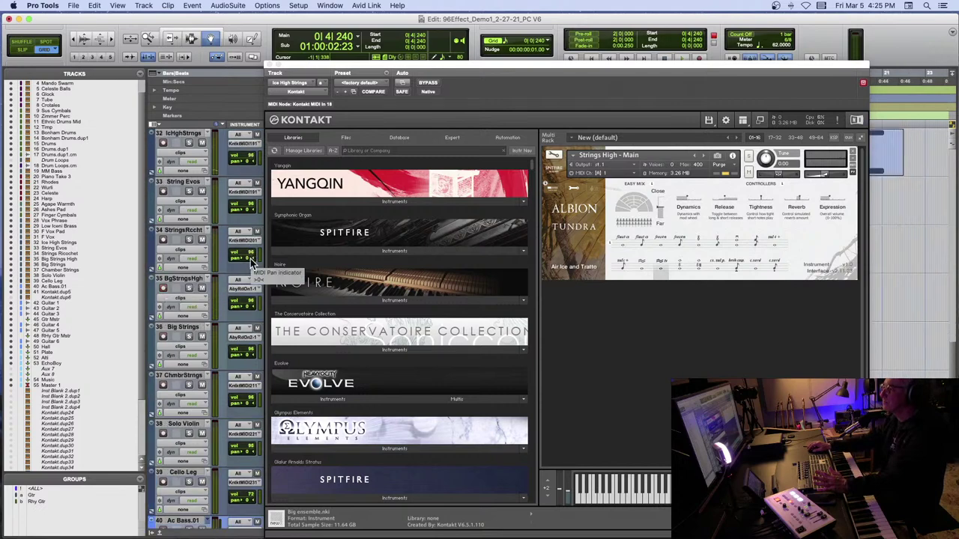
{"action": "scroll", "coordinate": [251, 262], "scroll_direction": "up", "scroll_amount": 2}
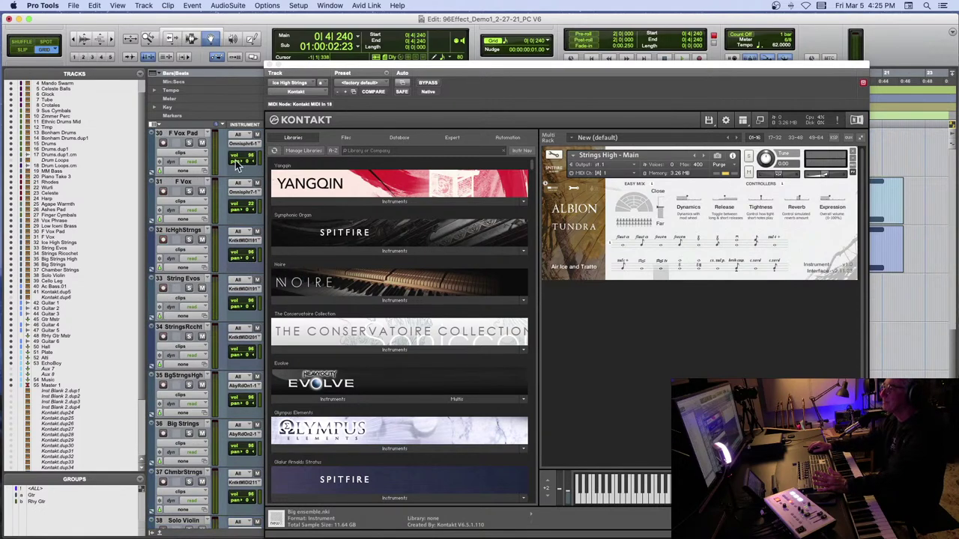
{"action": "left_click", "coordinate": [271, 64]}
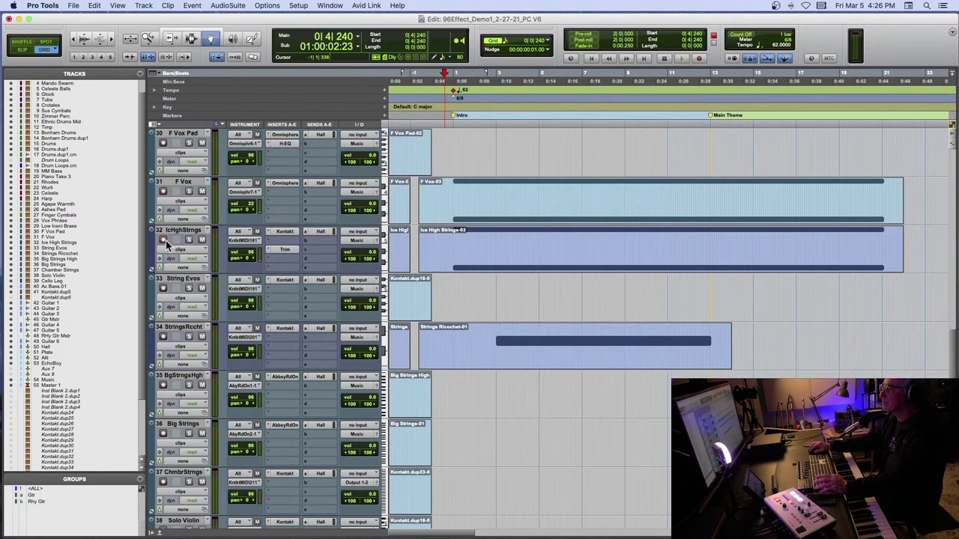
- Record-enable the Strings Ricochet track, and open, audition and close its Kontakt instrument
{"action": "left_click", "coordinate": [163, 337]}
{"action": "left_click", "coordinate": [282, 330]}
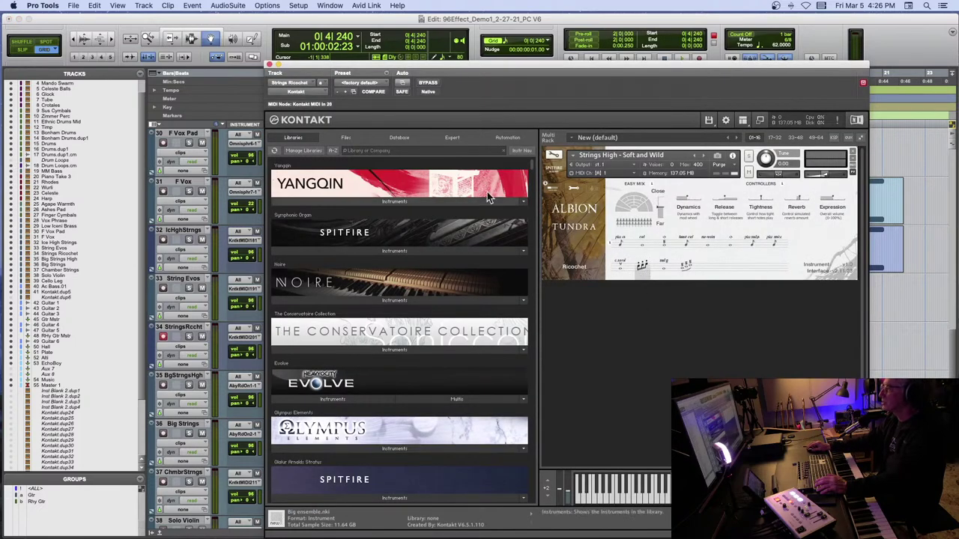
{"action": "left_click", "coordinate": [269, 65]}
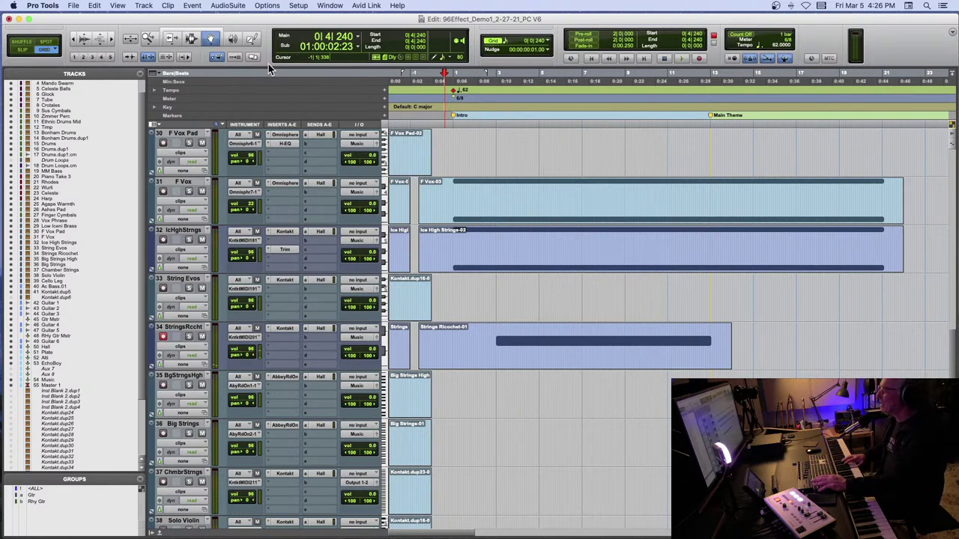
- Play the Intro to hear the vocal and string parts together, and stop playback
{"action": "key", "text": "space"}
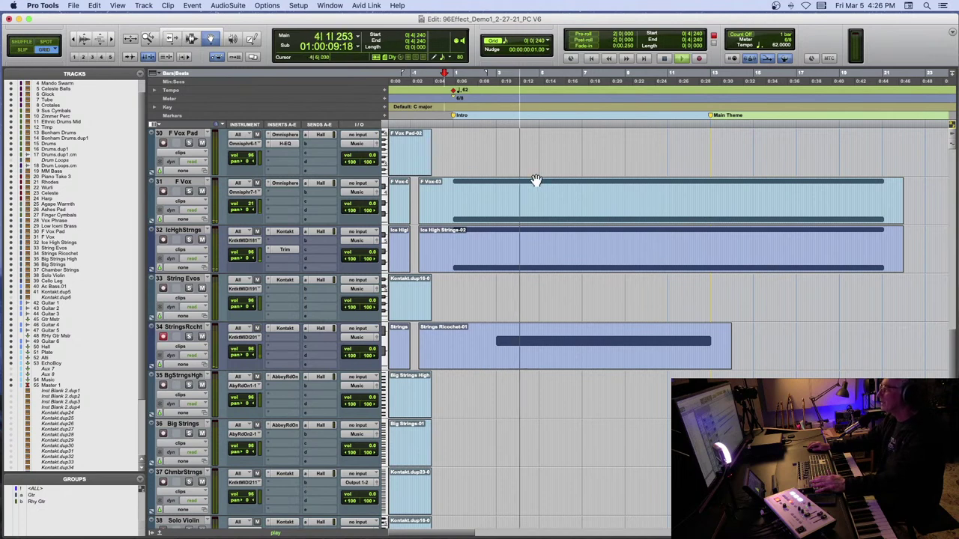
{"action": "key", "text": "space"}
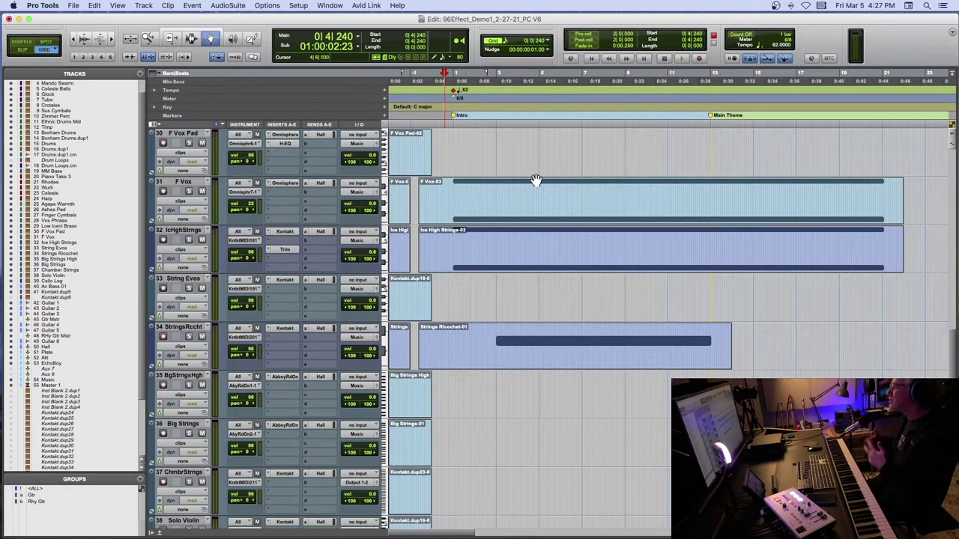
- Play the Intro while reviewing the arrangement from the string tracks up to the Nylon Guitar track, and stop playback
{"action": "key", "text": "space"}
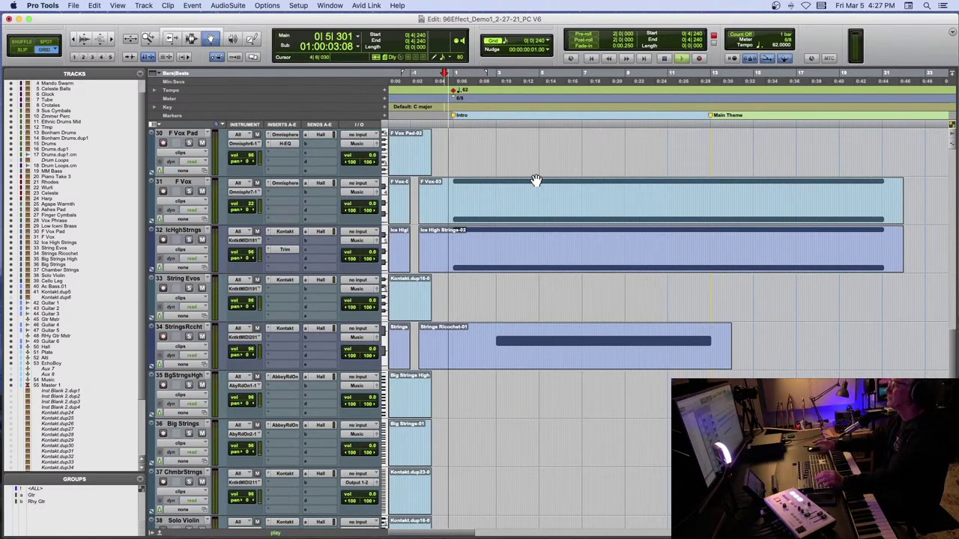
{"action": "scroll", "coordinate": [537, 180], "scroll_direction": "down", "scroll_amount": 1}
{"action": "scroll", "coordinate": [536, 180], "scroll_direction": "up", "scroll_amount": 2}
{"action": "scroll", "coordinate": [536, 180], "scroll_direction": "up", "scroll_amount": 4}
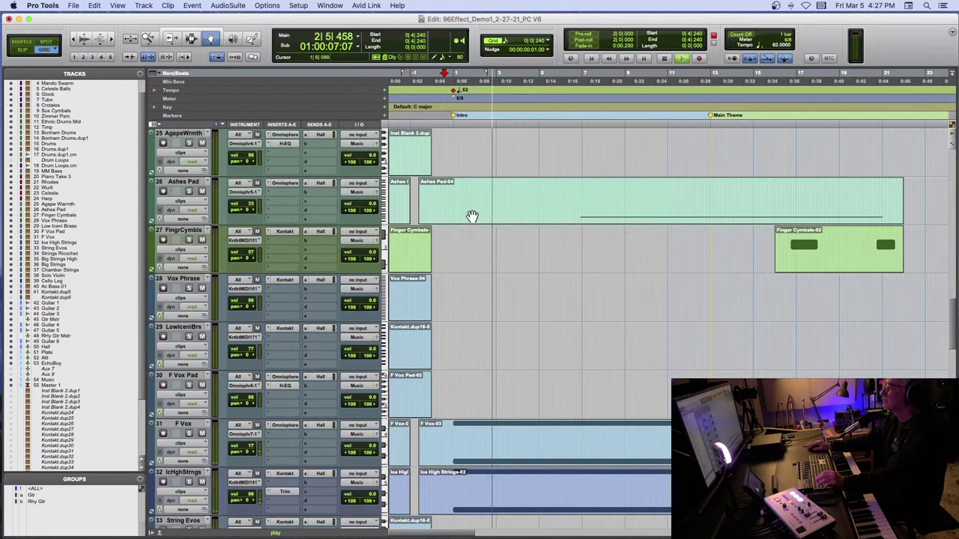
{"action": "scroll", "coordinate": [472, 215], "scroll_direction": "down", "scroll_amount": 1}
{"action": "scroll", "coordinate": [472, 216], "scroll_direction": "right", "scroll_amount": 1}
{"action": "scroll", "coordinate": [472, 216], "scroll_direction": "down", "scroll_amount": 1}
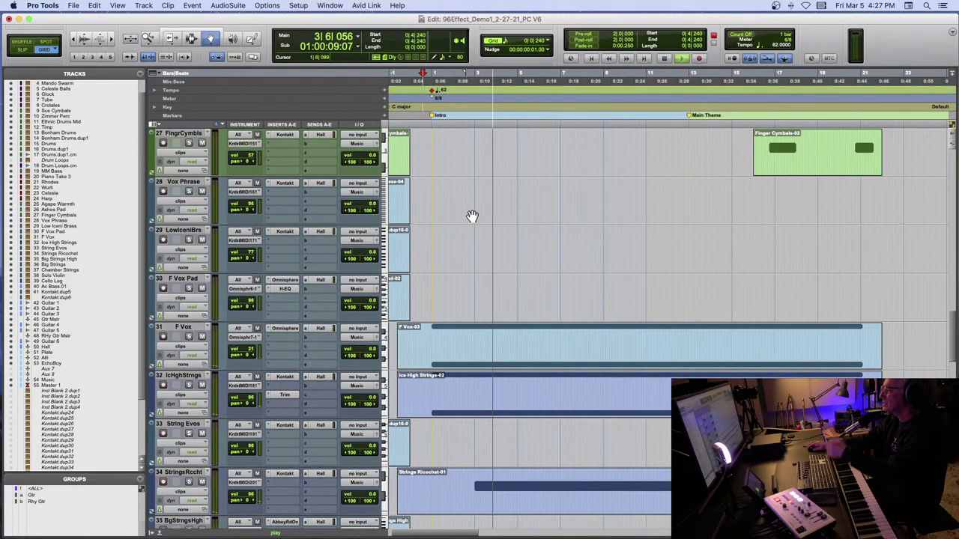
{"action": "scroll", "coordinate": [472, 216], "scroll_direction": "right", "scroll_amount": 1}
{"action": "scroll", "coordinate": [472, 216], "scroll_direction": "up", "scroll_amount": 3}
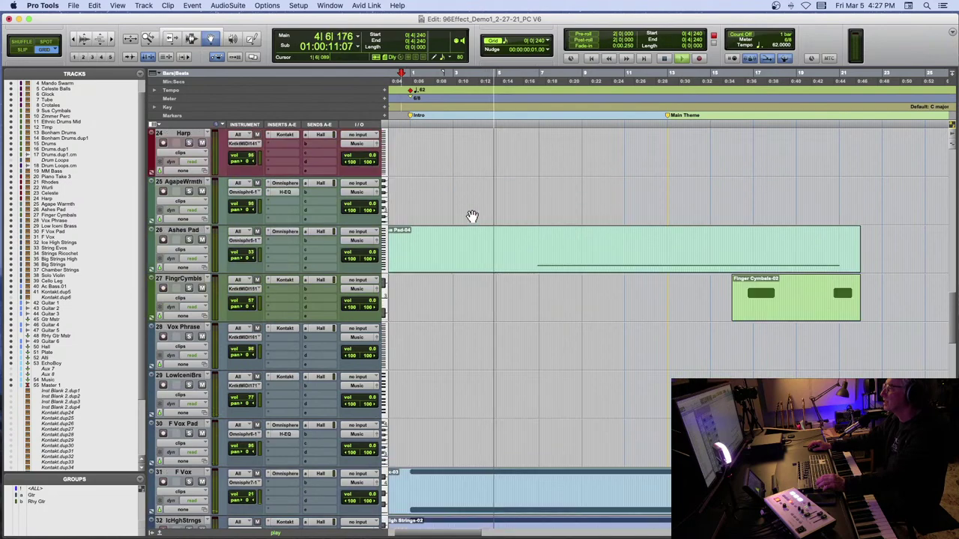
{"action": "scroll", "coordinate": [472, 216], "scroll_direction": "up", "scroll_amount": 7}
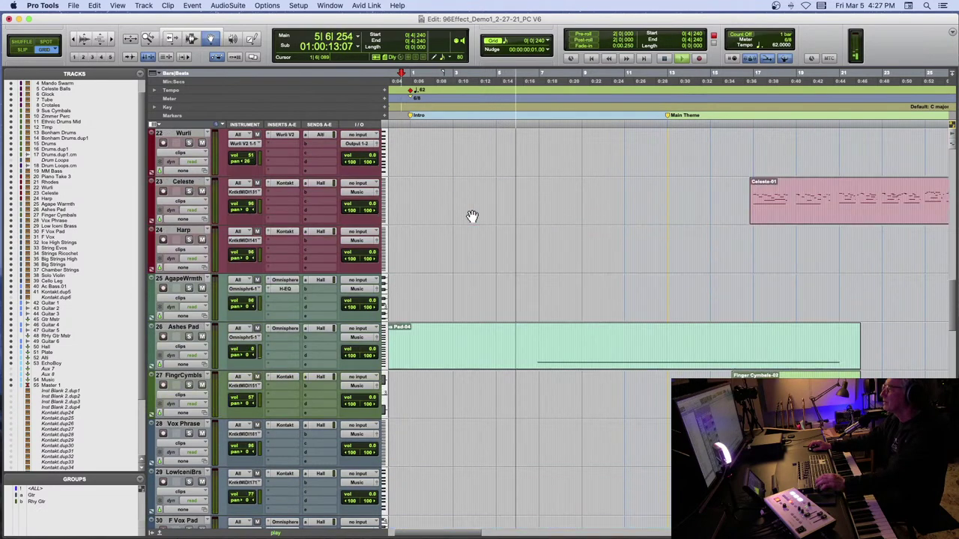
{"action": "scroll", "coordinate": [471, 216], "scroll_direction": "up", "scroll_amount": 16}
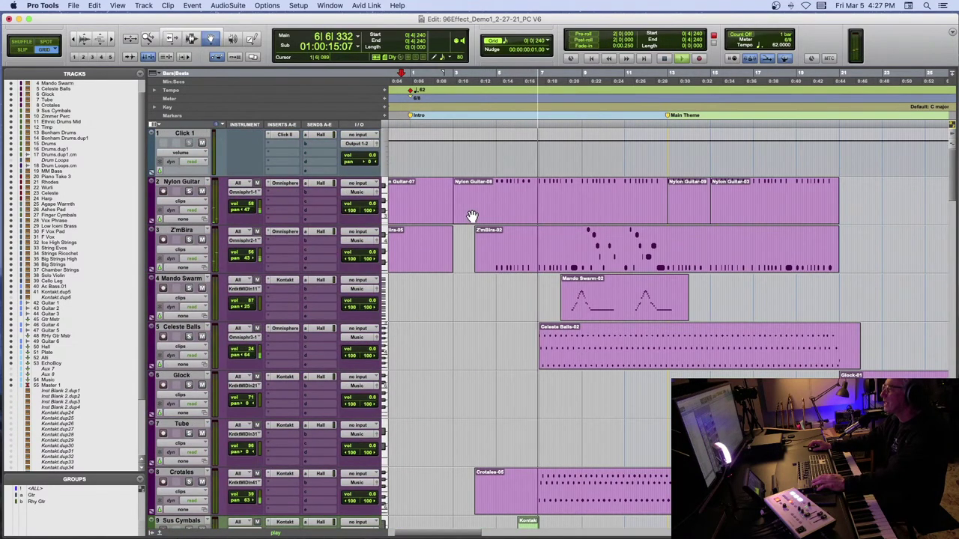
{"action": "scroll", "coordinate": [472, 215], "scroll_direction": "right", "scroll_amount": 2}
{"action": "scroll", "coordinate": [449, 214], "scroll_direction": "left", "scroll_amount": 3}
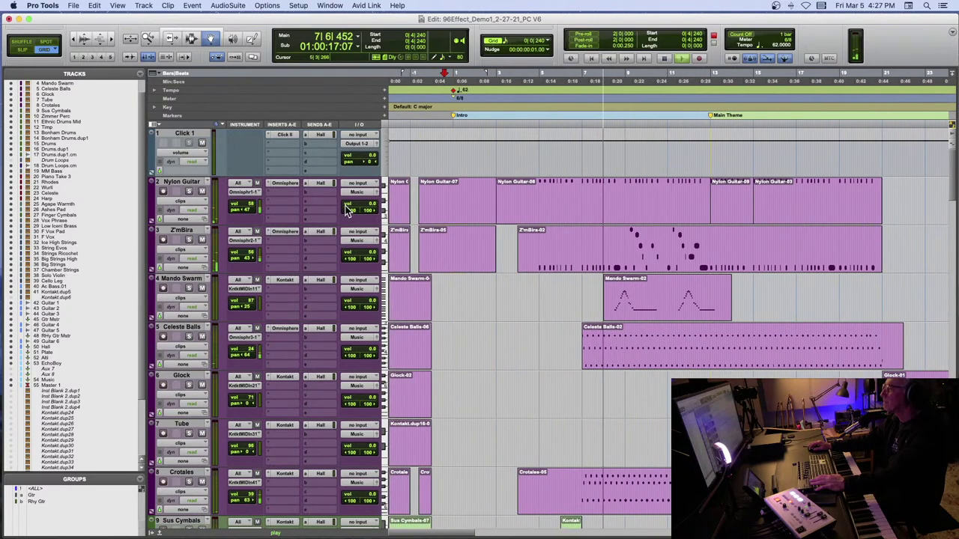
{"action": "key", "text": "space"}
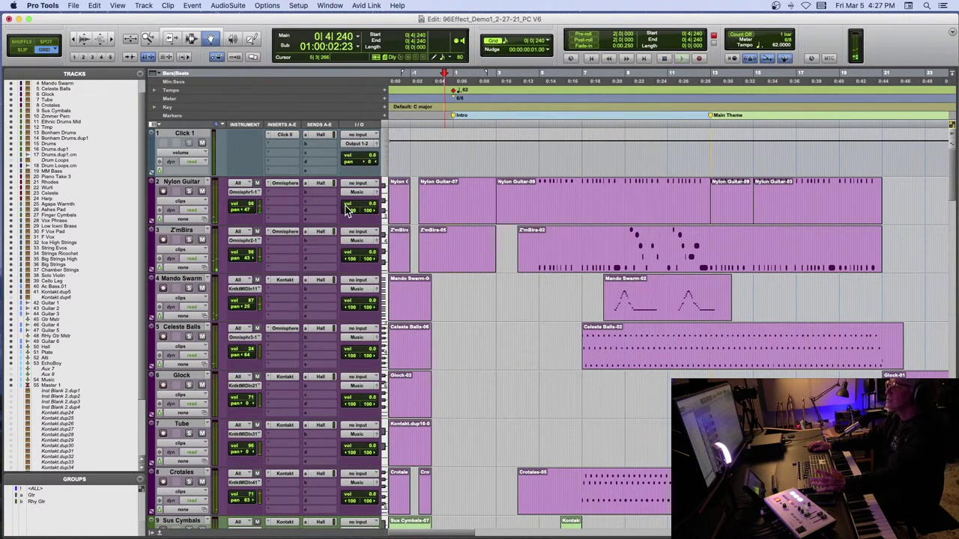
- Solo Nylon Guitar and play it from bar 3, and replay from 4|6 with Z'mBira also soloed
{"action": "left_click", "coordinate": [188, 192]}
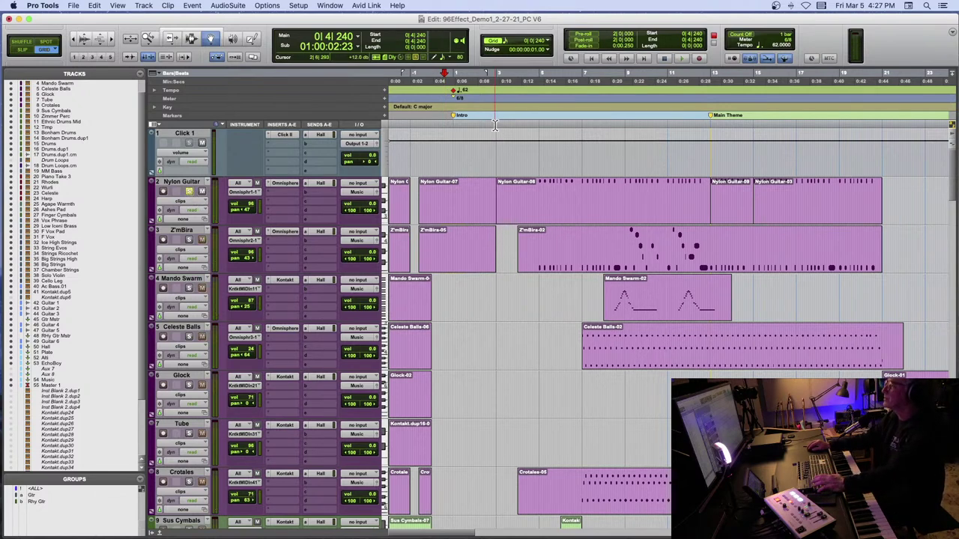
{"action": "key", "text": "space"}
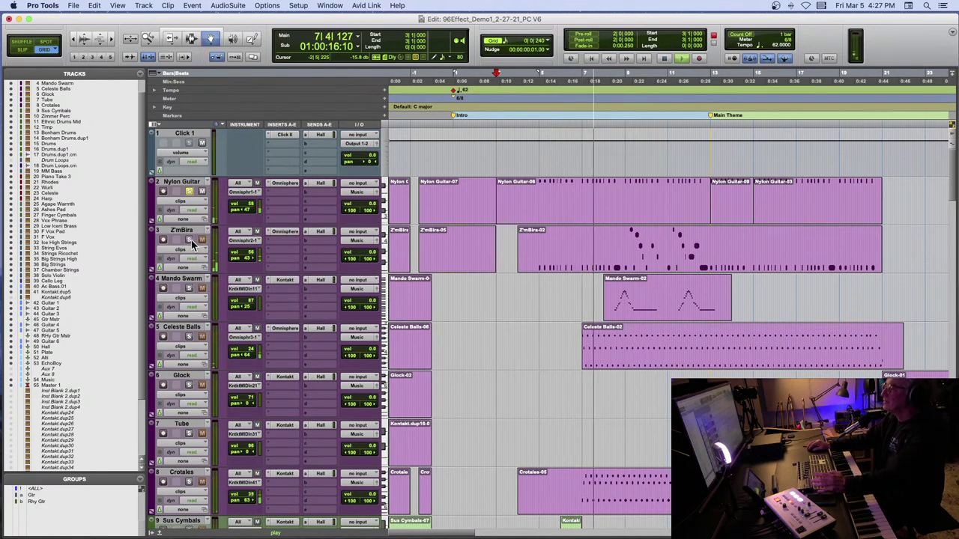
{"action": "key", "text": "space"}
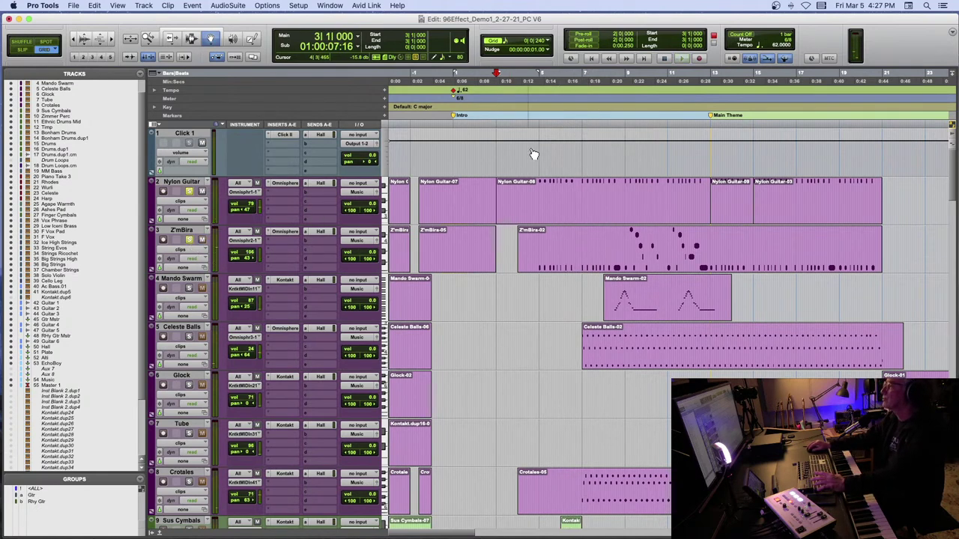
{"action": "key", "text": "space"}
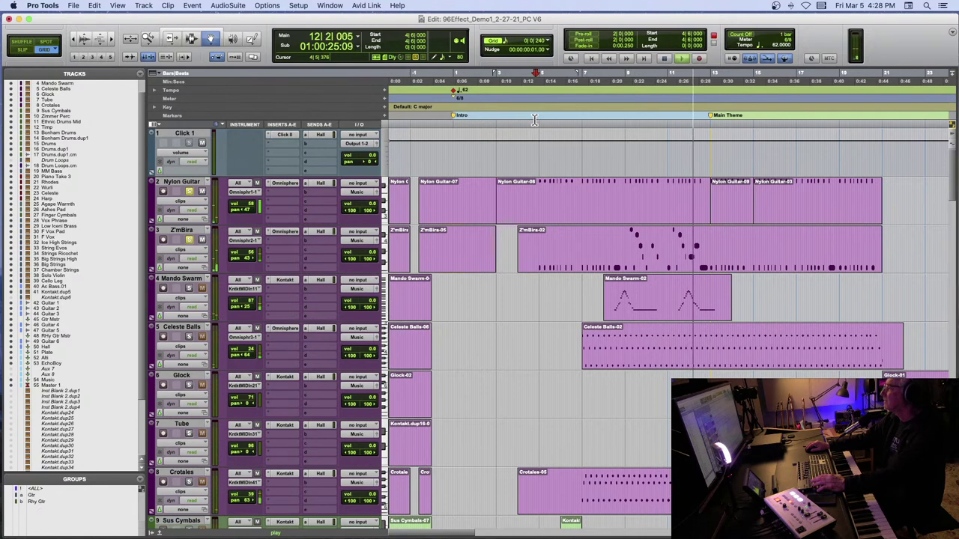
{"action": "key", "text": "space"}
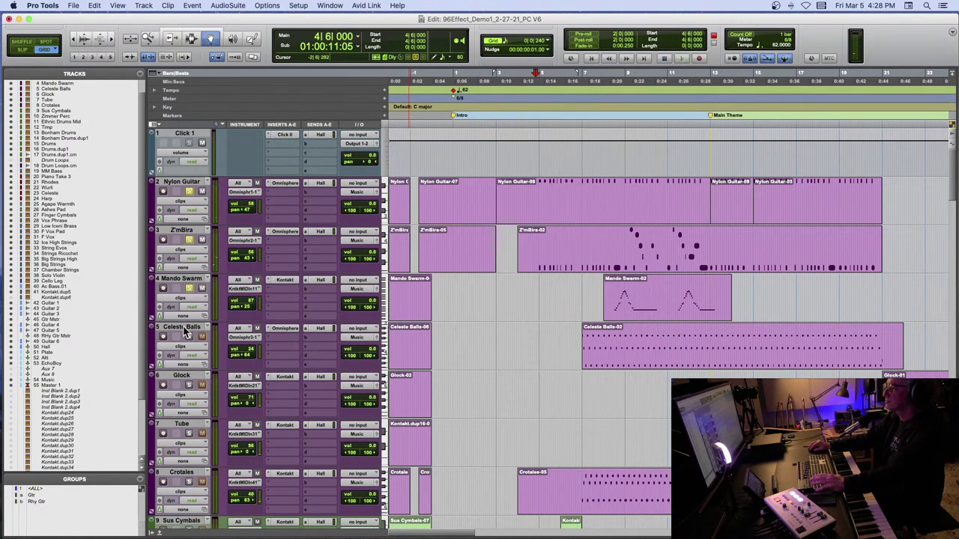
- Add Mando Swarm and Celeste Balls to the soloed tracks and audition them from 4|6 and from 6|6|240
{"action": "key", "text": "space"}
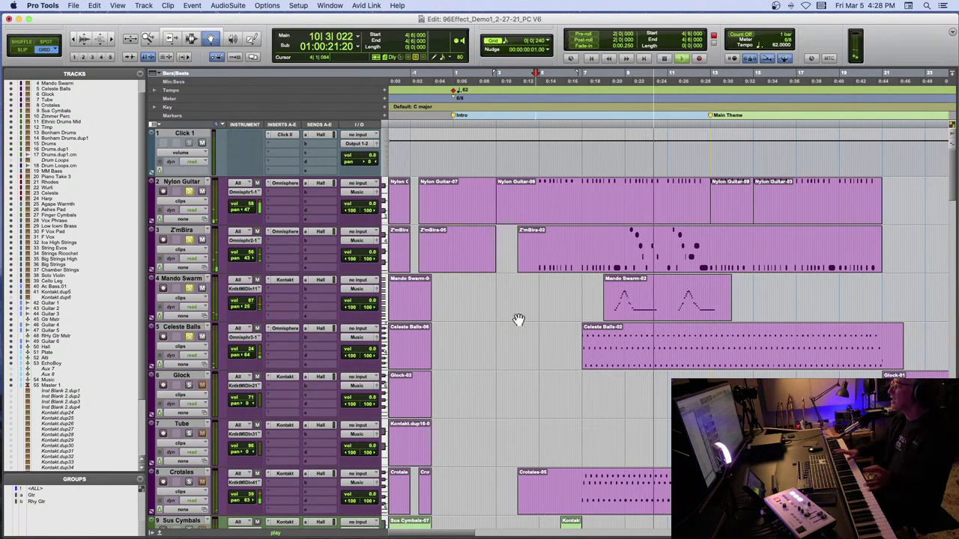
{"action": "key", "text": "space"}
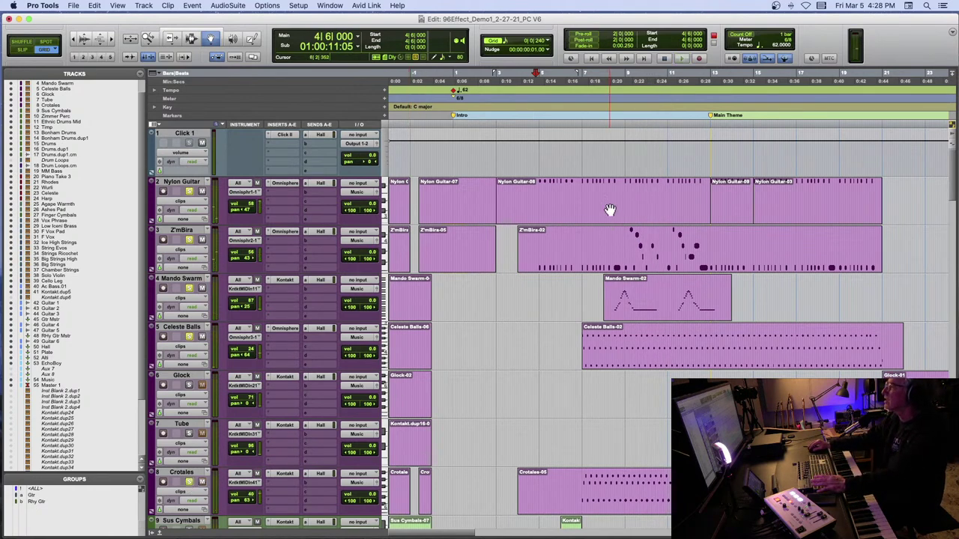
{"action": "key", "text": "space"}
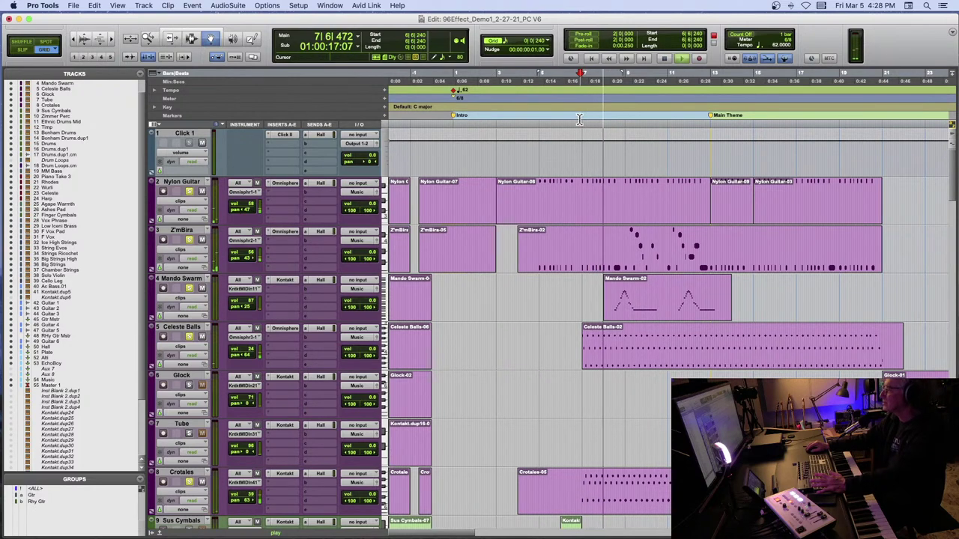
{"action": "key", "text": "space"}
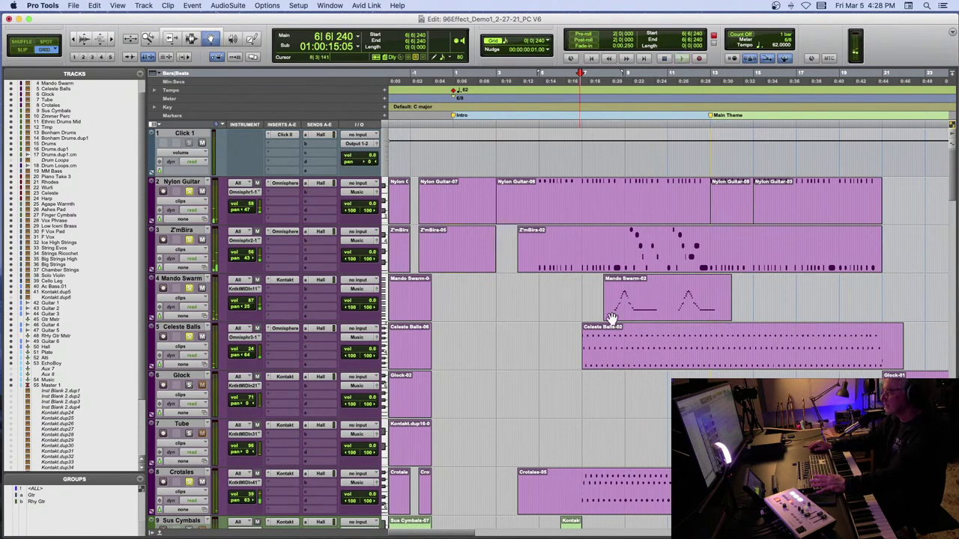
- Play the soloed tracks from bar 7, adding Crotales to the solo, and stop playback
{"action": "key", "text": "t"}
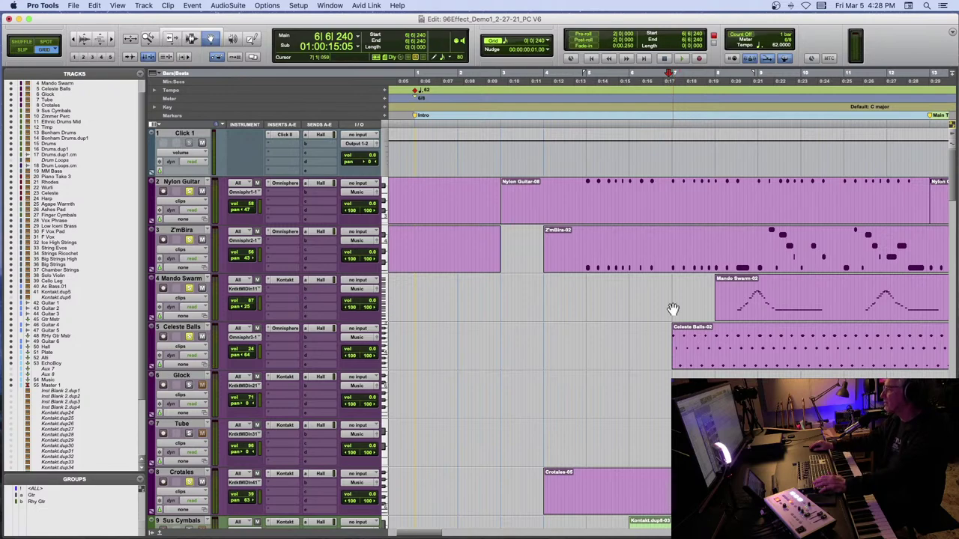
{"action": "key", "text": "space"}
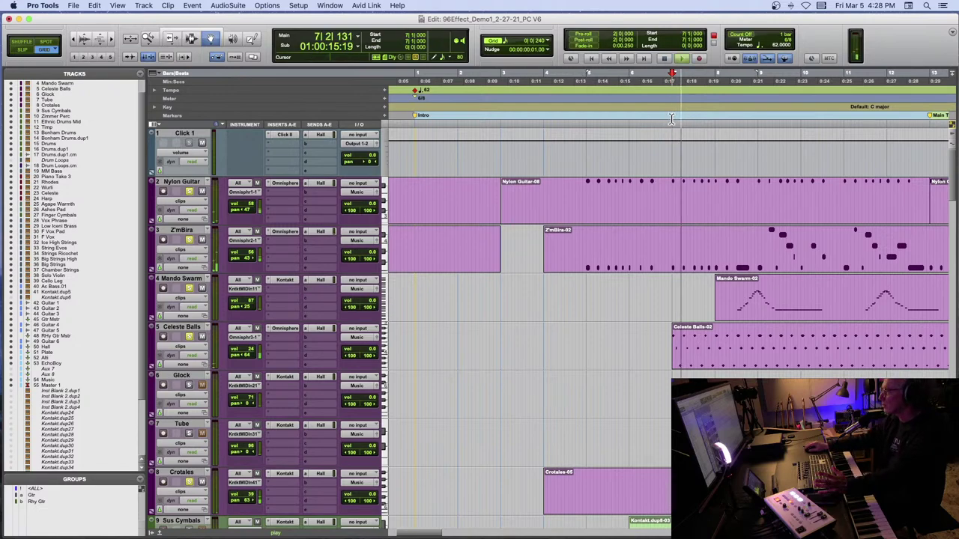
{"action": "key", "text": "r"}
{"action": "key", "text": "r"}
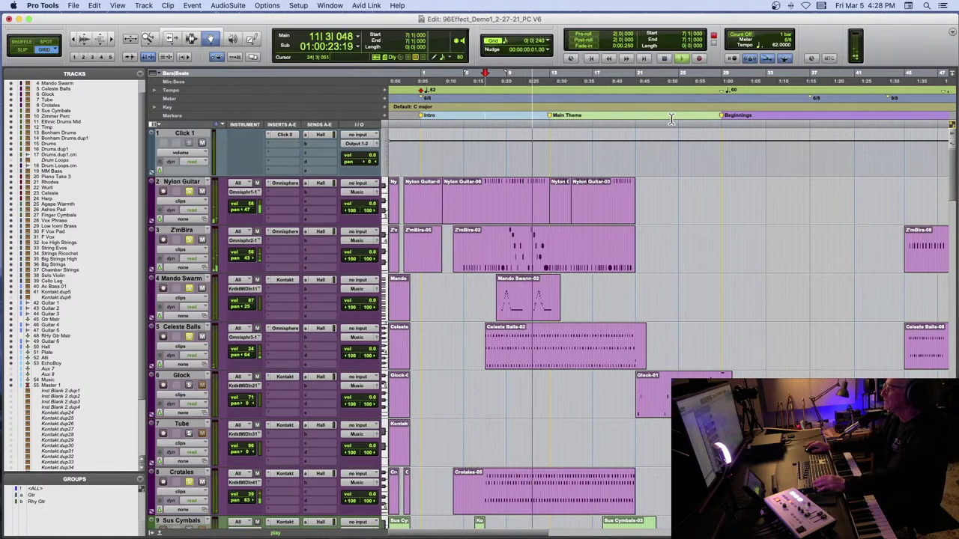
{"action": "scroll", "coordinate": [646, 155], "scroll_direction": "down", "scroll_amount": 1}
{"action": "scroll", "coordinate": [645, 154], "scroll_direction": "down", "scroll_amount": 5}
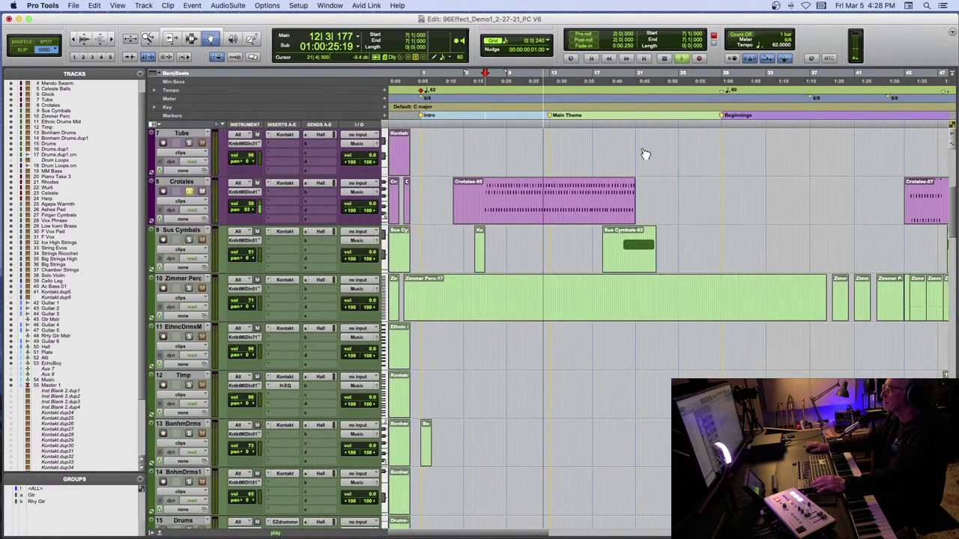
{"action": "key", "text": "space"}
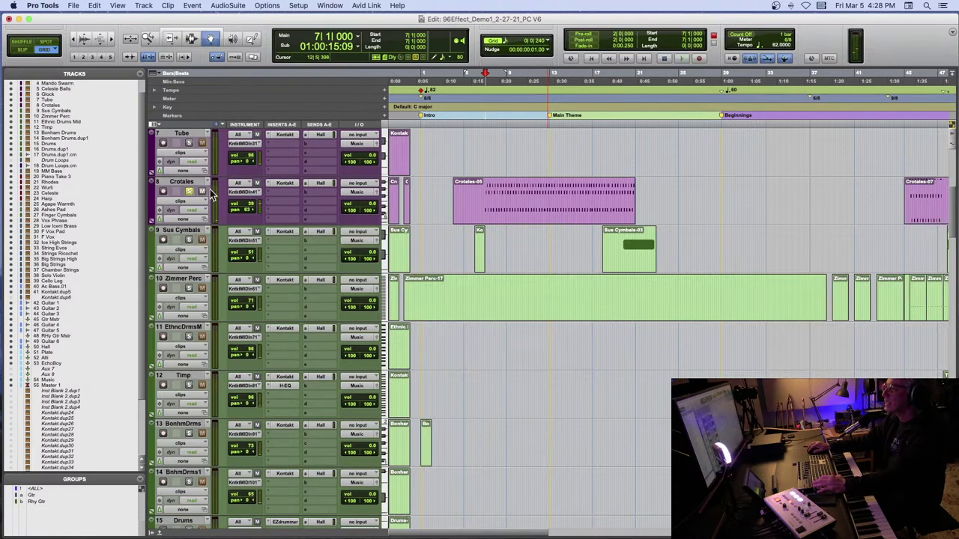
- Clear the current solos, solo Piano Take 3 and audition it briefly from 12|4|240
{"action": "left_click", "coordinate": [482, 120]}
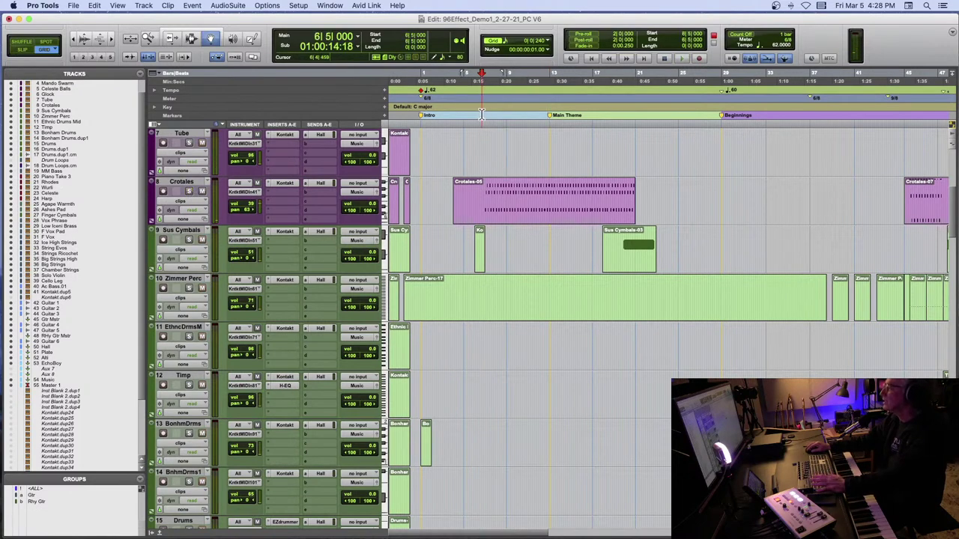
{"action": "scroll", "coordinate": [530, 149], "scroll_direction": "up", "scroll_amount": 5}
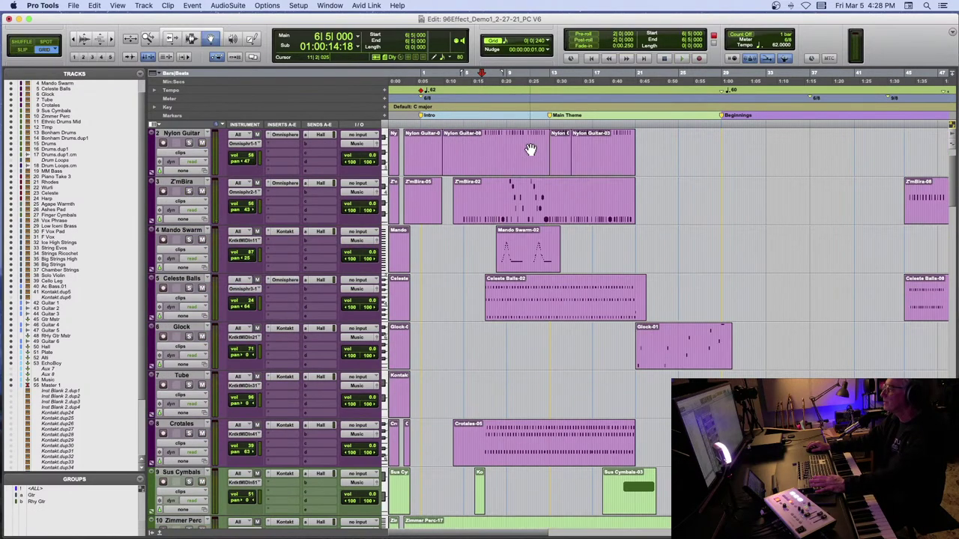
{"action": "scroll", "coordinate": [529, 149], "scroll_direction": "down", "scroll_amount": 14}
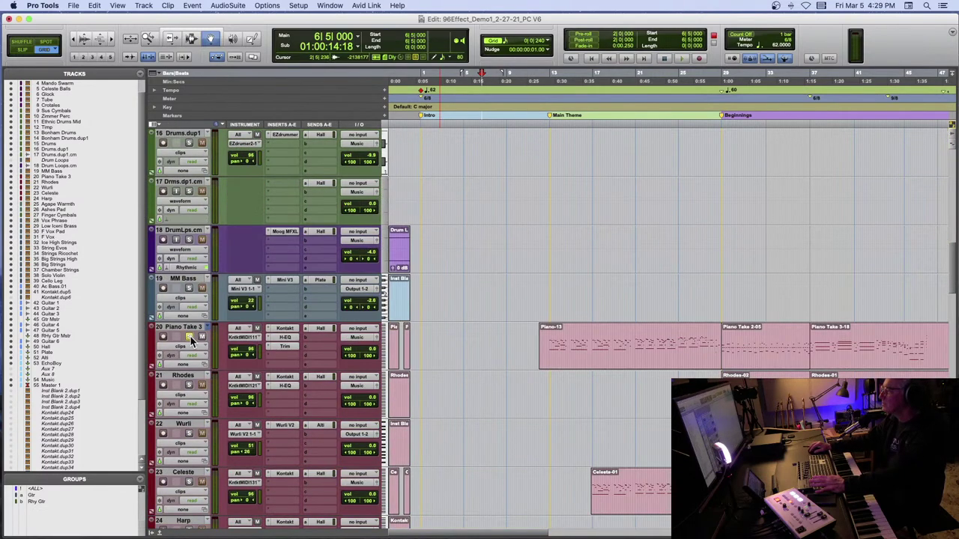
{"action": "left_click", "coordinate": [545, 105]}
{"action": "key", "text": "space"}
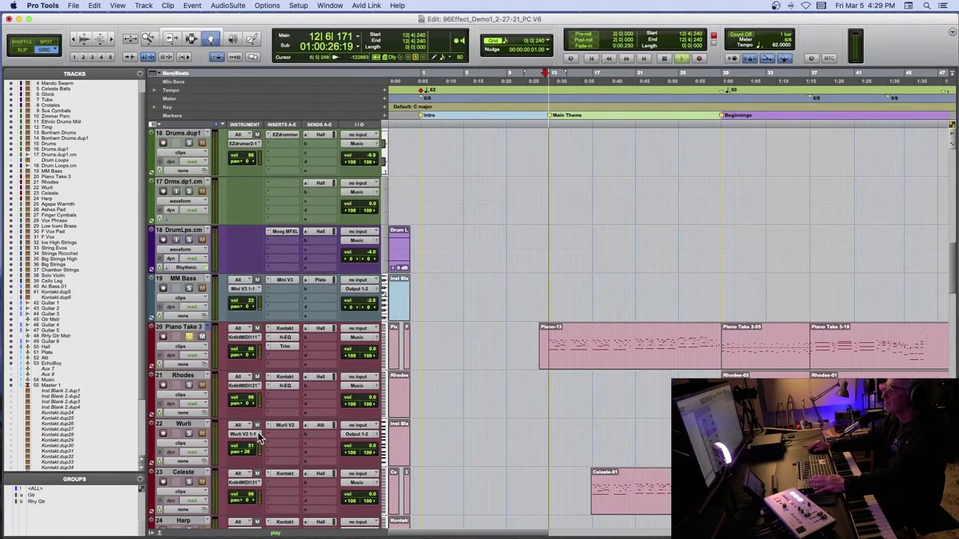
{"action": "key", "text": "space"}
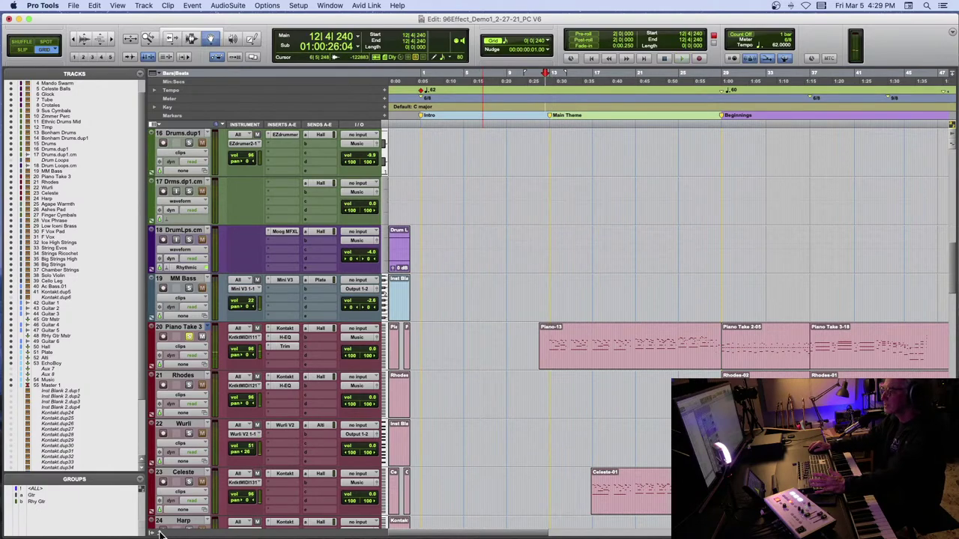
- Open the docked MIDI editor, widen its track list, and show only Piano Take 3 without the extra controller lanes
{"action": "left_click", "coordinate": [159, 533]}
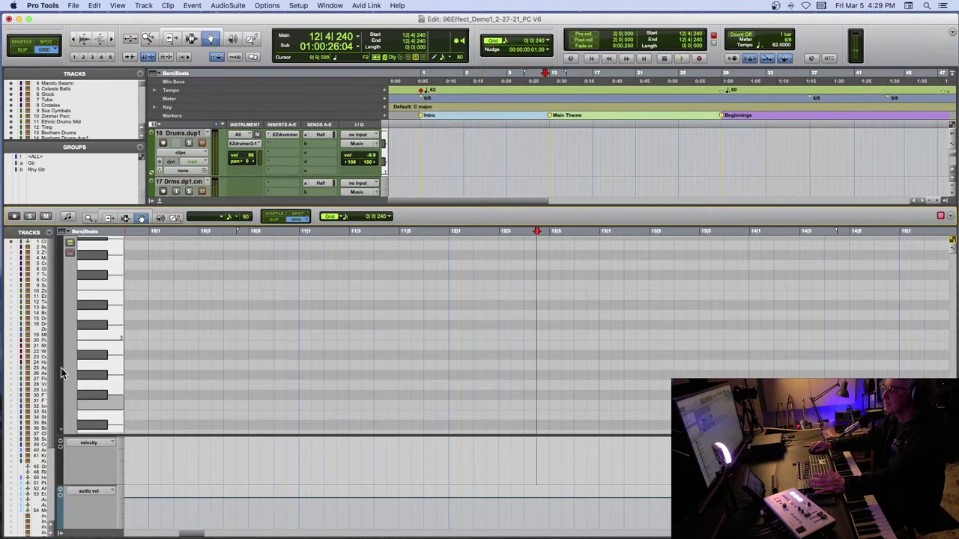
{"action": "left_click_drag", "start_coordinate": [56, 364], "coordinate": [216, 442]}
{"action": "left_click", "coordinate": [225, 440]}
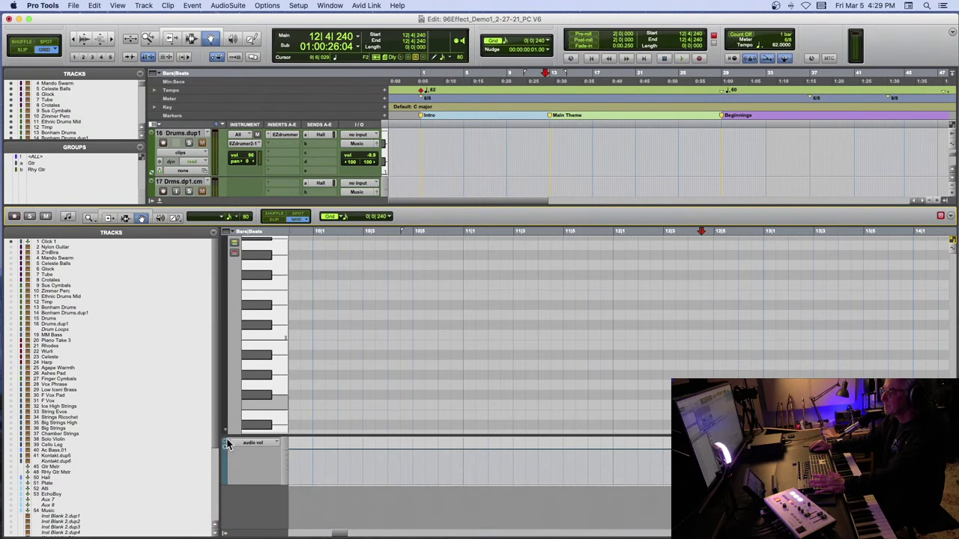
{"action": "left_click", "coordinate": [11, 341]}
{"action": "left_click", "coordinate": [12, 246]}
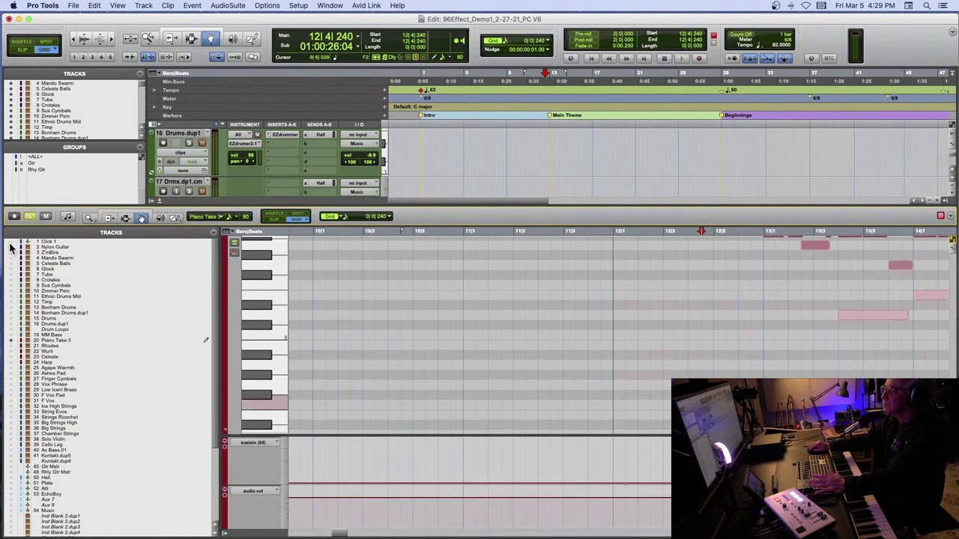
{"action": "left_click", "coordinate": [225, 440]}
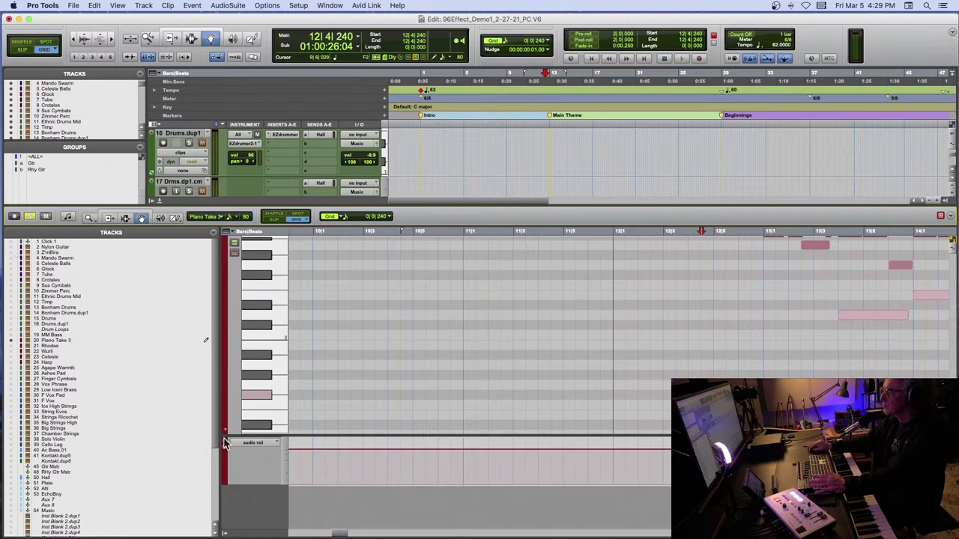
{"action": "left_click", "coordinate": [226, 442]}
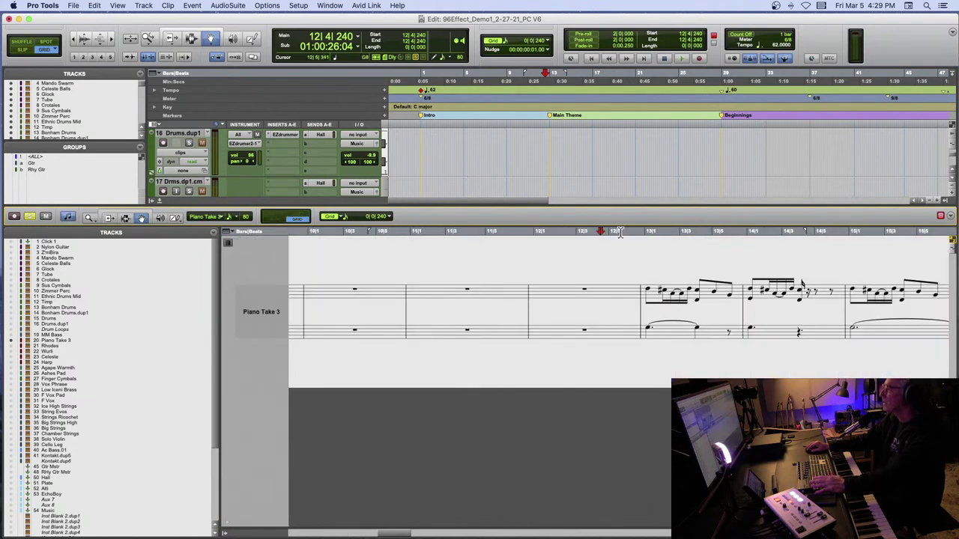
- Display Piano Take 3 as notation, play it from 12|6 and stop playback
{"action": "left_click", "coordinate": [620, 232]}
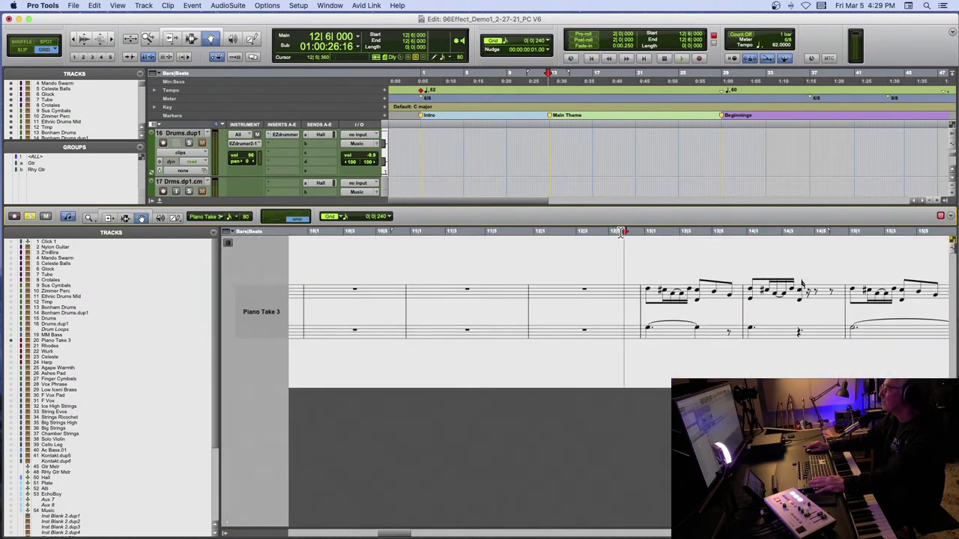
{"action": "key", "text": "space"}
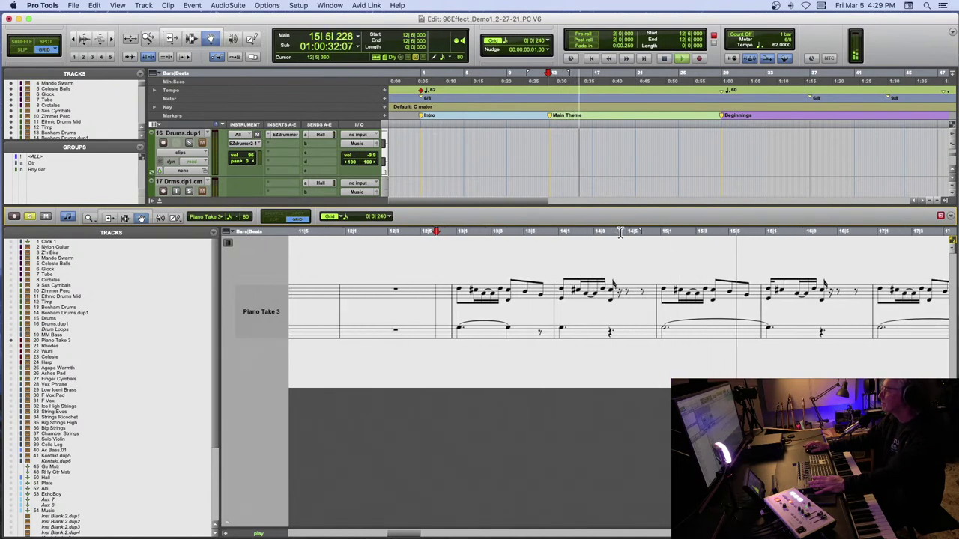
{"action": "key", "text": "space"}
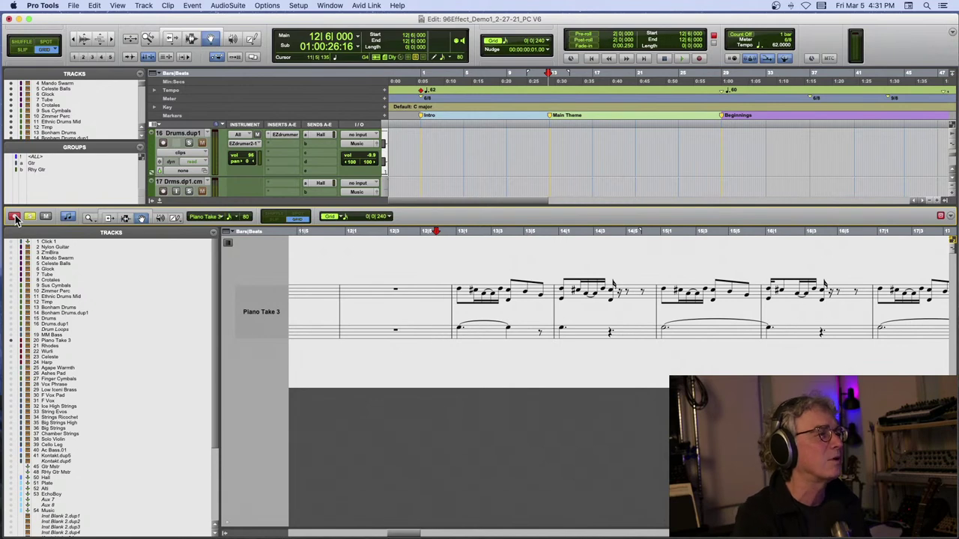
- Return Piano Take 3 from notation to piano-roll view and close the docked MIDI editor
{"action": "left_click", "coordinate": [64, 217]}
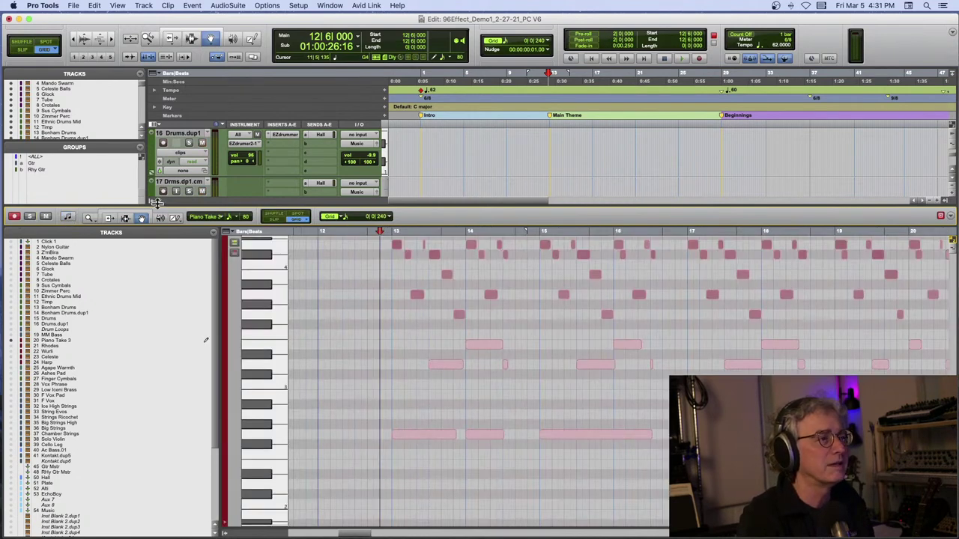
{"action": "left_click", "coordinate": [159, 201]}
- Play the session from 10|6|240 through the piano and celeste entrance, and stop playback
{"action": "left_click", "coordinate": [527, 116]}
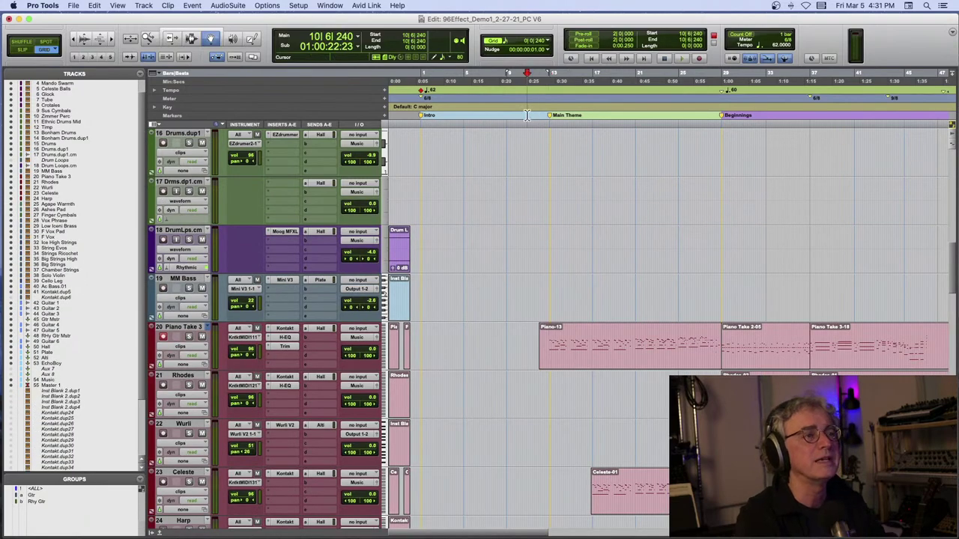
{"action": "key", "text": "space"}
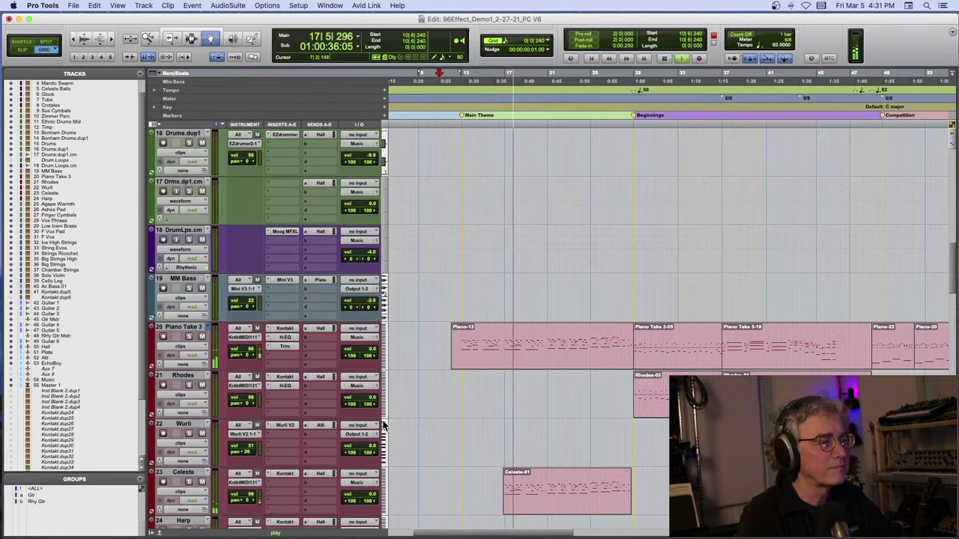
{"action": "key", "text": "space"}
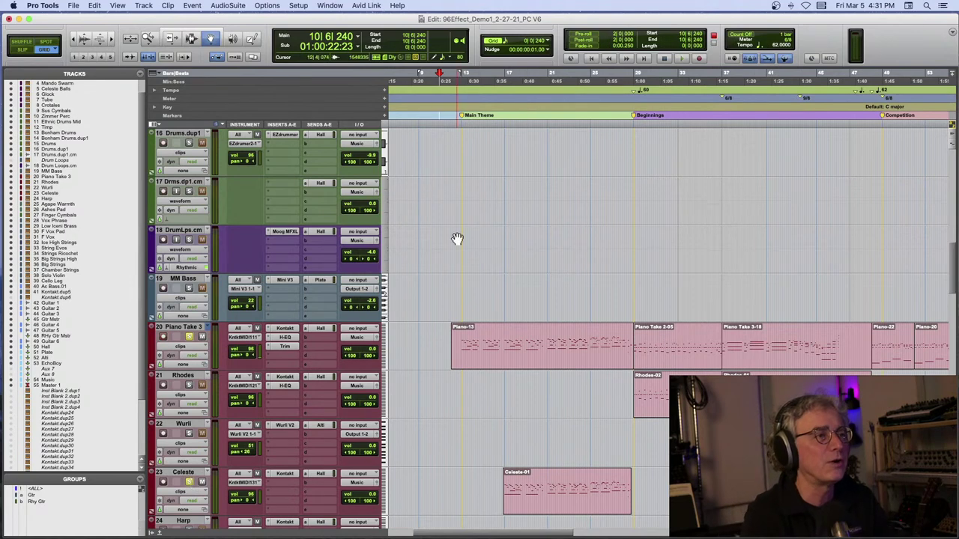
- Solo Piano Take 3 and Celeste, audition them from 13|1|000 at a closer timeline zoom, and stop playback
{"action": "left_click", "coordinate": [462, 102]}
{"action": "key", "text": "space"}
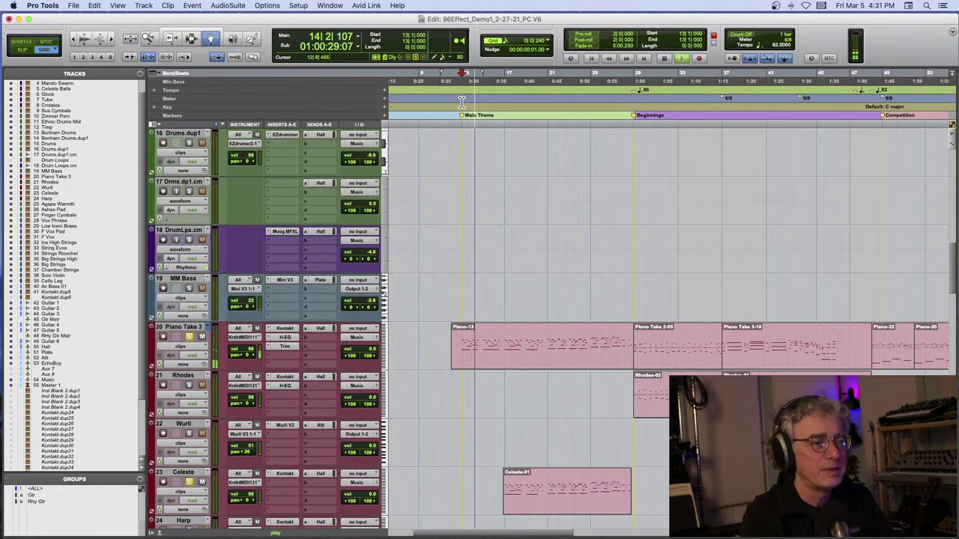
{"action": "key", "text": "super+bracketright"}
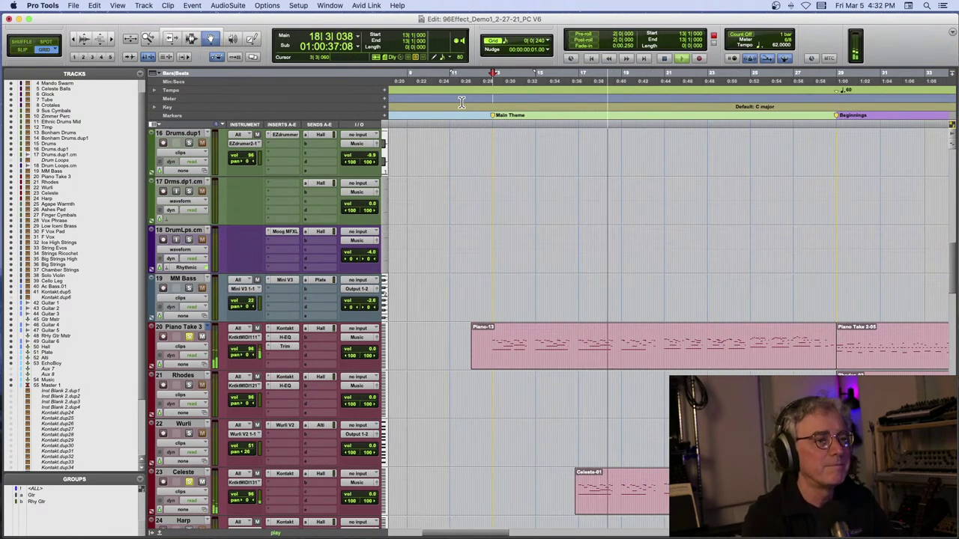
{"action": "key", "text": "space"}
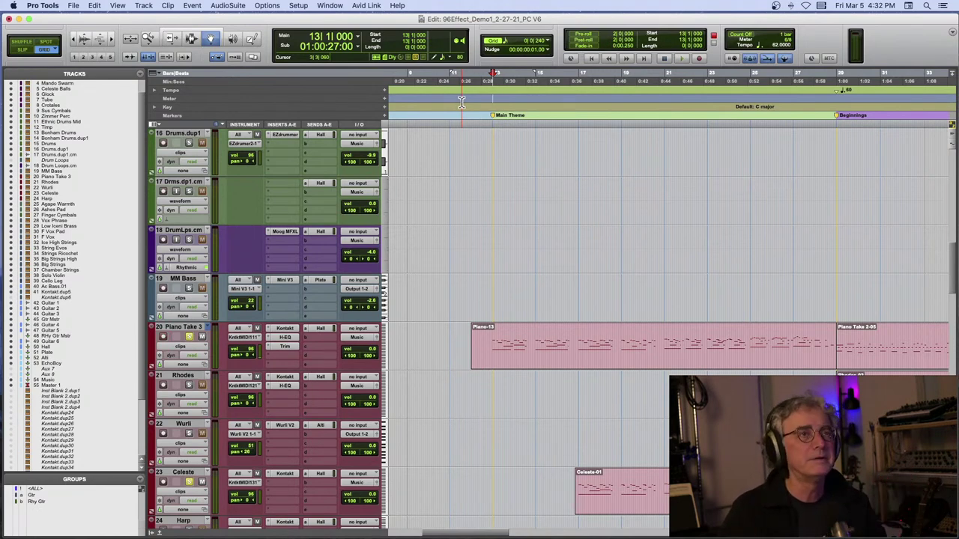
- Replay the soloed Piano Take 3 and Celeste twice from 13|1|000, stopping playback after each pass
{"action": "key", "text": "space"}
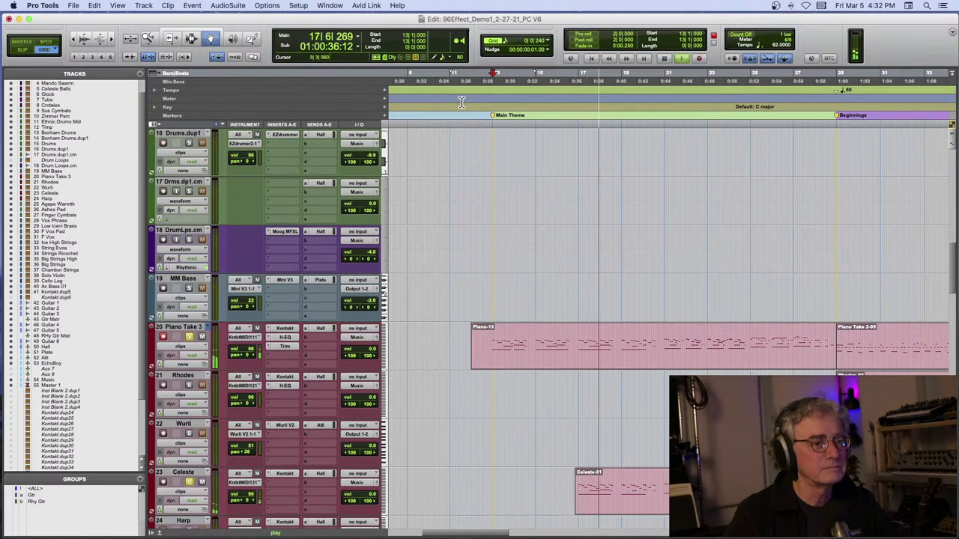
{"action": "key", "text": "space"}
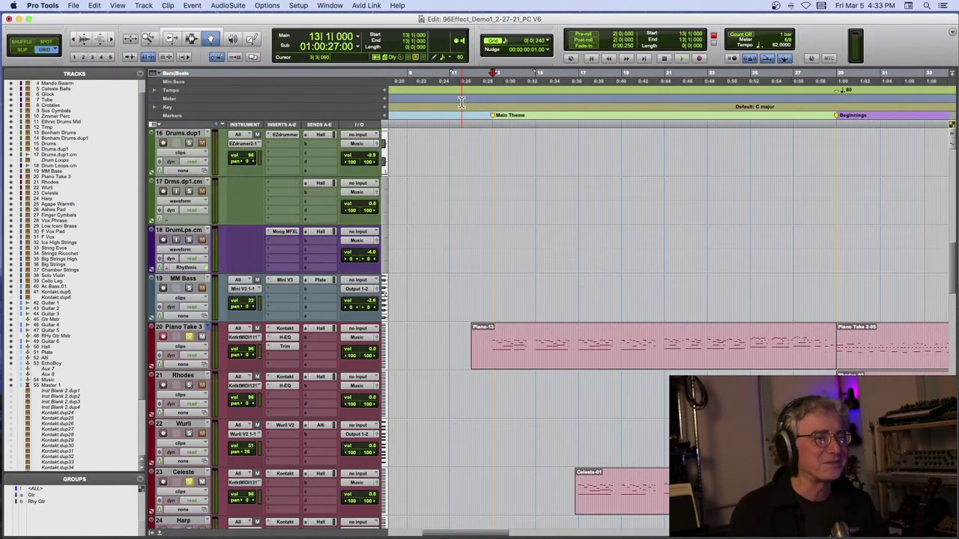
{"action": "key", "text": "space"}
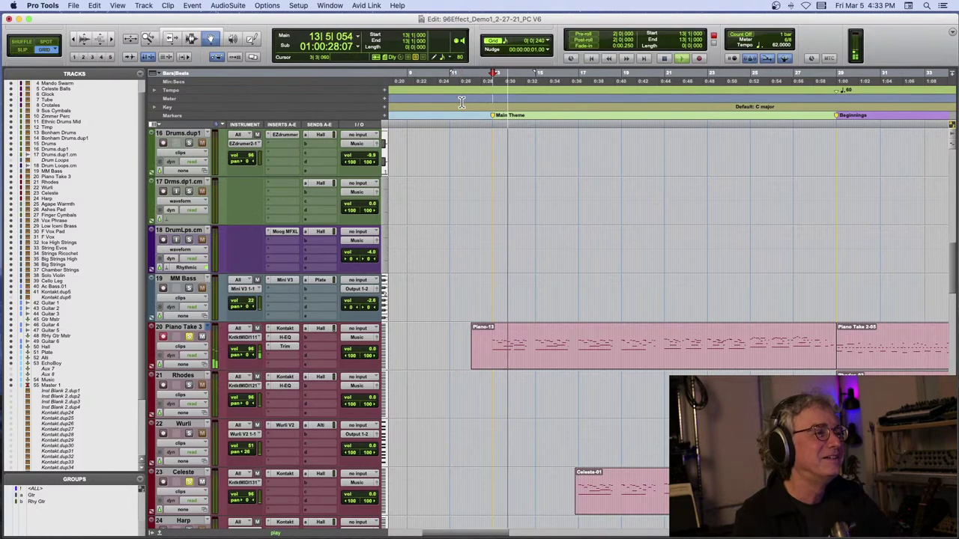
{"action": "key", "text": "space"}
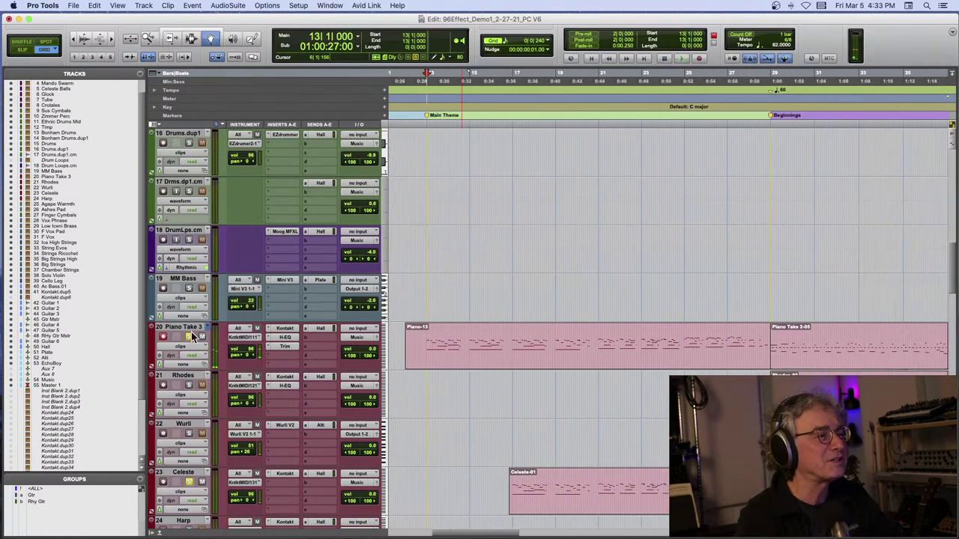
- Clear the Piano Take 3 and Celeste solos, play all tracks from 13|1|000, and stop playback
{"action": "key", "text": "space"}
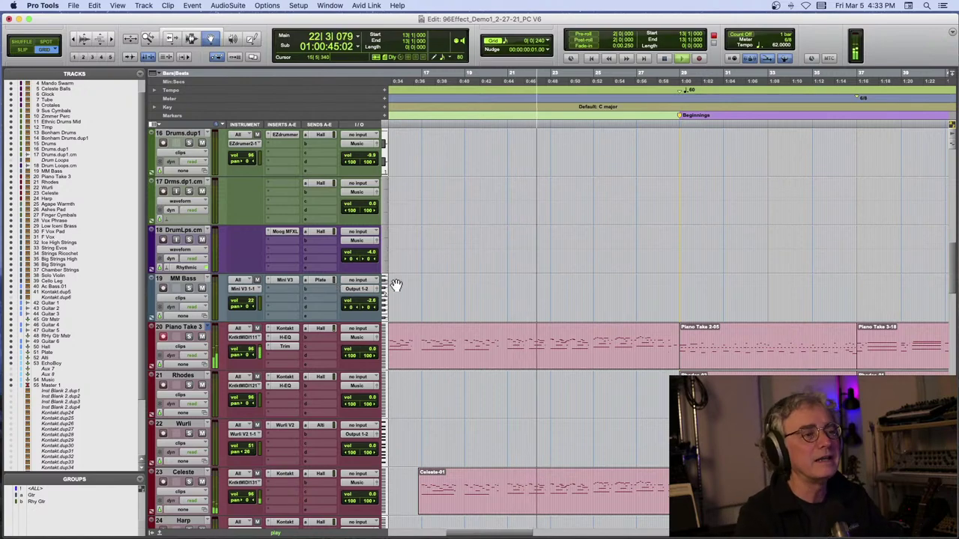
{"action": "key", "text": "space"}
- Examine the clips around bars 15 to 39 on the tracks from Click 1 down to the guitars
{"action": "scroll", "coordinate": [464, 288], "scroll_direction": "up", "scroll_amount": 20}
{"action": "scroll", "coordinate": [494, 286], "scroll_direction": "left", "scroll_amount": 1}
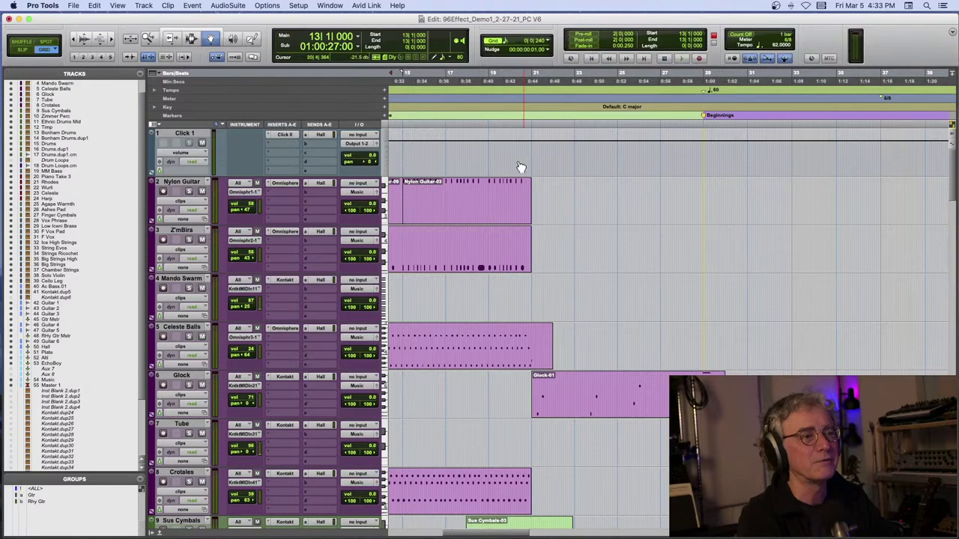
{"action": "scroll", "coordinate": [517, 174], "scroll_direction": "down", "scroll_amount": 5}
{"action": "scroll", "coordinate": [517, 174], "scroll_direction": "down", "scroll_amount": 20}
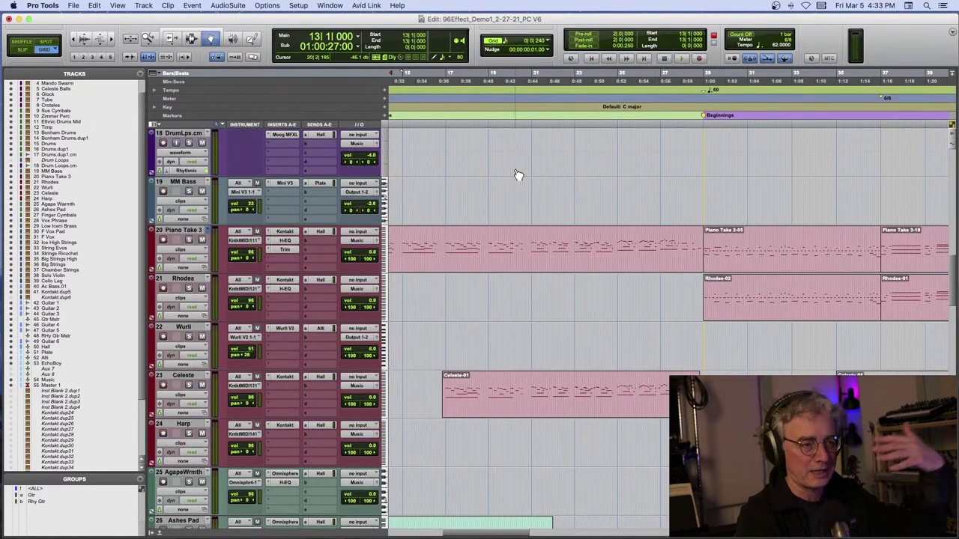
{"action": "scroll", "coordinate": [517, 175], "scroll_direction": "down", "scroll_amount": 3}
{"action": "scroll", "coordinate": [516, 174], "scroll_direction": "down", "scroll_amount": 20}
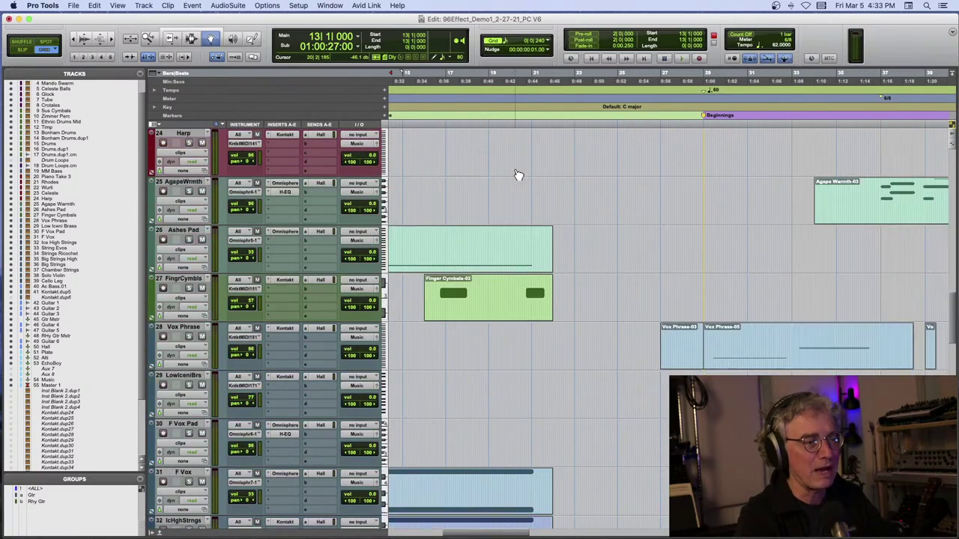
{"action": "scroll", "coordinate": [518, 175], "scroll_direction": "down", "scroll_amount": 1}
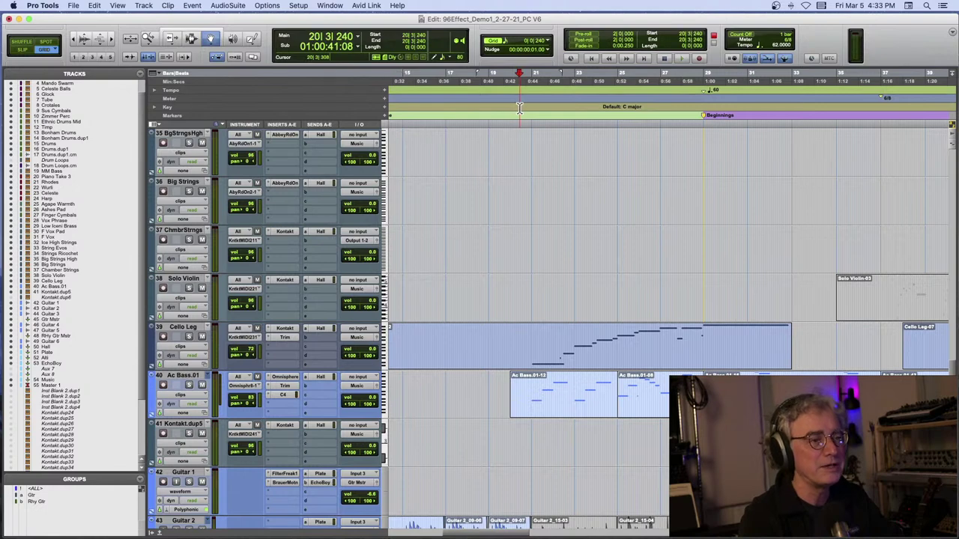
- Play from 20|3|240, following the Cello Leg, Ac Bass.01 and guitar clips past the Beginnings marker, and stop playback
{"action": "key", "text": "space"}
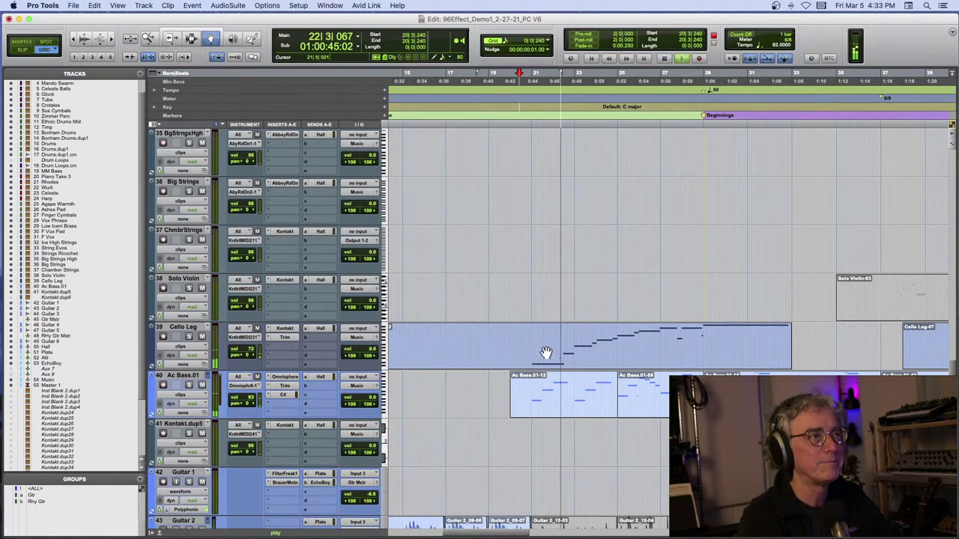
{"action": "scroll", "coordinate": [545, 352], "scroll_direction": "right", "scroll_amount": 3}
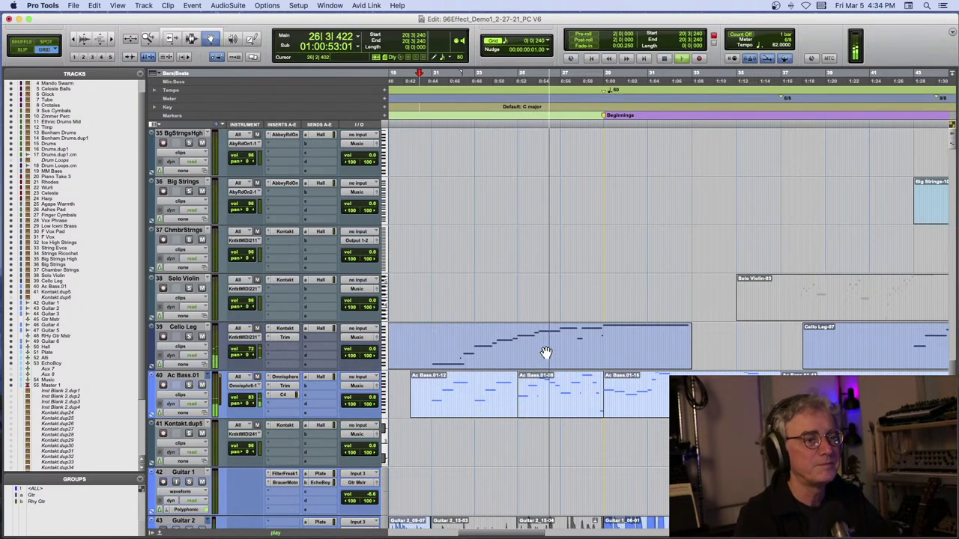
{"action": "scroll", "coordinate": [545, 352], "scroll_direction": "right", "scroll_amount": 3}
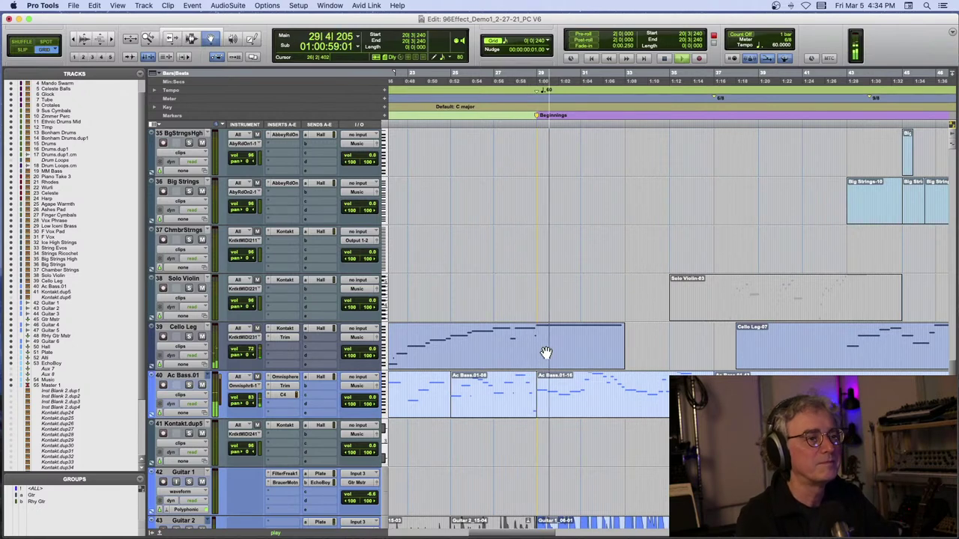
{"action": "scroll", "coordinate": [546, 352], "scroll_direction": "right", "scroll_amount": 1}
{"action": "scroll", "coordinate": [545, 352], "scroll_direction": "down", "scroll_amount": 3}
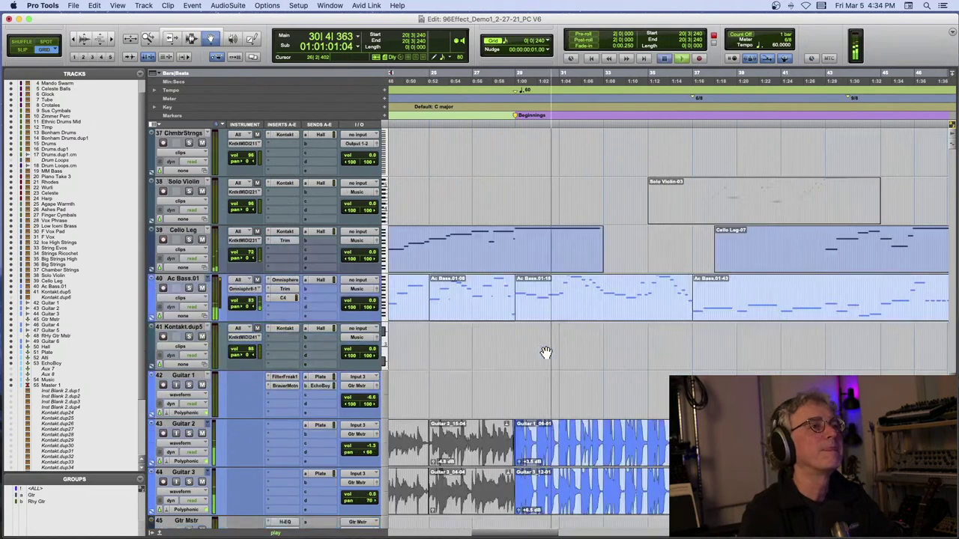
{"action": "scroll", "coordinate": [545, 351], "scroll_direction": "down", "scroll_amount": 3}
{"action": "key", "text": "space"}
- Play from the Beginnings marker at 29|1|000 with the guitar tracks in view, and stop playback
{"action": "scroll", "coordinate": [530, 211], "scroll_direction": "left", "scroll_amount": 3}
{"action": "scroll", "coordinate": [530, 211], "scroll_direction": "up", "scroll_amount": 3}
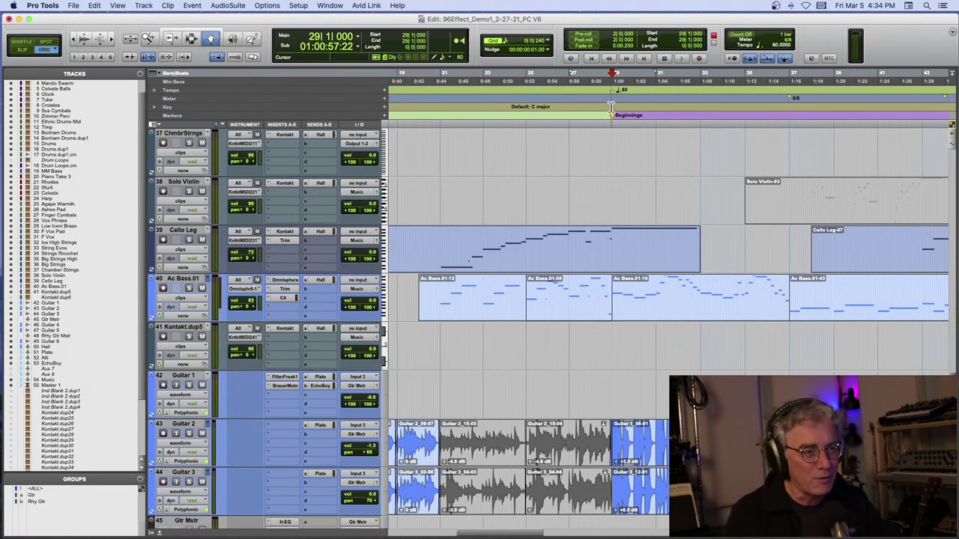
{"action": "key", "text": "space"}
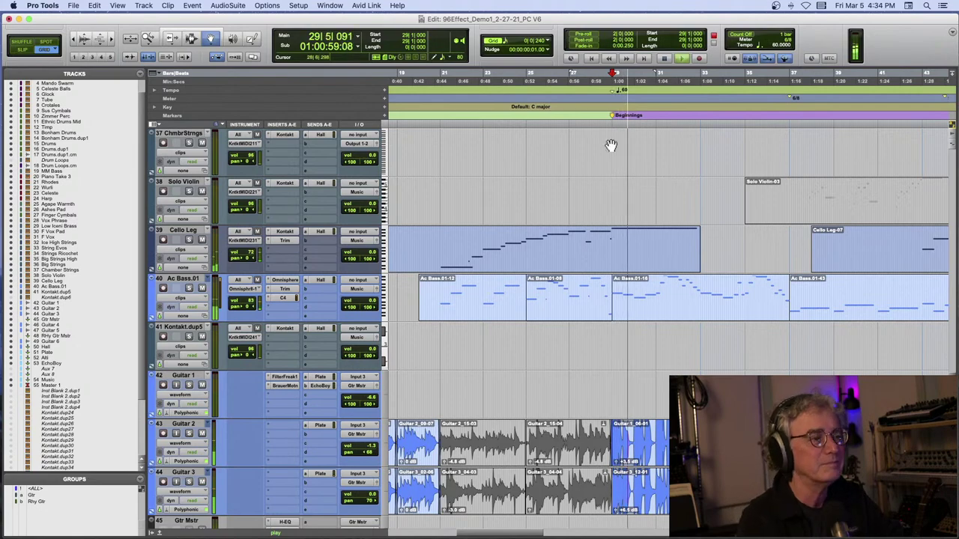
{"action": "scroll", "coordinate": [412, 375], "scroll_direction": "down", "scroll_amount": 3}
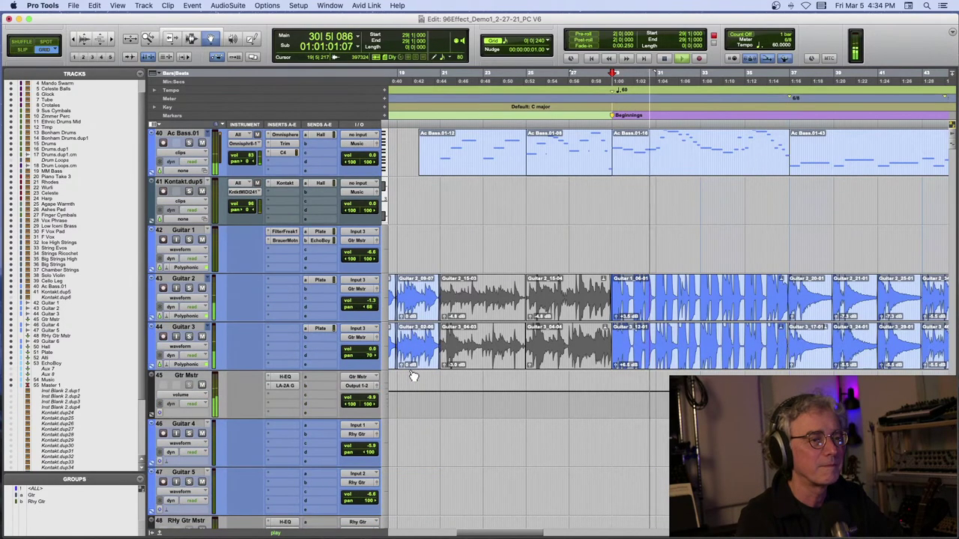
{"action": "key", "text": "space"}
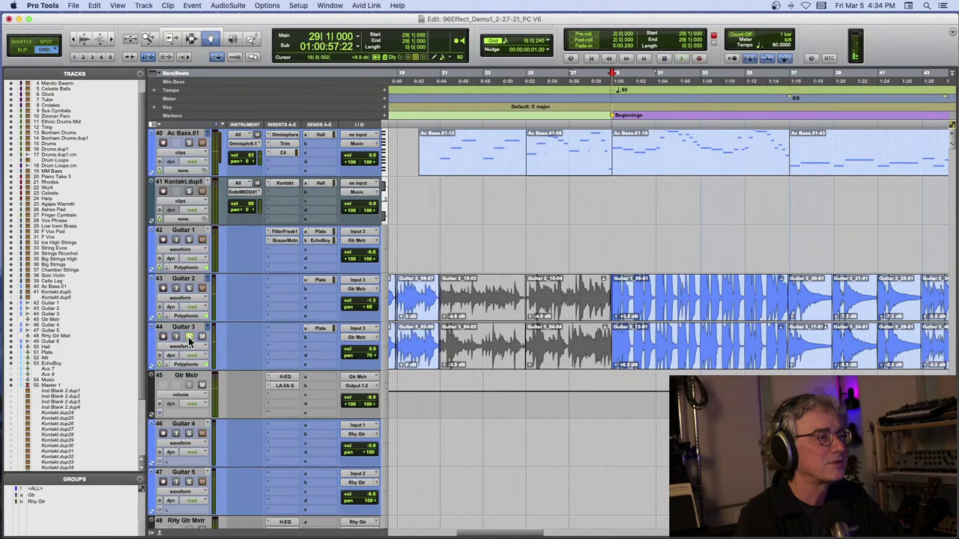
- Solo Guitar 2 and Guitar 3, play them from 29|1|000, add Piano Take 3 to the solo, and stop playback
{"action": "key", "text": "space"}
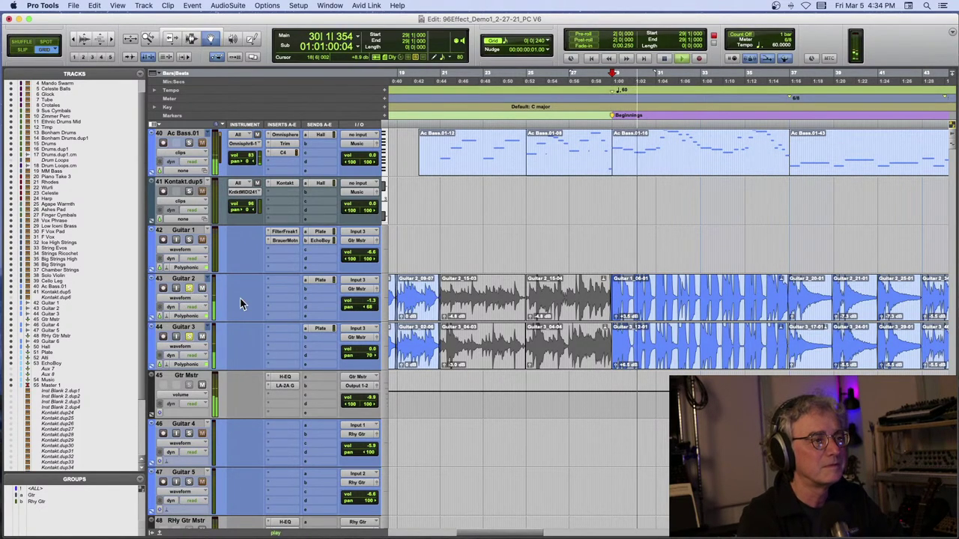
{"action": "scroll", "coordinate": [250, 297], "scroll_direction": "up", "scroll_amount": 20}
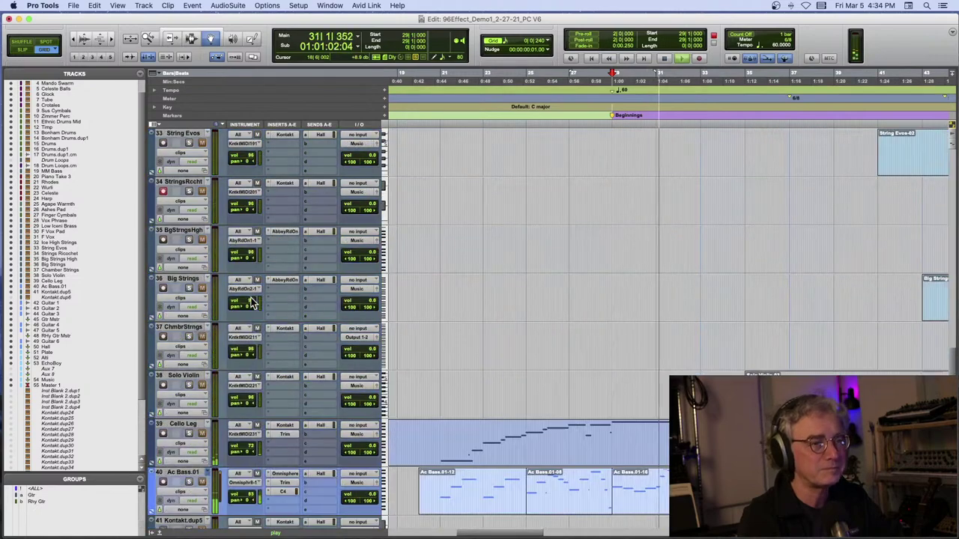
{"action": "key", "text": "space"}
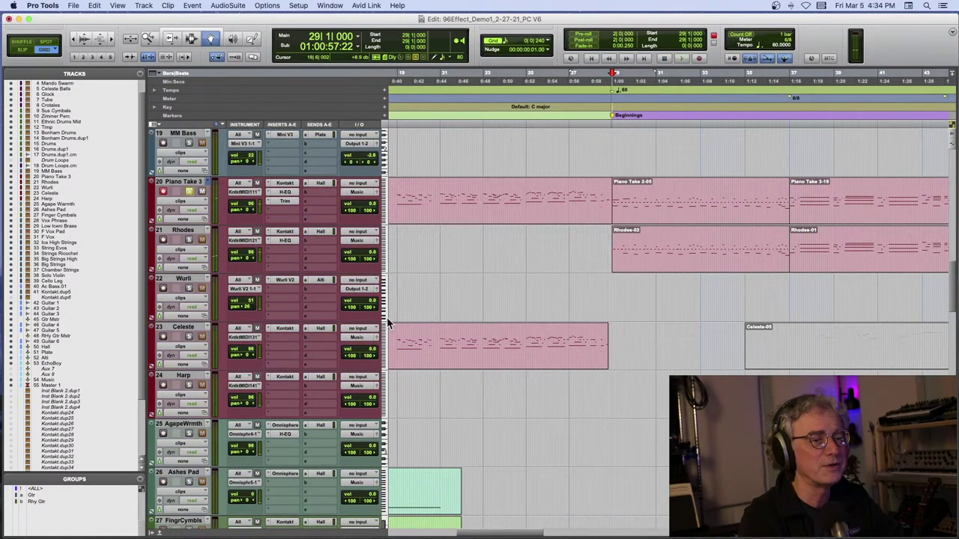
- Adjust the Plate send levels, setting Guitar 2 to -29.3 dB and Guitar 3 to -28.9 dB
{"action": "scroll", "coordinate": [350, 329], "scroll_direction": "down", "scroll_amount": 2}
{"action": "scroll", "coordinate": [349, 329], "scroll_direction": "down", "scroll_amount": 6}
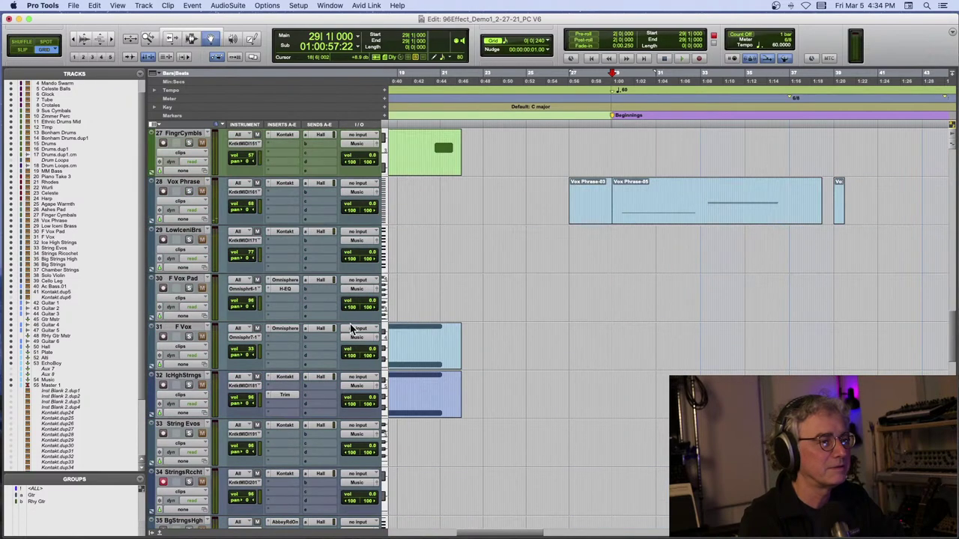
{"action": "scroll", "coordinate": [350, 329], "scroll_direction": "down", "scroll_amount": 13}
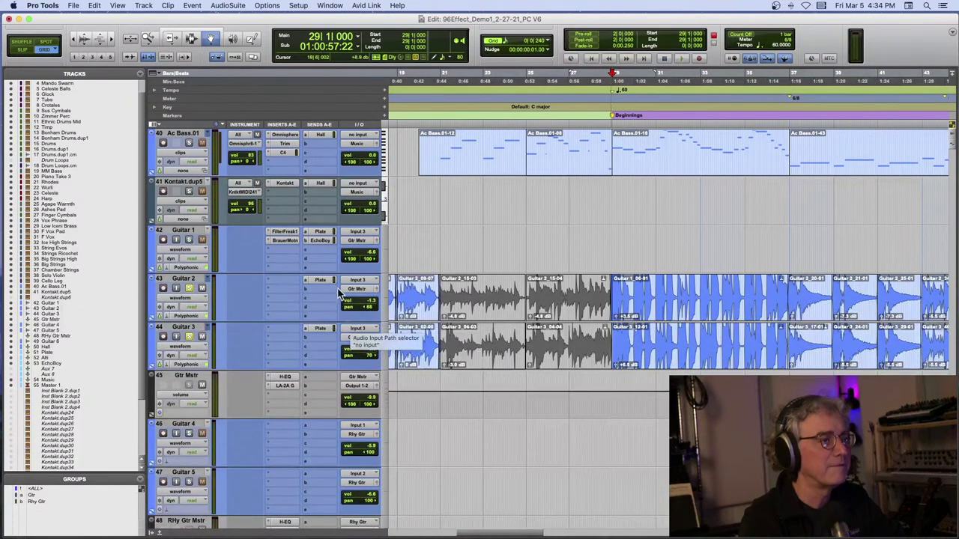
{"action": "left_click", "coordinate": [321, 280]}
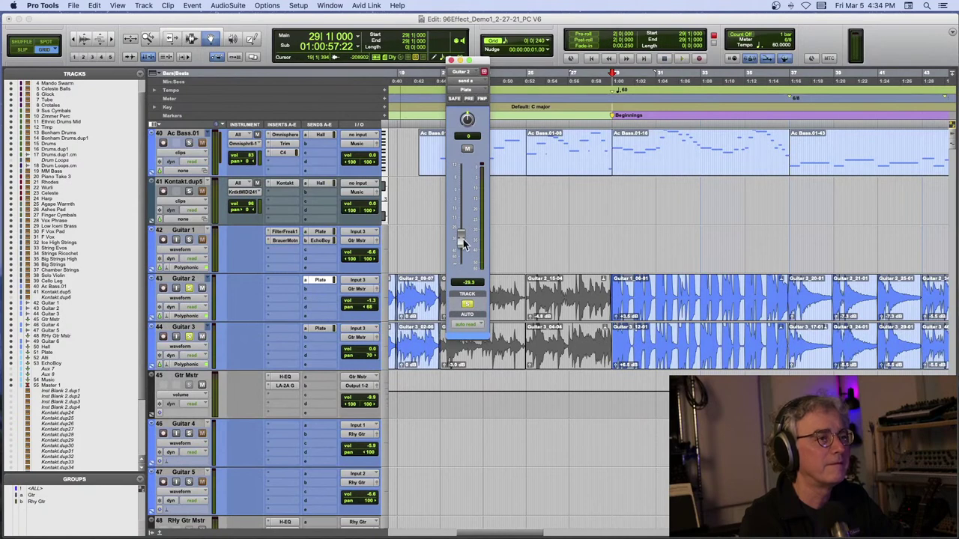
{"action": "left_click", "coordinate": [321, 329]}
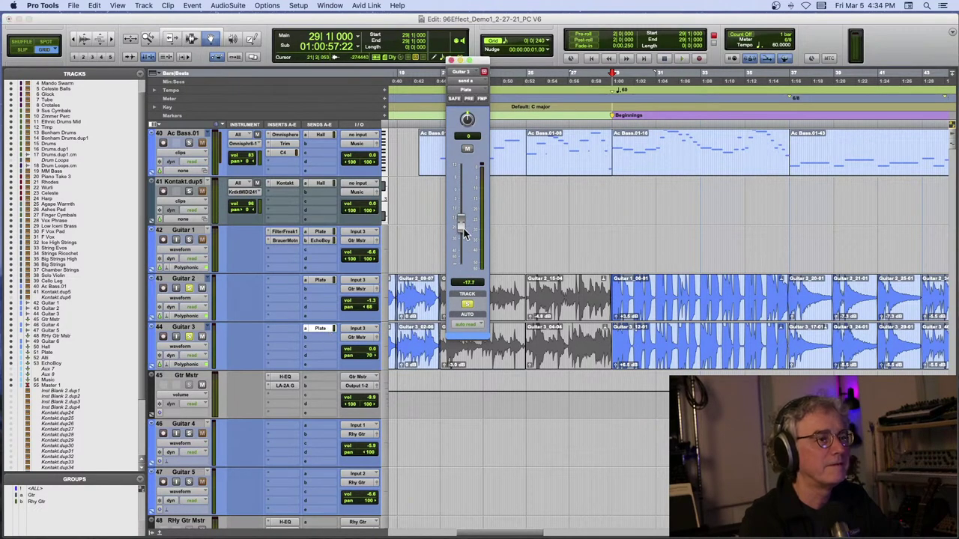
- Play from 29|1|000 while raising Guitar 3's Plate send to about -24 dB, close the send window and stop playback
{"action": "key", "text": "space"}
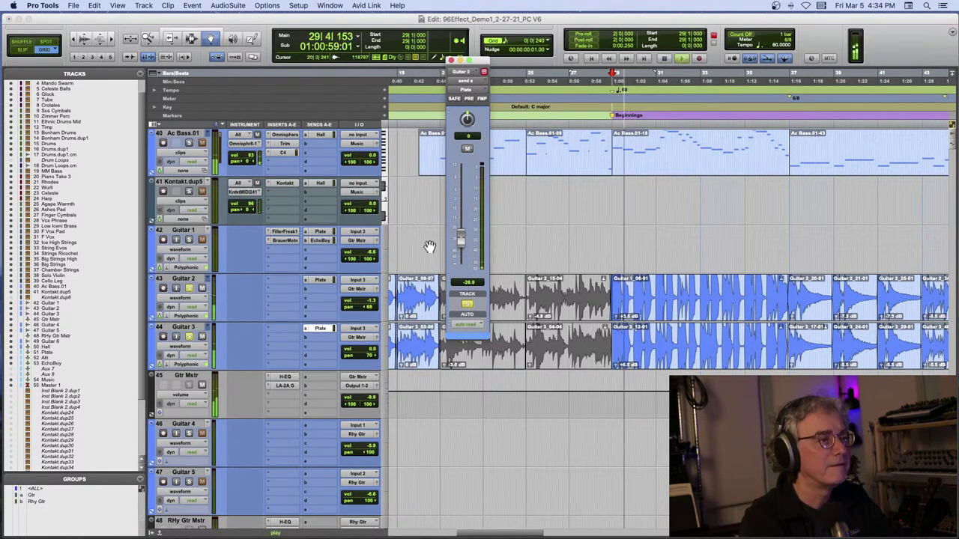
{"action": "left_click_drag", "start_coordinate": [459, 240], "coordinate": [460, 234]}
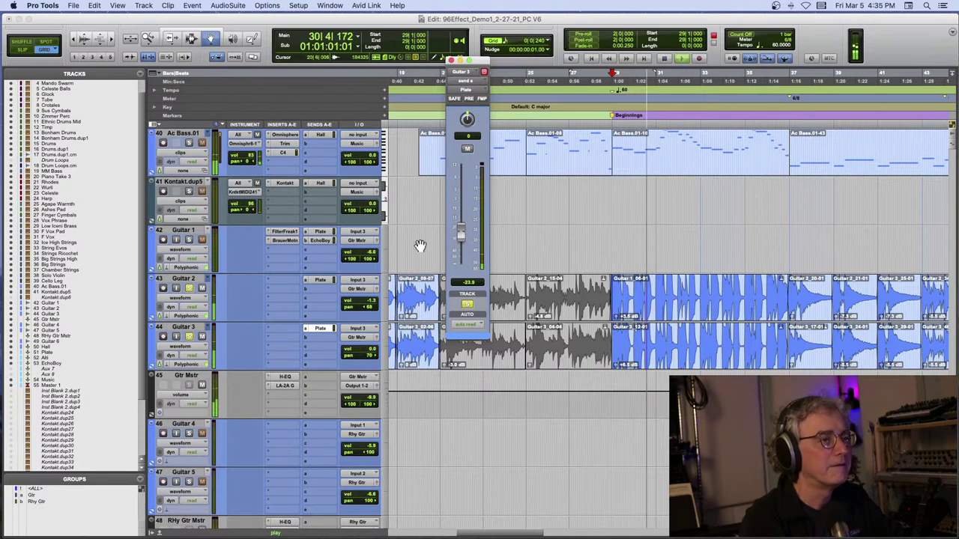
{"action": "left_click", "coordinate": [450, 61]}
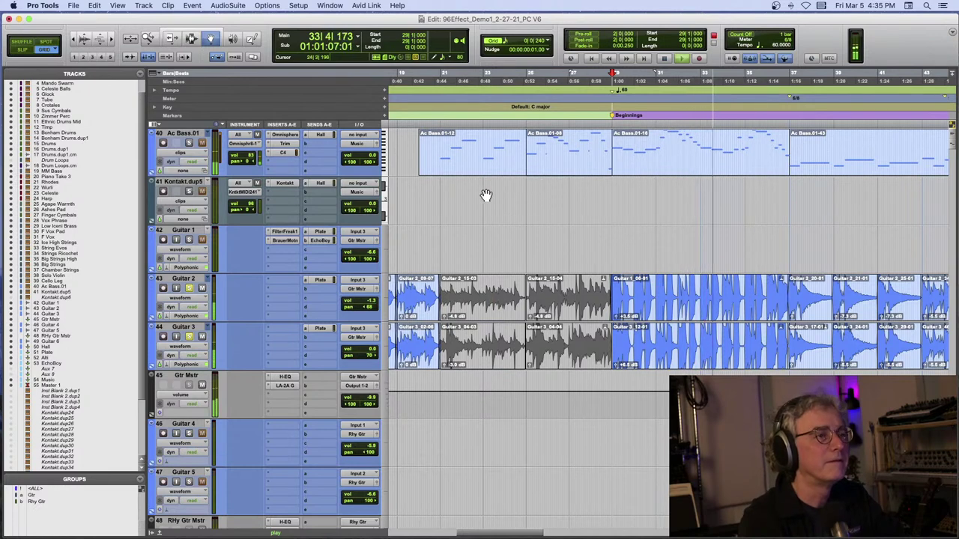
{"action": "key", "text": "space"}
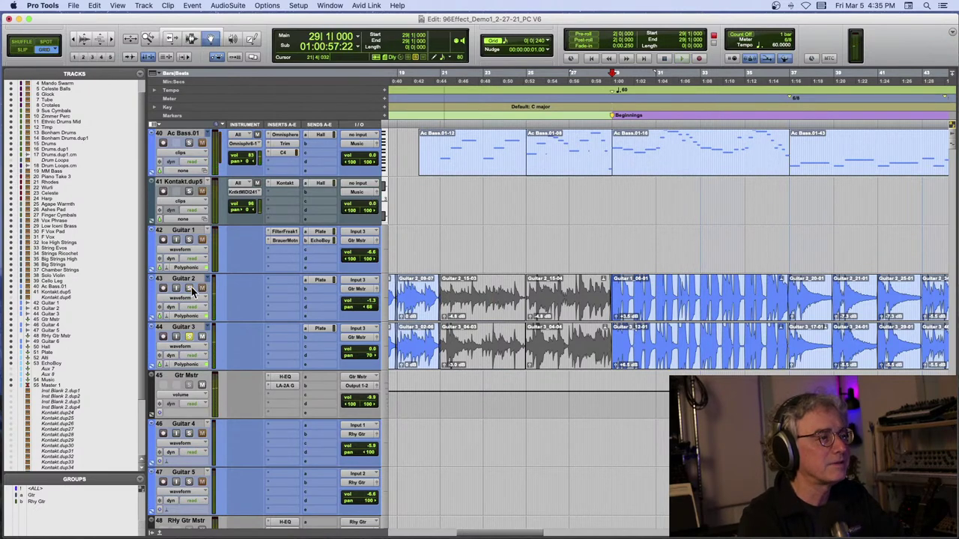
- Solo Piano Take 3 and Rhodes and audition the start of the Beginnings section from 28|5|000 and from 29|1|000, stopping each time
{"action": "scroll", "coordinate": [319, 310], "scroll_direction": "up", "scroll_amount": 5}
{"action": "scroll", "coordinate": [319, 310], "scroll_direction": "up", "scroll_amount": 8}
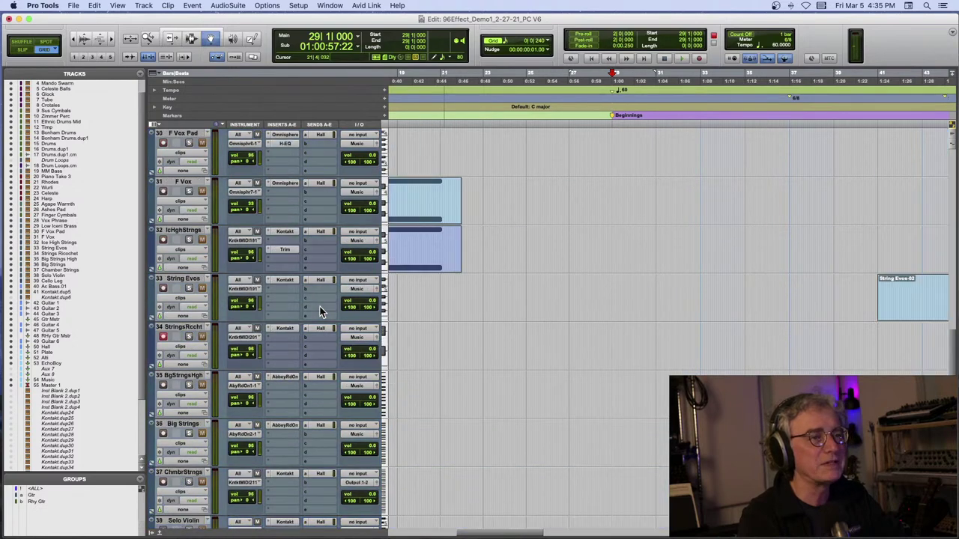
{"action": "scroll", "coordinate": [319, 311], "scroll_direction": "up", "scroll_amount": 6}
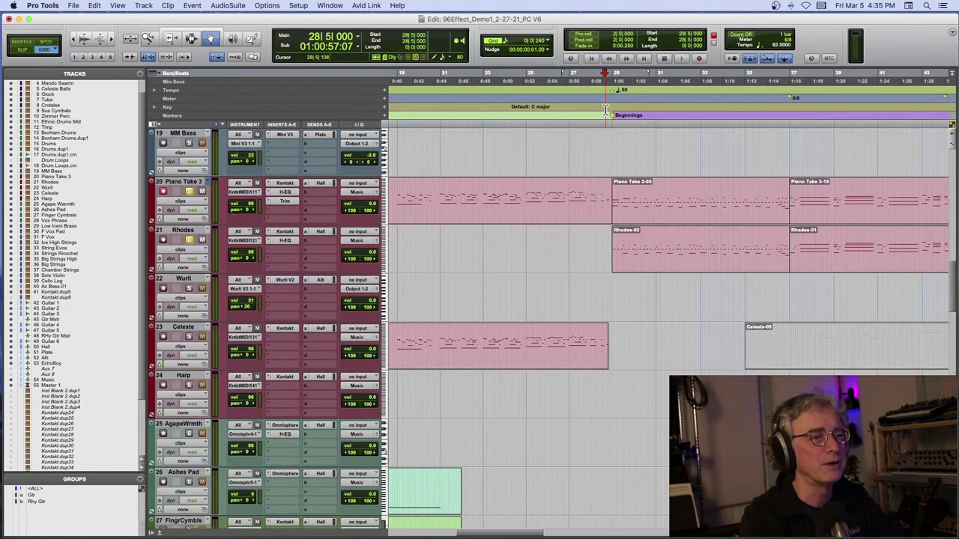
{"action": "key", "text": "space"}
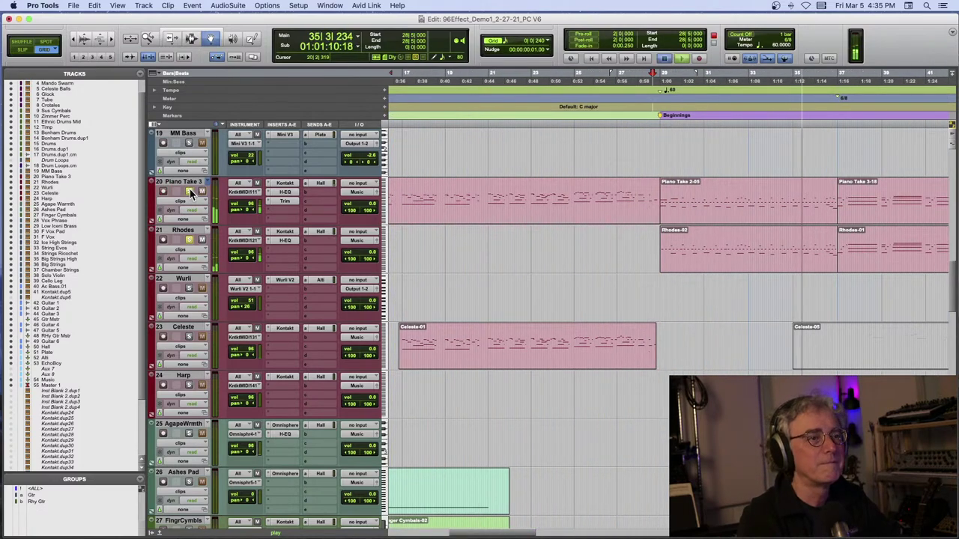
{"action": "key", "text": "space"}
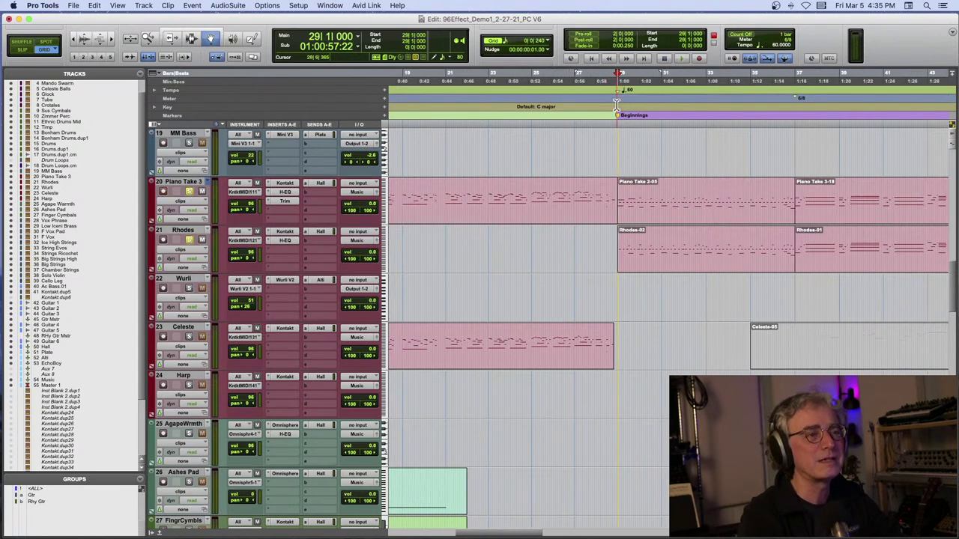
{"action": "key", "text": "space"}
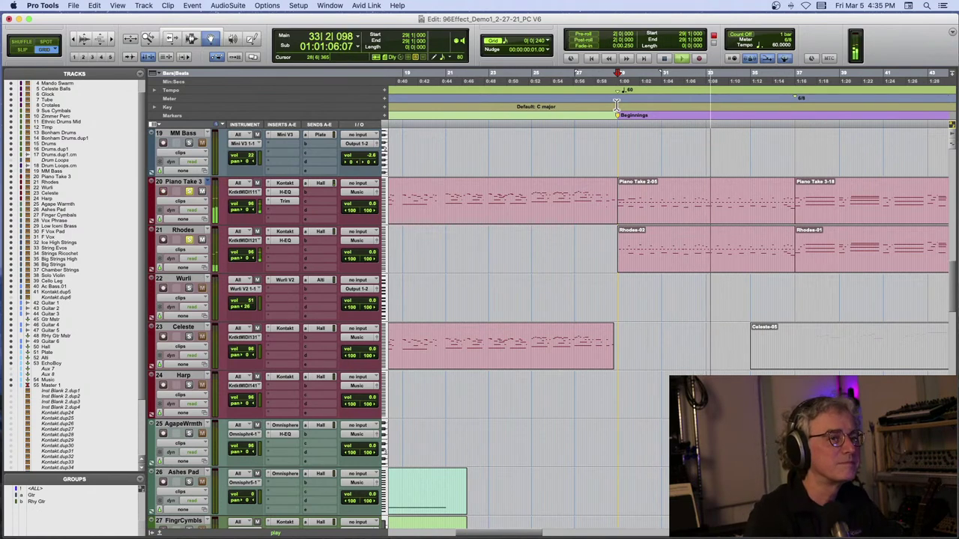
{"action": "key", "text": "space"}
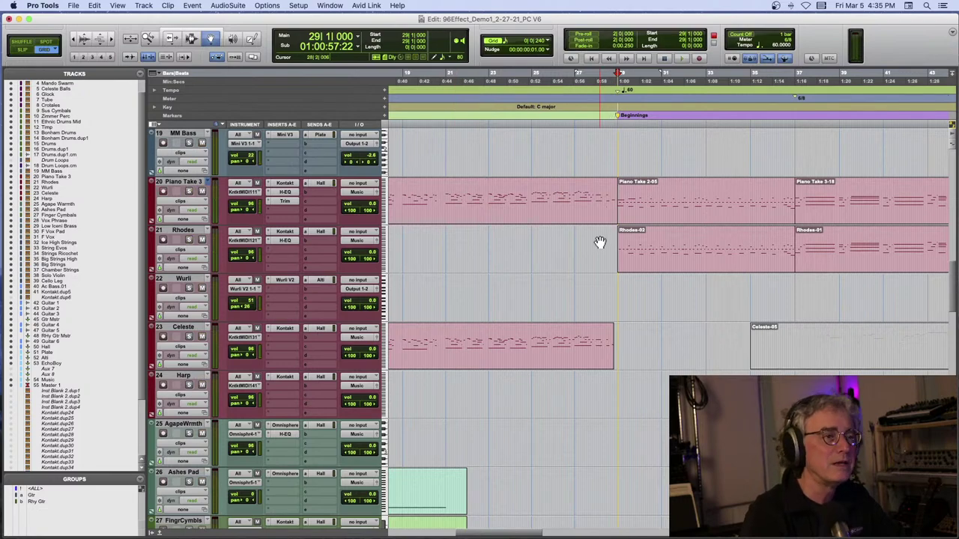
- Solo Vox Phrase, audition it around the Beginnings marker, play again from 36|6|240, and stop playback
{"action": "scroll", "coordinate": [599, 242], "scroll_direction": "down", "scroll_amount": 10}
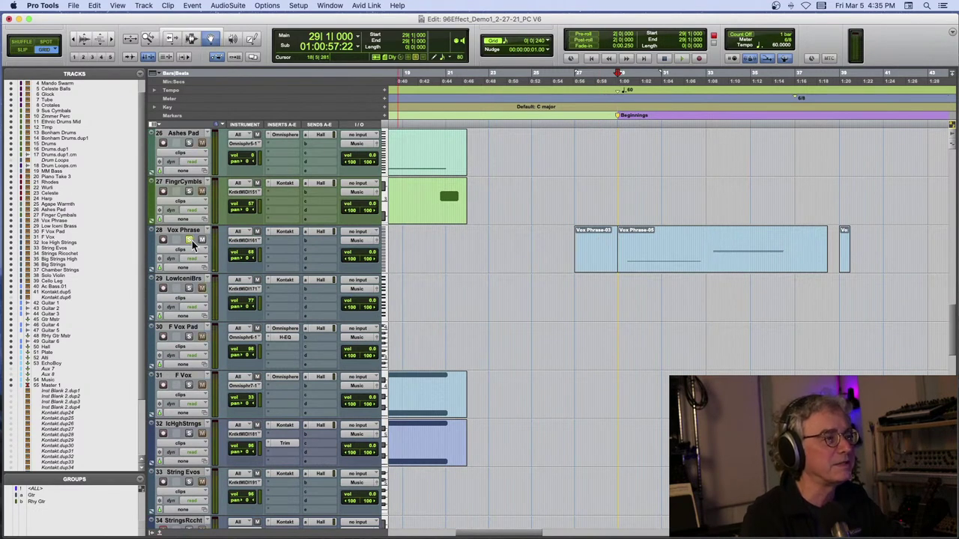
{"action": "key", "text": "space"}
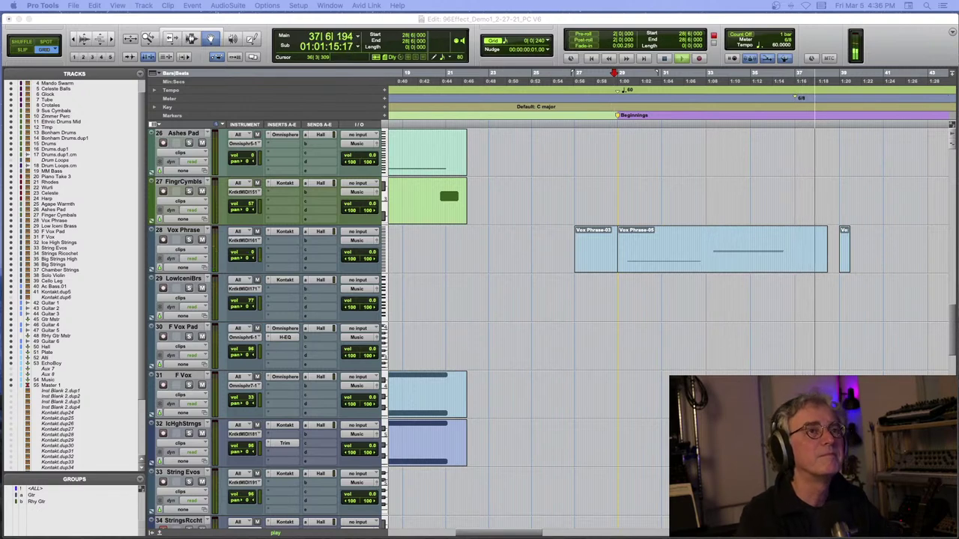
{"action": "left_click", "coordinate": [787, 110]}
{"action": "key", "text": "space"}
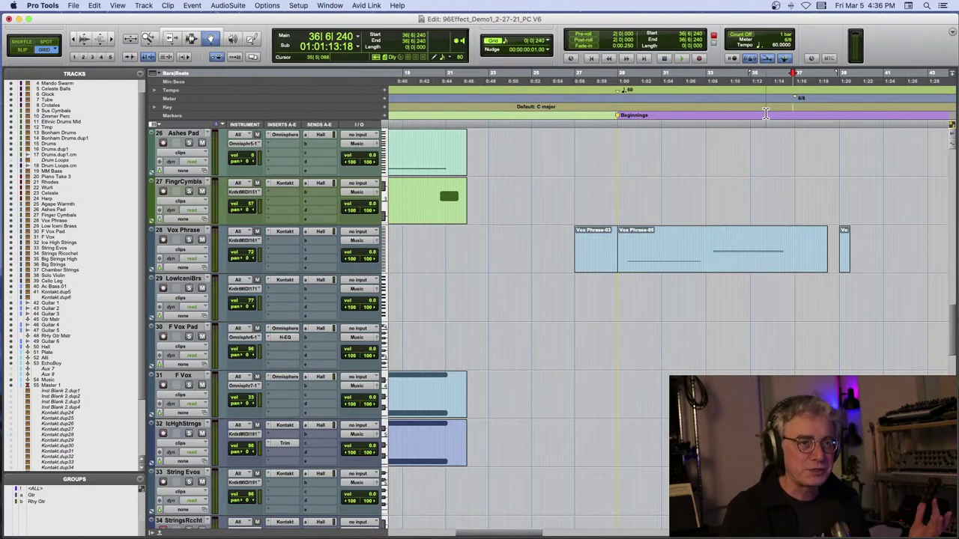
{"action": "key", "text": "space"}
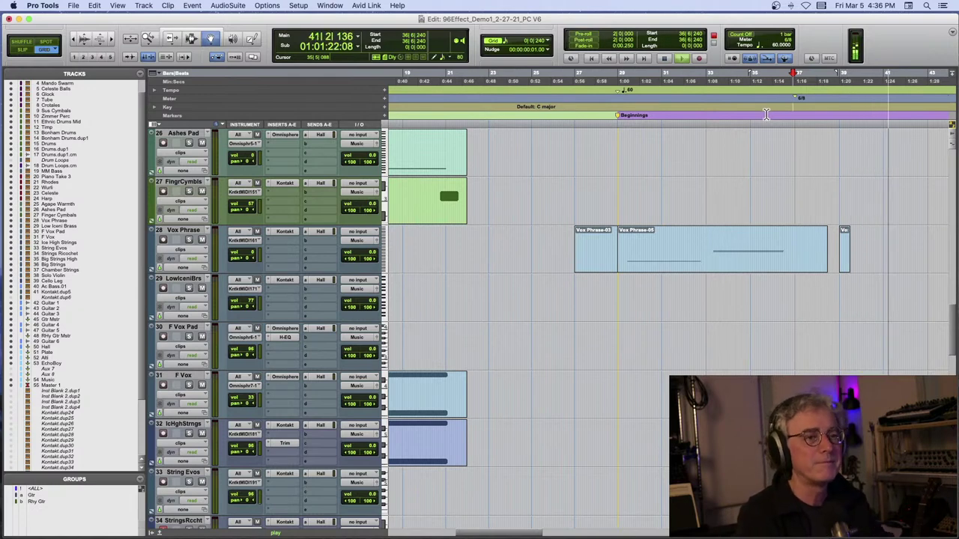
{"action": "key", "text": "space"}
- Solo the Agape Warmth track, audition it from 36|4|240, and record-enable it for live playing
{"action": "scroll", "coordinate": [785, 180], "scroll_direction": "down", "scroll_amount": 6}
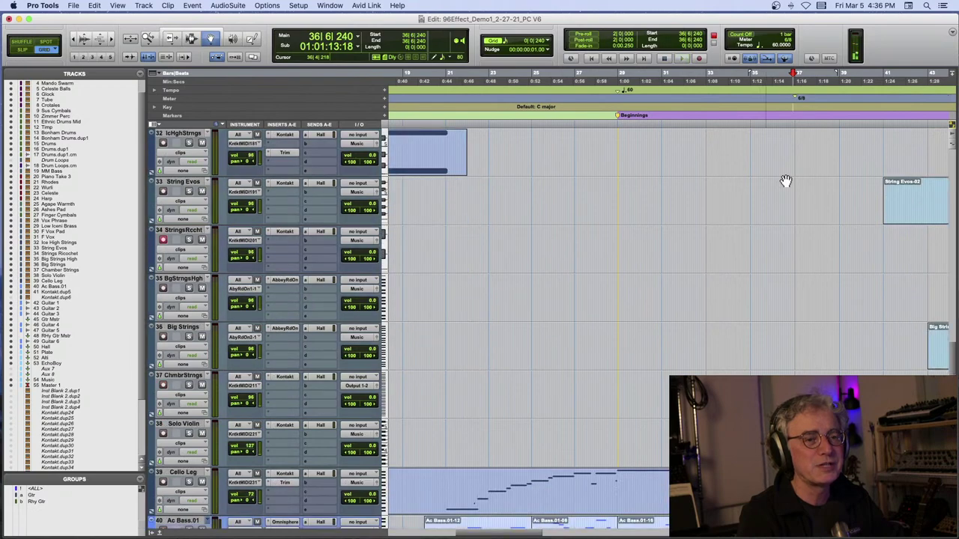
{"action": "scroll", "coordinate": [785, 180], "scroll_direction": "down", "scroll_amount": 4}
{"action": "scroll", "coordinate": [785, 180], "scroll_direction": "up", "scroll_amount": 11}
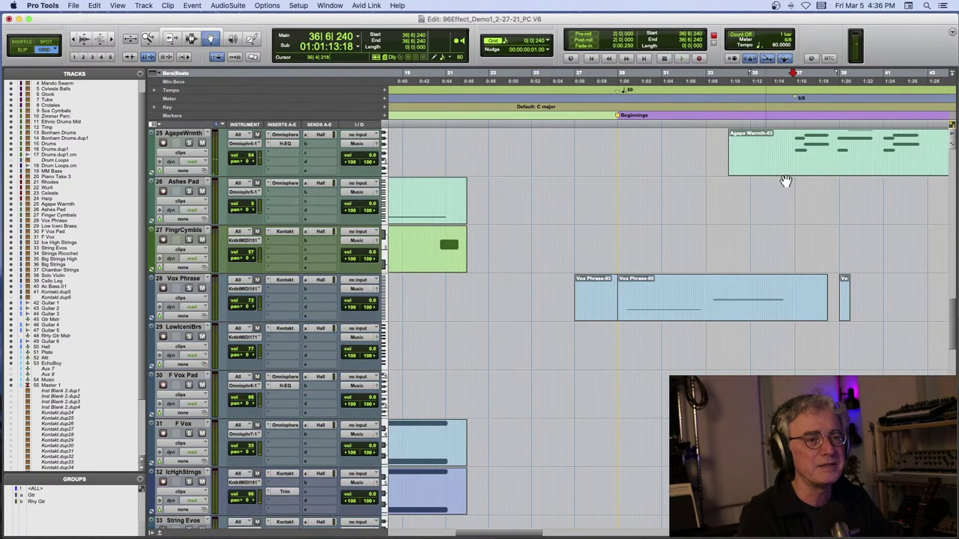
{"action": "left_click", "coordinate": [190, 143]}
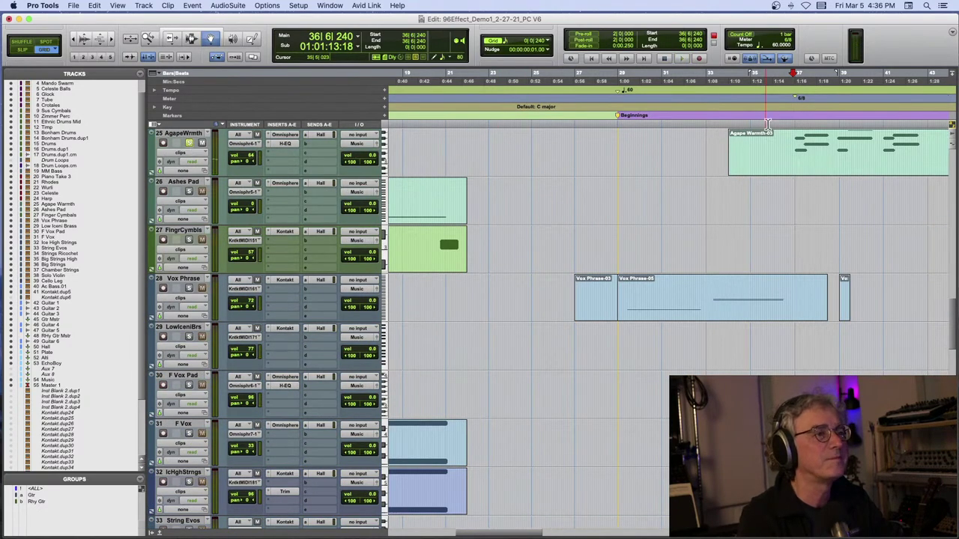
{"action": "left_click", "coordinate": [785, 119]}
{"action": "key", "text": "space"}
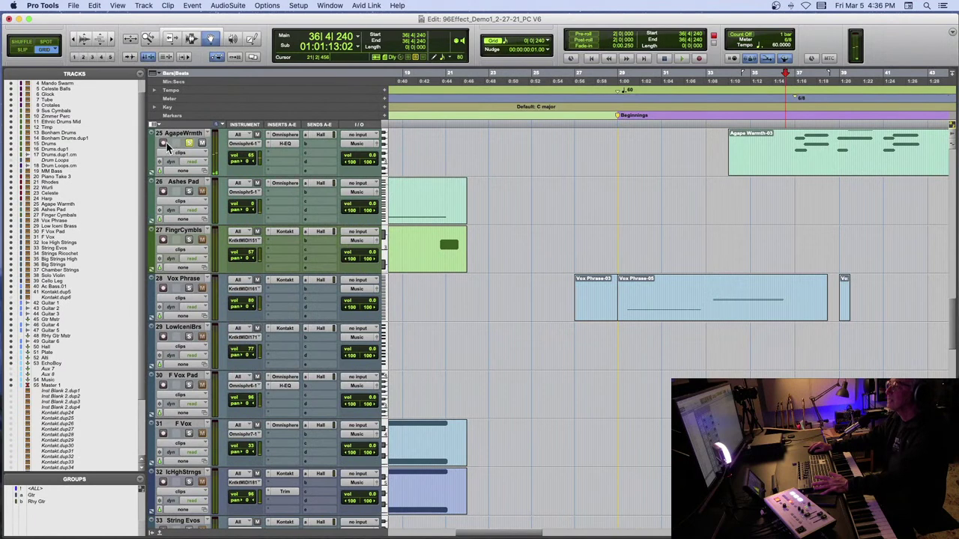
{"action": "scroll", "coordinate": [166, 147], "scroll_direction": "left", "scroll_amount": 1}
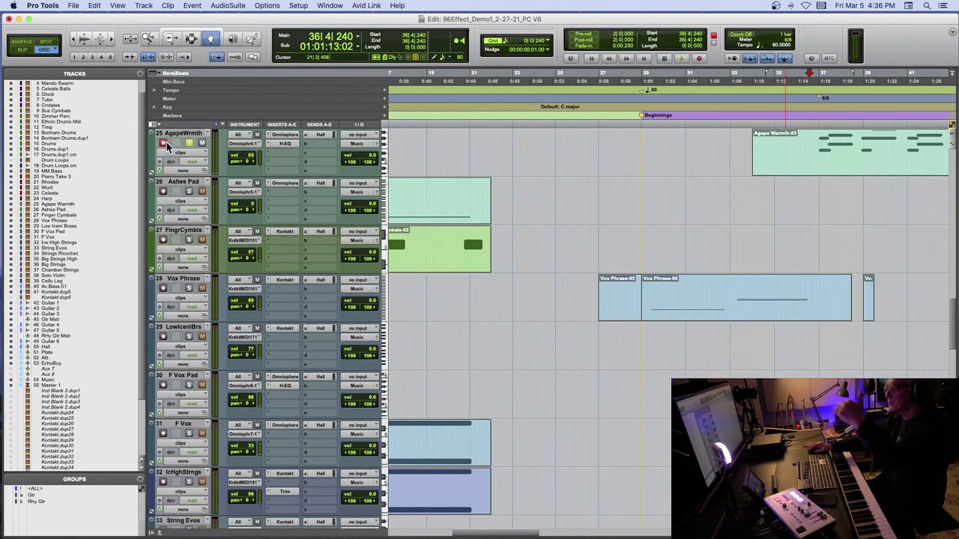
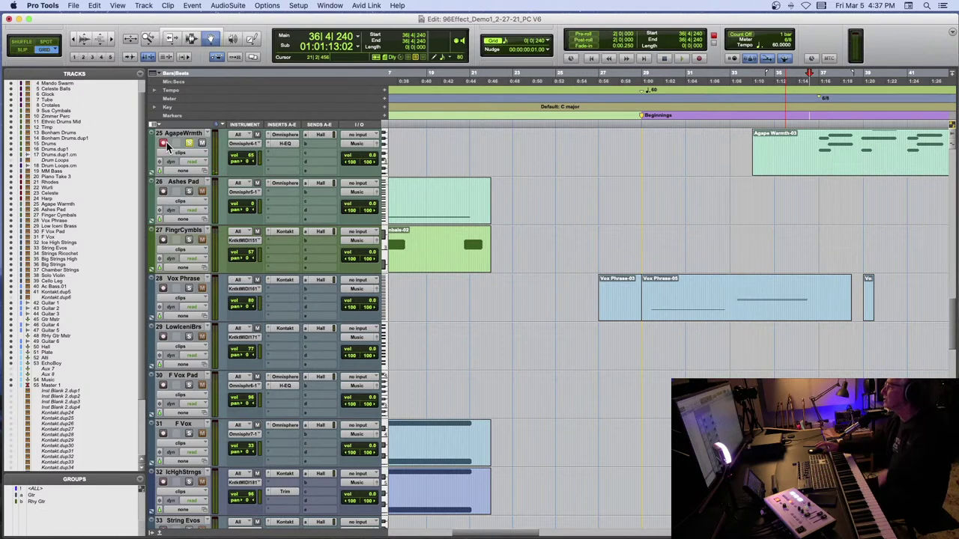
{"action": "left_click", "coordinate": [163, 143]}
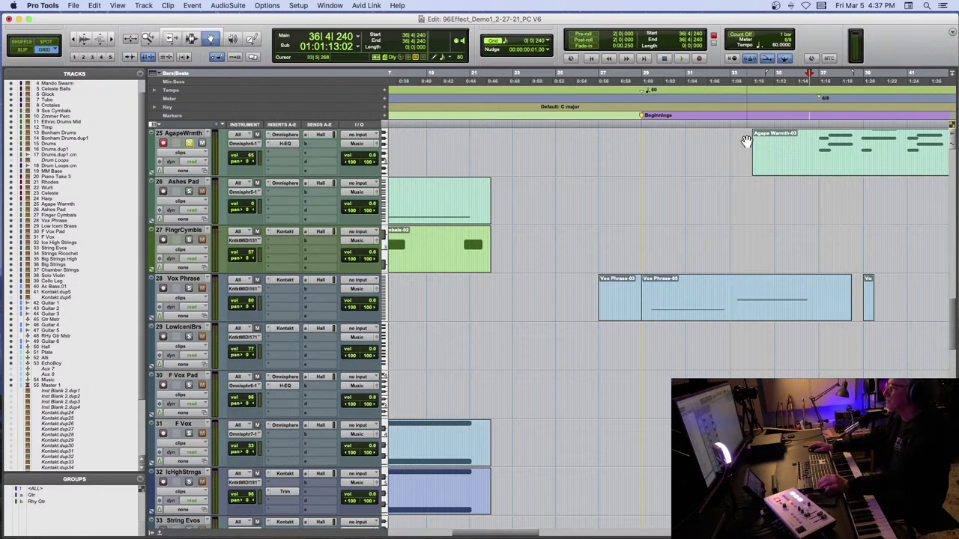
- Play from 36|4|240 with Agape Warmth unsoloed, look over the drum, piano, Rhodes and pad tracks, and stop playback
{"action": "scroll", "coordinate": [746, 142], "scroll_direction": "right", "scroll_amount": 2}
{"action": "key", "text": "space"}
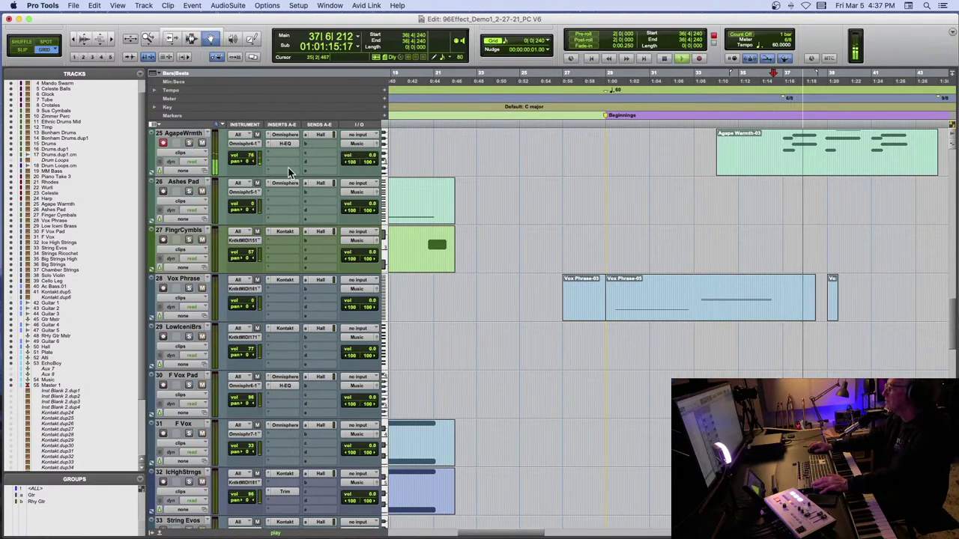
{"action": "scroll", "coordinate": [291, 172], "scroll_direction": "up", "scroll_amount": 3}
{"action": "scroll", "coordinate": [290, 172], "scroll_direction": "right", "scroll_amount": 1}
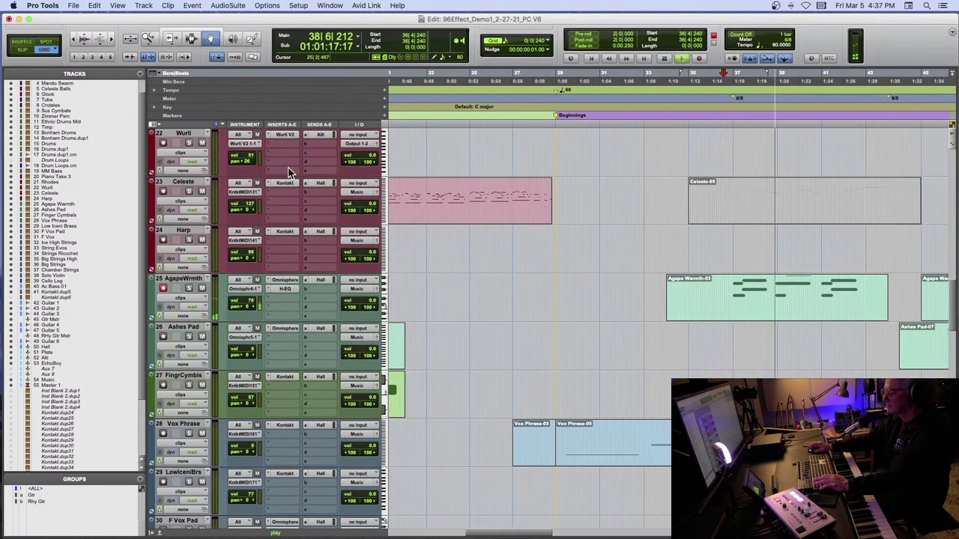
{"action": "scroll", "coordinate": [291, 173], "scroll_direction": "down", "scroll_amount": 5}
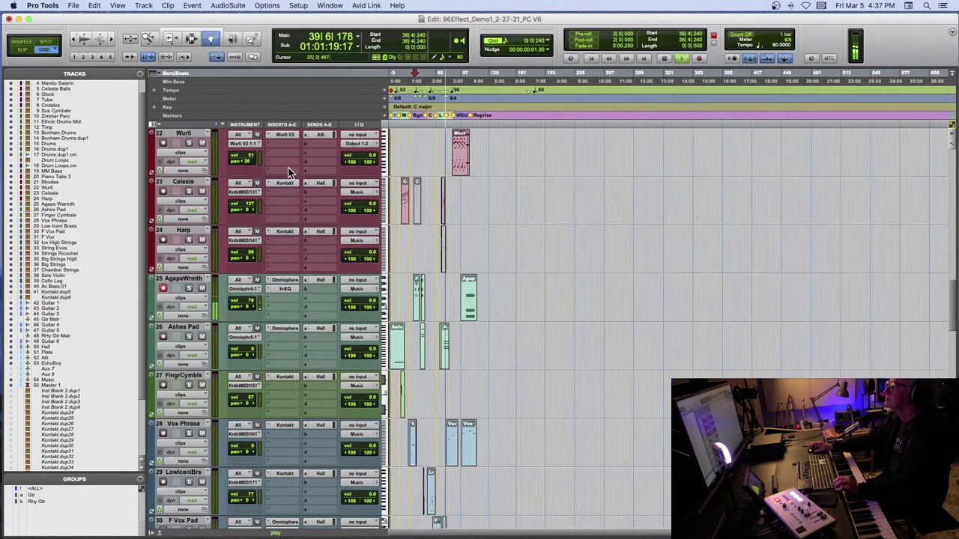
{"action": "scroll", "coordinate": [291, 172], "scroll_direction": "up", "scroll_amount": 3}
{"action": "scroll", "coordinate": [291, 172], "scroll_direction": "up", "scroll_amount": 2}
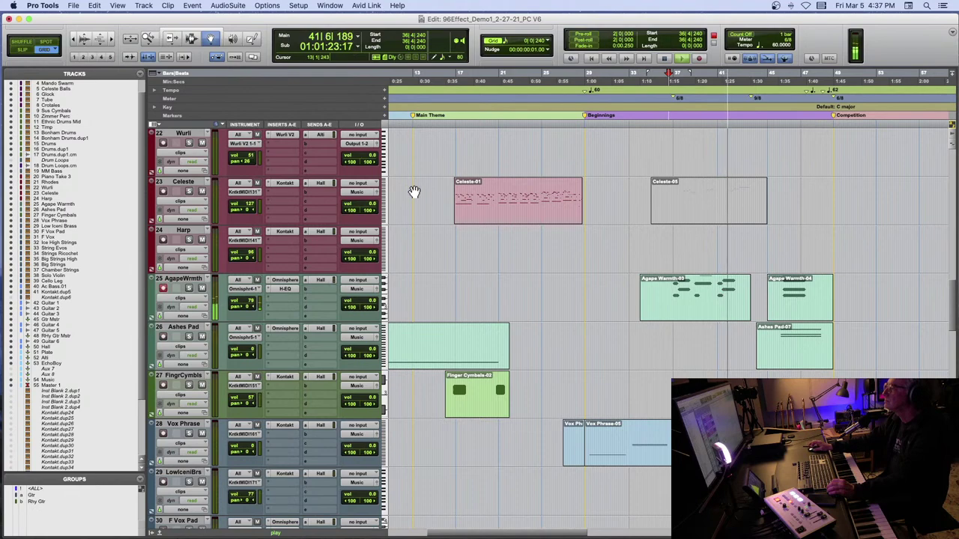
{"action": "scroll", "coordinate": [414, 191], "scroll_direction": "up", "scroll_amount": 5}
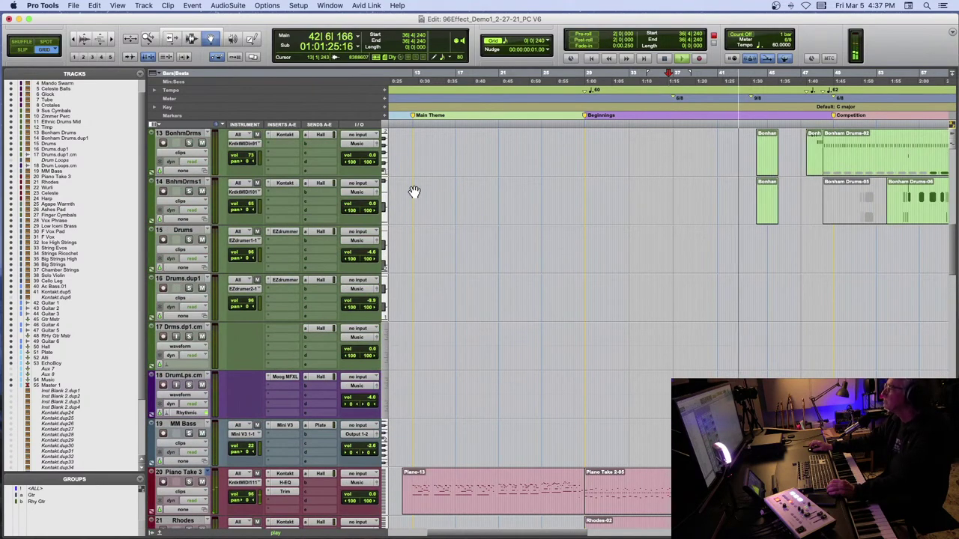
{"action": "scroll", "coordinate": [414, 192], "scroll_direction": "down", "scroll_amount": 1}
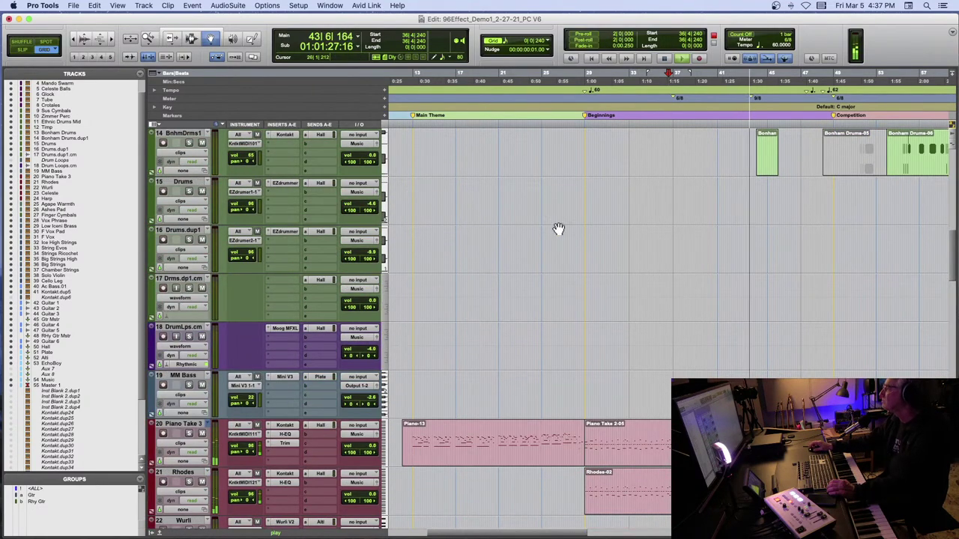
{"action": "scroll", "coordinate": [558, 229], "scroll_direction": "down", "scroll_amount": 6}
{"action": "scroll", "coordinate": [558, 229], "scroll_direction": "right", "scroll_amount": 2}
{"action": "scroll", "coordinate": [559, 229], "scroll_direction": "down", "scroll_amount": 1}
{"action": "key", "text": "space"}
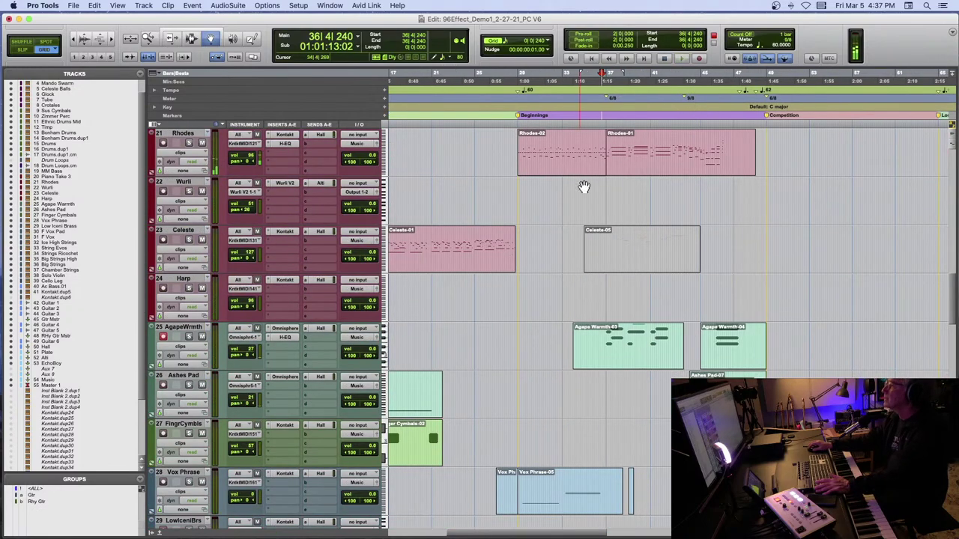
- Play the end of the Beginnings section from 41|1|000 up to the Competition marker, and stop playback
{"action": "left_click", "coordinate": [650, 102]}
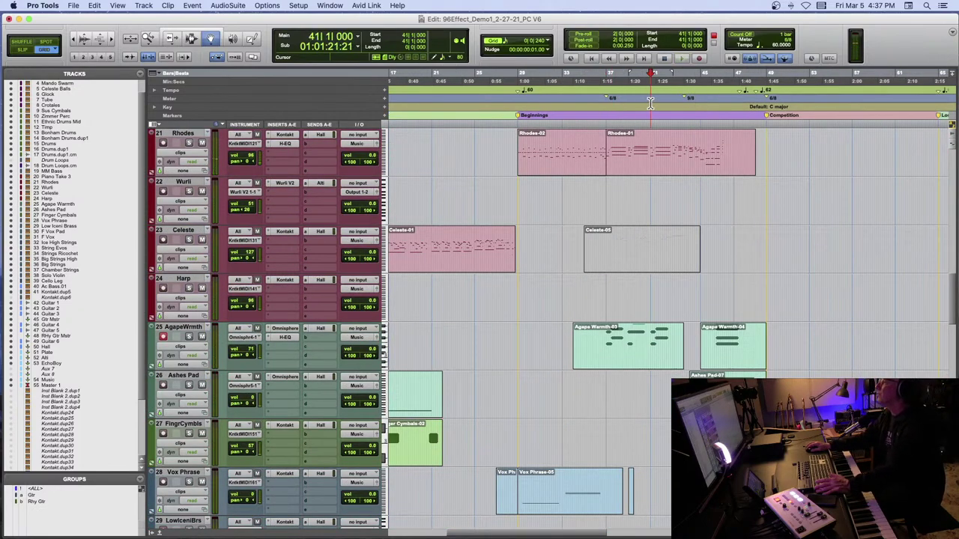
{"action": "scroll", "coordinate": [650, 102], "scroll_direction": "right", "scroll_amount": 1}
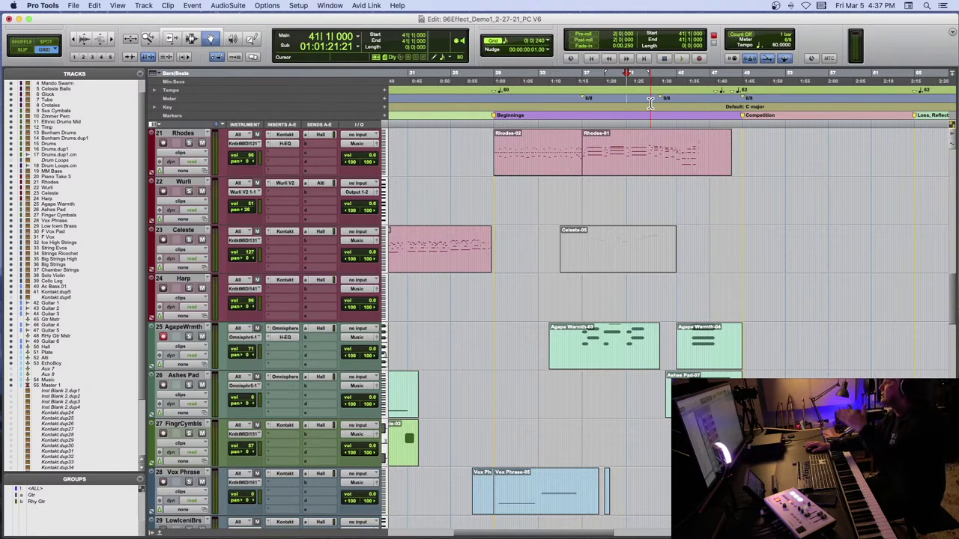
{"action": "scroll", "coordinate": [650, 102], "scroll_direction": "right", "scroll_amount": 3}
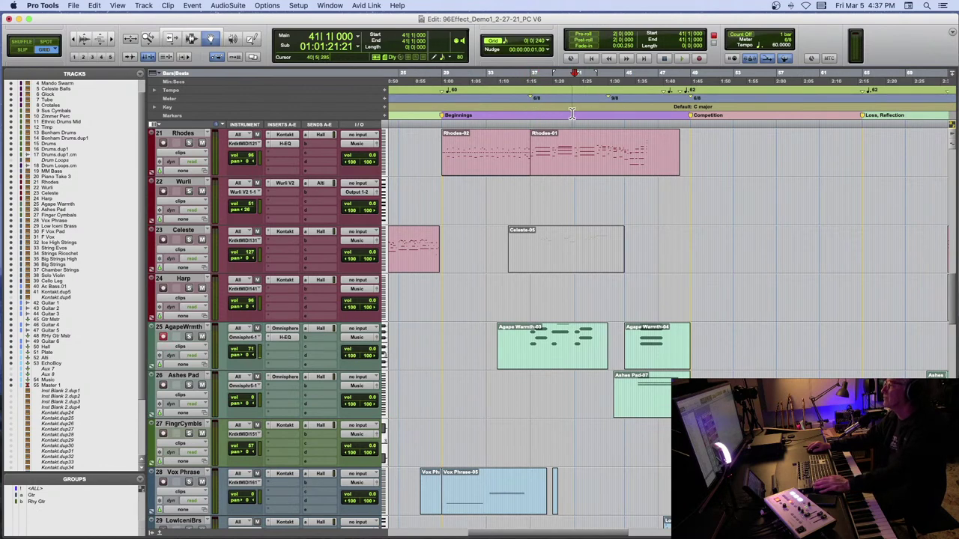
{"action": "key", "text": "space"}
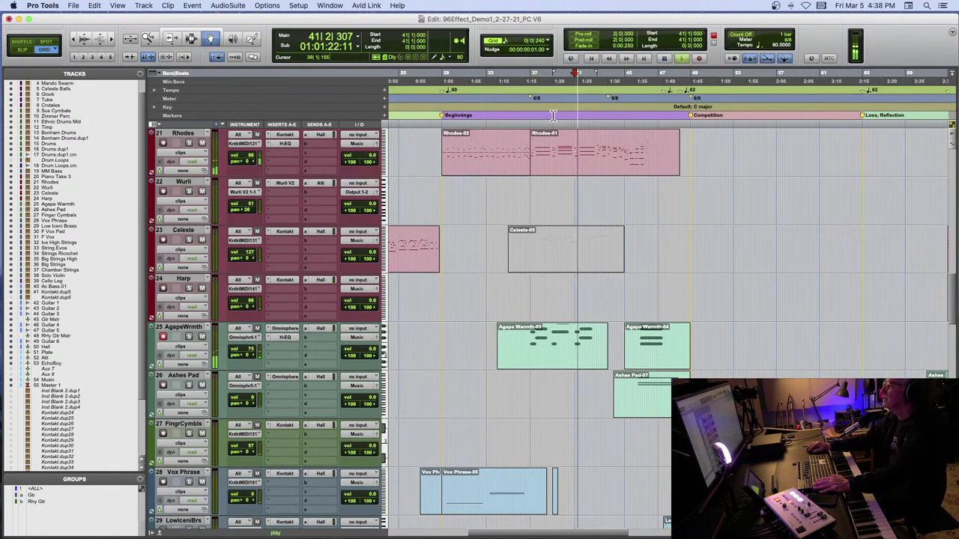
{"action": "scroll", "coordinate": [552, 115], "scroll_direction": "left", "scroll_amount": 1}
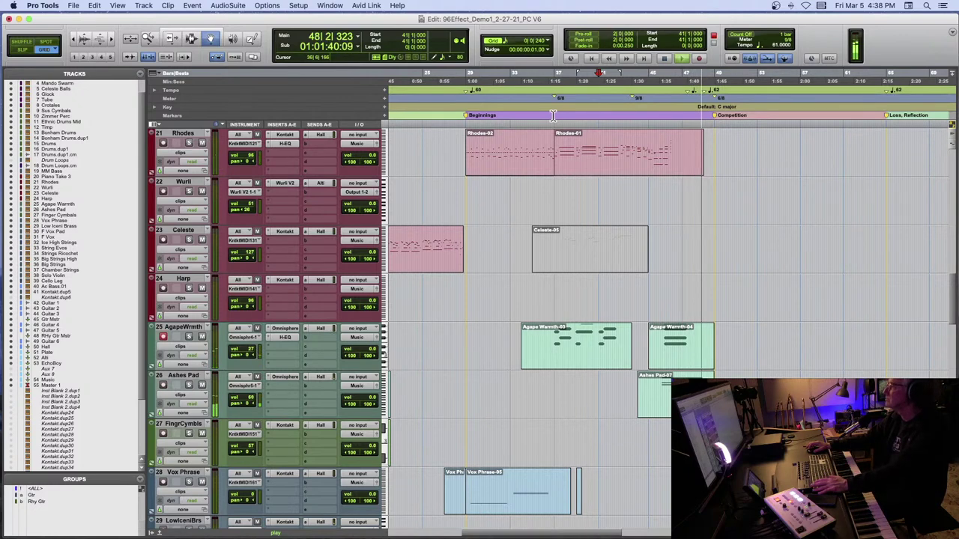
{"action": "key", "text": "space"}
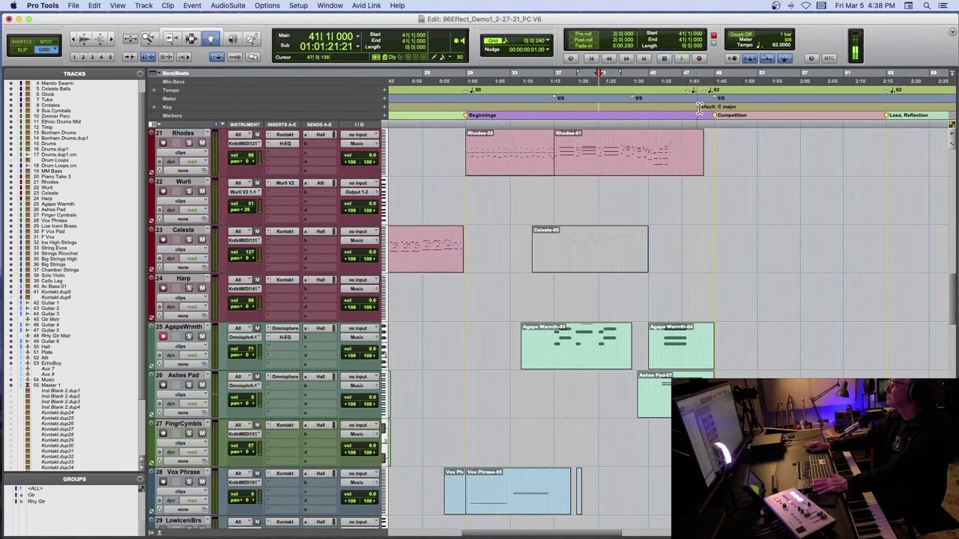
- Move the Competition marker earlier to the end of the Rhodes-01 clip, and bring the piano track into view
{"action": "left_click_drag", "start_coordinate": [718, 120], "coordinate": [707, 123]}
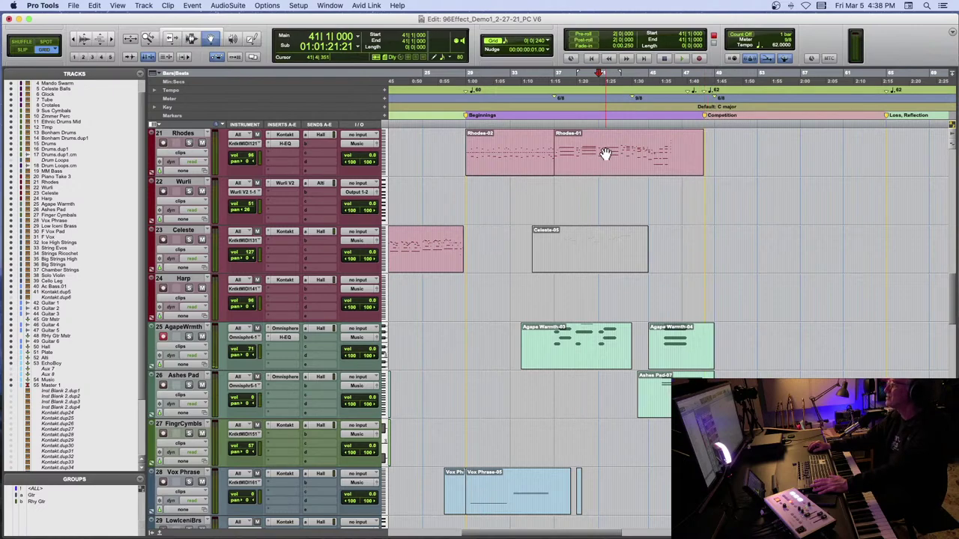
{"action": "scroll", "coordinate": [605, 153], "scroll_direction": "up", "scroll_amount": 3}
{"action": "scroll", "coordinate": [605, 153], "scroll_direction": "left", "scroll_amount": 1}
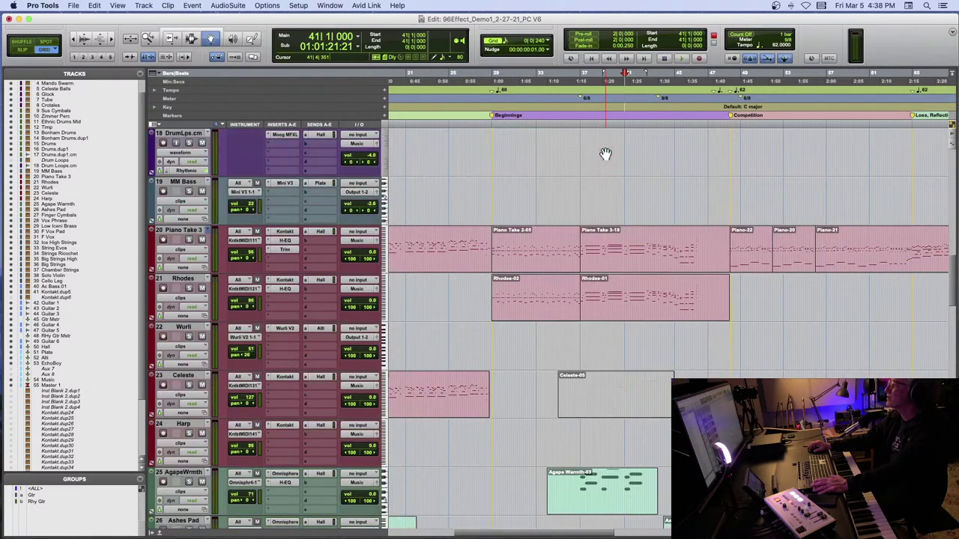
- Place the playback position at 45|1|000, solo and record-enable String Evos, view its Kontakt instrument, and close the plug-in window
{"action": "left_click", "coordinate": [674, 120]}
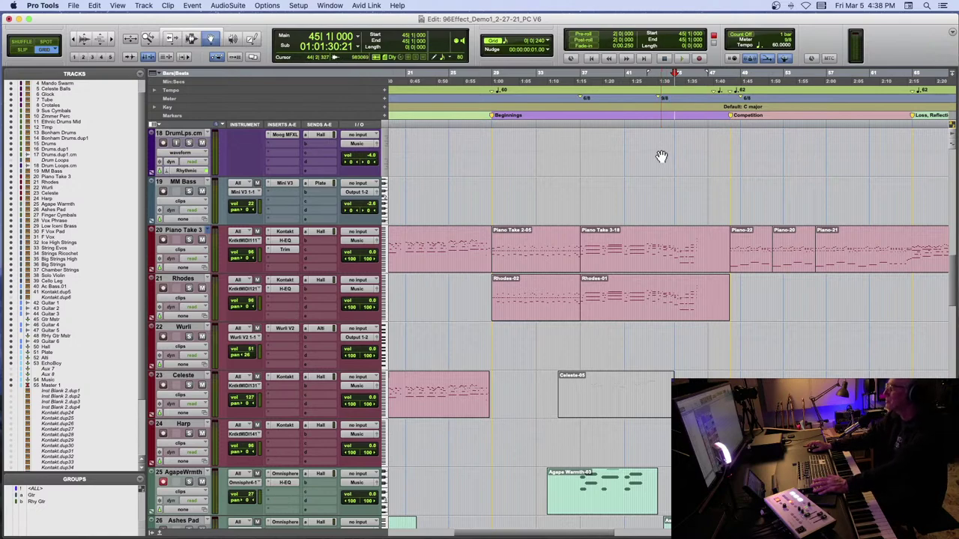
{"action": "scroll", "coordinate": [661, 155], "scroll_direction": "down", "scroll_amount": 8}
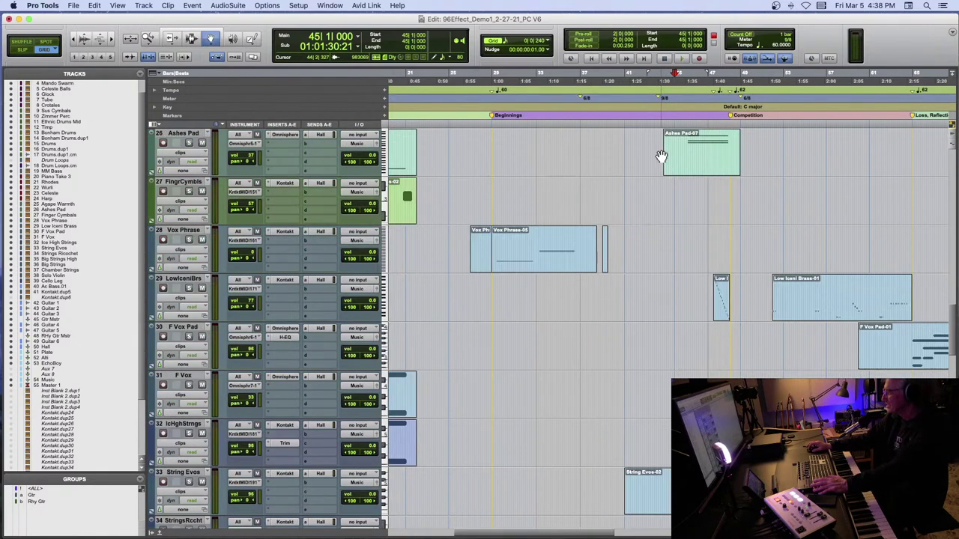
{"action": "scroll", "coordinate": [662, 156], "scroll_direction": "down", "scroll_amount": 5}
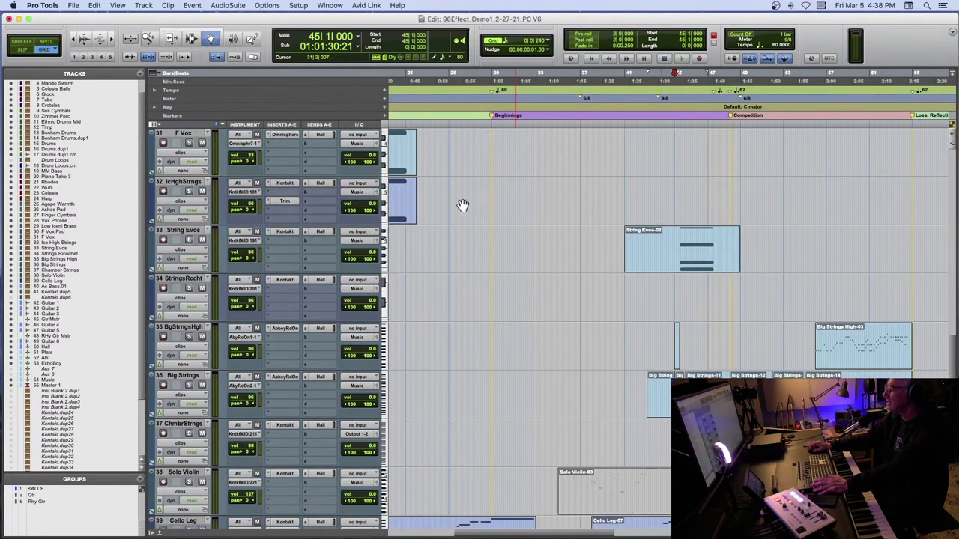
{"action": "left_click", "coordinate": [280, 230]}
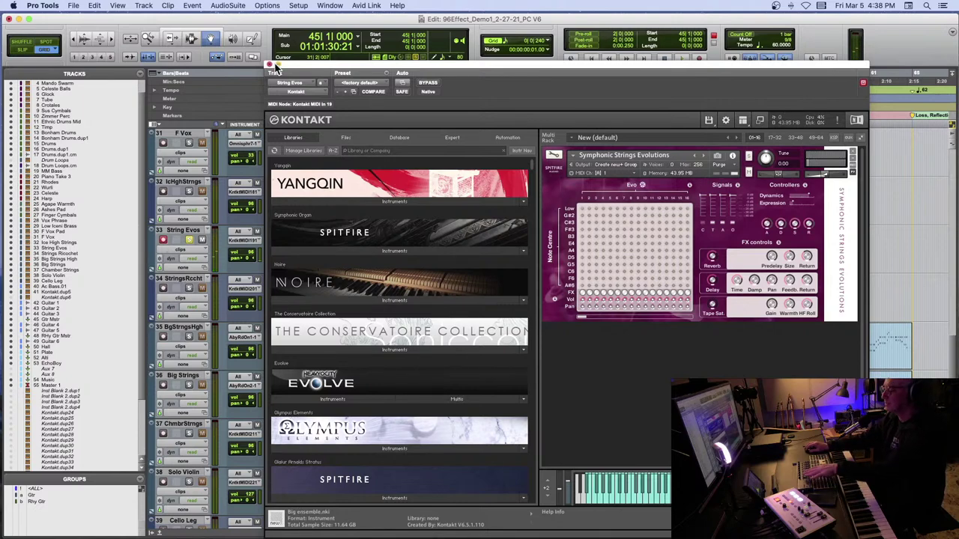
{"action": "left_click", "coordinate": [270, 65]}
- Return to the session's edit window and play the String Evos part from 45|1|000
{"action": "key", "text": "ctrl+Up"}
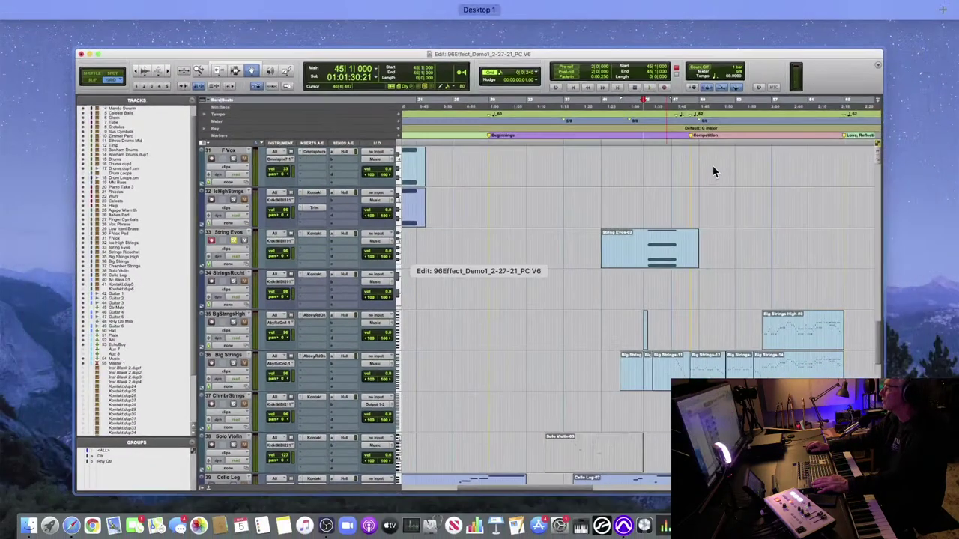
{"action": "left_click", "coordinate": [710, 165]}
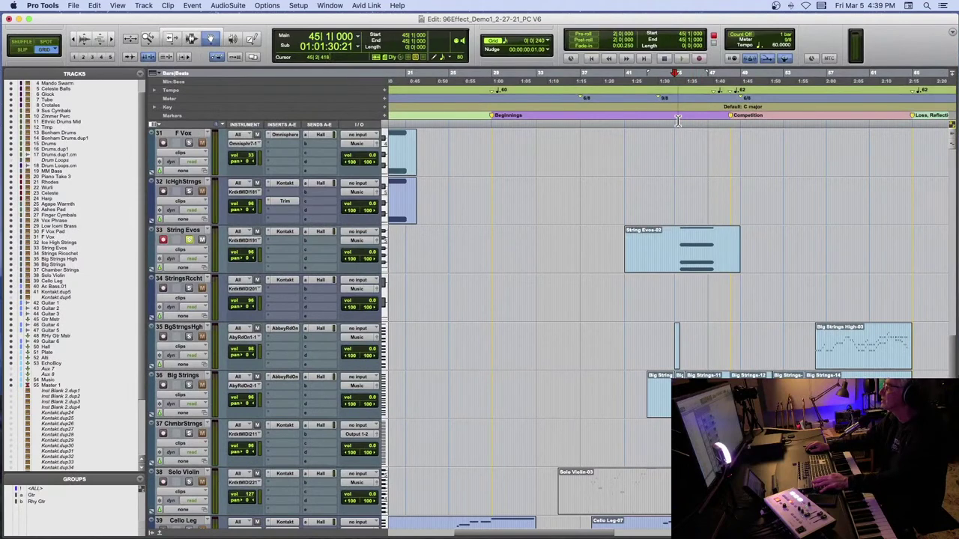
{"action": "key", "text": "space"}
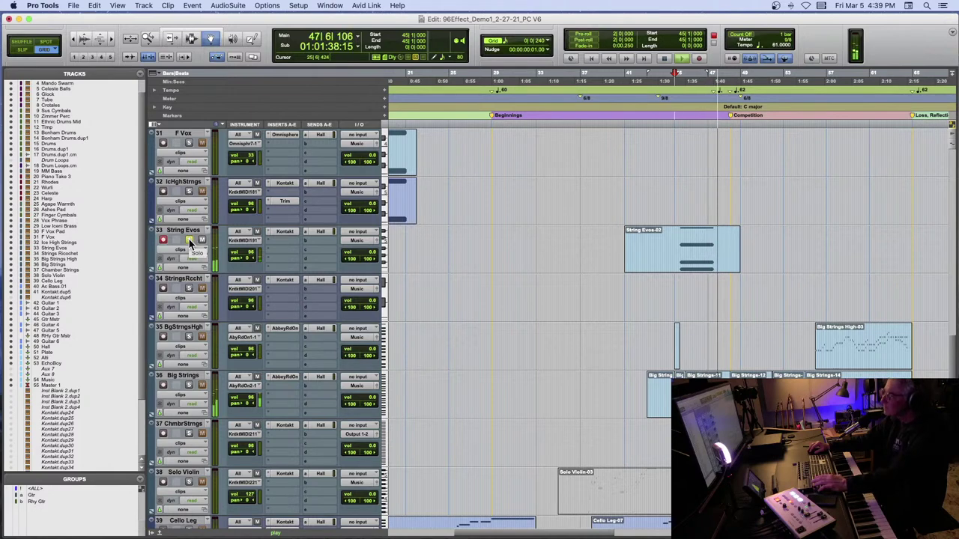
- Take the String Evos track out of solo and play the full mix from just before bar 47 past the Competition marker
{"action": "key", "text": "space"}
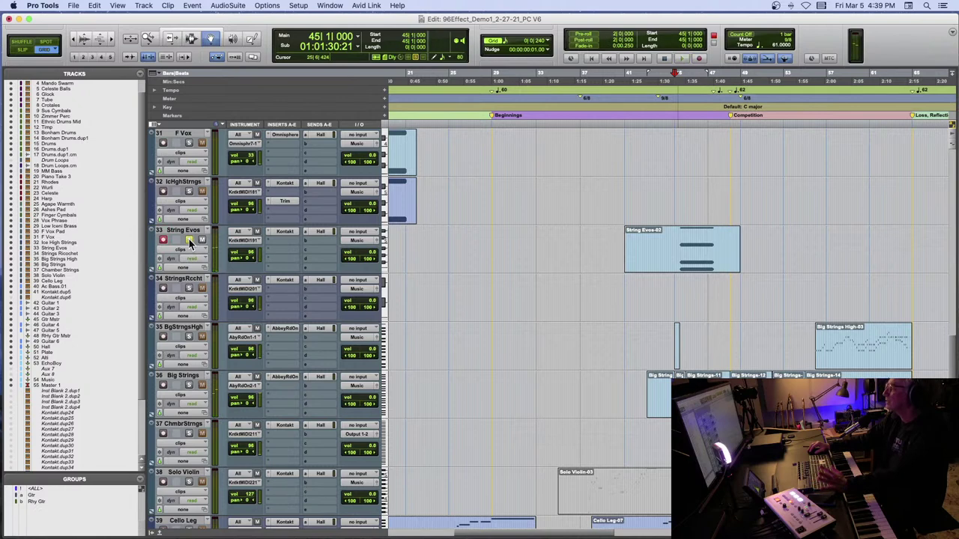
{"action": "left_click", "coordinate": [189, 239]}
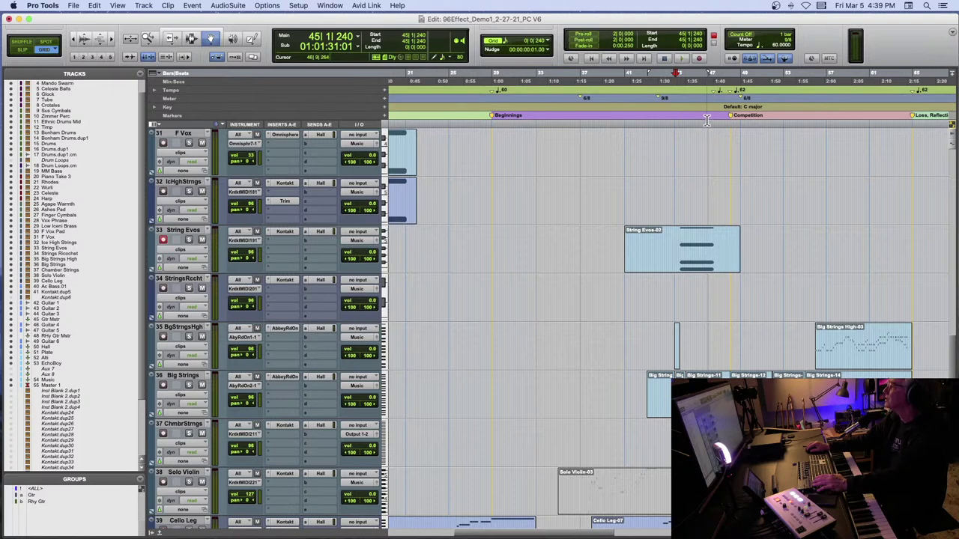
{"action": "key", "text": "t"}
{"action": "key", "text": "t"}
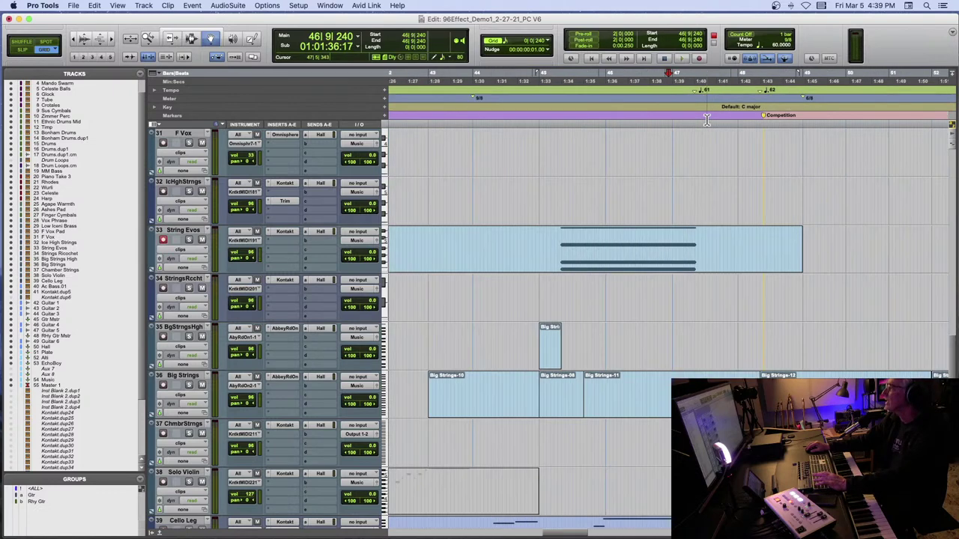
{"action": "key", "text": "space"}
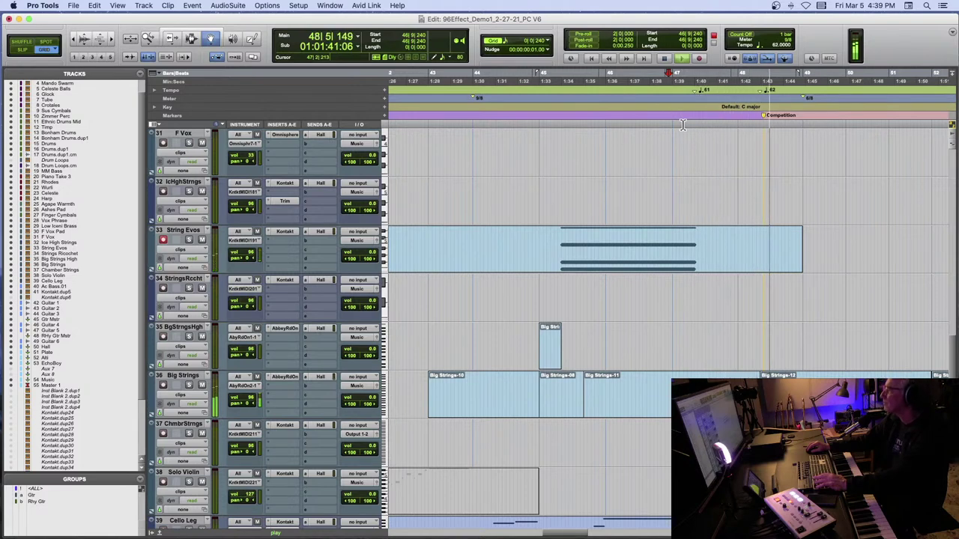
{"action": "key", "text": "space"}
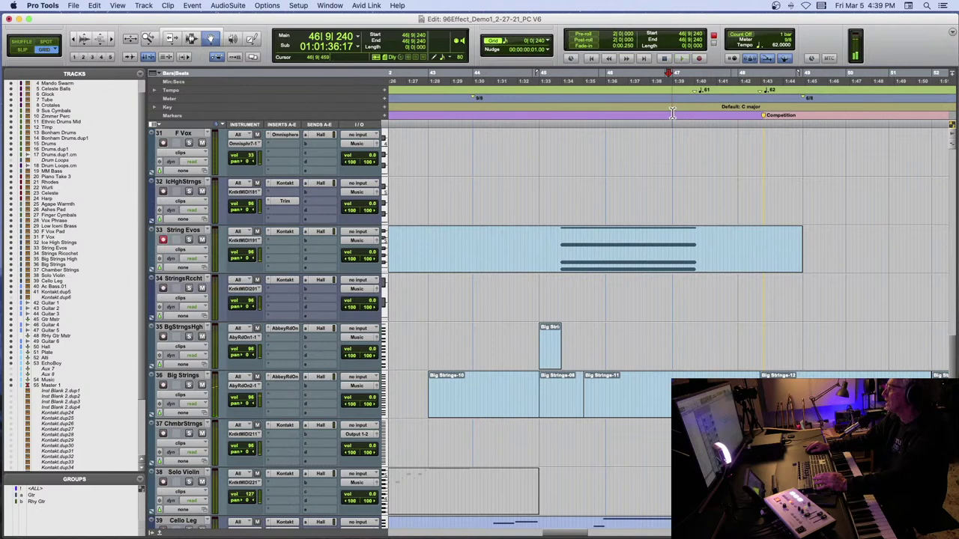
- Audition the Big Strings track in solo from bar 47, and switch its solo off when done
{"action": "left_click", "coordinate": [672, 112]}
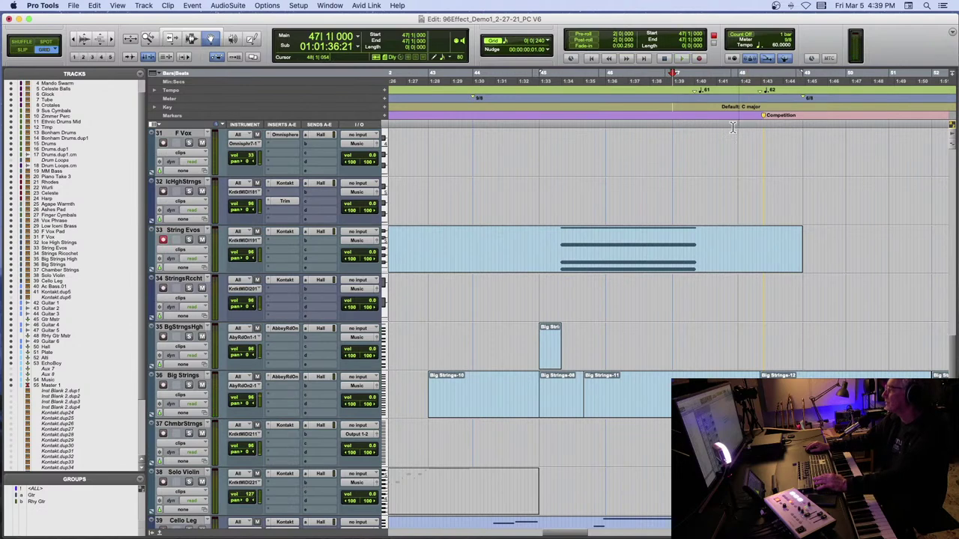
{"action": "scroll", "coordinate": [693, 146], "scroll_direction": "down", "scroll_amount": 3}
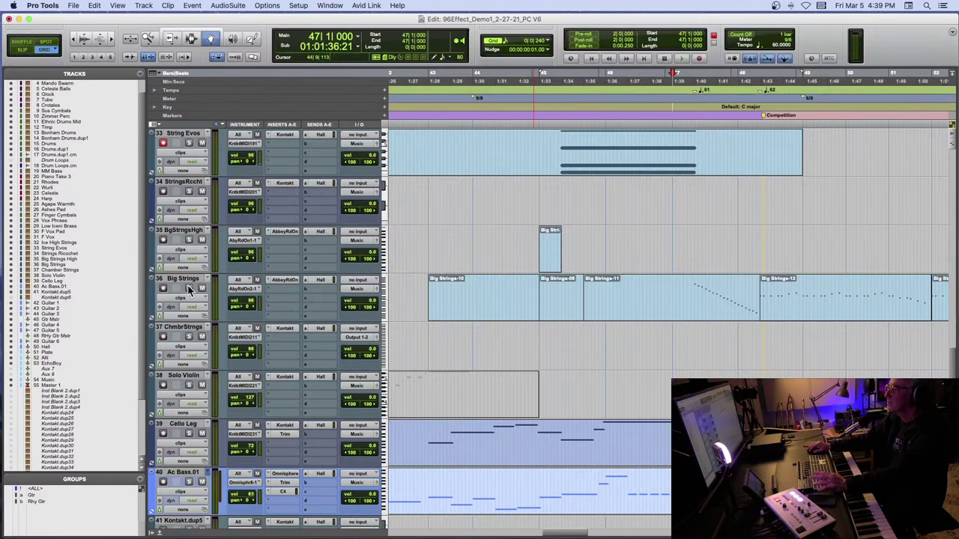
{"action": "key", "text": "space"}
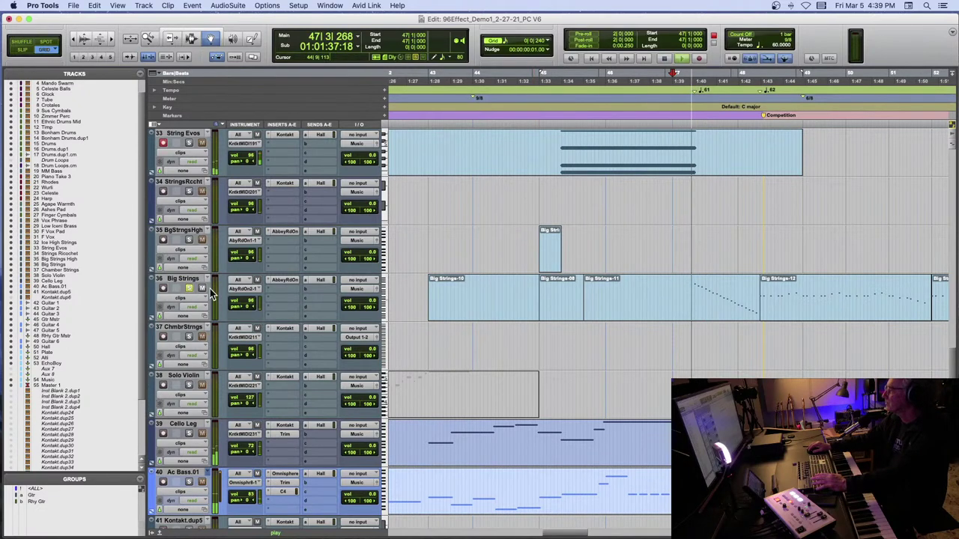
{"action": "left_click", "coordinate": [189, 288]}
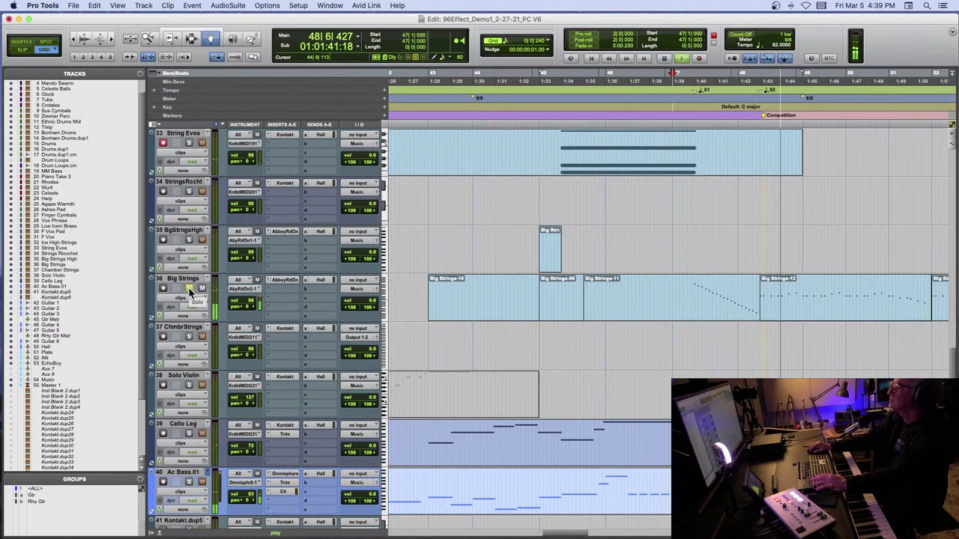
{"action": "key", "text": "space"}
{"action": "left_click", "coordinate": [189, 288]}
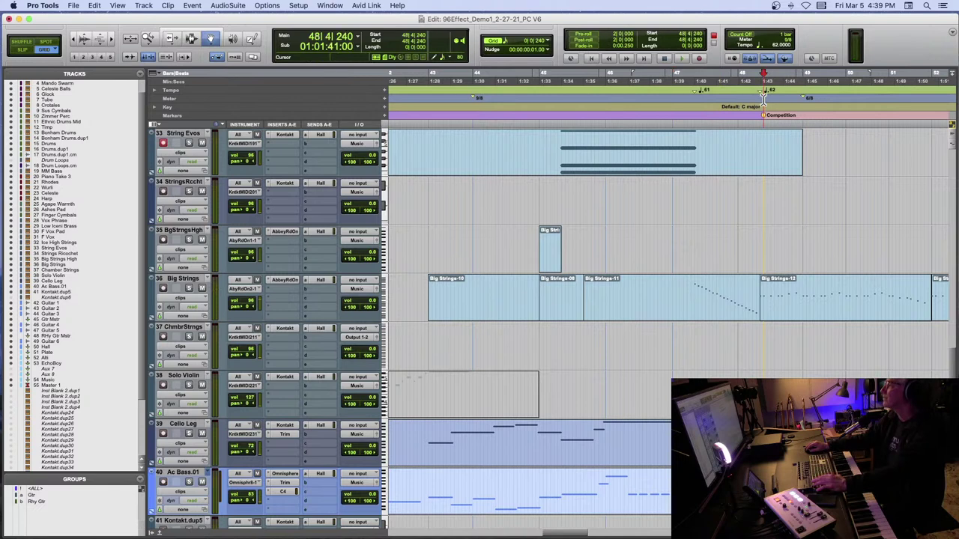
- Play the full mix from the Competition marker in bar 48
{"action": "key", "text": "space"}
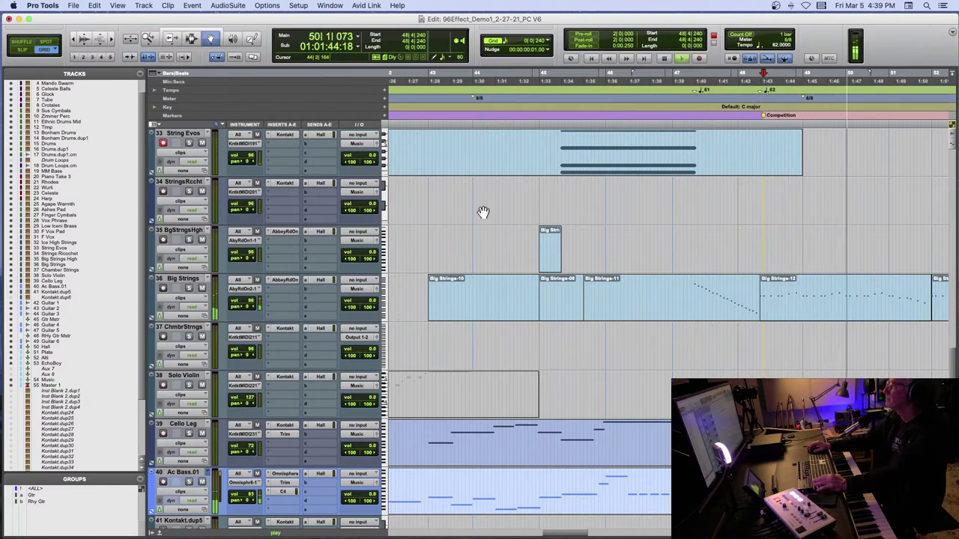
{"action": "scroll", "coordinate": [483, 212], "scroll_direction": "up", "scroll_amount": 2}
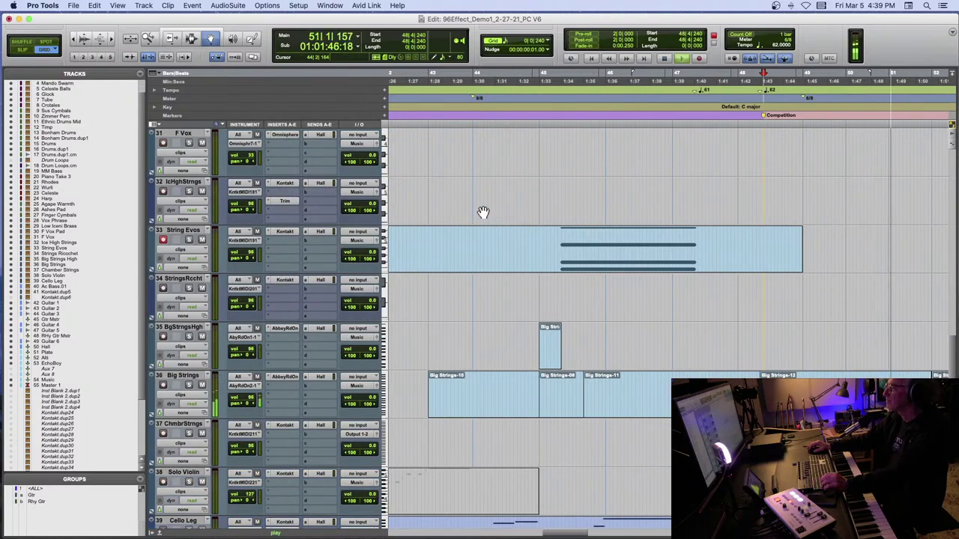
{"action": "scroll", "coordinate": [483, 212], "scroll_direction": "up", "scroll_amount": 3}
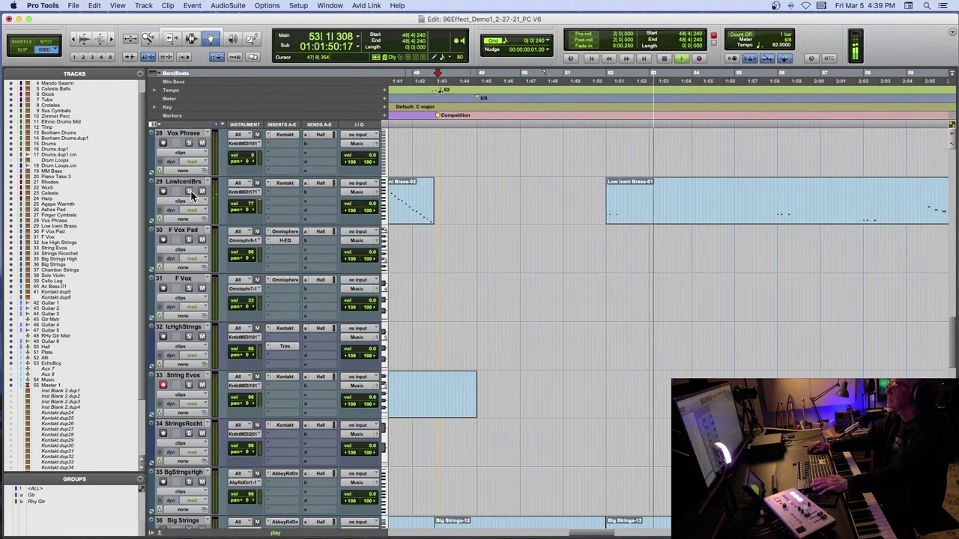
- Solo the Low Iceni Brass track and audition its clip from bar 51
{"action": "left_click", "coordinate": [190, 193]}
{"action": "key", "text": "space"}
{"action": "scroll", "coordinate": [540, 222], "scroll_direction": "up", "scroll_amount": 3}
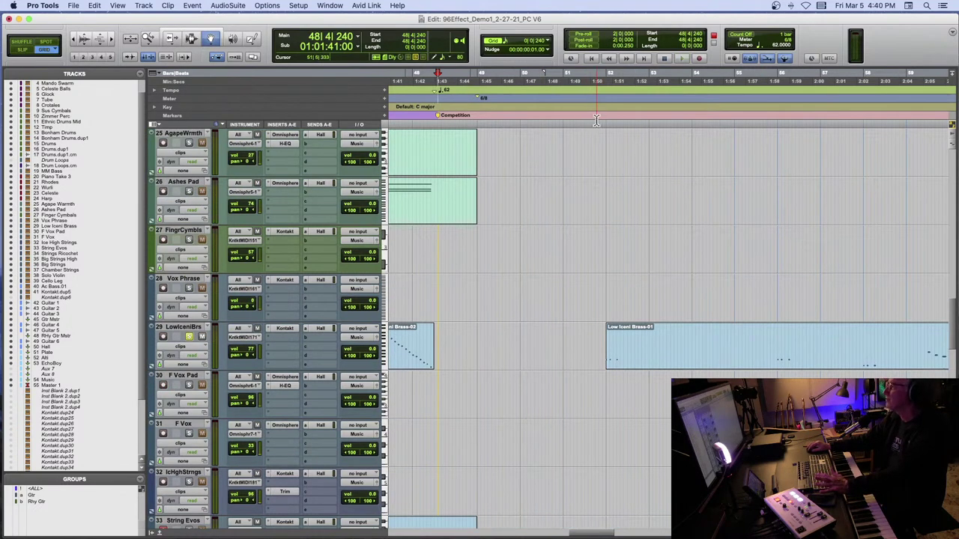
{"action": "key", "text": "space"}
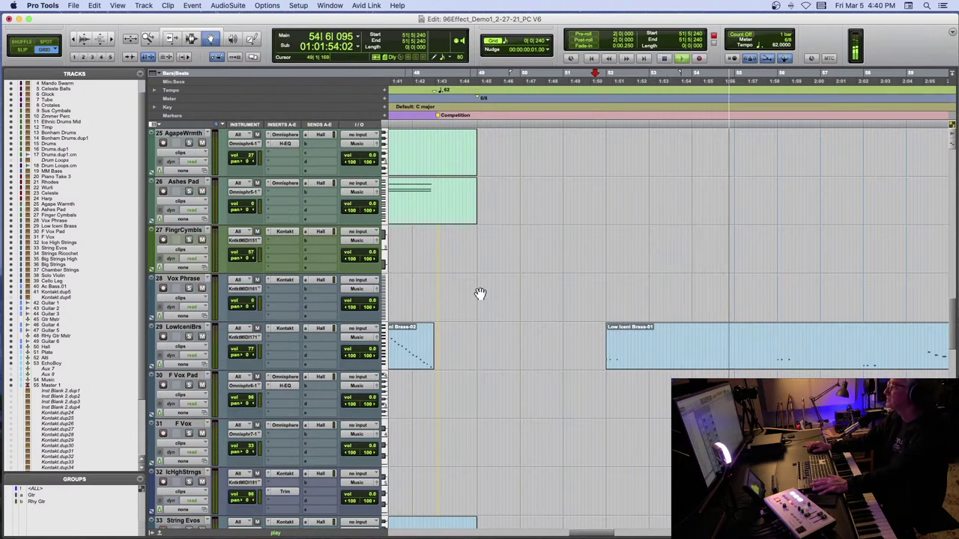
- Activate the ALL group with every track selected and set the height of all tracks to small
{"action": "scroll", "coordinate": [479, 293], "scroll_direction": "up", "scroll_amount": 1}
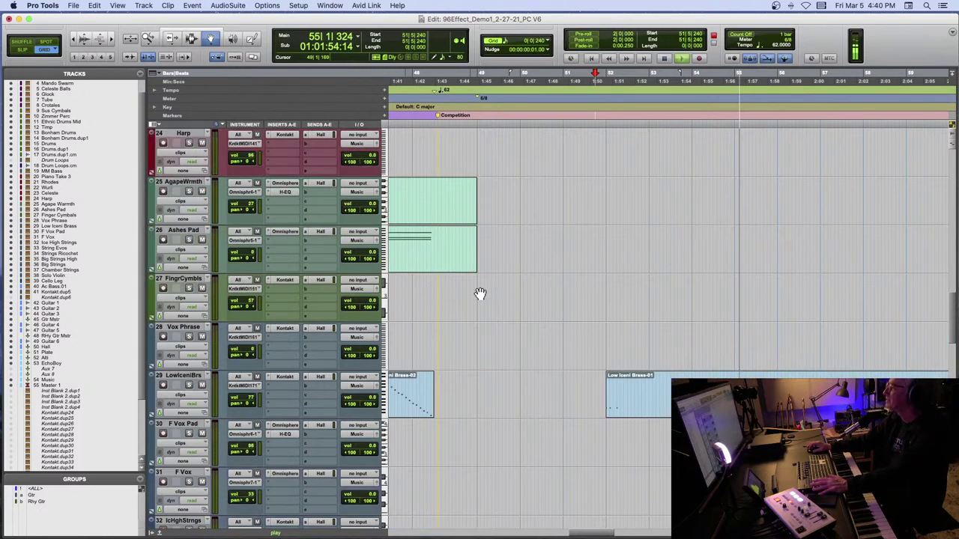
{"action": "left_click", "coordinate": [34, 489]}
{"action": "left_click", "coordinate": [8, 489]}
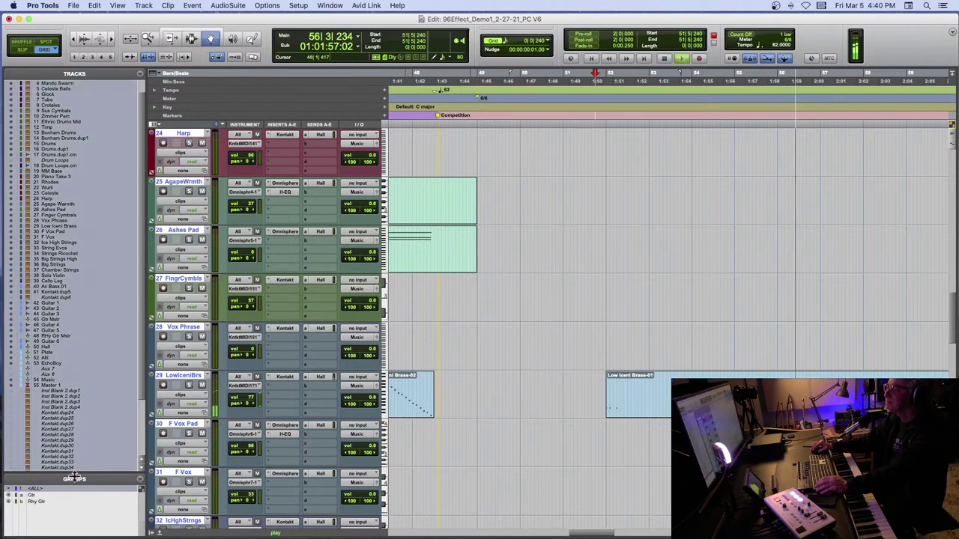
{"action": "left_click", "coordinate": [385, 308]}
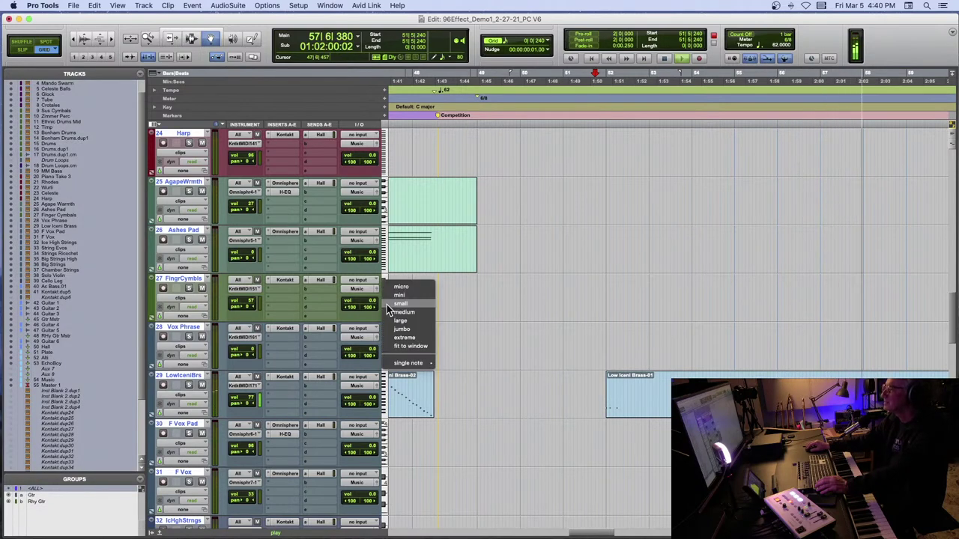
{"action": "left_click", "coordinate": [387, 304]}
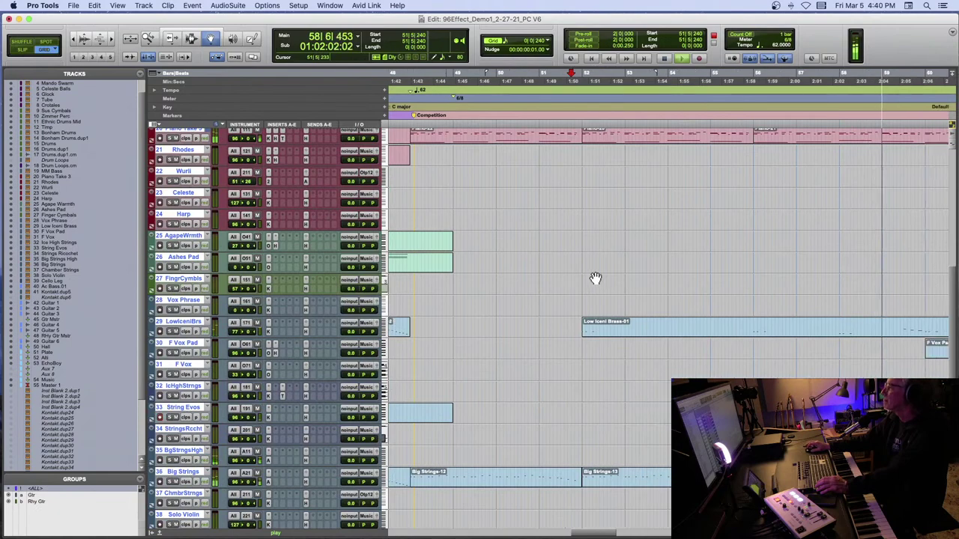
- Deselect the tracks and audition Zimmer Perc, Ethnic Drums Mid, Timp, Bonham Drums and Bonham Drums.dup1 in solo from bar 48
{"action": "scroll", "coordinate": [595, 278], "scroll_direction": "up", "scroll_amount": 2}
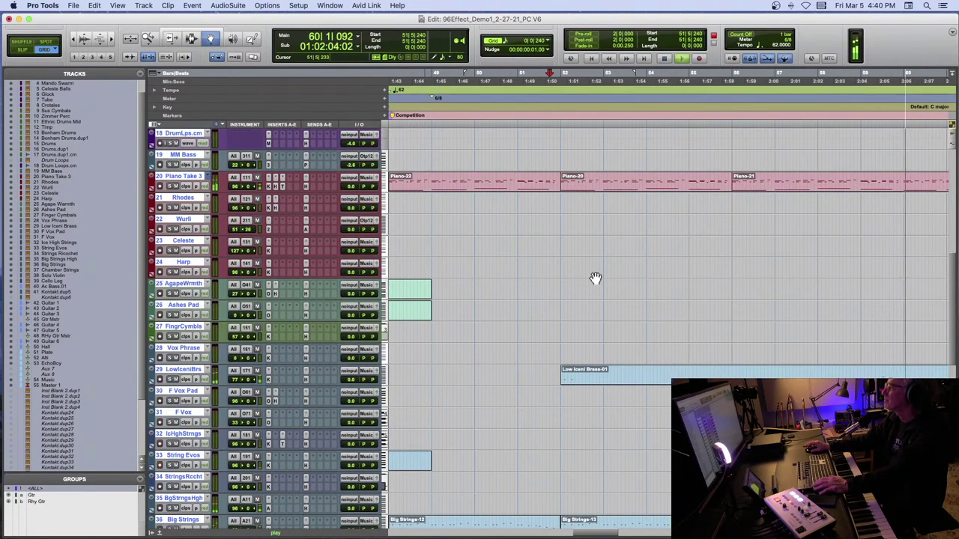
{"action": "key", "text": "r"}
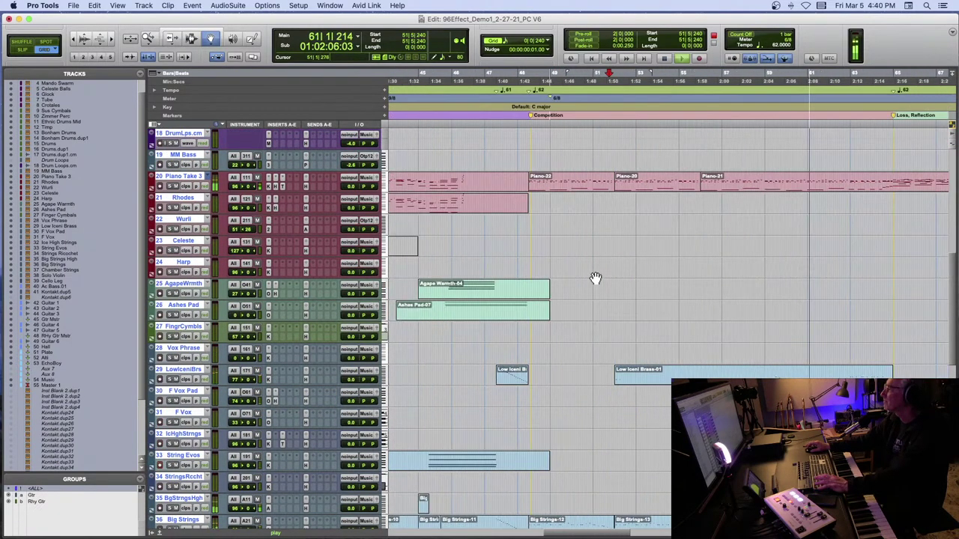
{"action": "scroll", "coordinate": [595, 278], "scroll_direction": "up", "scroll_amount": 5}
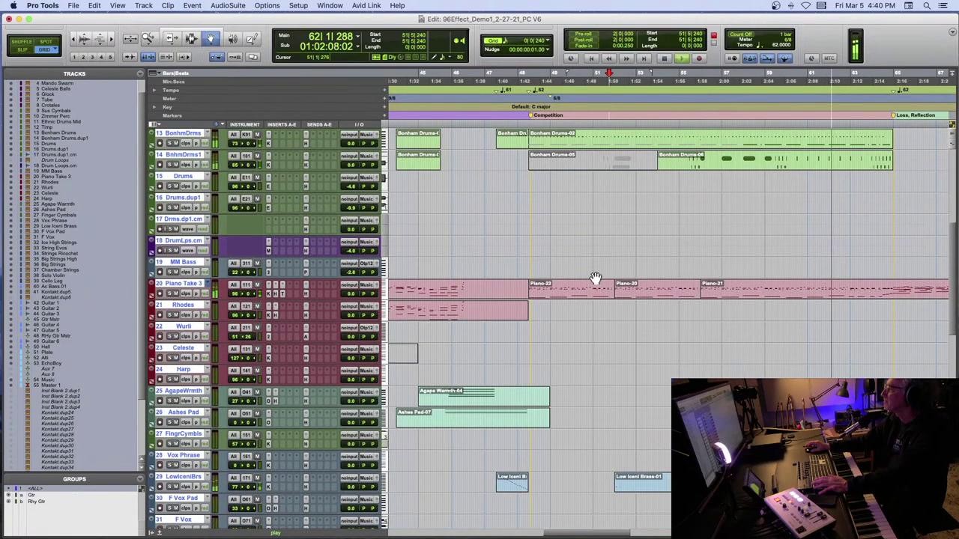
{"action": "key", "text": "space"}
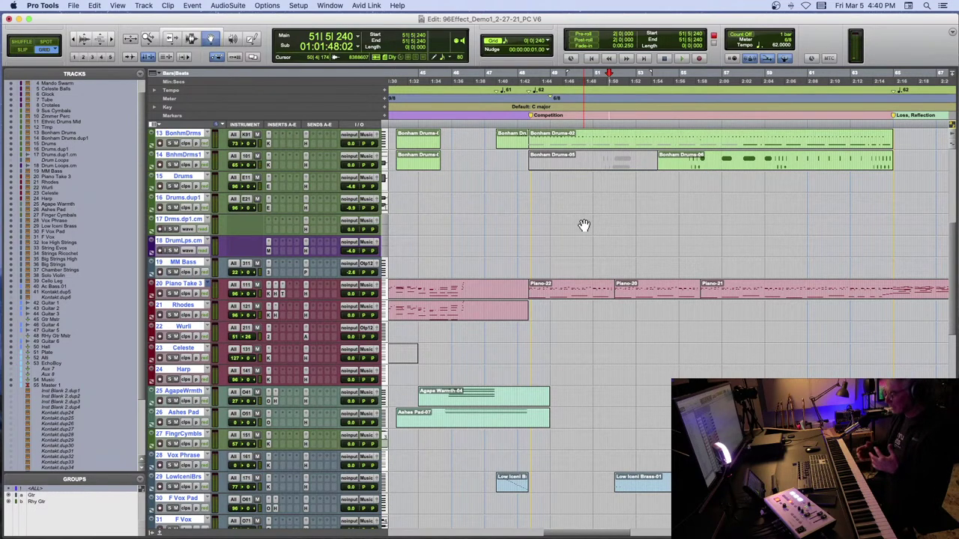
{"action": "scroll", "coordinate": [581, 227], "scroll_direction": "up", "scroll_amount": 3}
{"action": "scroll", "coordinate": [582, 227], "scroll_direction": "left", "scroll_amount": 1}
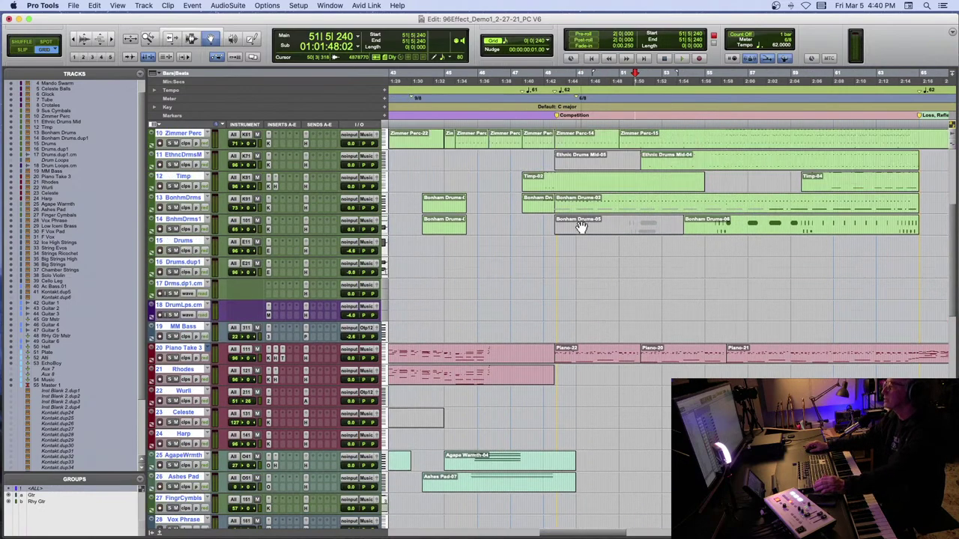
{"action": "scroll", "coordinate": [206, 249], "scroll_direction": "up", "scroll_amount": 2}
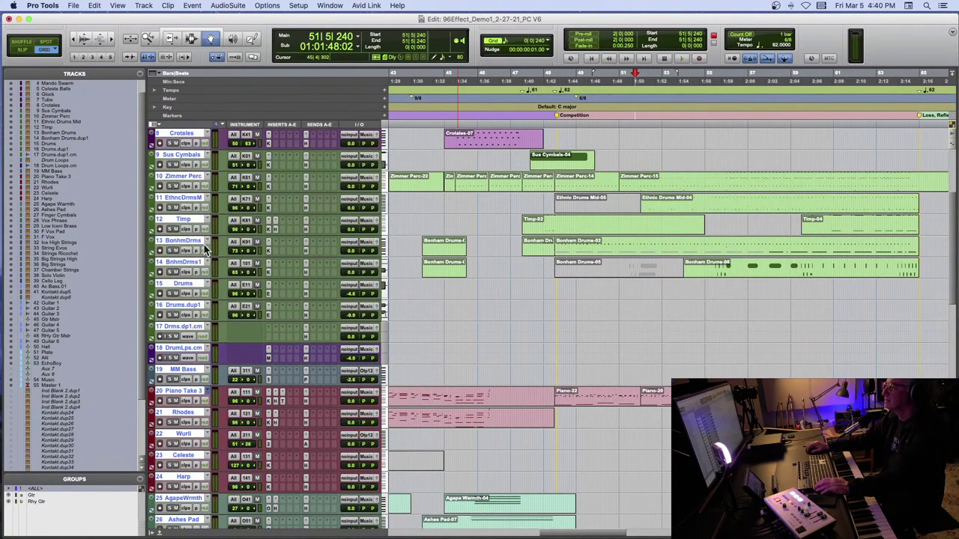
{"action": "left_click", "coordinate": [196, 200], "text": "alt"}
{"action": "left_click", "coordinate": [91, 159], "text": "alt"}
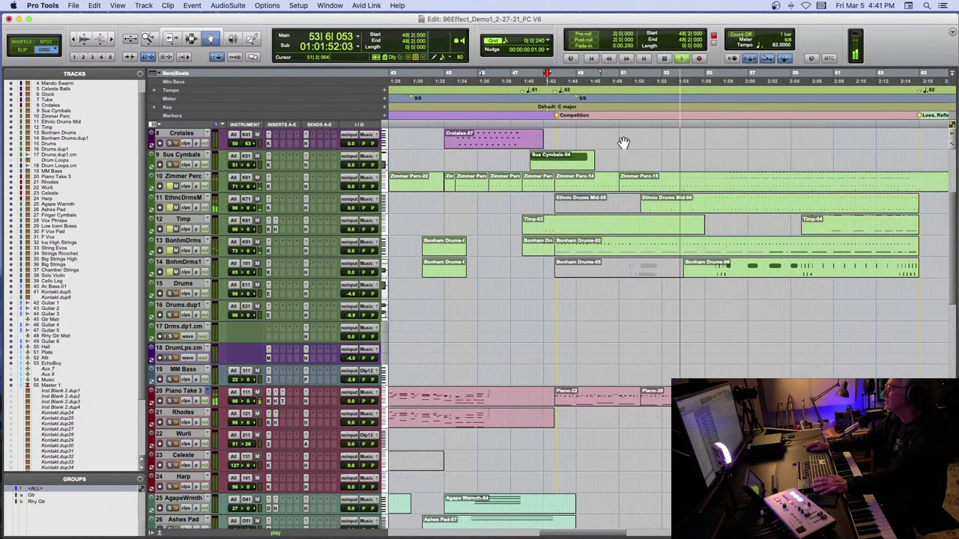
- Play the soloed percussion tracks from bar 53 to the Loss, Reflection marker
{"action": "key", "text": "space"}
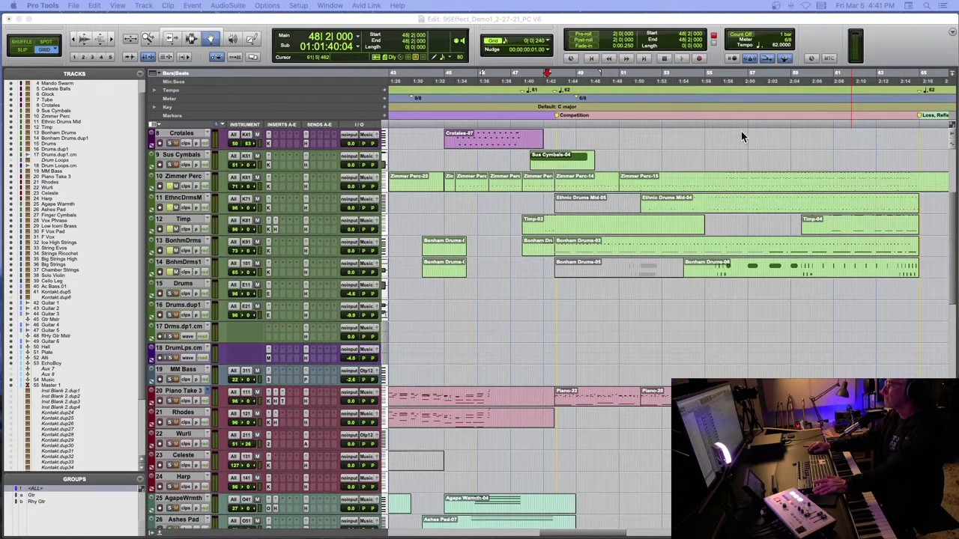
{"action": "left_click", "coordinate": [623, 109]}
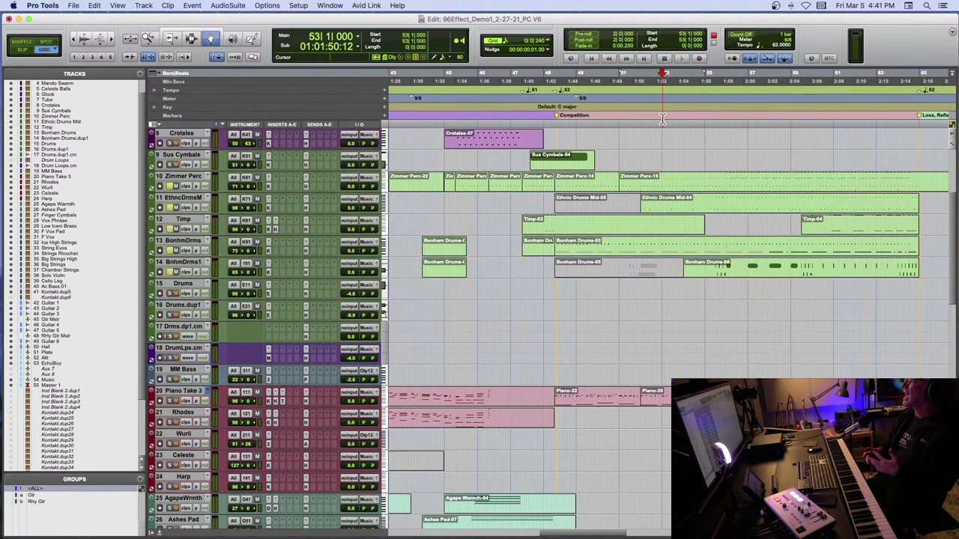
{"action": "key", "text": "space"}
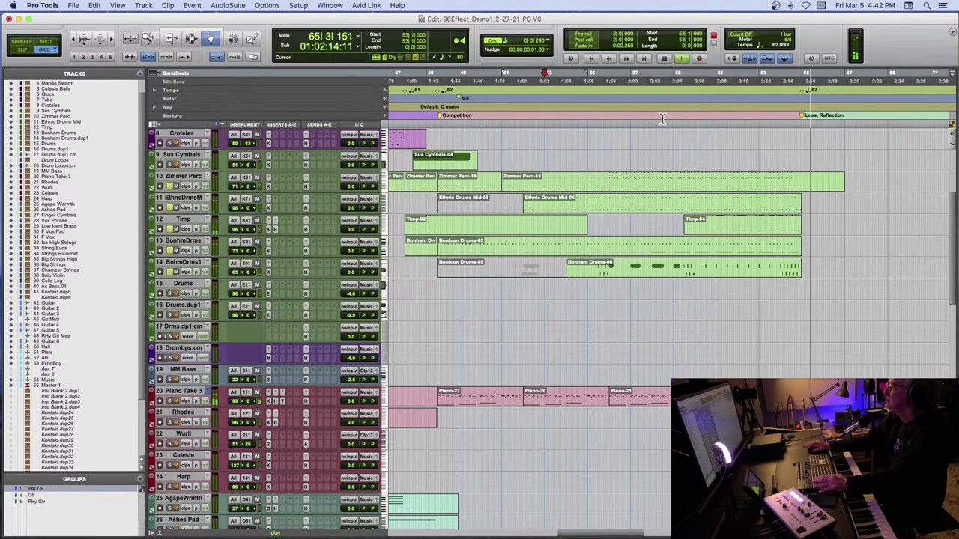
- Unsolo the percussion tracks and play the full mix from bar 48 into the Loss, Reflection section
{"action": "key", "text": "space"}
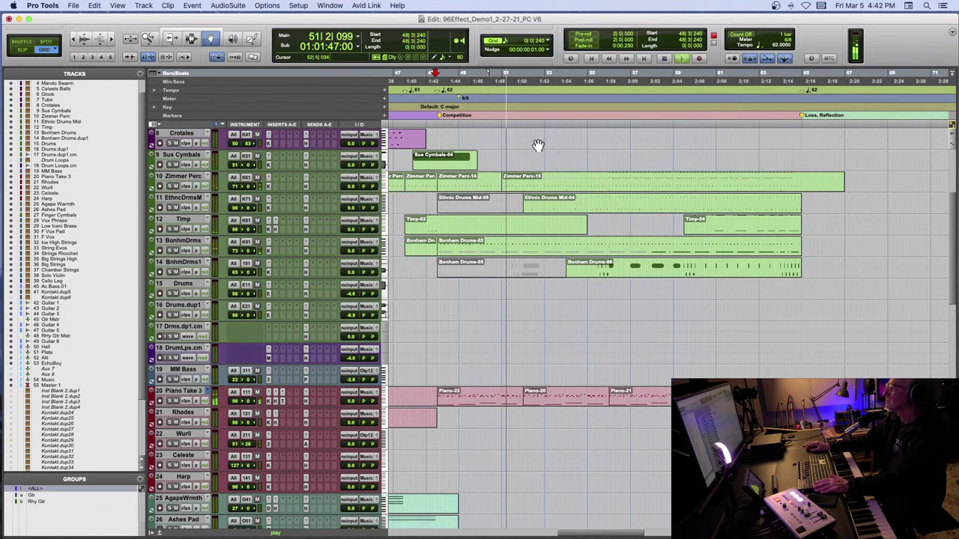
{"action": "scroll", "coordinate": [539, 145], "scroll_direction": "right", "scroll_amount": 3}
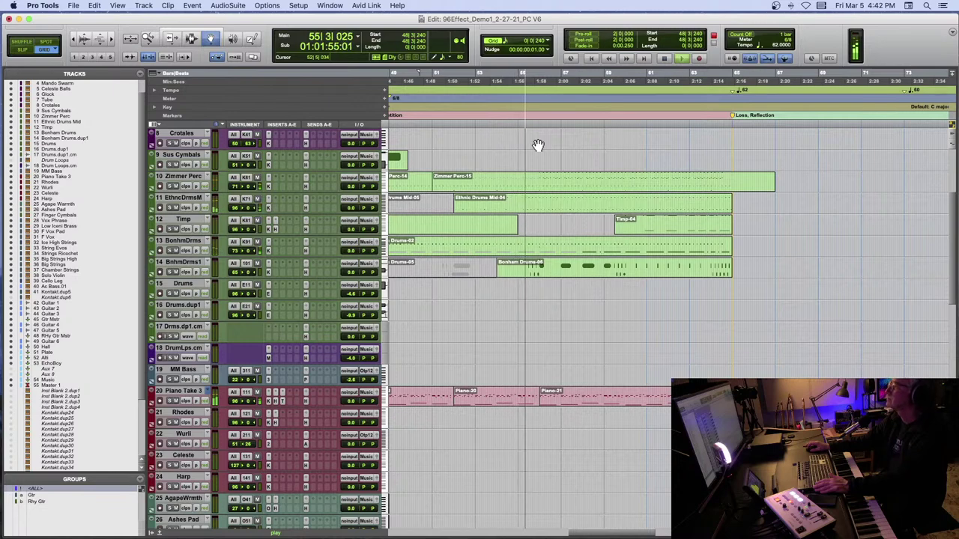
{"action": "scroll", "coordinate": [538, 146], "scroll_direction": "right", "scroll_amount": 2}
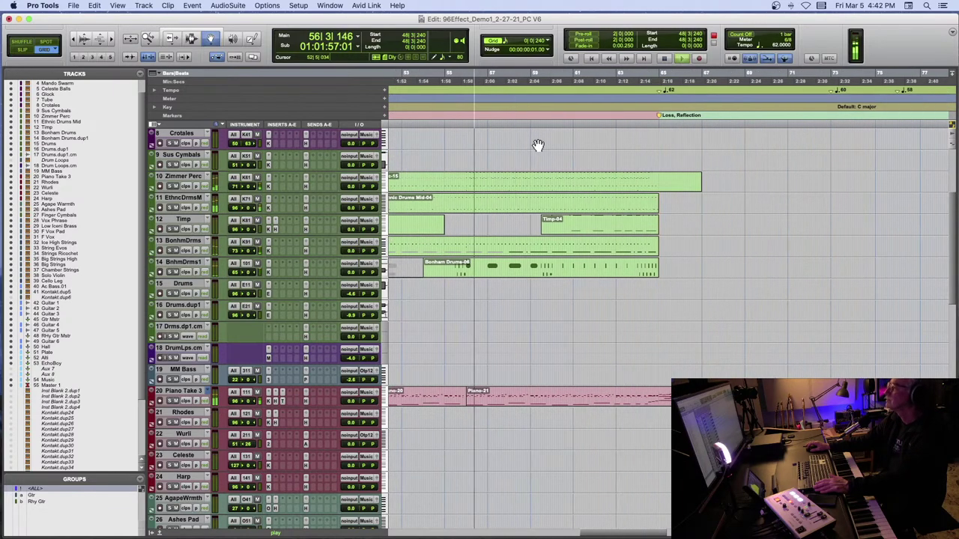
{"action": "scroll", "coordinate": [538, 145], "scroll_direction": "up", "scroll_amount": 2}
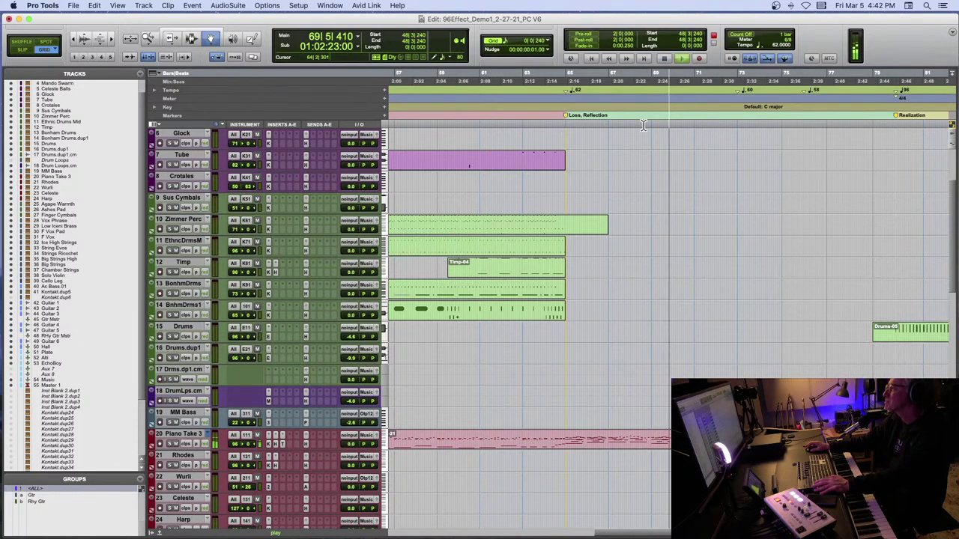
{"action": "key", "text": "space"}
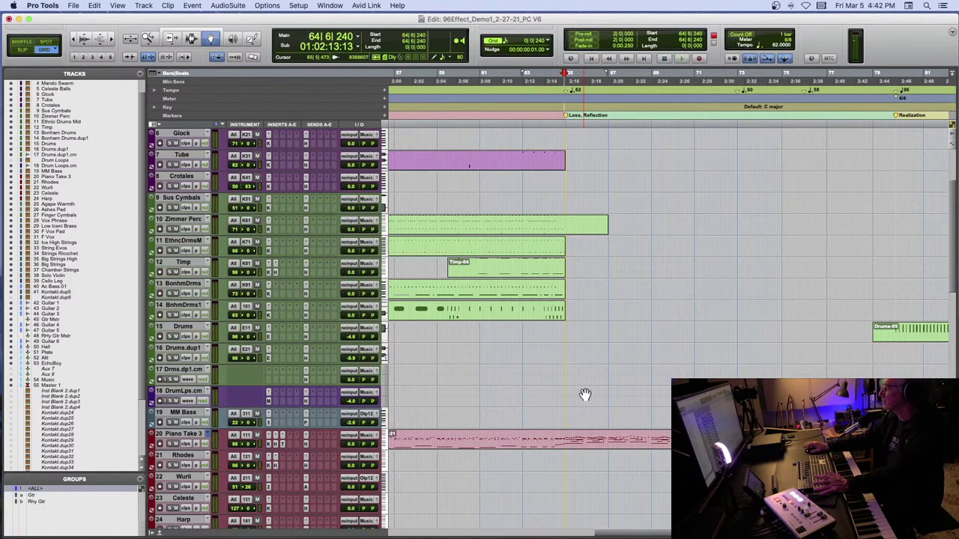
{"action": "scroll", "coordinate": [585, 395], "scroll_direction": "down", "scroll_amount": 5}
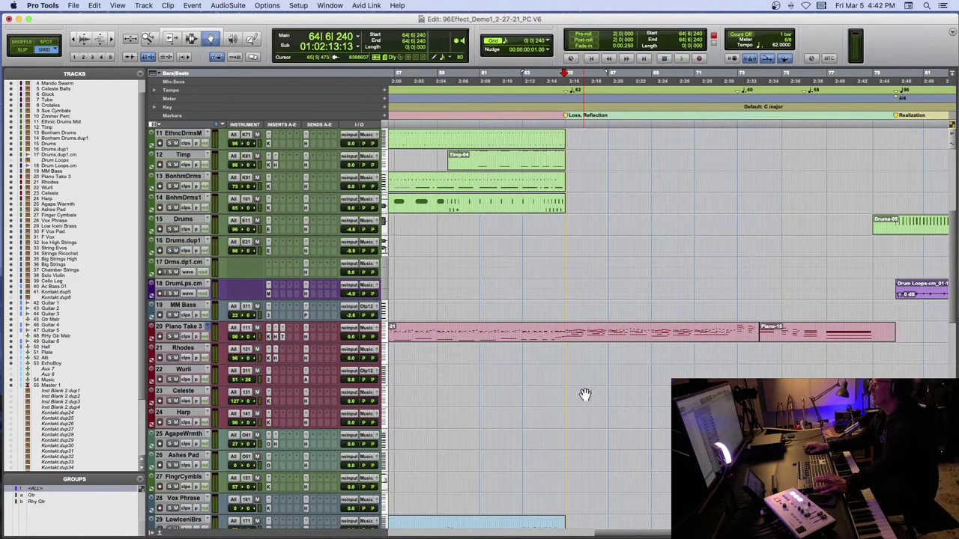
{"action": "scroll", "coordinate": [585, 342], "scroll_direction": "down", "scroll_amount": 1}
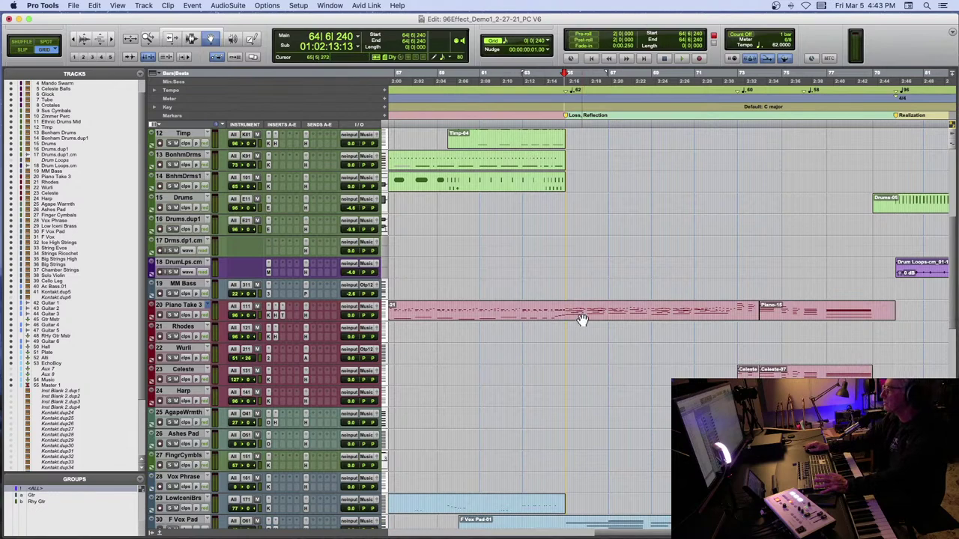
{"action": "scroll", "coordinate": [581, 319], "scroll_direction": "right", "scroll_amount": 2}
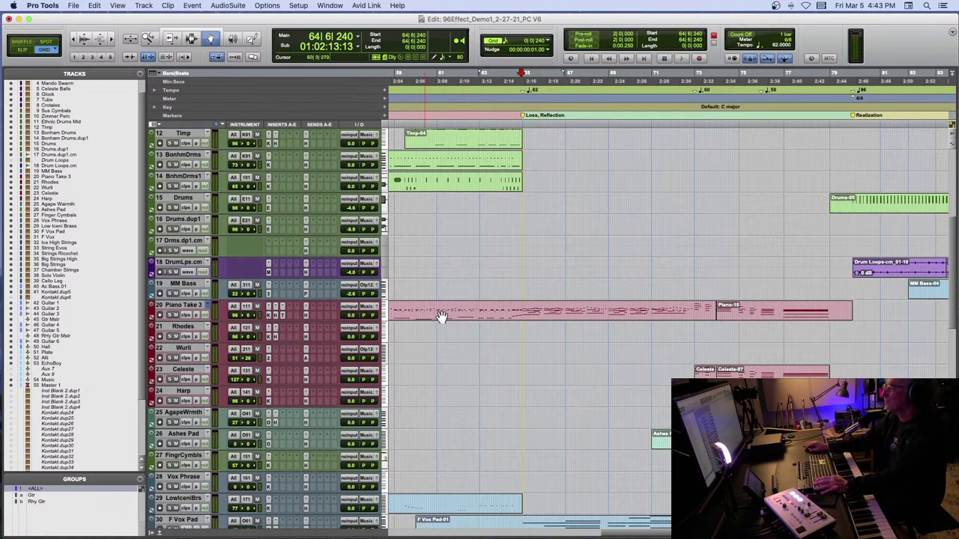
{"action": "double_click", "coordinate": [533, 314]}
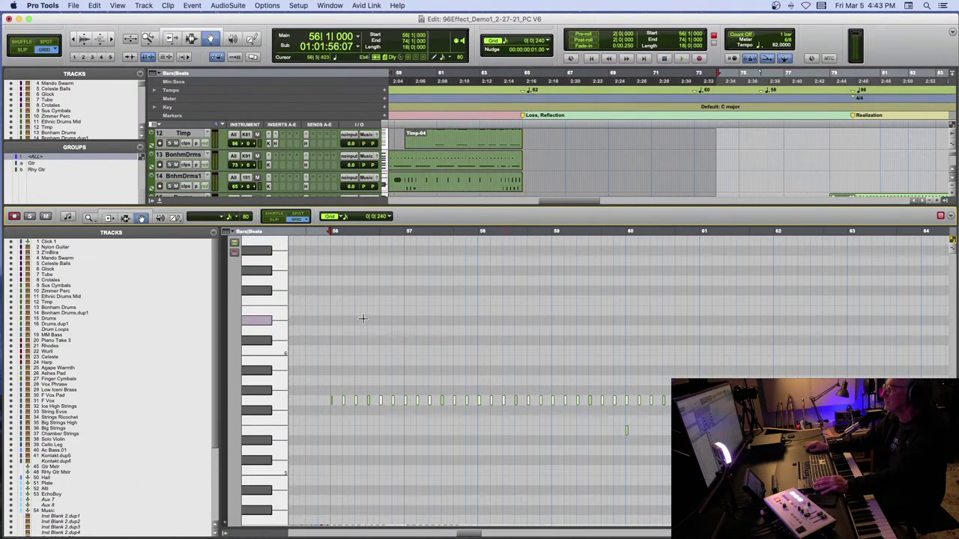
{"action": "left_click", "coordinate": [159, 201]}
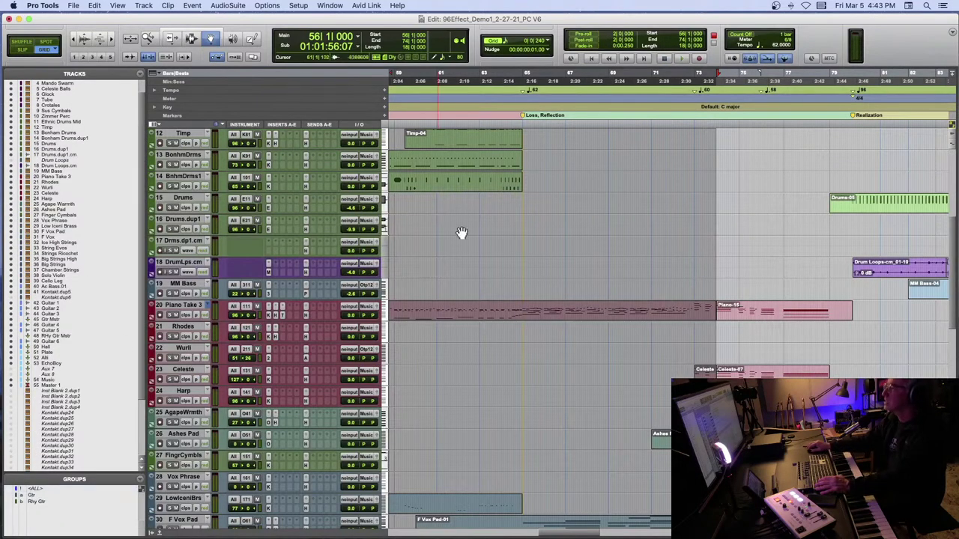
{"action": "left_click", "coordinate": [542, 104]}
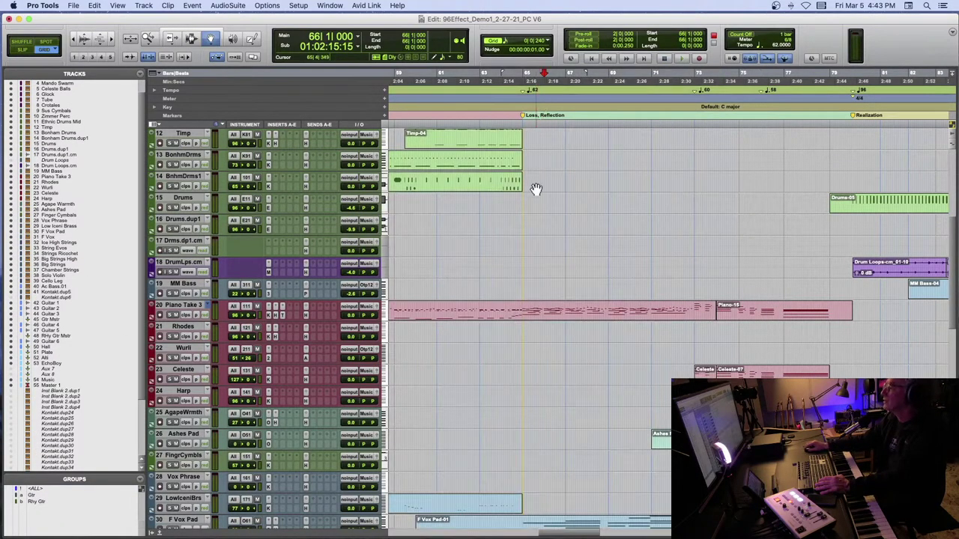
- Open the Piano Take 3 clip in the docked MIDI editor and play its notes from the Loss, Reflection marker at bar 65
{"action": "double_click", "coordinate": [539, 315]}
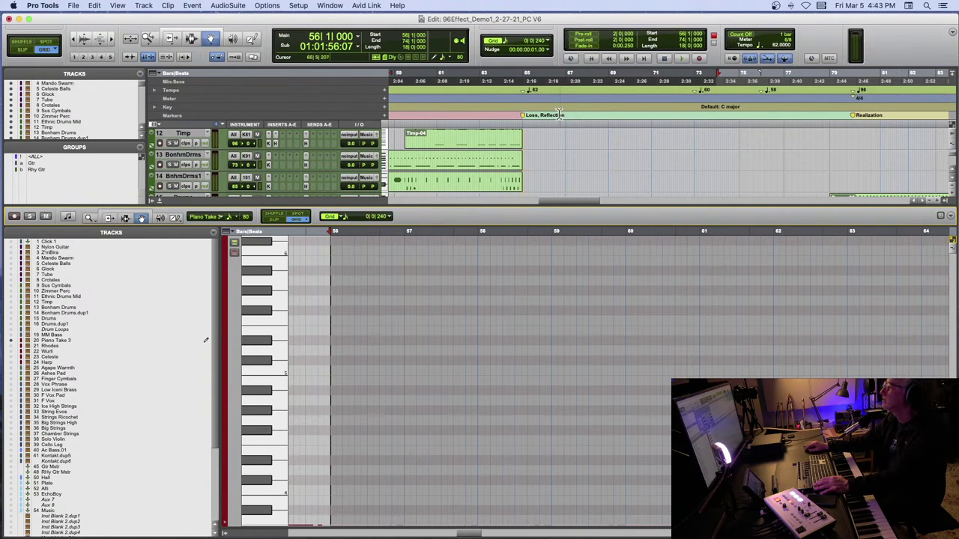
{"action": "left_click", "coordinate": [524, 109]}
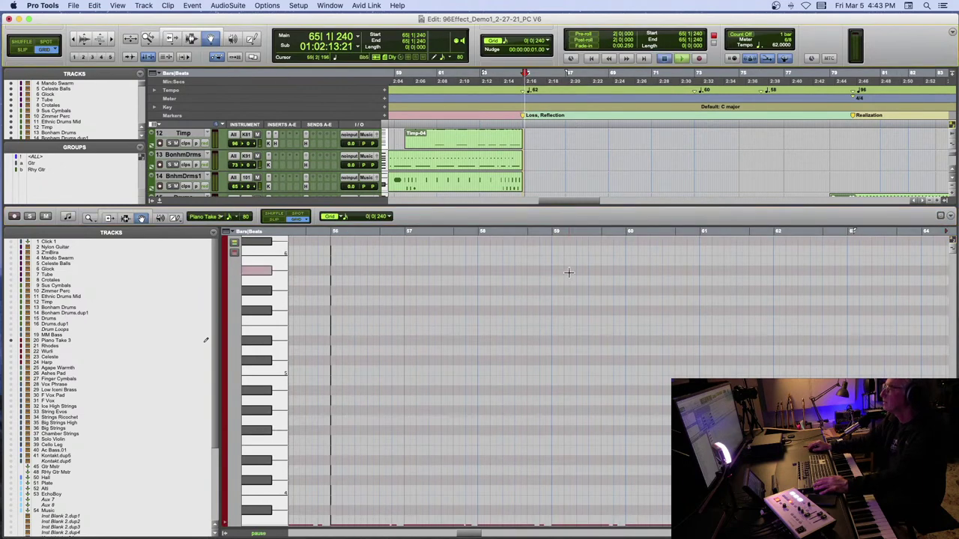
{"action": "key", "text": "space"}
{"action": "scroll", "coordinate": [525, 293], "scroll_direction": "down", "scroll_amount": 5}
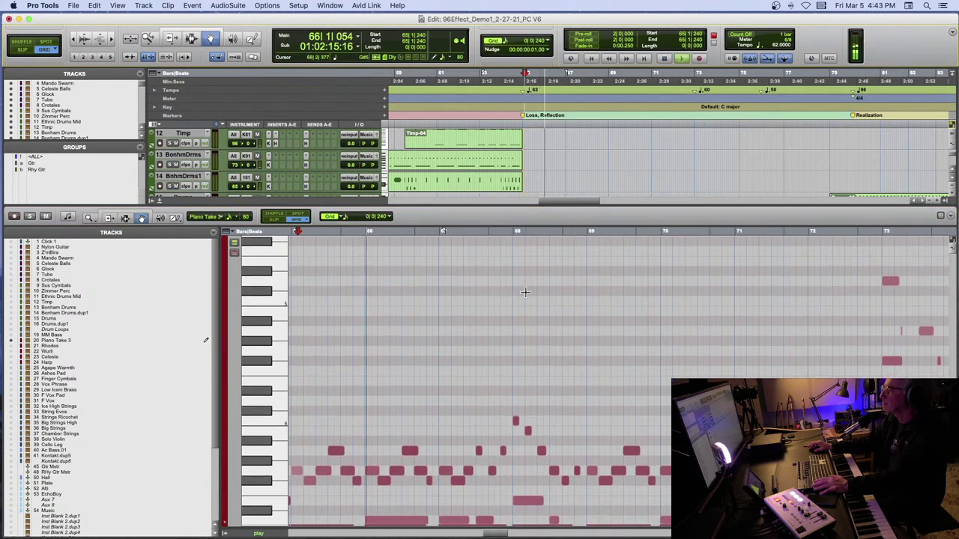
{"action": "key", "text": "space"}
{"action": "scroll", "coordinate": [290, 269], "scroll_direction": "left", "scroll_amount": 3}
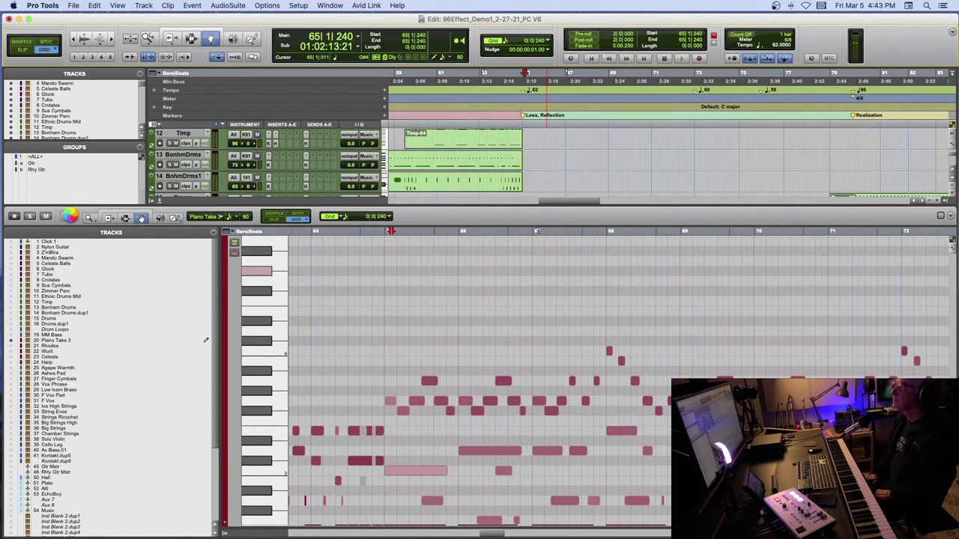
- Examine Piano Take 3 in notation view, return to the piano roll and close the docked MIDI editor
{"action": "left_click", "coordinate": [70, 217]}
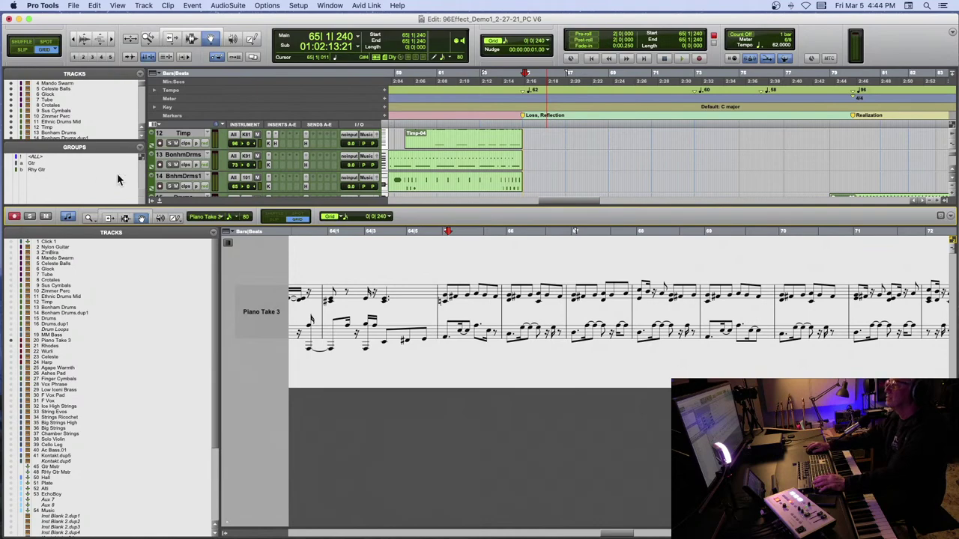
{"action": "left_click", "coordinate": [70, 218]}
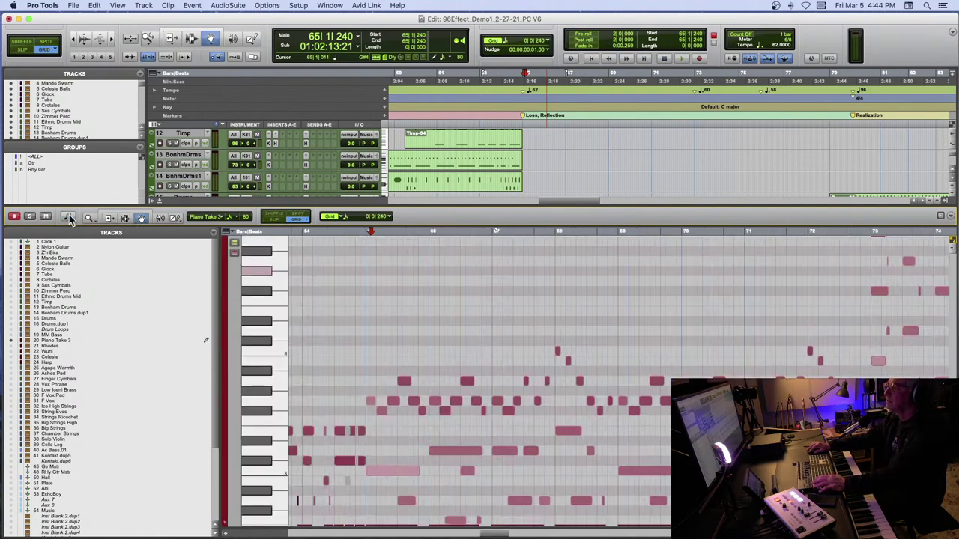
{"action": "left_click", "coordinate": [159, 202]}
- Play the Loss, Reflection section from bar 65, auditioning F Vox Pad in solo and within the full mix
{"action": "key", "text": "space"}
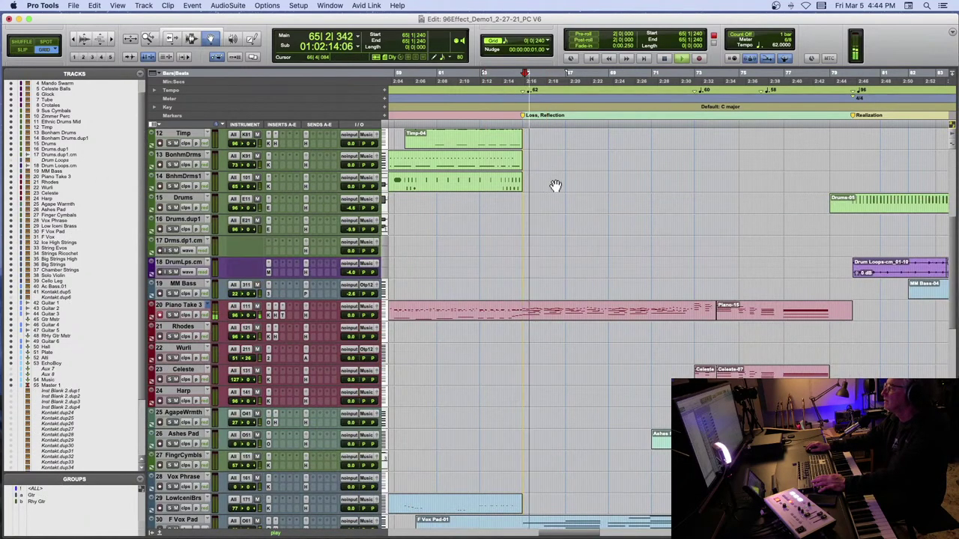
{"action": "scroll", "coordinate": [555, 185], "scroll_direction": "down", "scroll_amount": 3}
{"action": "key", "text": "space"}
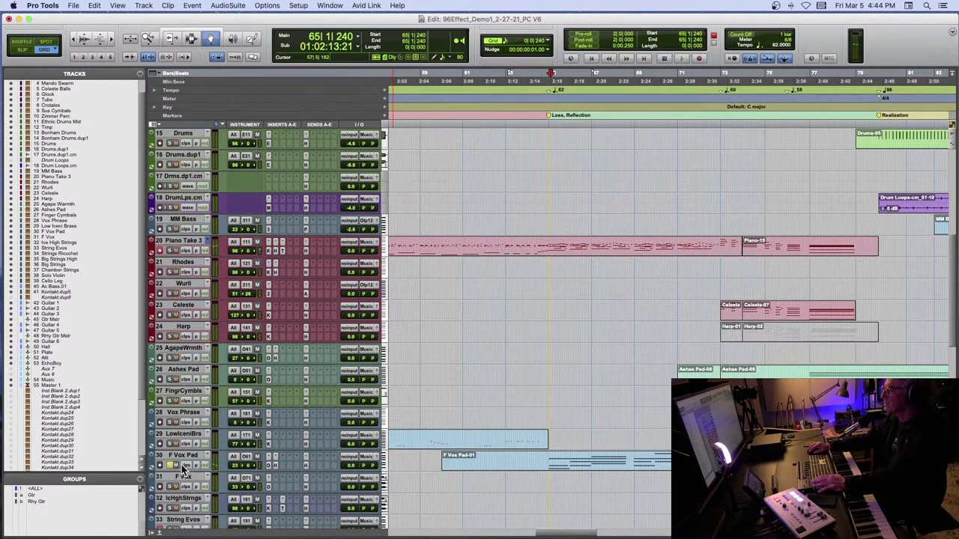
{"action": "key", "text": "space"}
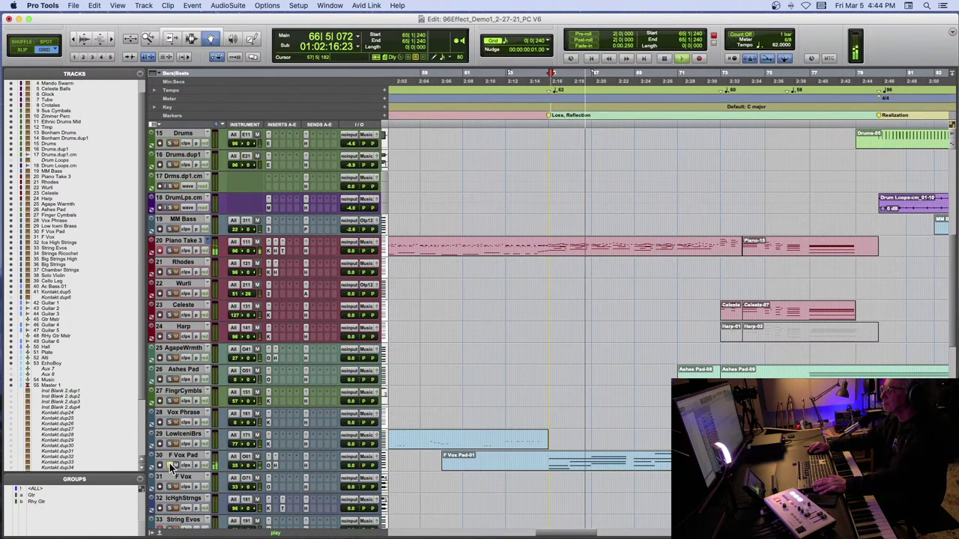
{"action": "key", "text": "space"}
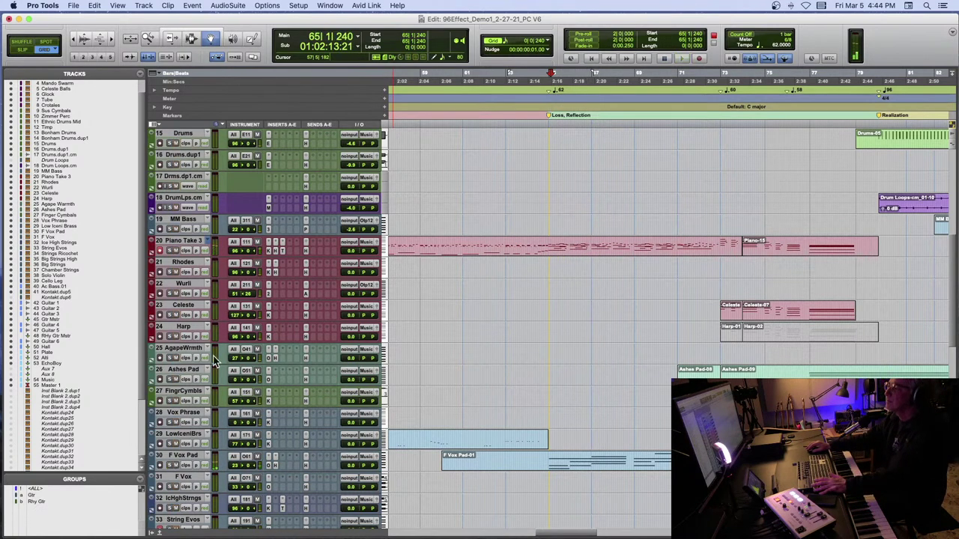
{"action": "key", "text": "space"}
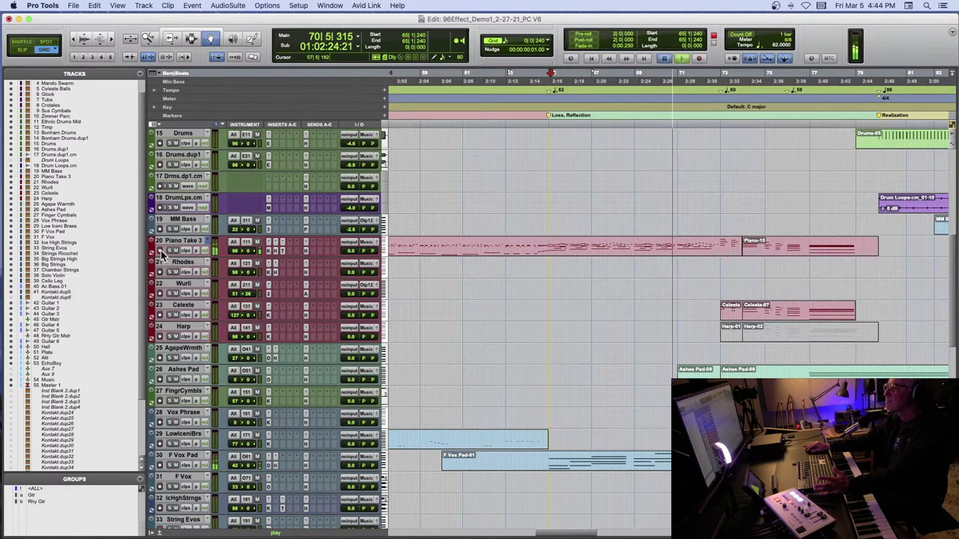
{"action": "key", "text": "space"}
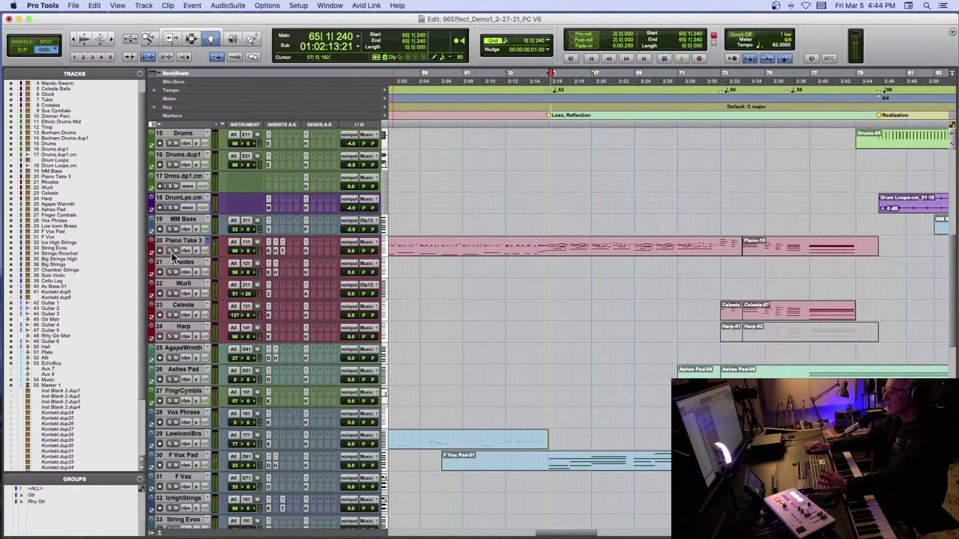
- Solo Piano Take 3, Guitar 2 and Guitar 3 and play them across the transition from bar 64 into Loss, Reflection
{"action": "scroll", "coordinate": [438, 323], "scroll_direction": "down", "scroll_amount": 5}
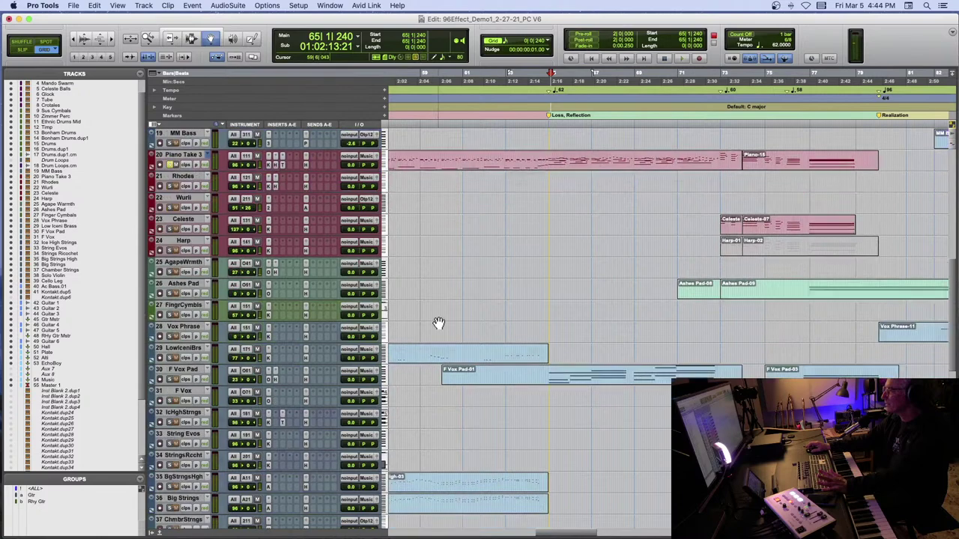
{"action": "scroll", "coordinate": [438, 323], "scroll_direction": "down", "scroll_amount": 3}
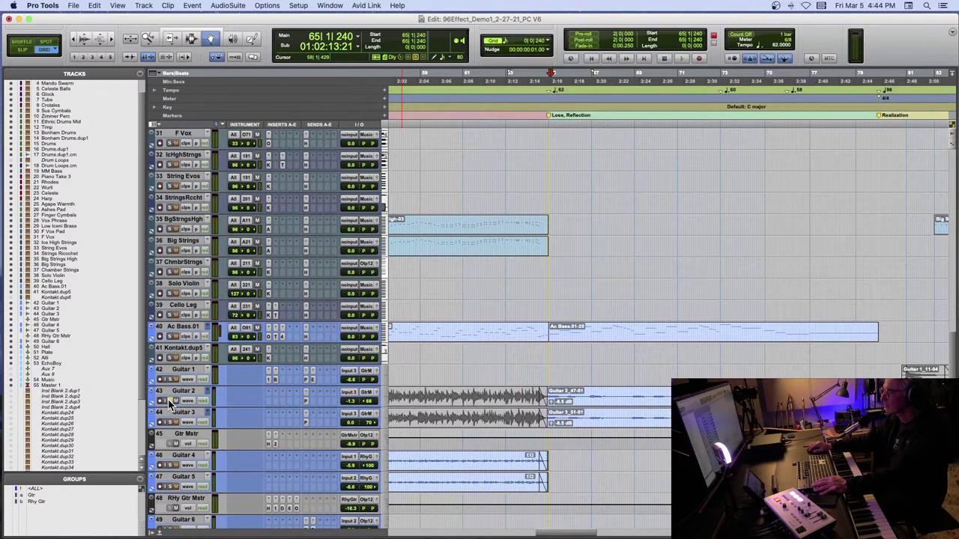
{"action": "key", "text": "space"}
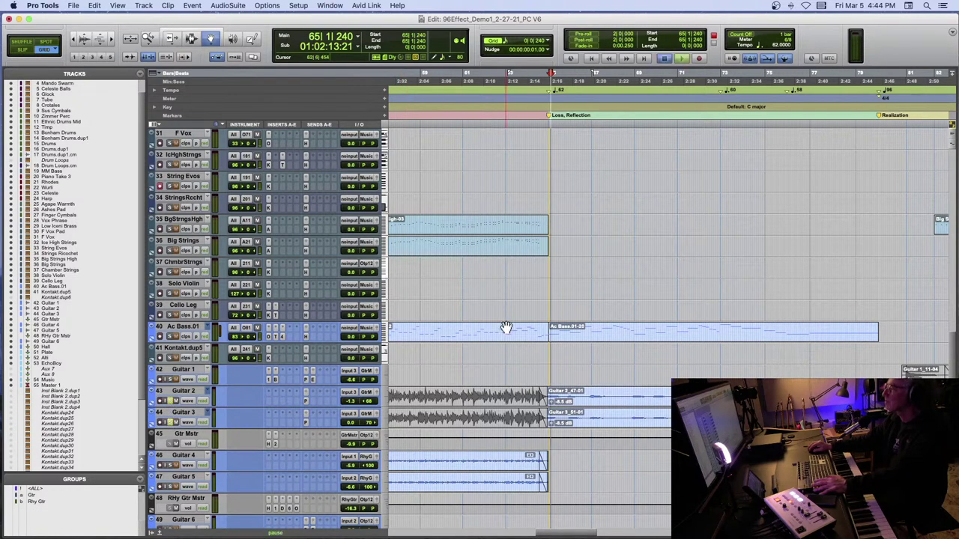
{"action": "key", "text": "space"}
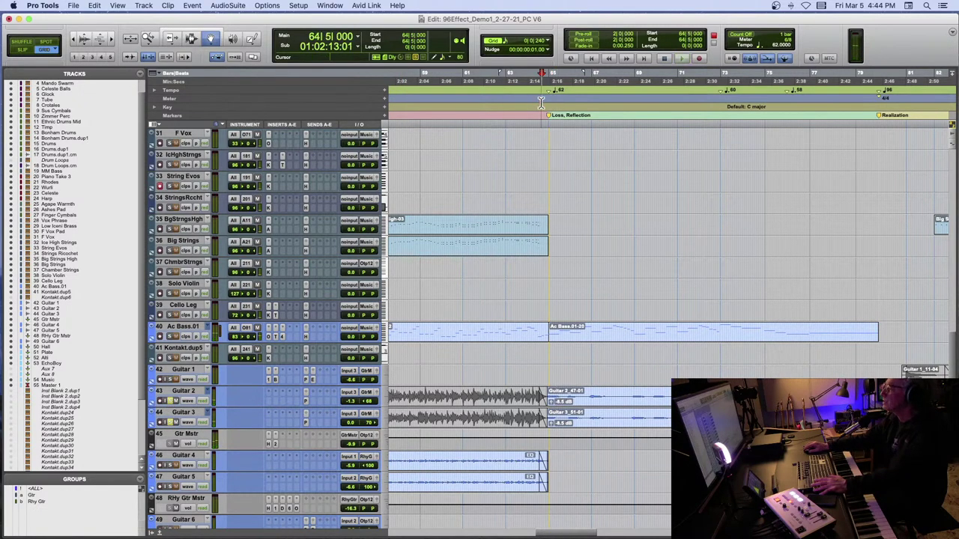
{"action": "key", "text": "space"}
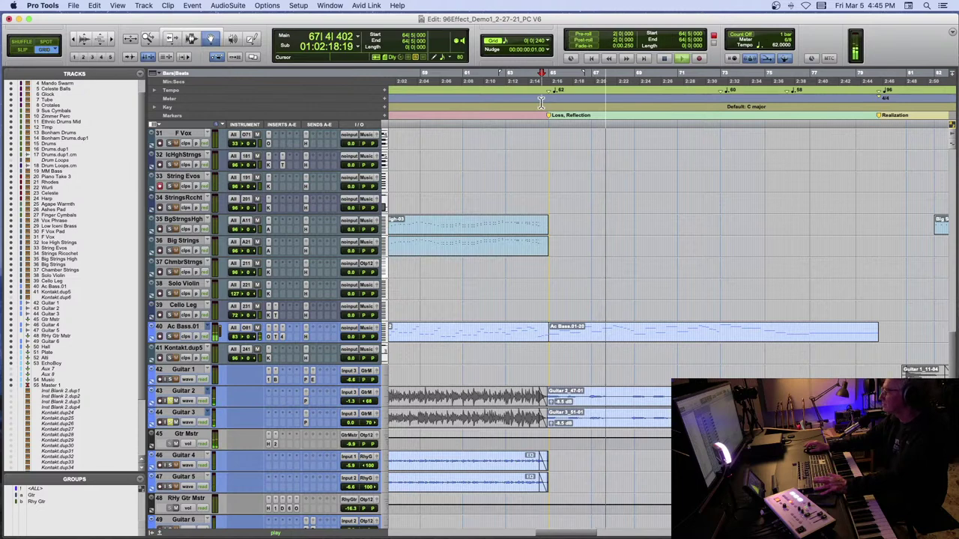
{"action": "key", "text": "space"}
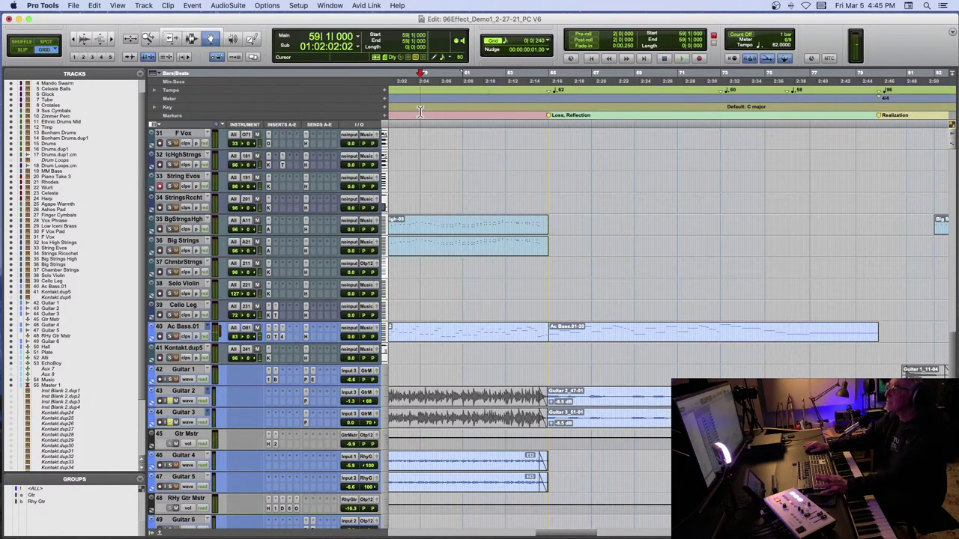
- Add Guitar 4, Guitar 5 and Ac Bass.01 to the soloed tracks and play them from bar 59 and again from bar 67
{"action": "scroll", "coordinate": [401, 137], "scroll_direction": "right", "scroll_amount": 3}
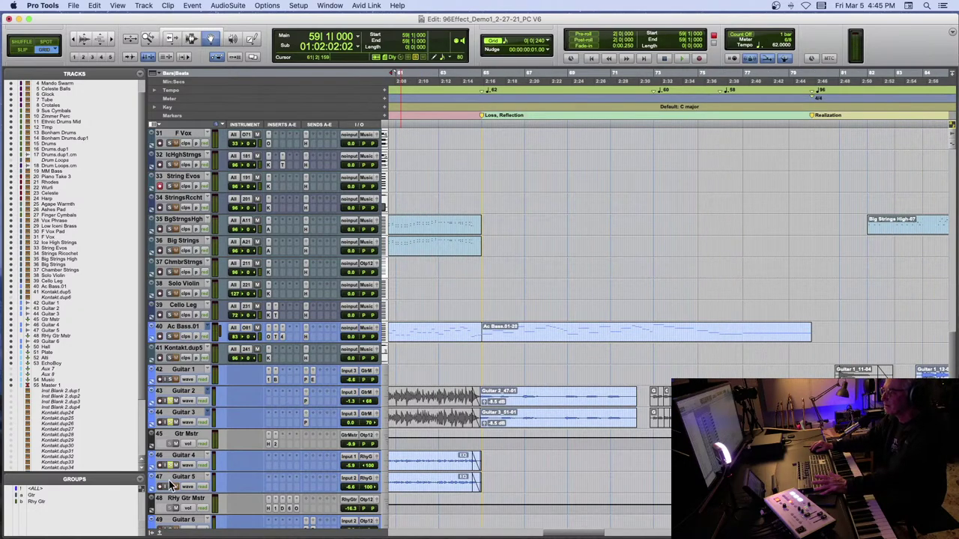
{"action": "key", "text": "space"}
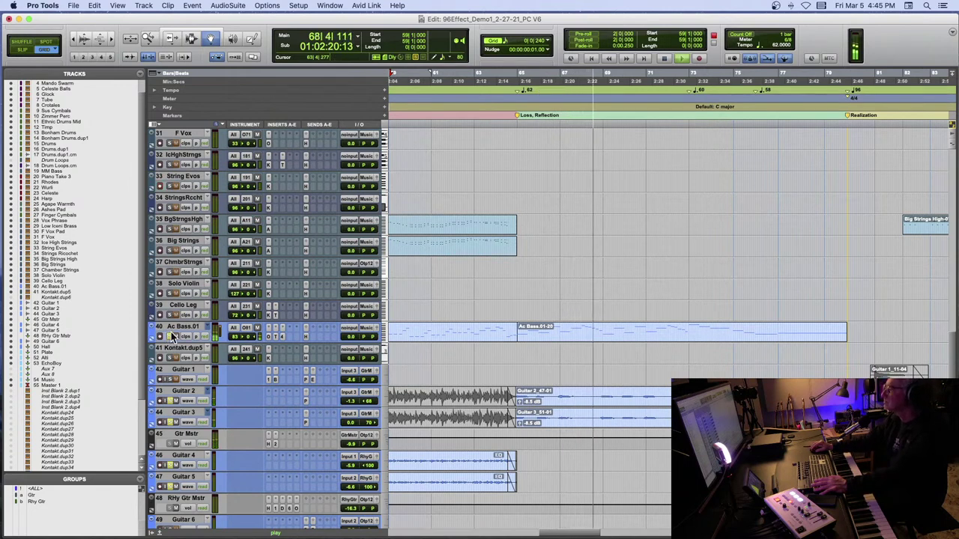
{"action": "key", "text": "space"}
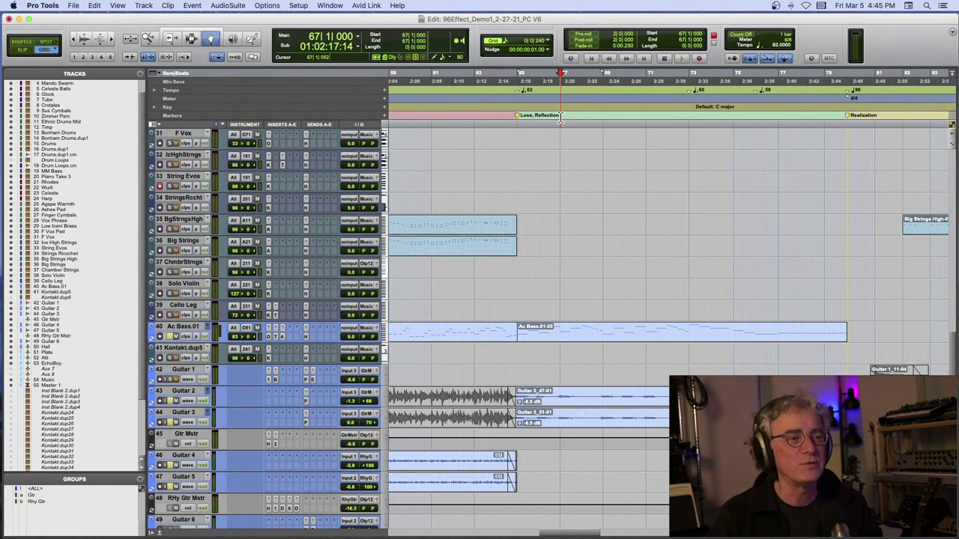
{"action": "key", "text": "space"}
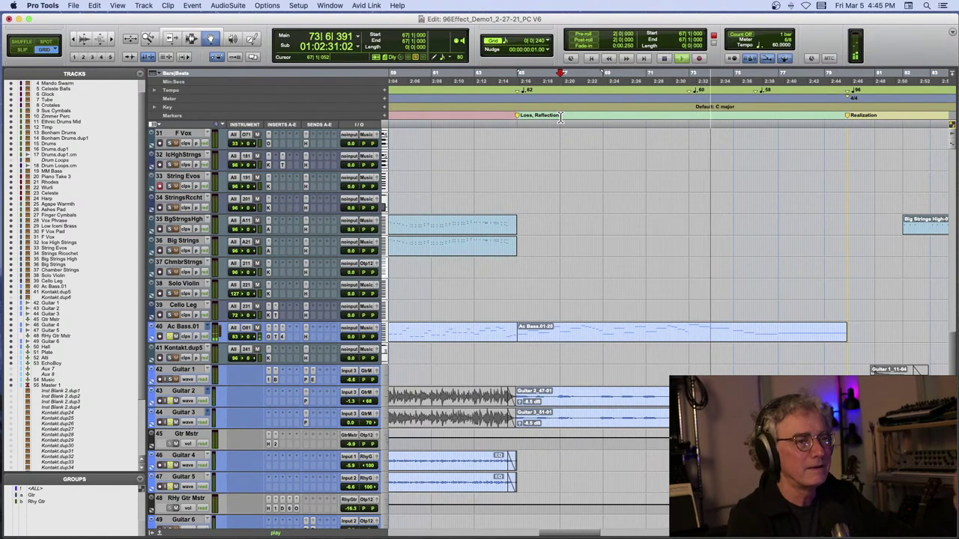
- Unsolo the tracks and play the end of Loss, Reflection in the full mix from bar 73 and again from bar 76
{"action": "key", "text": "space"}
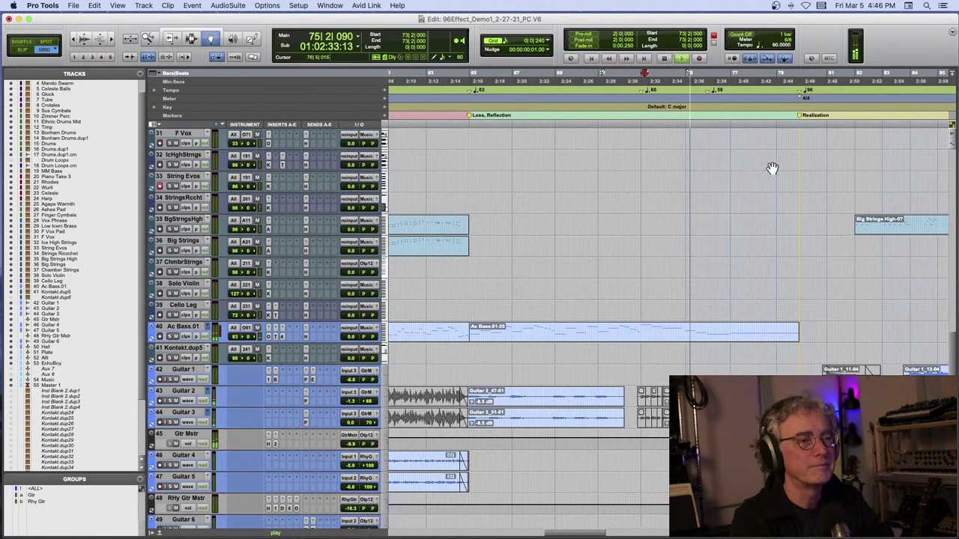
{"action": "scroll", "coordinate": [771, 168], "scroll_direction": "up", "scroll_amount": 6}
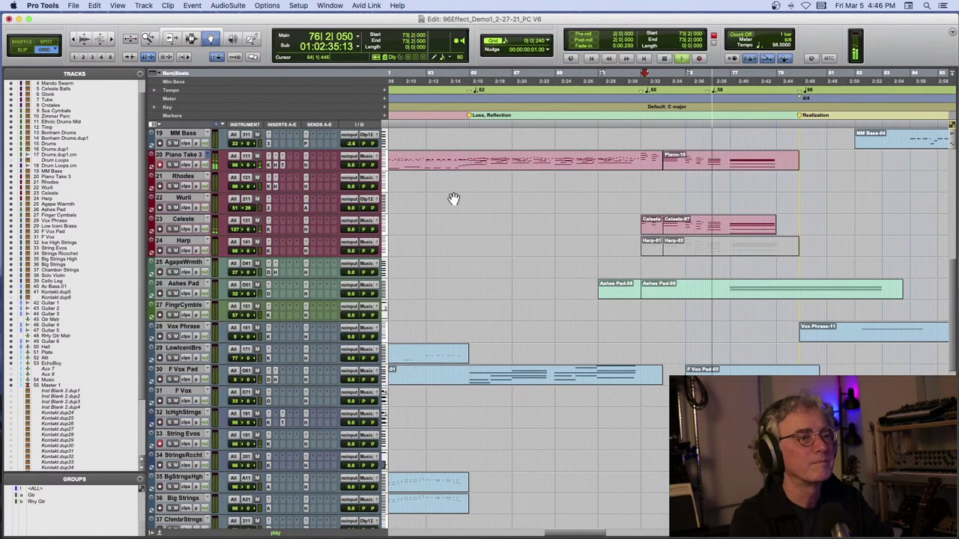
{"action": "key", "text": "space"}
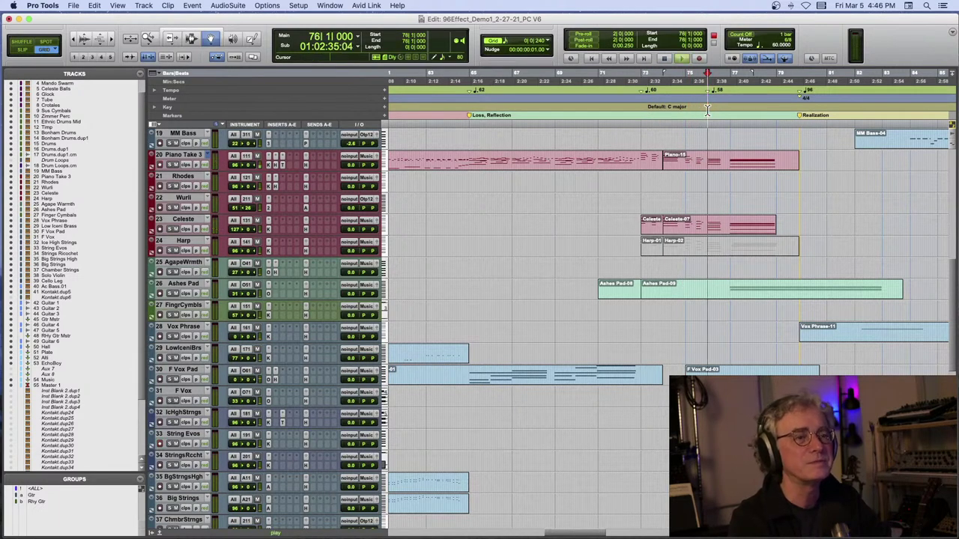
{"action": "key", "text": "space"}
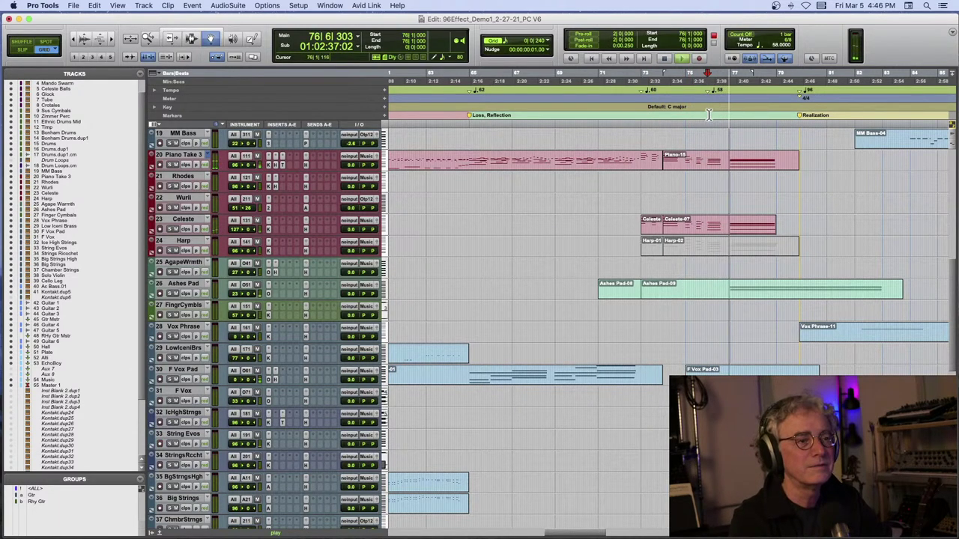
{"action": "scroll", "coordinate": [689, 238], "scroll_direction": "down", "scroll_amount": 2}
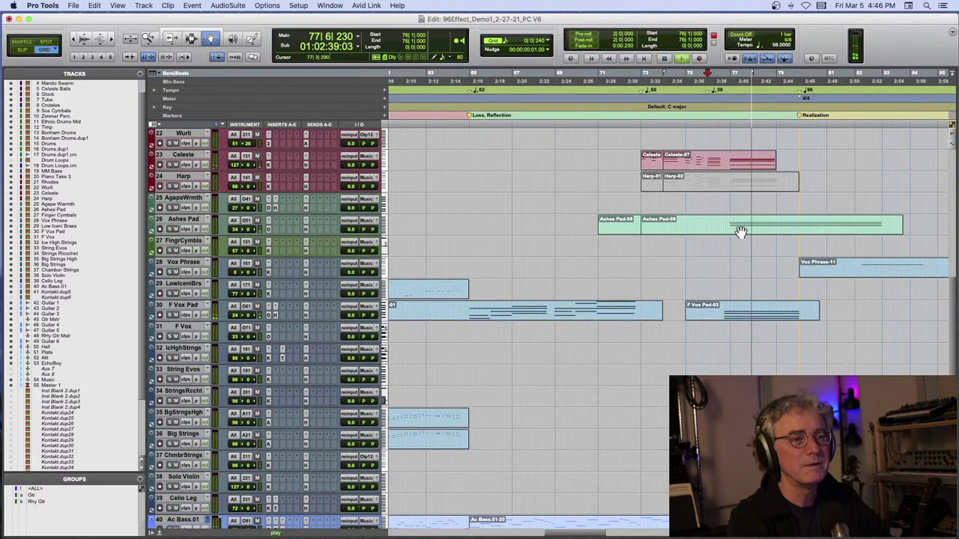
{"action": "scroll", "coordinate": [740, 231], "scroll_direction": "down", "scroll_amount": 6}
{"action": "key", "text": "space"}
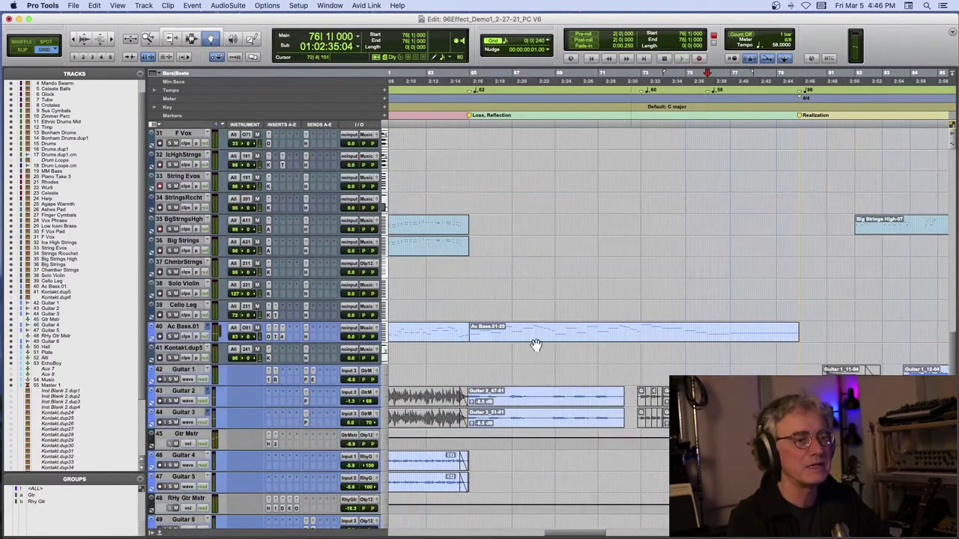
- Solo Guitar 2 and play the end of Loss, Reflection from bar 76 into Realization
{"action": "left_click", "coordinate": [172, 400]}
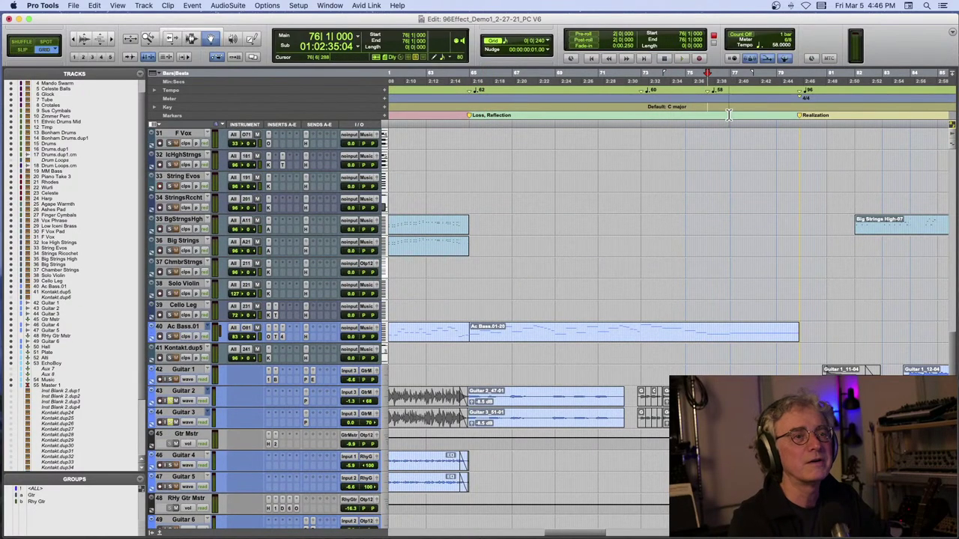
{"action": "key", "text": "space"}
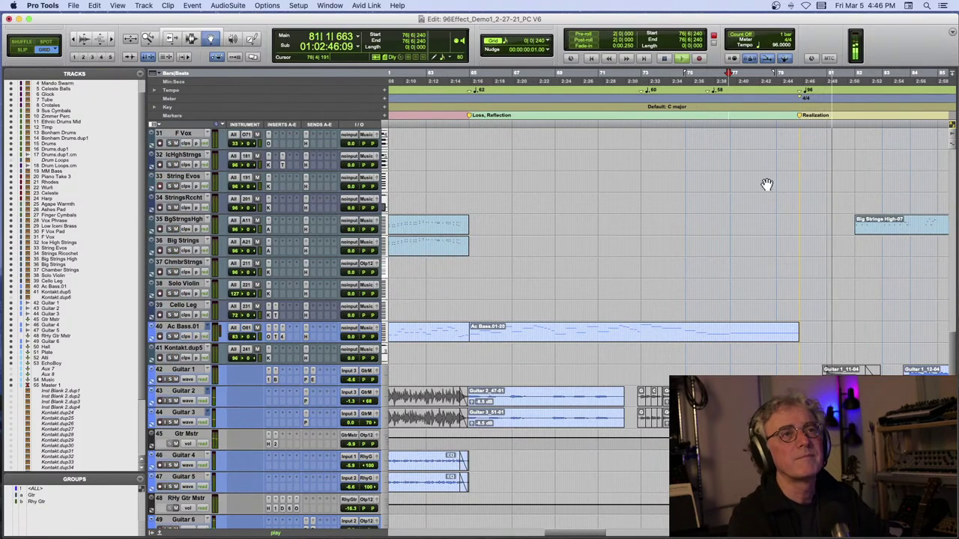
{"action": "key", "text": "space"}
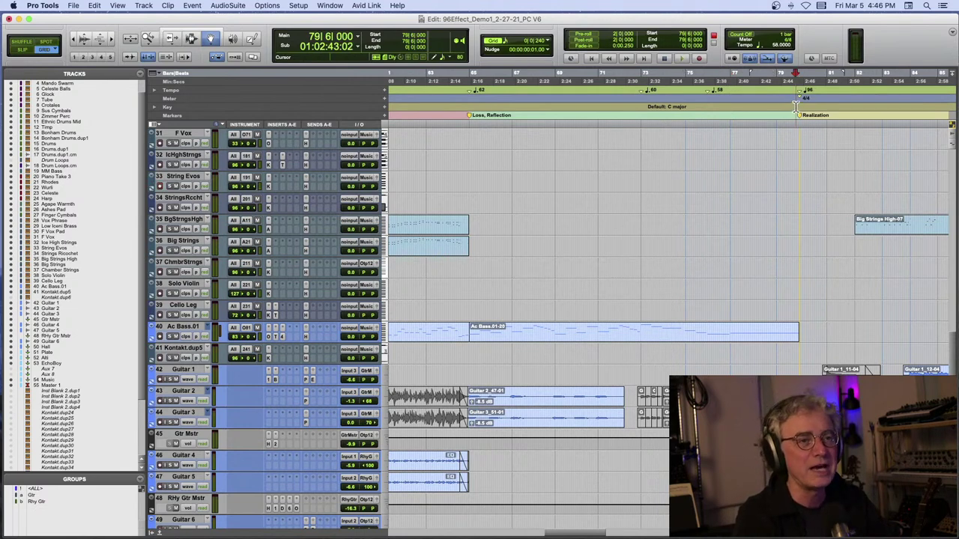
- Play the transition into Realization in the full mix from bar 79, following the pad, vocal and string tracks
{"action": "key", "text": "space"}
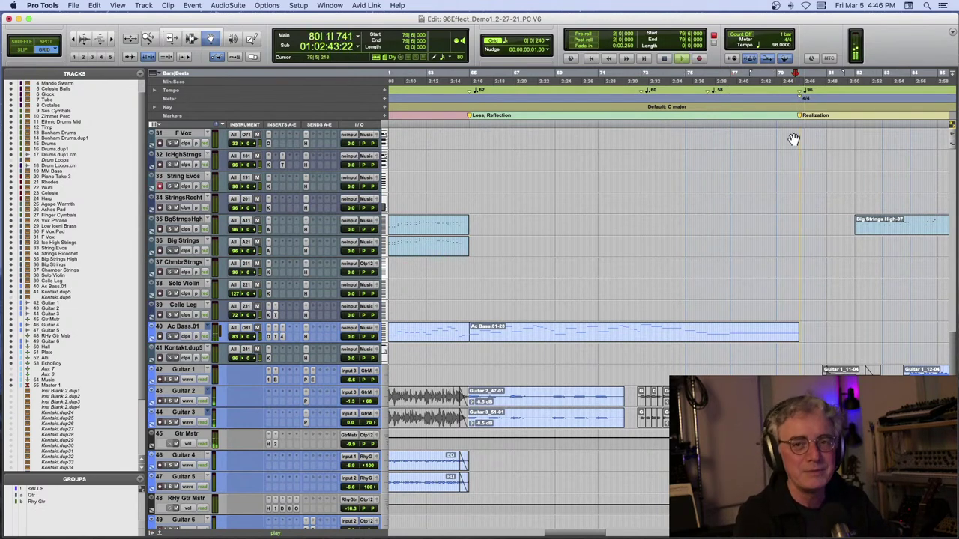
{"action": "scroll", "coordinate": [781, 159], "scroll_direction": "up", "scroll_amount": 5}
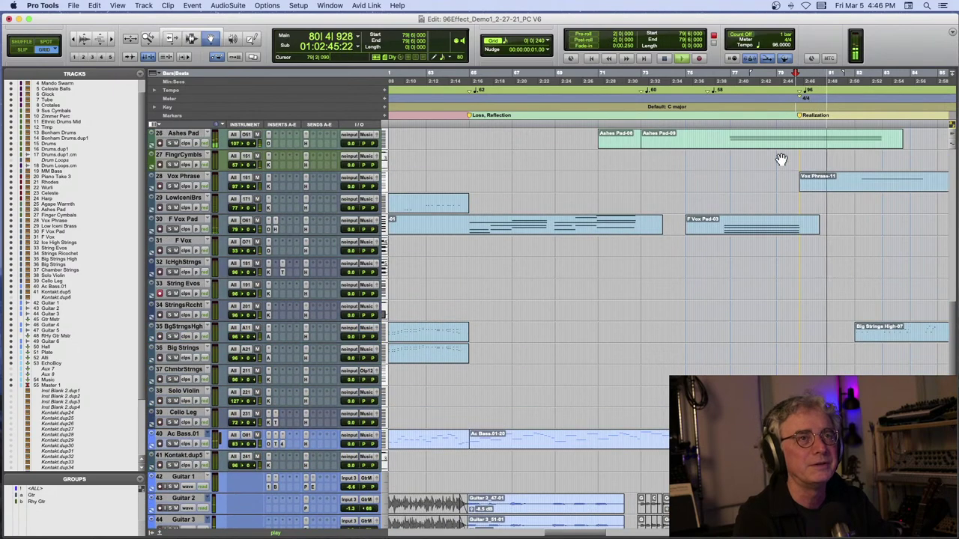
{"action": "scroll", "coordinate": [781, 159], "scroll_direction": "right", "scroll_amount": 2}
{"action": "scroll", "coordinate": [781, 159], "scroll_direction": "up", "scroll_amount": 1}
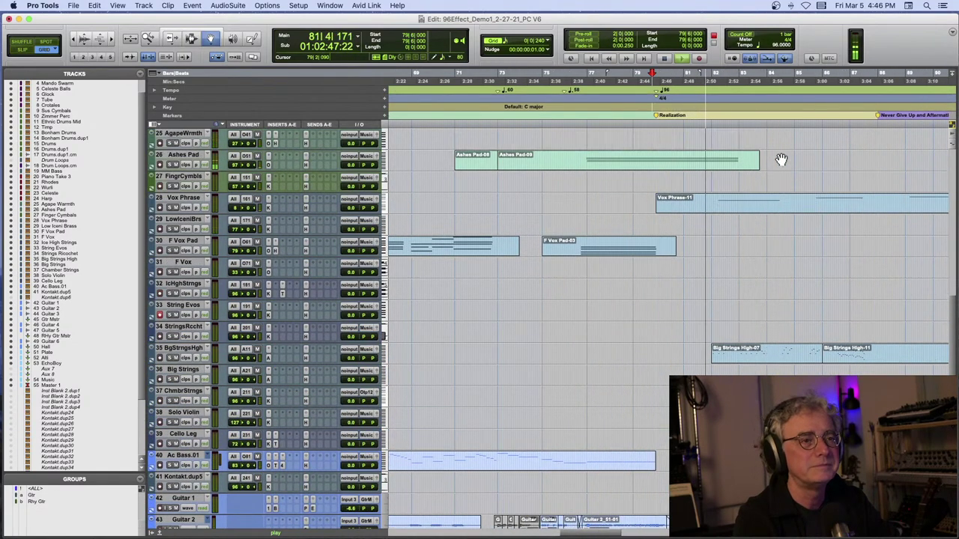
{"action": "scroll", "coordinate": [781, 159], "scroll_direction": "up", "scroll_amount": 1}
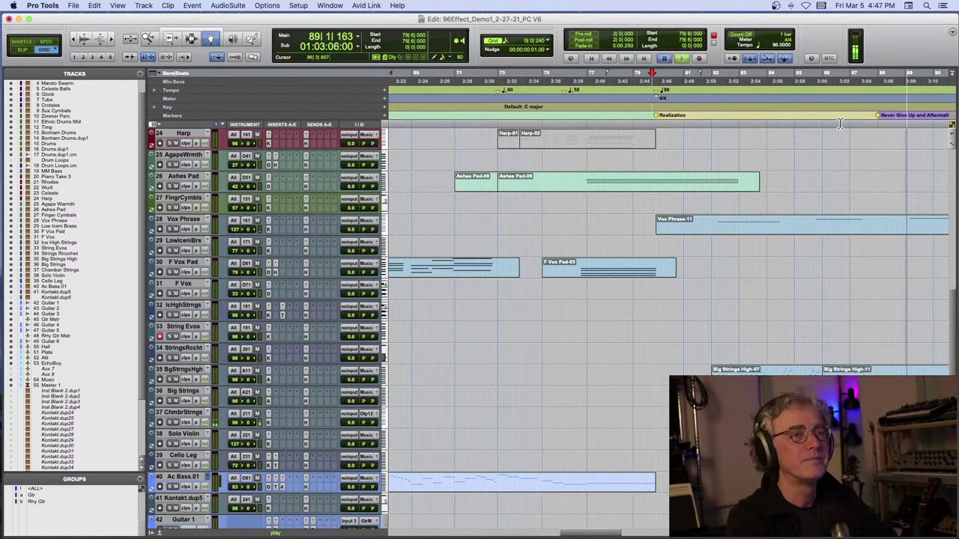
{"action": "key", "text": "space"}
- Solo the Drum Loops.cm track and play it from bar 79 into Realization
{"action": "scroll", "coordinate": [772, 153], "scroll_direction": "up", "scroll_amount": 5}
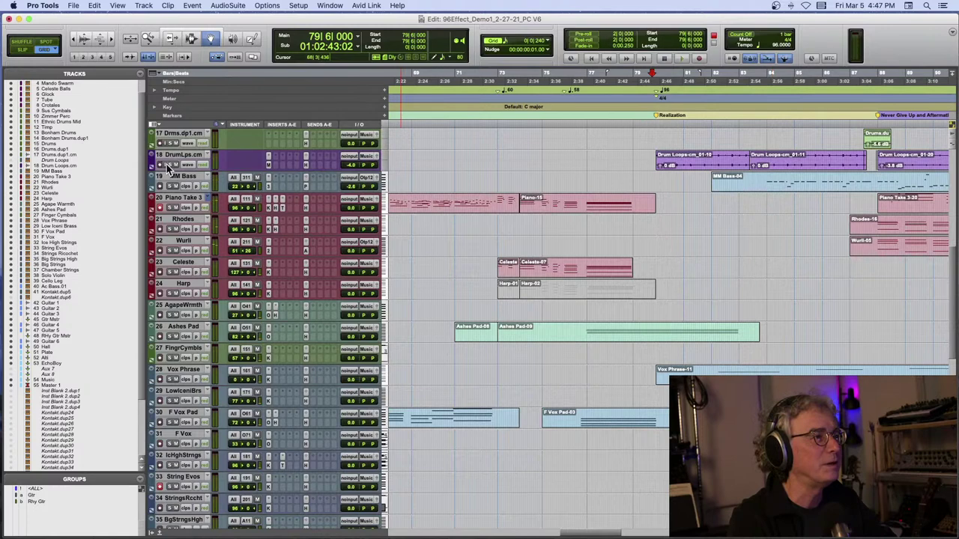
{"action": "scroll", "coordinate": [461, 140], "scroll_direction": "down", "scroll_amount": 2}
{"action": "scroll", "coordinate": [624, 140], "scroll_direction": "up", "scroll_amount": 4}
{"action": "scroll", "coordinate": [623, 140], "scroll_direction": "left", "scroll_amount": 1}
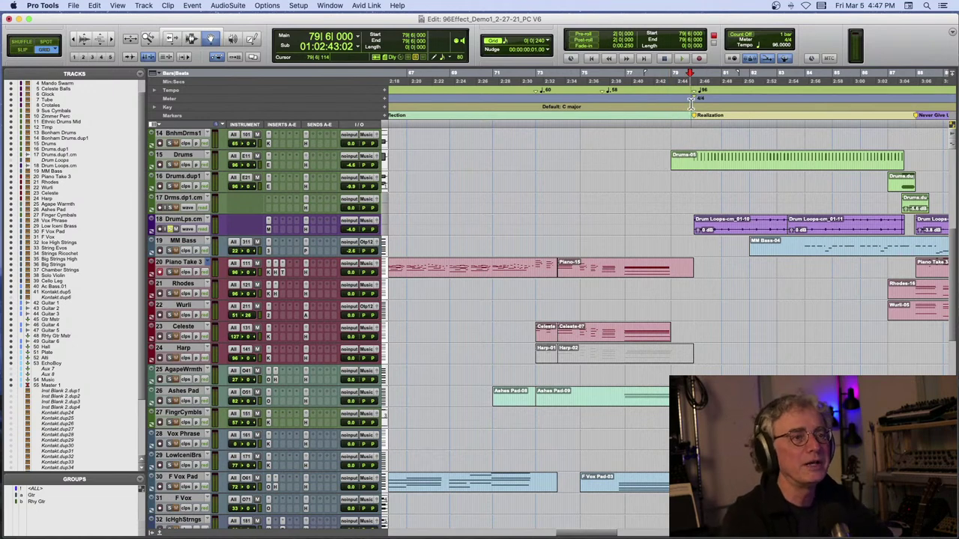
{"action": "key", "text": "space"}
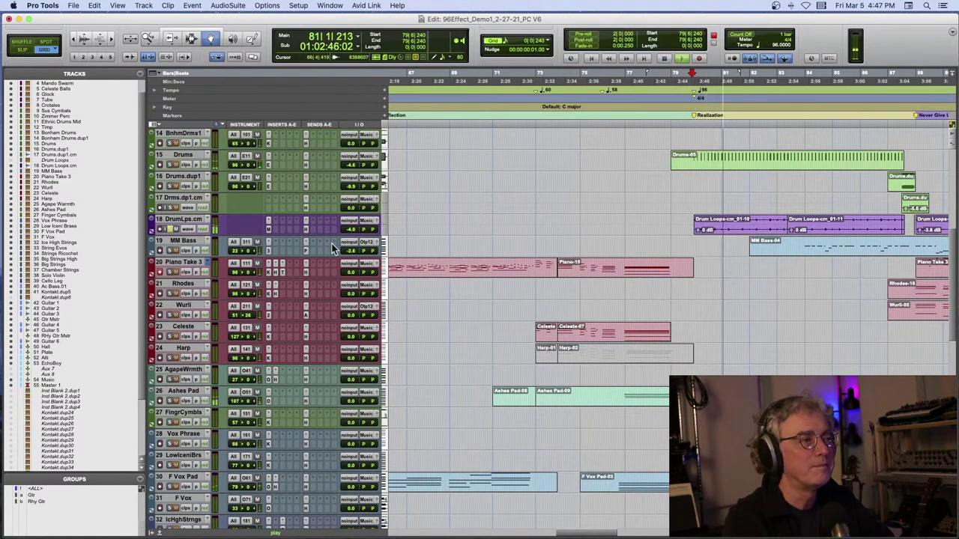
- Inspect the Moog Multimode Filter XL insert on Drum Loops.cm during playback, then close it and play on in the full mix
{"action": "left_click", "coordinate": [269, 229]}
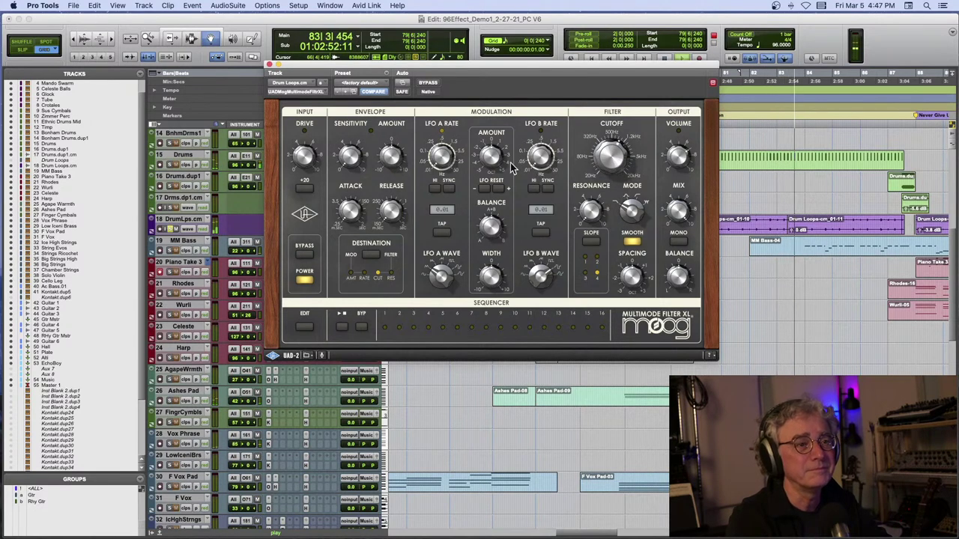
{"action": "left_click", "coordinate": [270, 65]}
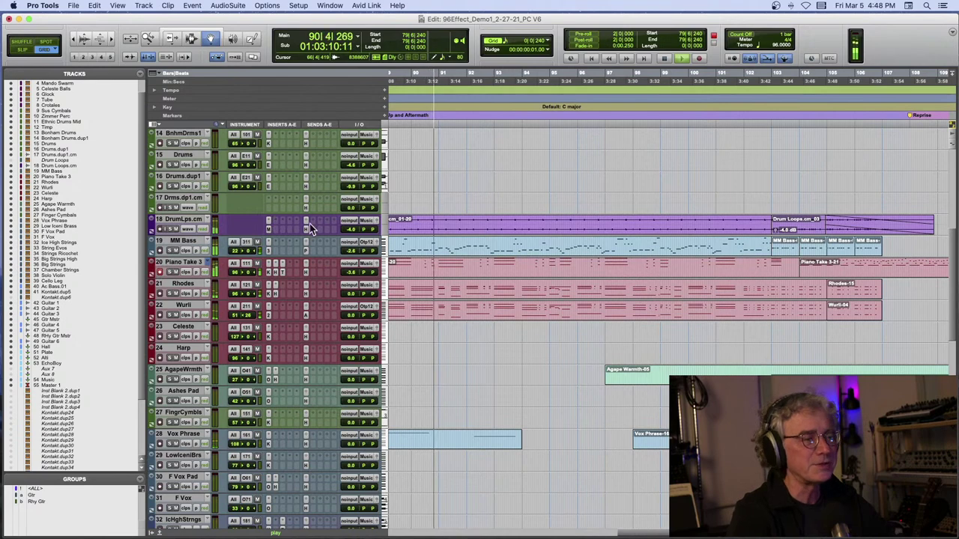
{"action": "key", "text": "space"}
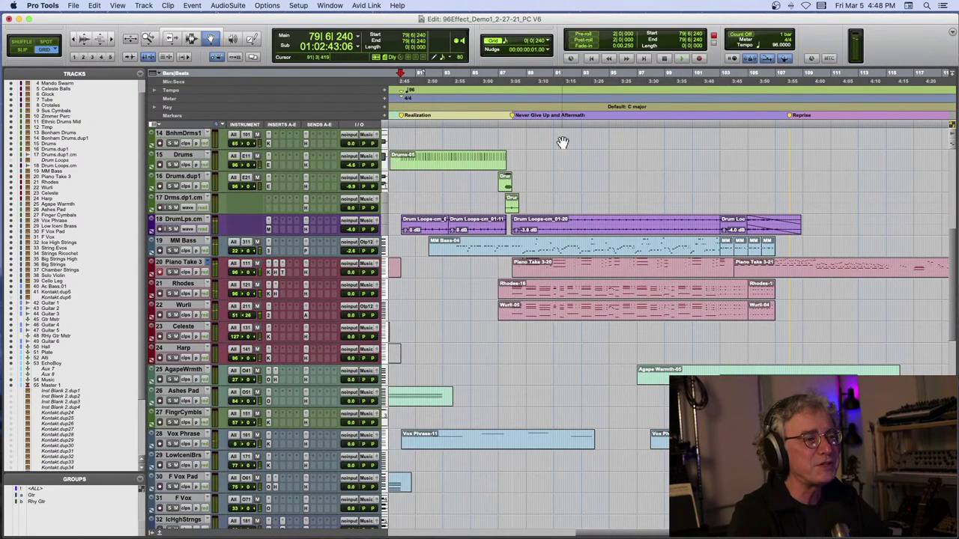
- Solo Guitar 4, Guitar 5 and MM Bass and play them from bar 87 into Never Give Up and Aftermath, repeating the passage
{"action": "scroll", "coordinate": [547, 159], "scroll_direction": "down", "scroll_amount": 15}
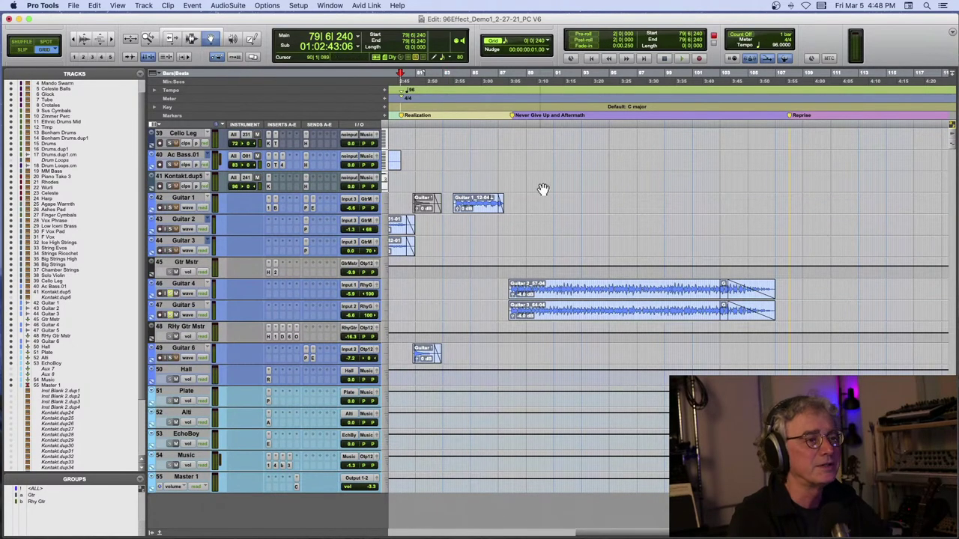
{"action": "key", "text": "space"}
{"action": "scroll", "coordinate": [486, 278], "scroll_direction": "up", "scroll_amount": 7}
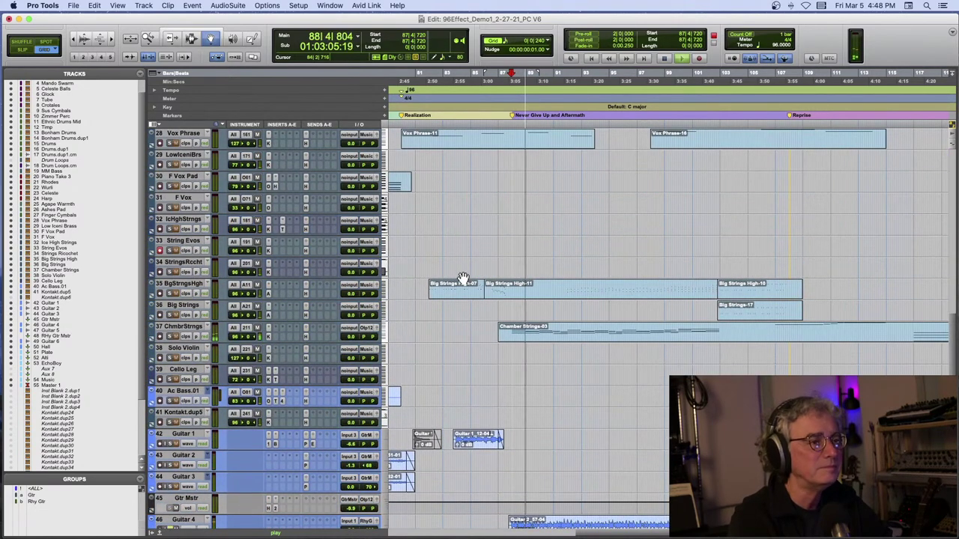
{"action": "scroll", "coordinate": [463, 278], "scroll_direction": "up", "scroll_amount": 4}
{"action": "scroll", "coordinate": [434, 273], "scroll_direction": "up", "scroll_amount": 2}
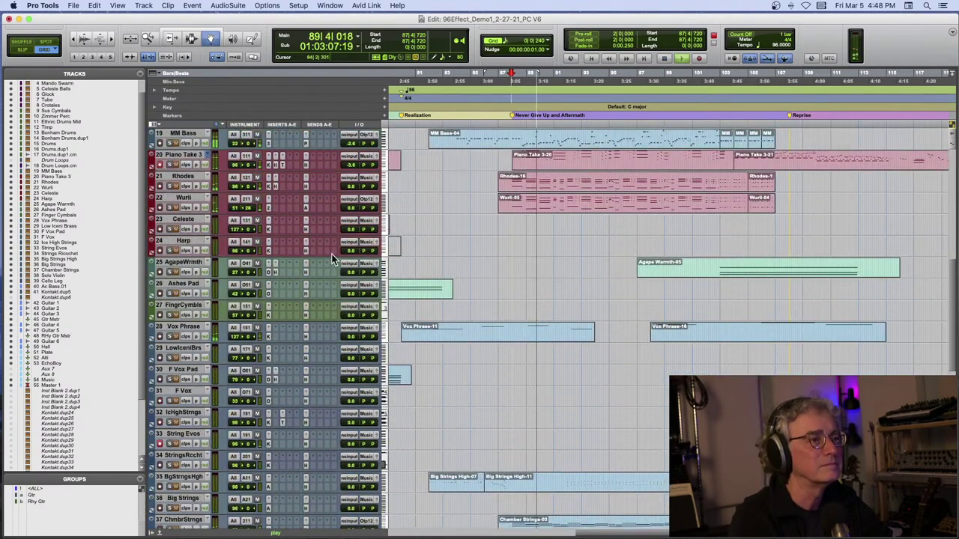
{"action": "scroll", "coordinate": [289, 221], "scroll_direction": "up", "scroll_amount": 2}
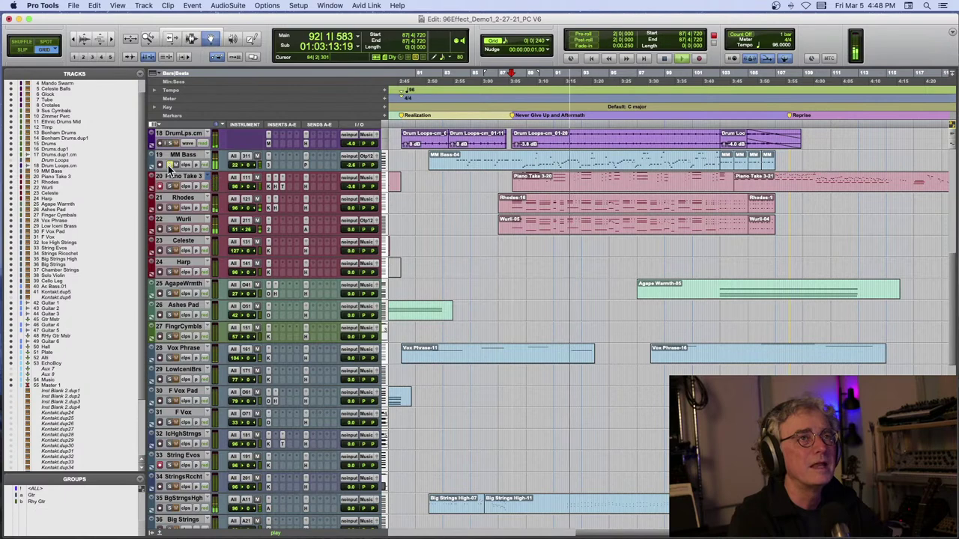
{"action": "key", "text": "space"}
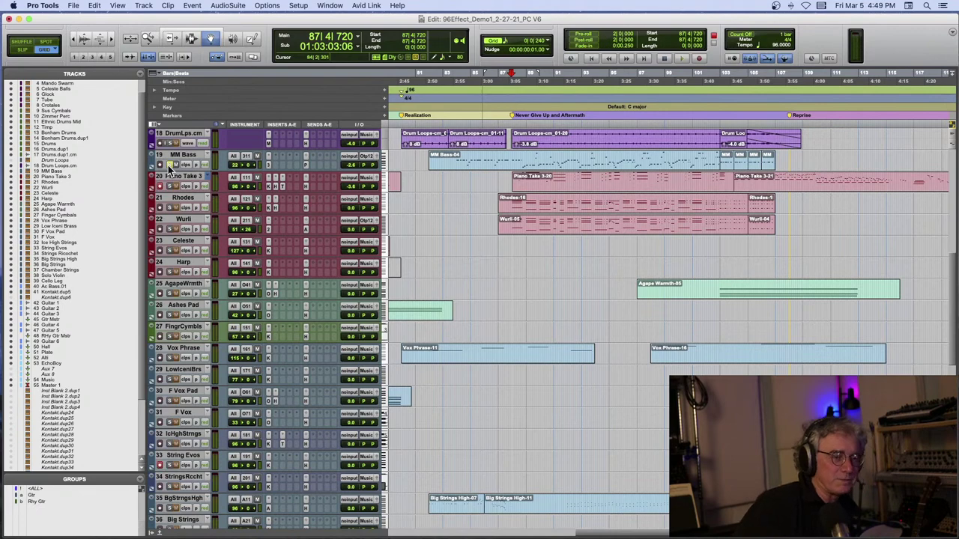
{"action": "key", "text": "space"}
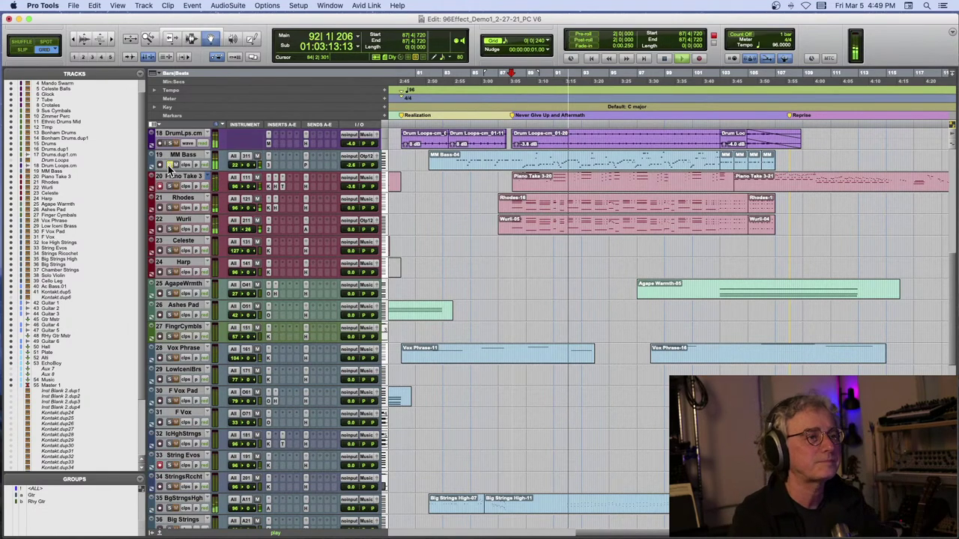
{"action": "key", "text": "space"}
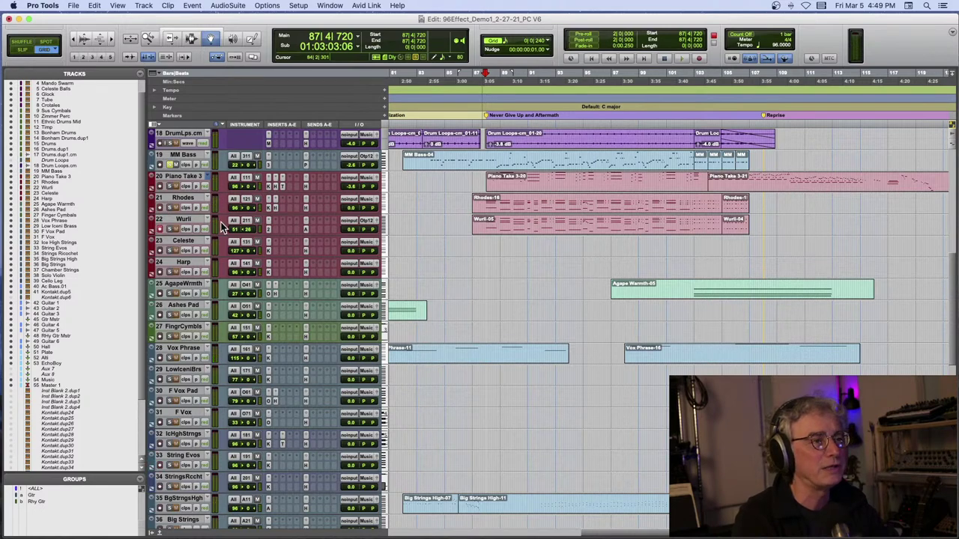
- Solo Rhodes, Wurli and MM Bass and play them together from bar 87
{"action": "key", "text": "space"}
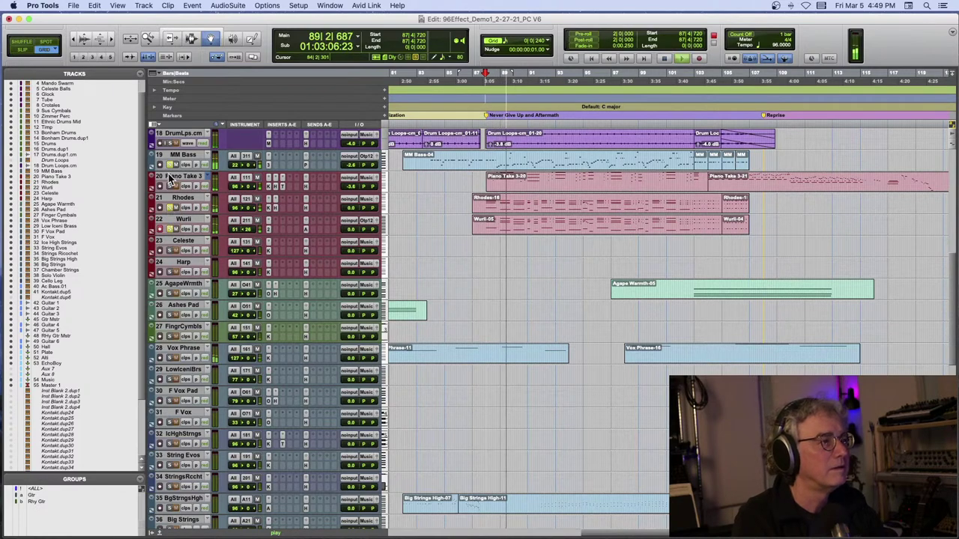
{"action": "scroll", "coordinate": [358, 253], "scroll_direction": "down", "scroll_amount": 5}
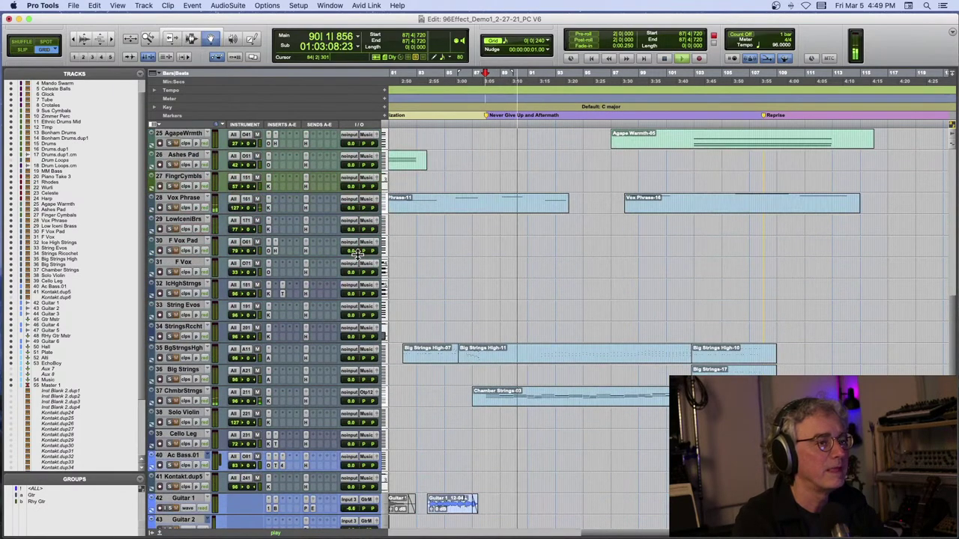
{"action": "scroll", "coordinate": [358, 254], "scroll_direction": "down", "scroll_amount": 10}
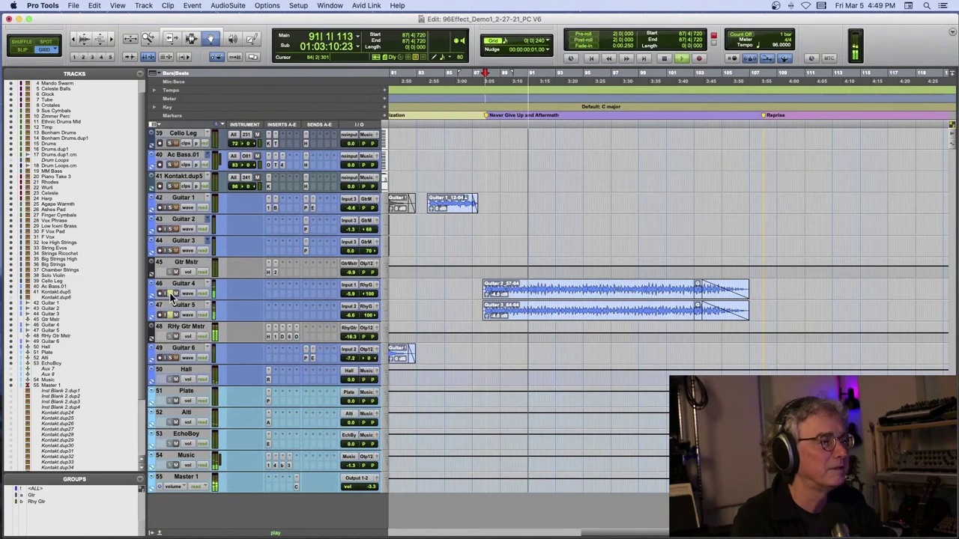
{"action": "scroll", "coordinate": [346, 277], "scroll_direction": "up", "scroll_amount": 10}
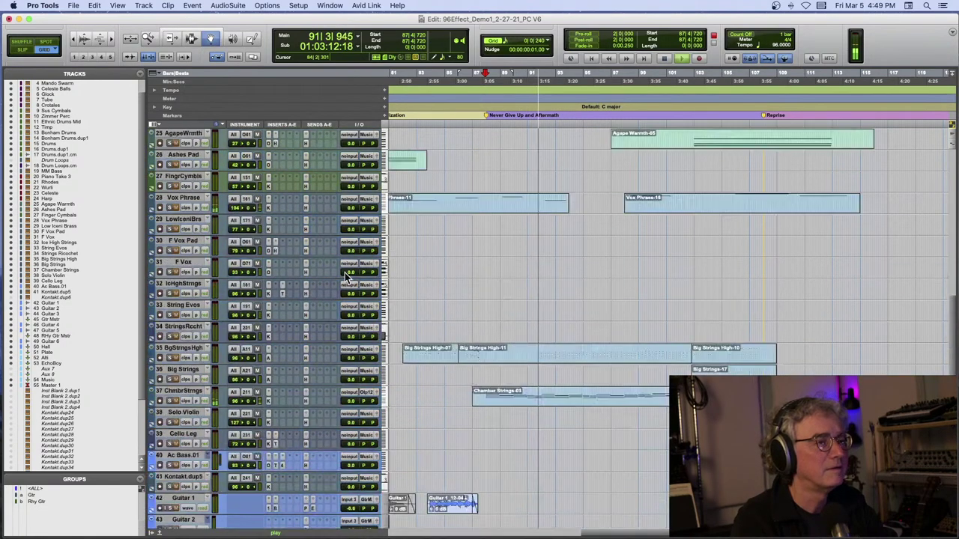
{"action": "scroll", "coordinate": [346, 276], "scroll_direction": "up", "scroll_amount": 4}
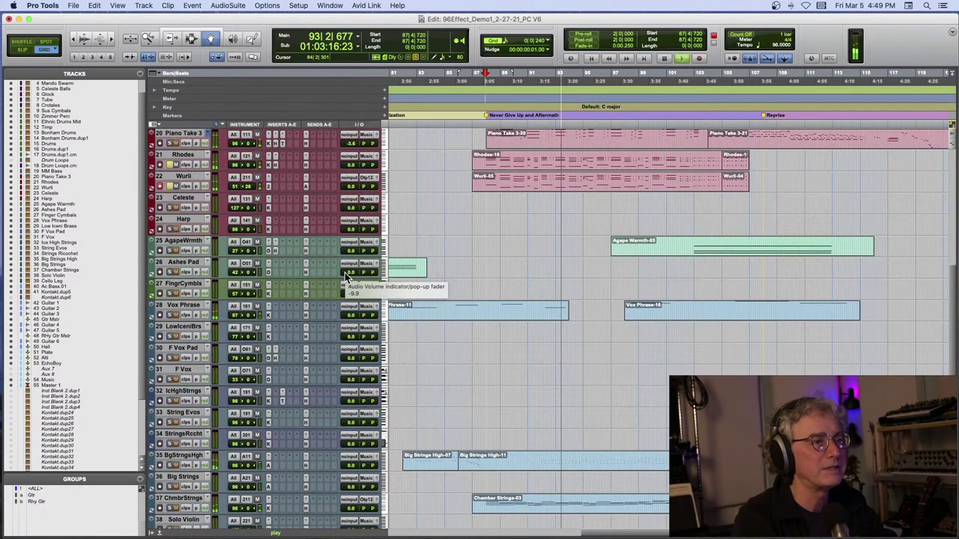
{"action": "scroll", "coordinate": [345, 273], "scroll_direction": "up", "scroll_amount": 1}
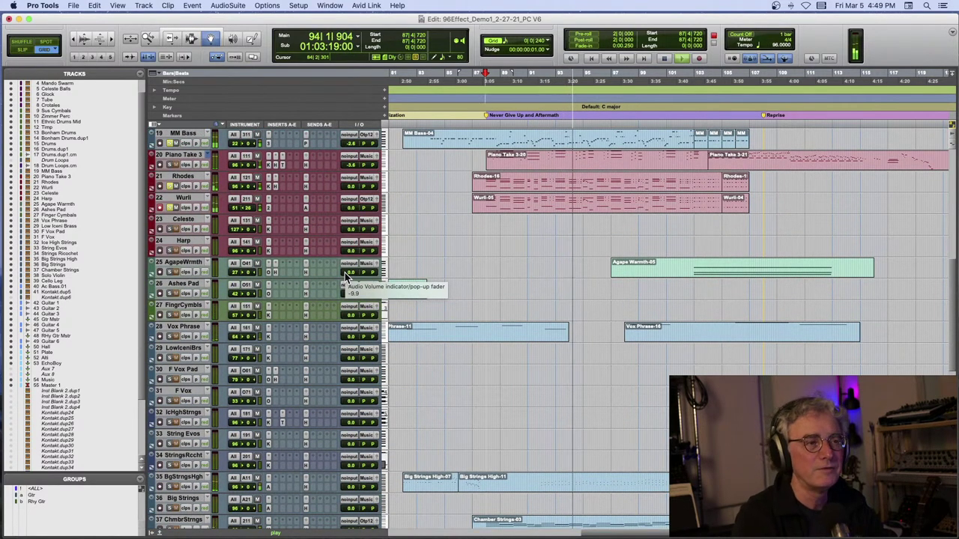
{"action": "key", "text": "space"}
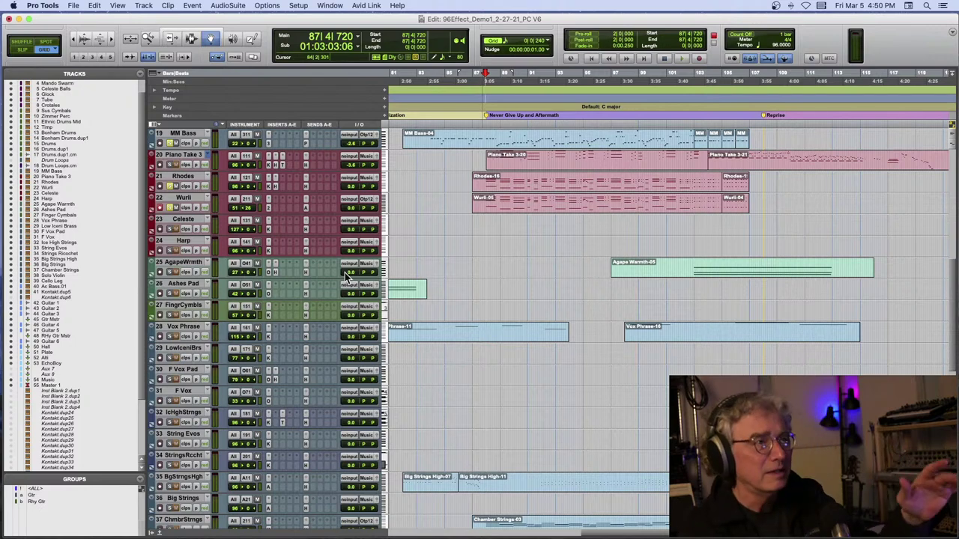
- Play the soloed tracks from bar 93 while reviewing the mallet, percussion and drum tracks above them
{"action": "scroll", "coordinate": [346, 277], "scroll_direction": "right", "scroll_amount": 2}
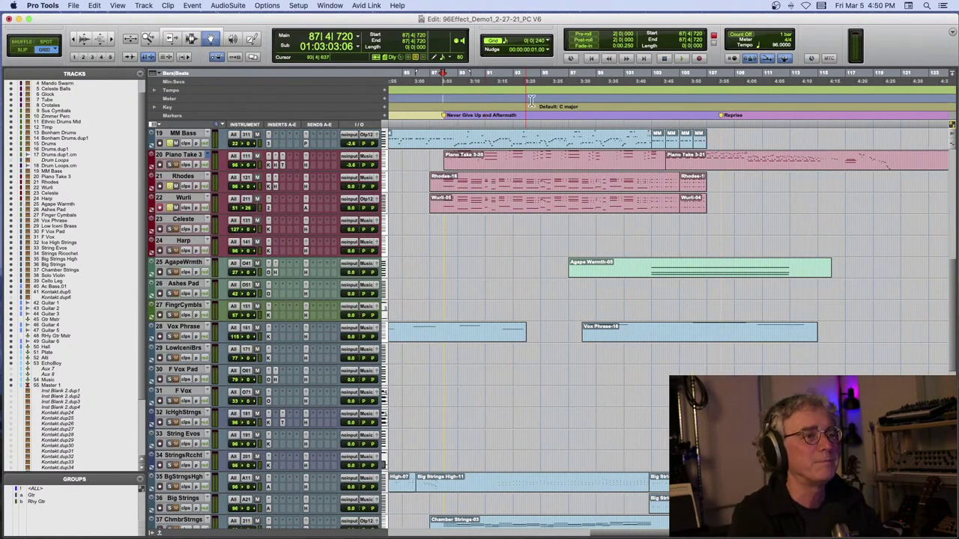
{"action": "key", "text": "space"}
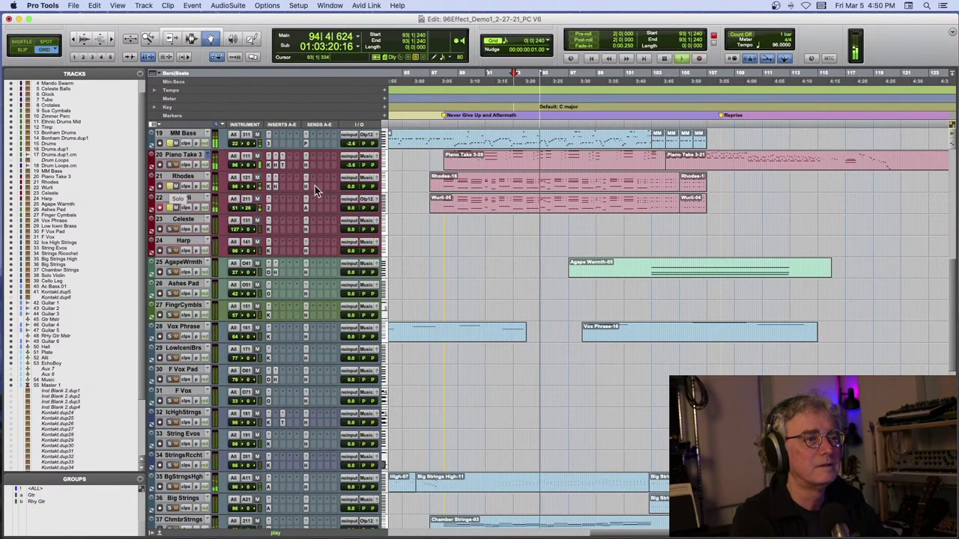
{"action": "scroll", "coordinate": [411, 189], "scroll_direction": "up", "scroll_amount": 6}
{"action": "scroll", "coordinate": [412, 189], "scroll_direction": "up", "scroll_amount": 7}
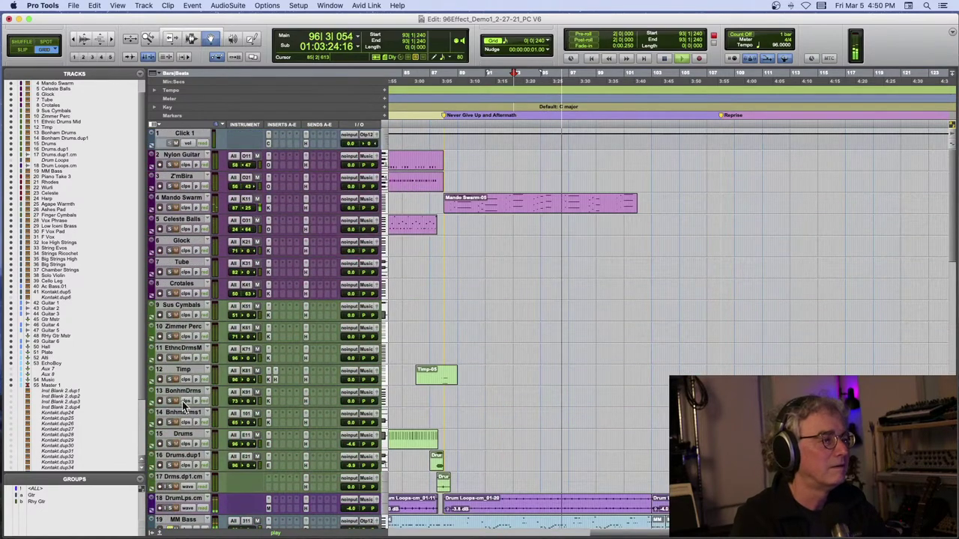
{"action": "scroll", "coordinate": [193, 316], "scroll_direction": "down", "scroll_amount": 7}
{"action": "scroll", "coordinate": [193, 316], "scroll_direction": "down", "scroll_amount": 3}
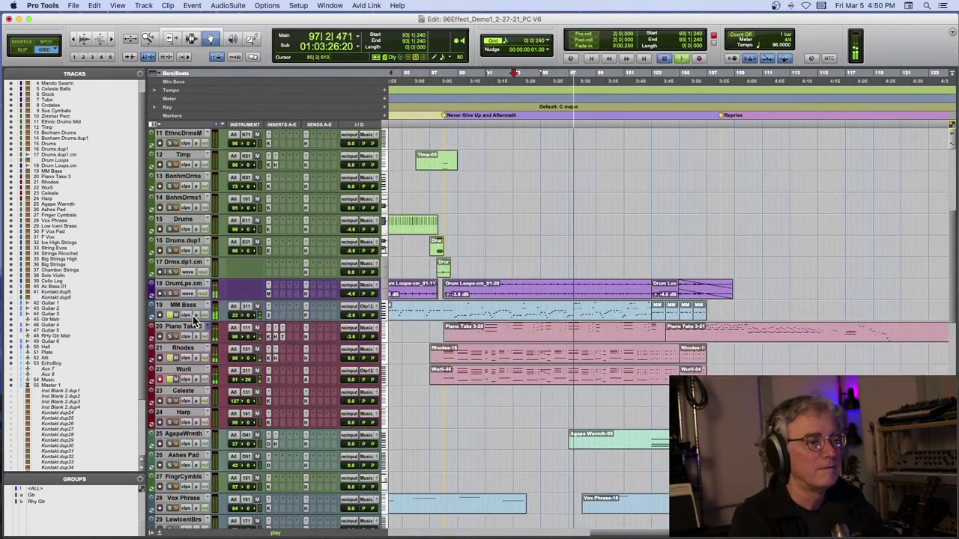
- Unsolo the tracks and play Never Give Up and Aftermath in the full mix from bar 88
{"action": "key", "text": "space"}
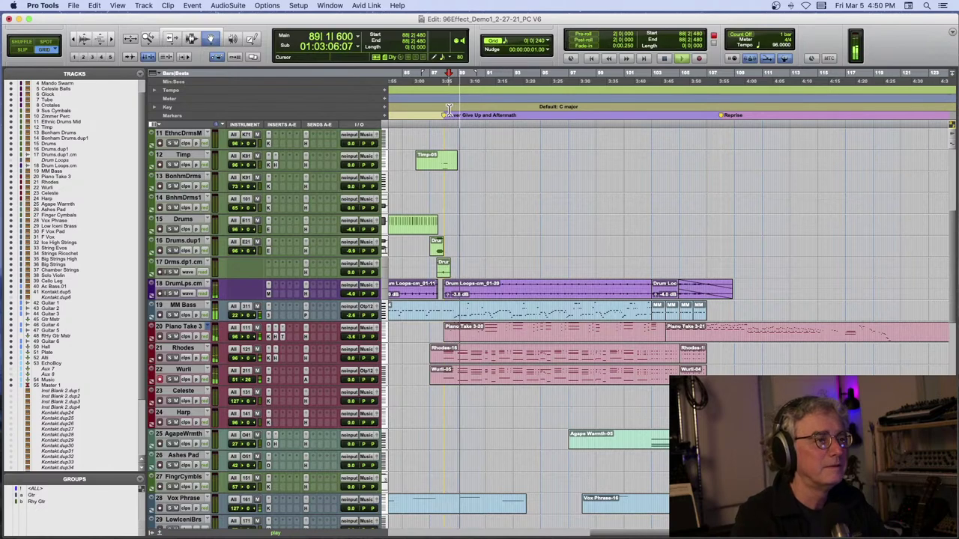
{"action": "scroll", "coordinate": [487, 167], "scroll_direction": "left", "scroll_amount": 5}
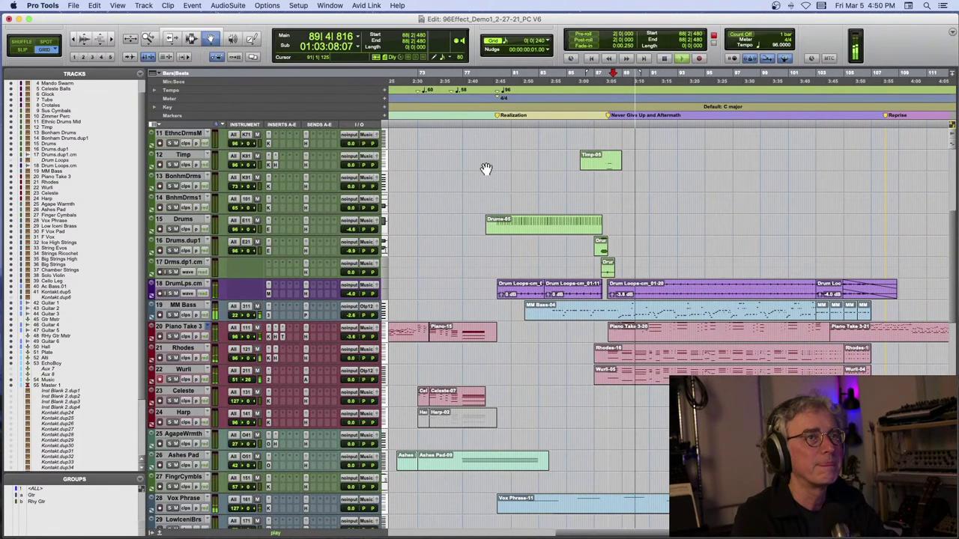
{"action": "key", "text": "ctrl+Up"}
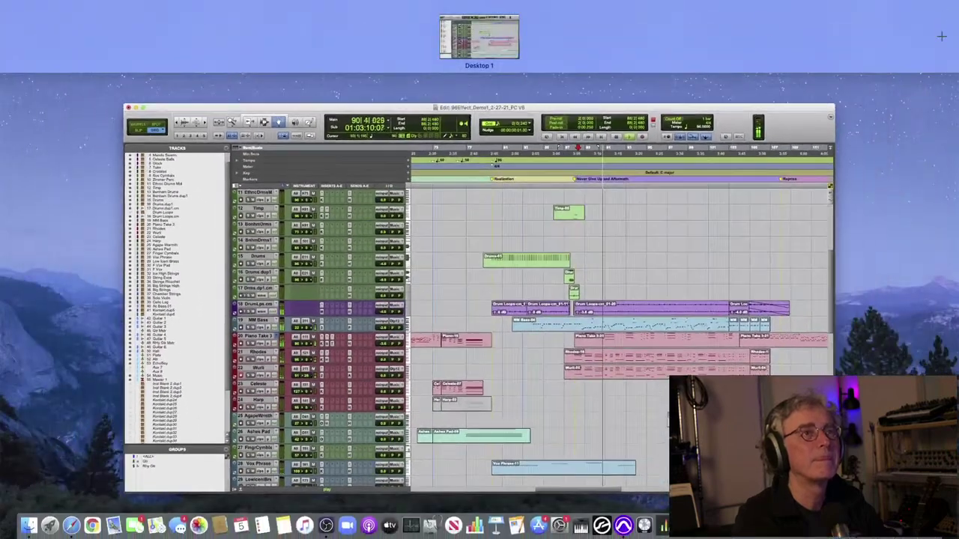
{"action": "left_click", "coordinate": [734, 190]}
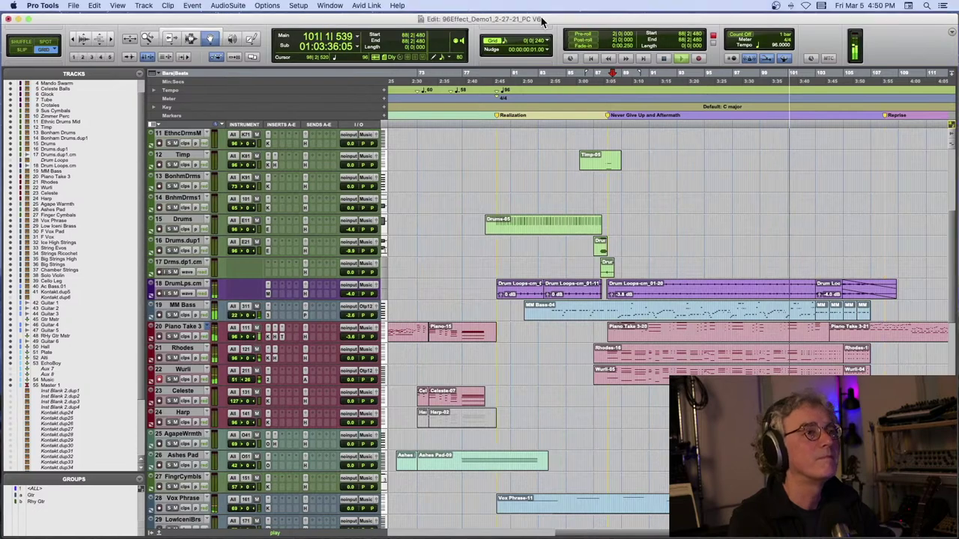
- Solo Chamber Strings and Big Strings High and play them from bar 87 into Never Give Up and Aftermath
{"action": "key", "text": "space"}
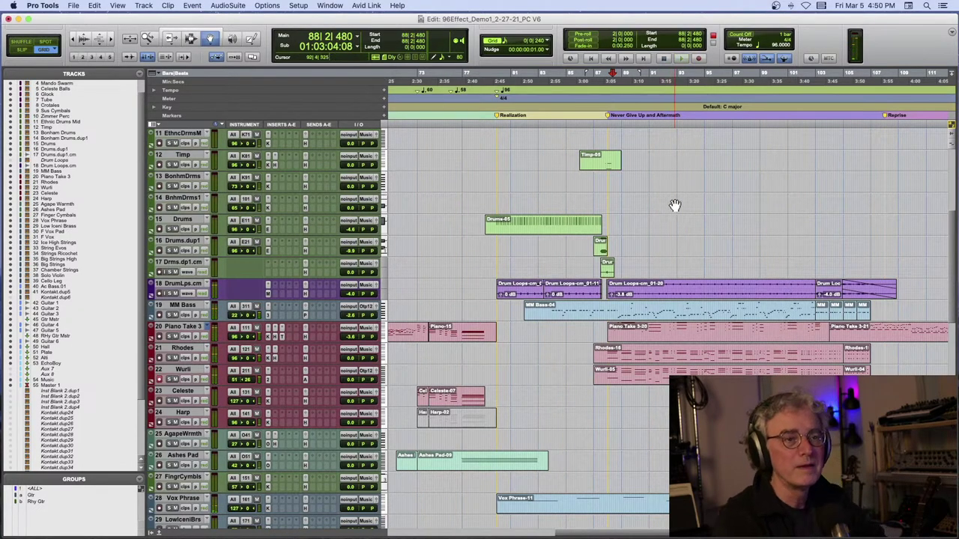
{"action": "scroll", "coordinate": [674, 204], "scroll_direction": "up", "scroll_amount": 10}
{"action": "scroll", "coordinate": [674, 204], "scroll_direction": "down", "scroll_amount": 12}
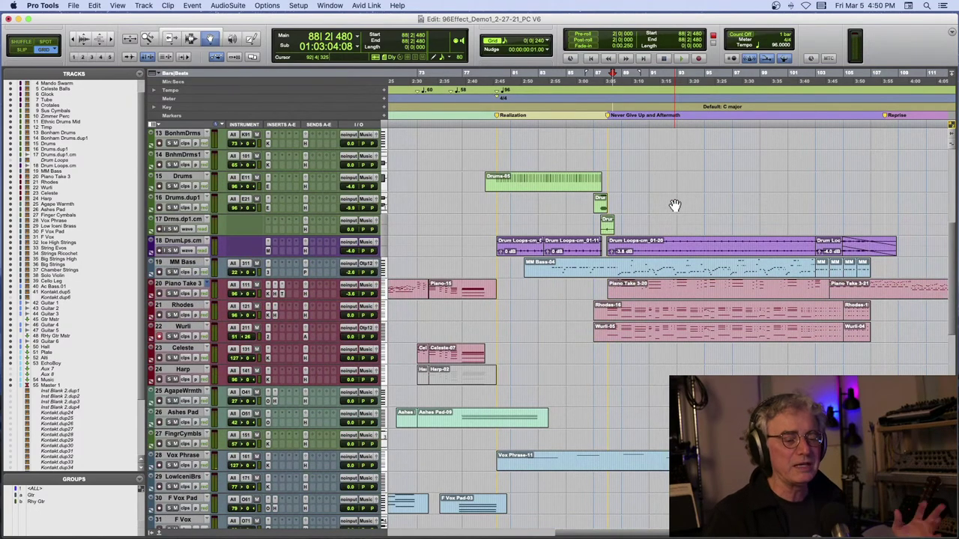
{"action": "scroll", "coordinate": [674, 205], "scroll_direction": "down", "scroll_amount": 19}
{"action": "scroll", "coordinate": [674, 205], "scroll_direction": "down", "scroll_amount": 6}
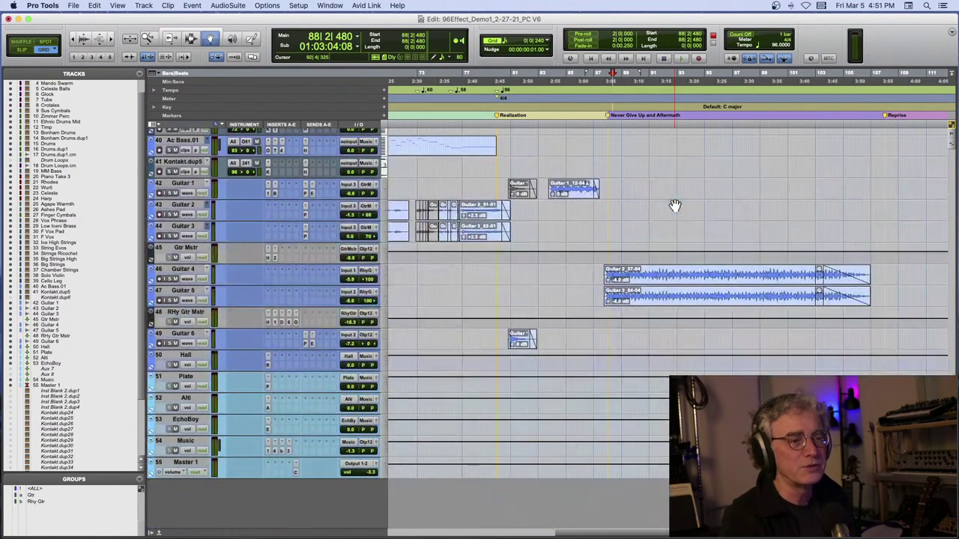
{"action": "scroll", "coordinate": [674, 204], "scroll_direction": "up", "scroll_amount": 5}
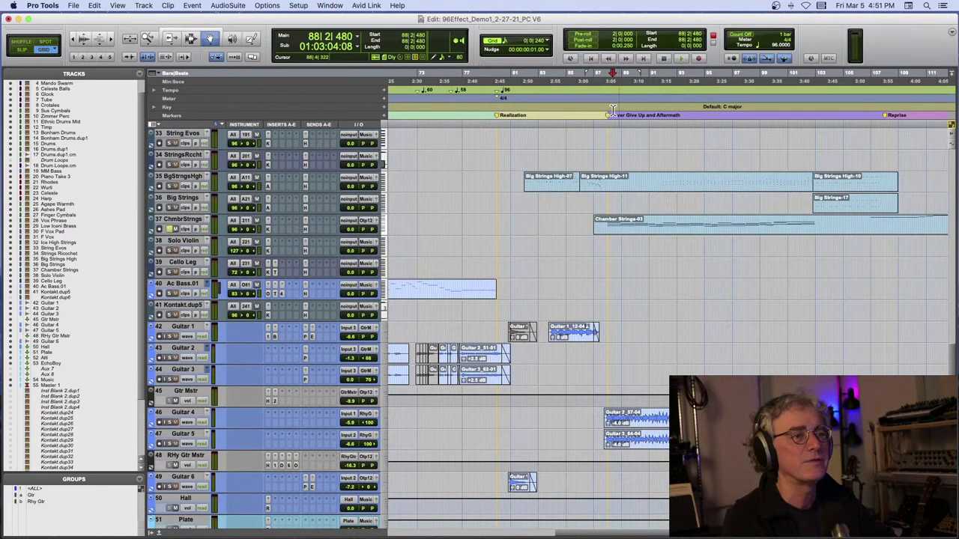
{"action": "key", "text": "space"}
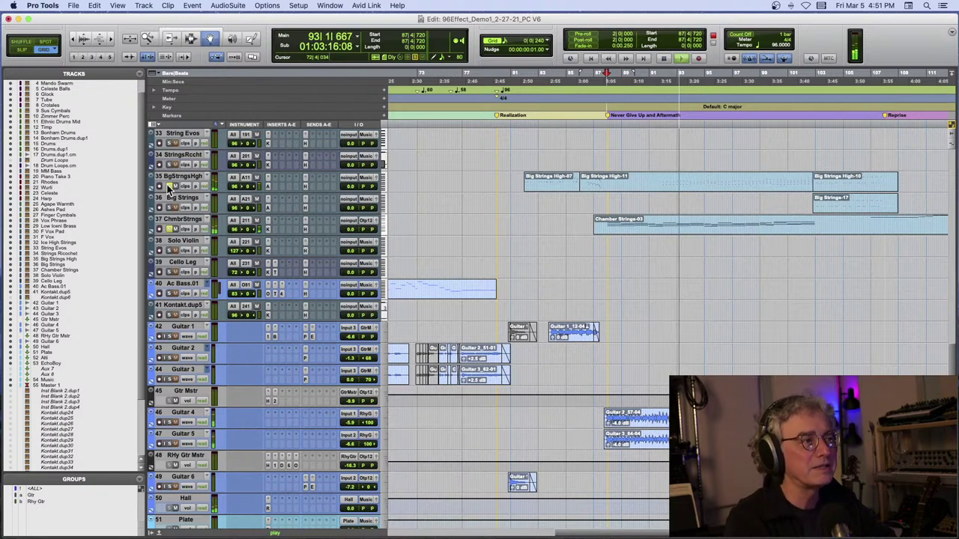
{"action": "key", "text": "space"}
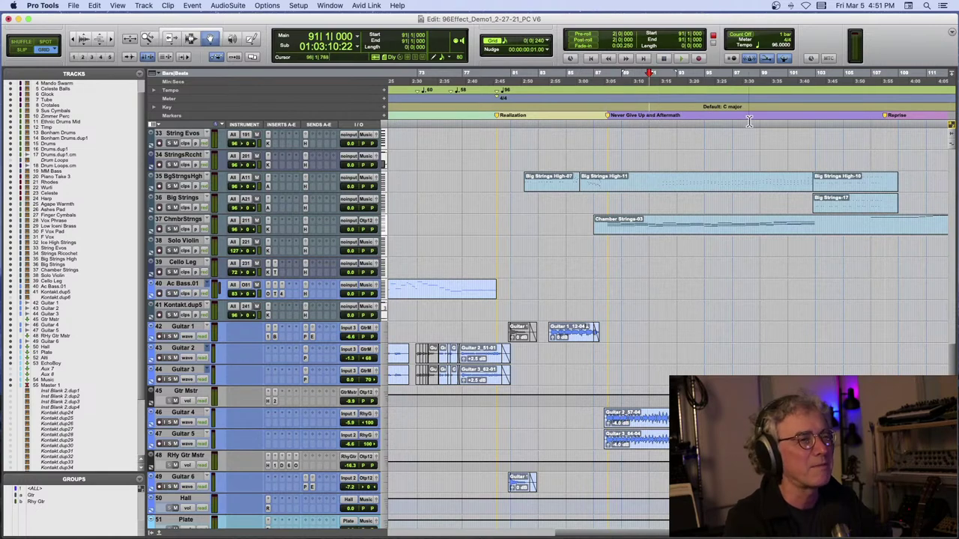
- Unsolo the string tracks and play the full mix from bar 91, then from bar 101 toward Reprise
{"action": "key", "text": "space"}
{"action": "key", "text": "space"}
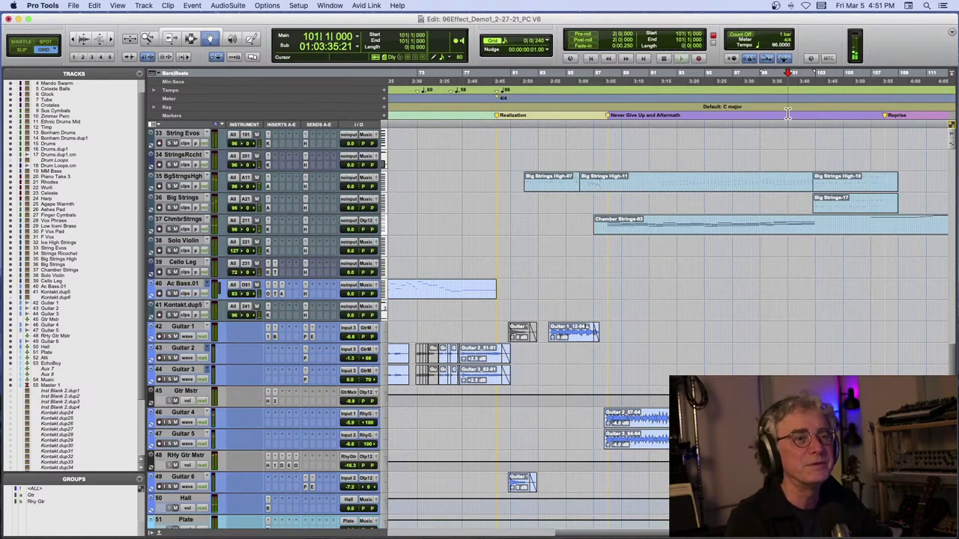
{"action": "key", "text": "space"}
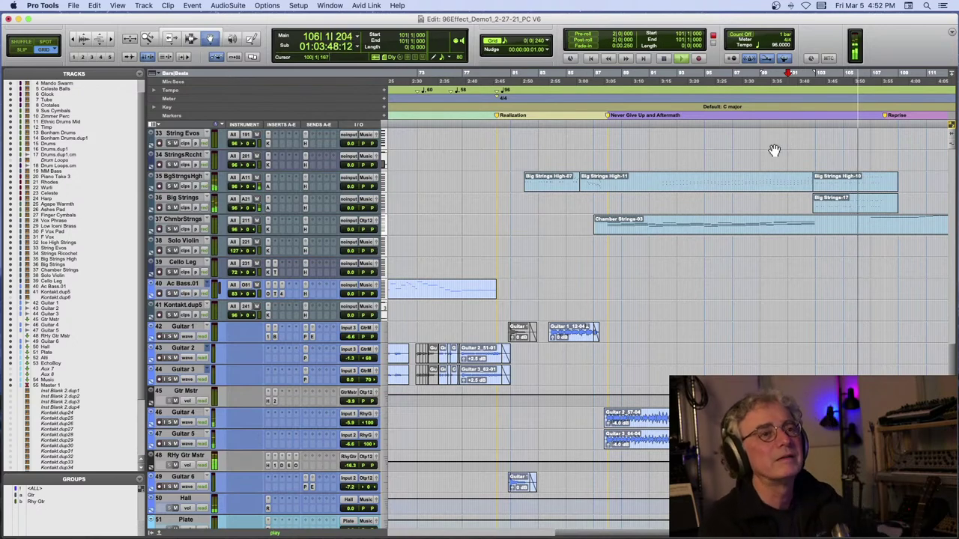
{"action": "scroll", "coordinate": [779, 146], "scroll_direction": "up", "scroll_amount": 10}
{"action": "scroll", "coordinate": [774, 150], "scroll_direction": "down", "scroll_amount": 3}
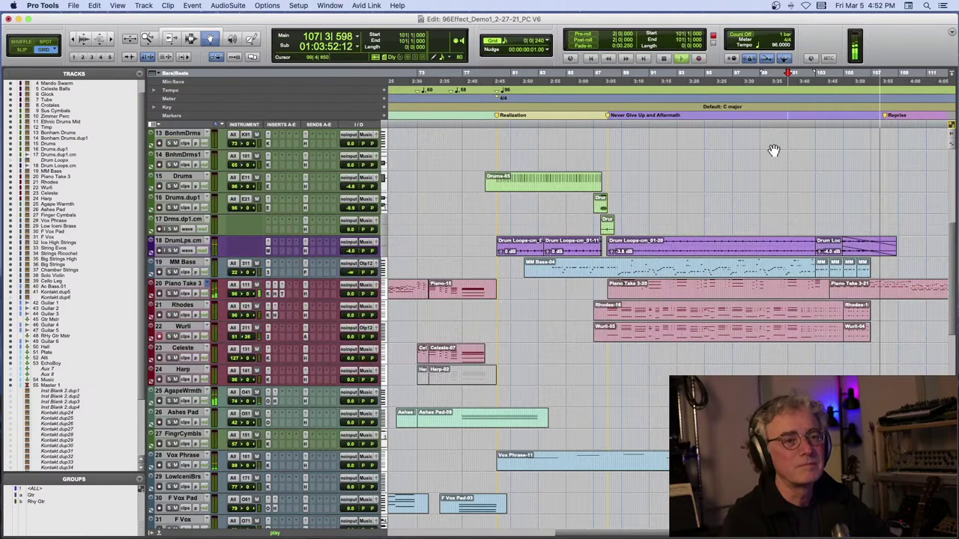
{"action": "key", "text": "space"}
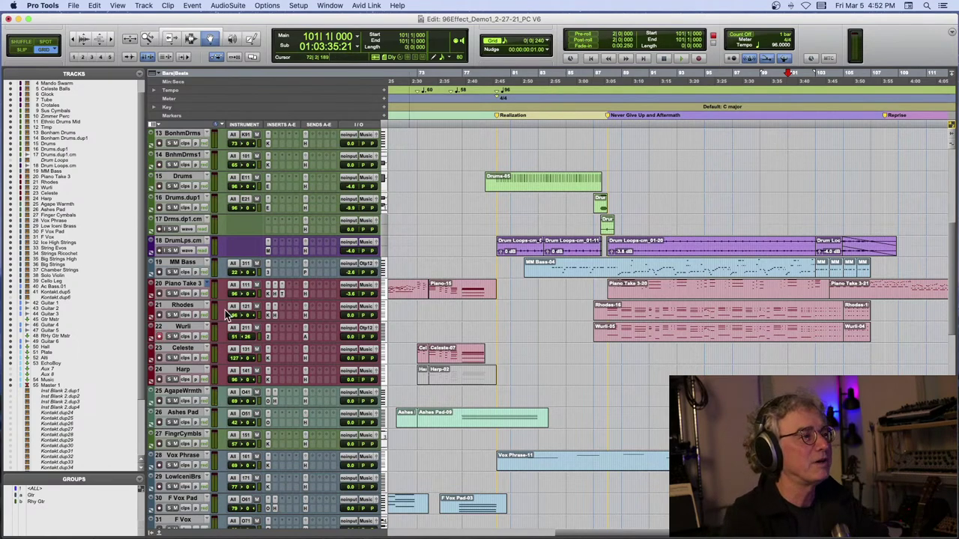
- Unsolo Piano Take 3 and play the full mix from bar 104 through the Reprise, following the remaining clips
{"action": "scroll", "coordinate": [173, 293], "scroll_direction": "down", "scroll_amount": 1}
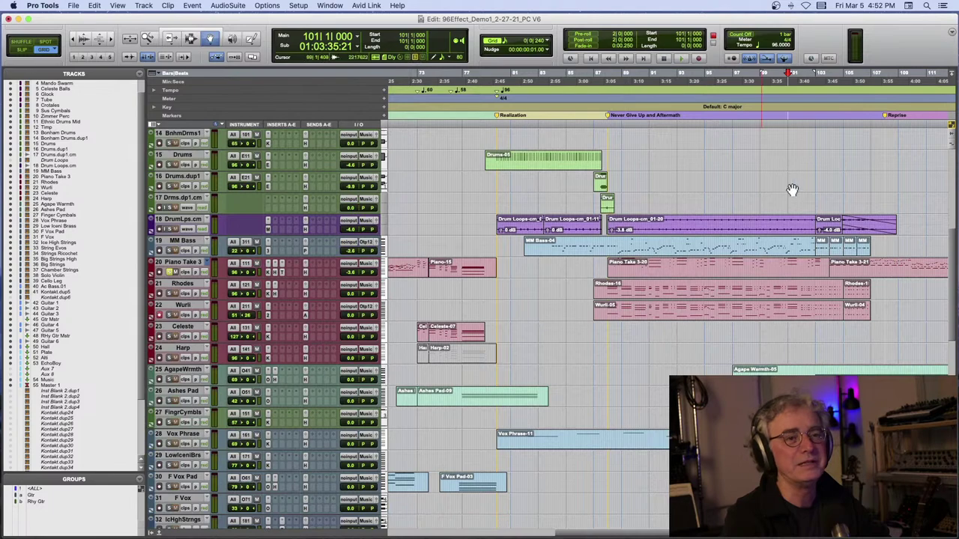
{"action": "key", "text": "space"}
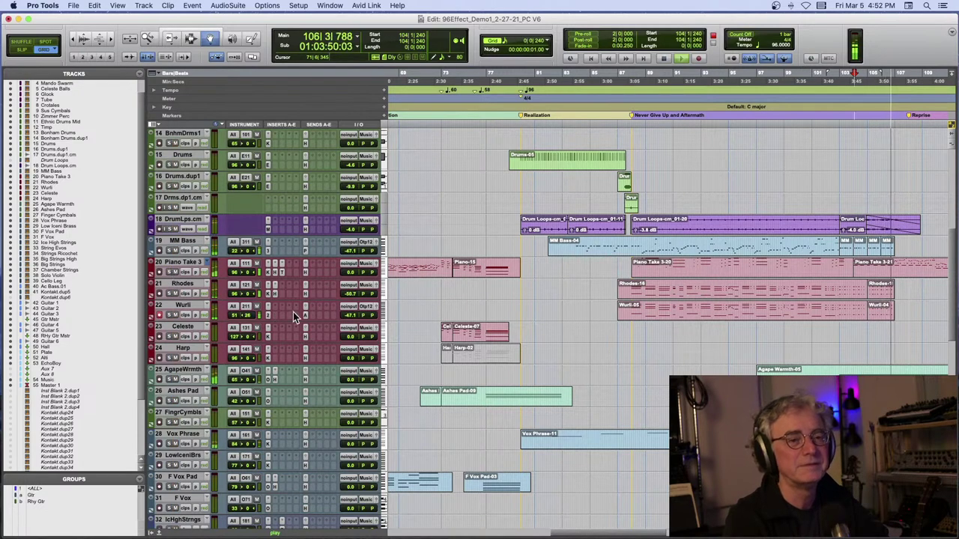
{"action": "scroll", "coordinate": [294, 315], "scroll_direction": "right", "scroll_amount": 3}
{"action": "scroll", "coordinate": [293, 312], "scroll_direction": "right", "scroll_amount": 2}
{"action": "scroll", "coordinate": [293, 312], "scroll_direction": "right", "scroll_amount": 3}
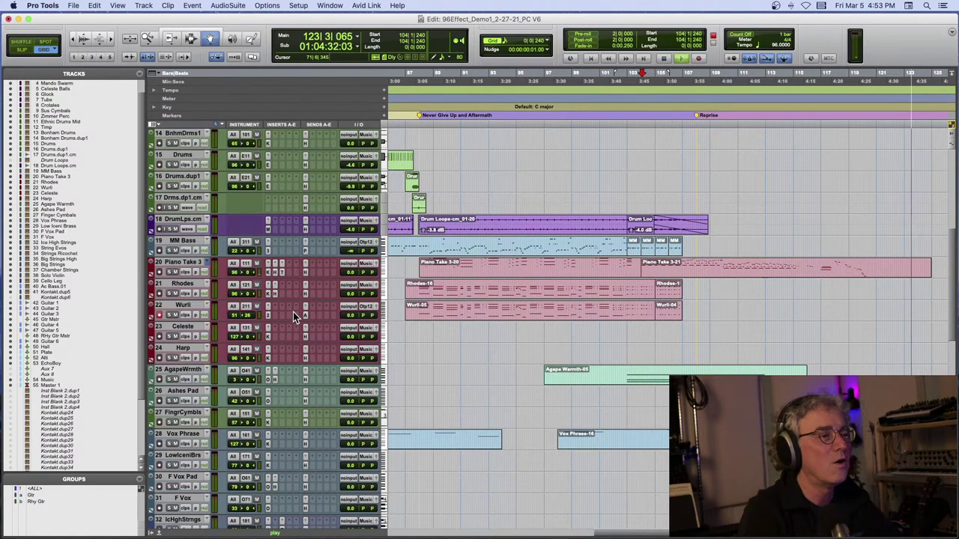
{"action": "scroll", "coordinate": [293, 317], "scroll_direction": "down", "scroll_amount": 1}
{"action": "scroll", "coordinate": [293, 317], "scroll_direction": "right", "scroll_amount": 1}
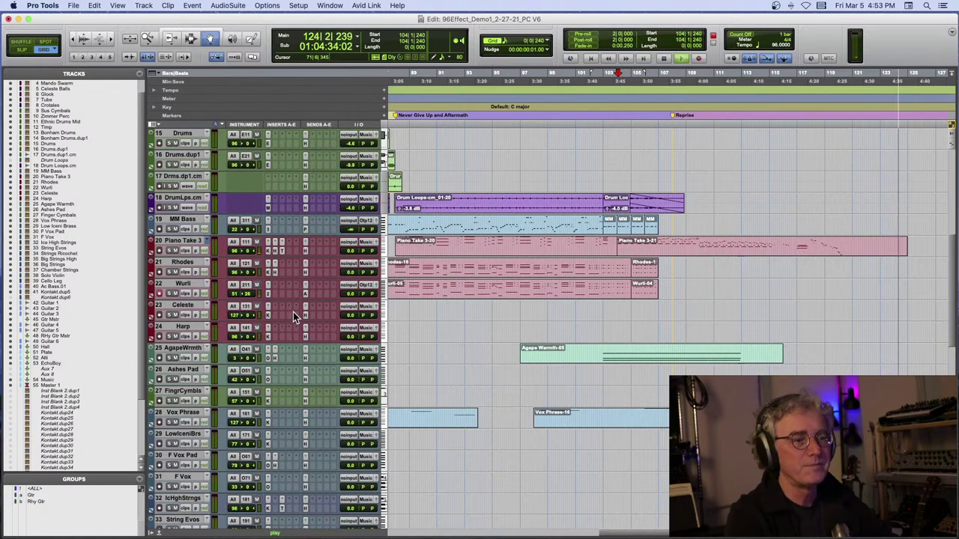
{"action": "key", "text": "space"}
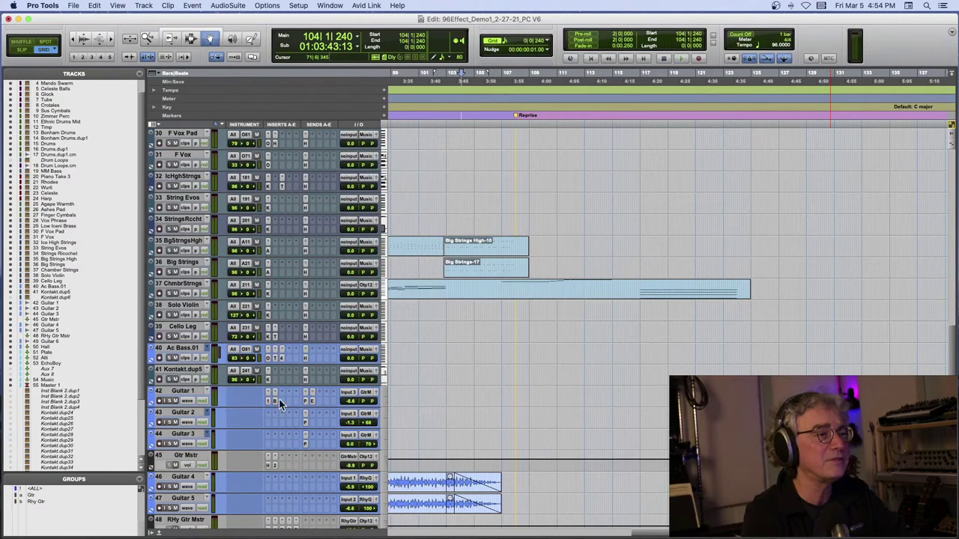
- Open the Score Editor, look back through the notation pages of the arrangement, and close it
{"action": "scroll", "coordinate": [405, 365], "scroll_direction": "up", "scroll_amount": 2}
{"action": "scroll", "coordinate": [405, 364], "scroll_direction": "left", "scroll_amount": 3}
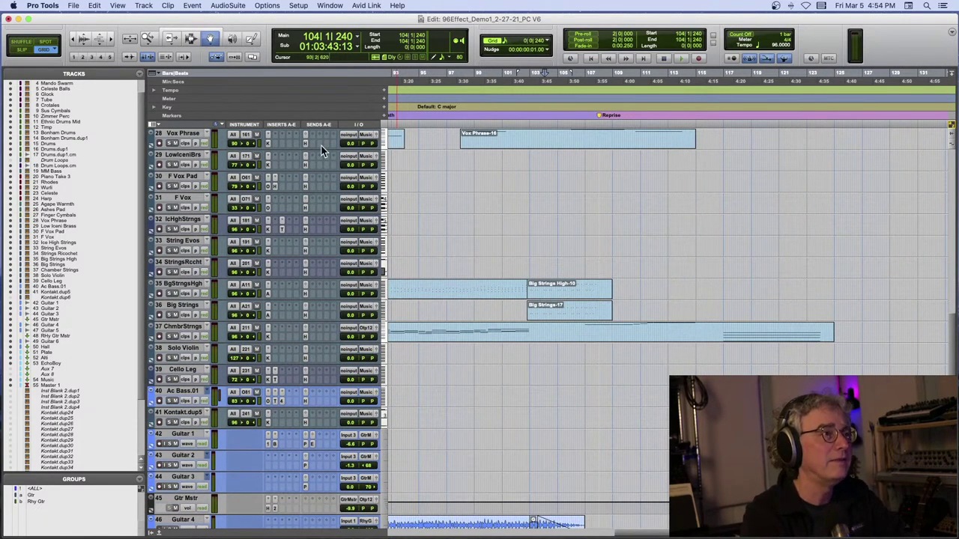
{"action": "left_click", "coordinate": [299, 6]}
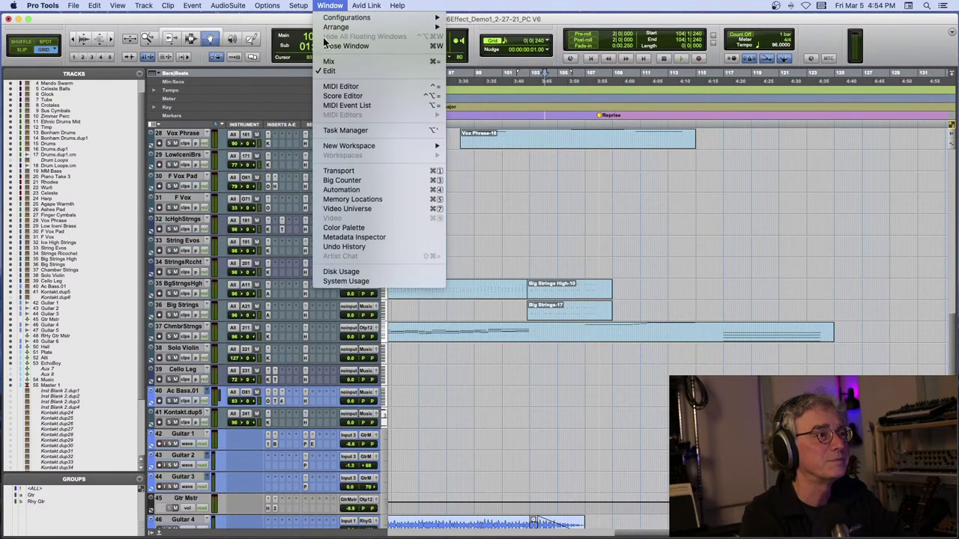
{"action": "left_click", "coordinate": [326, 96]}
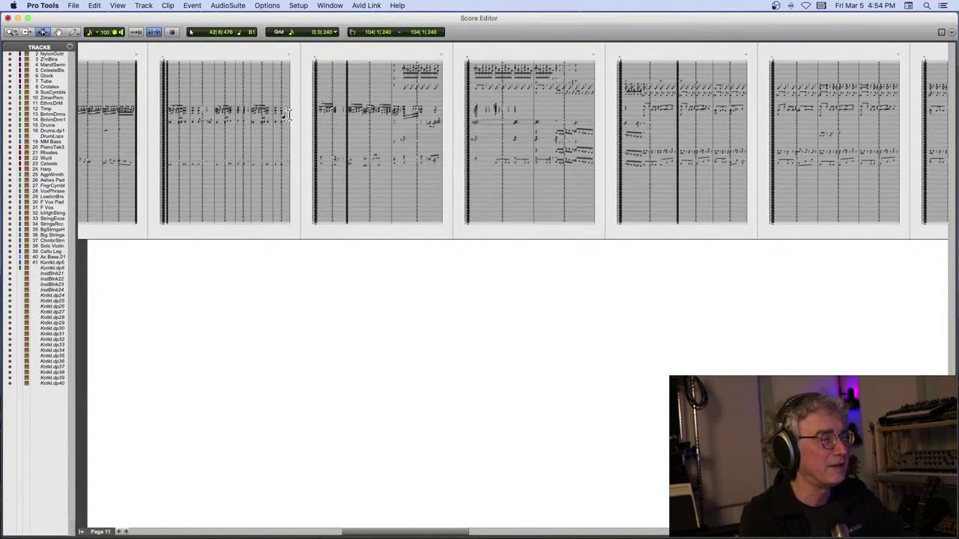
{"action": "scroll", "coordinate": [288, 114], "scroll_direction": "left", "scroll_amount": 15}
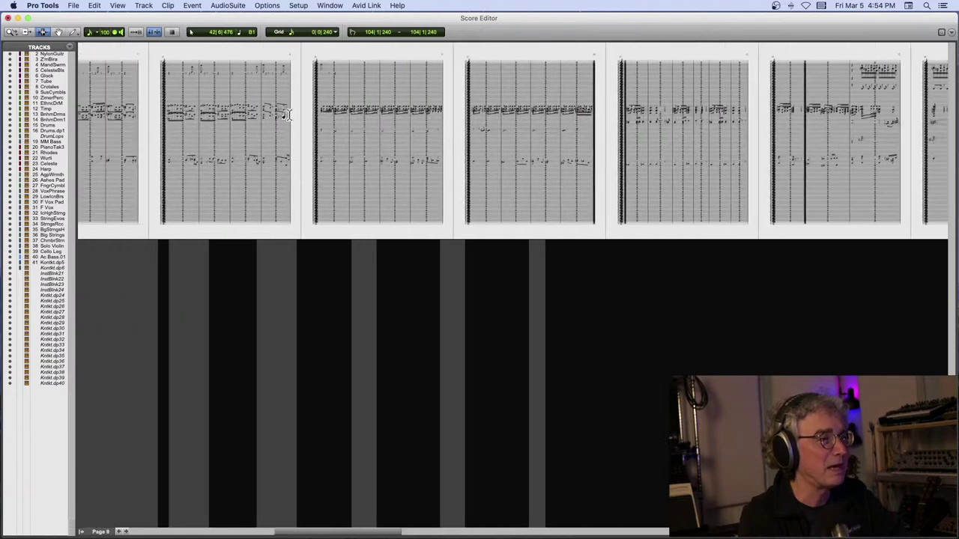
{"action": "scroll", "coordinate": [288, 114], "scroll_direction": "left", "scroll_amount": 1}
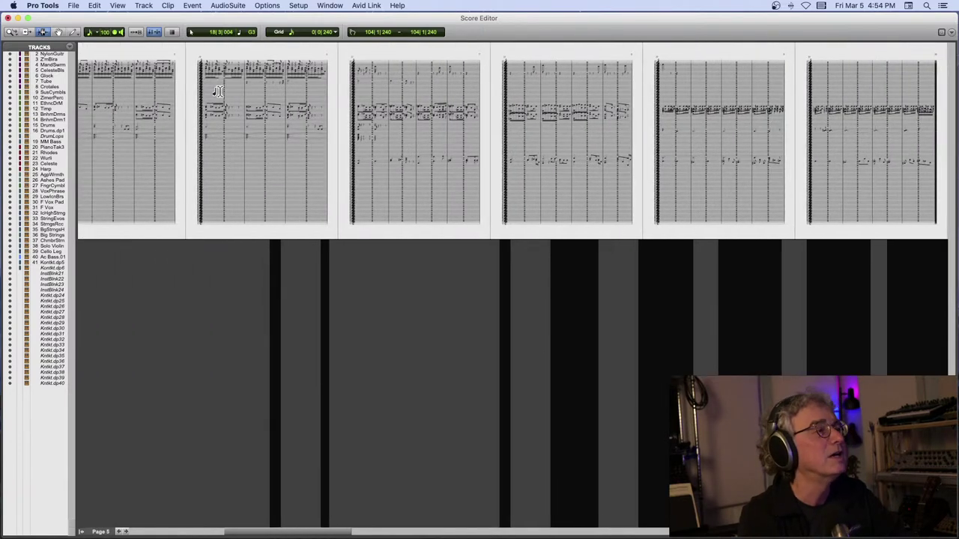
{"action": "left_click", "coordinate": [8, 18]}
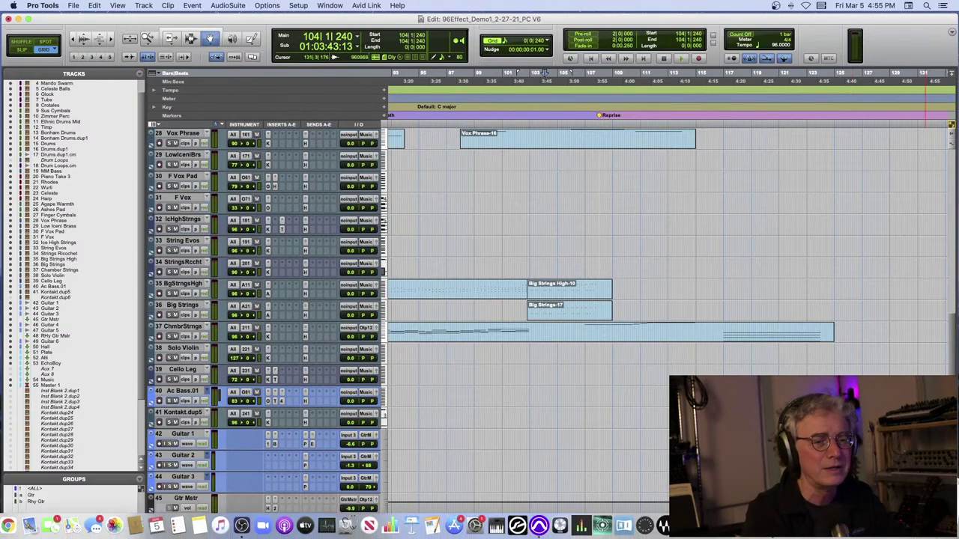
- Switch to Preview and go to the first page of the 96EffectFullSuite score PDF, showing the Mando Swarm staff
{"action": "left_click", "coordinate": [538, 525]}
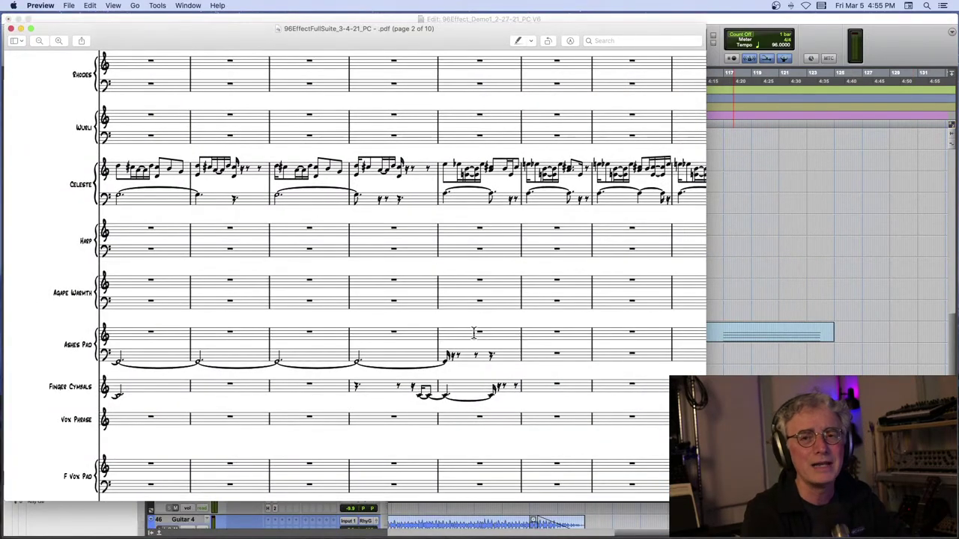
{"action": "scroll", "coordinate": [473, 333], "scroll_direction": "up", "scroll_amount": 10}
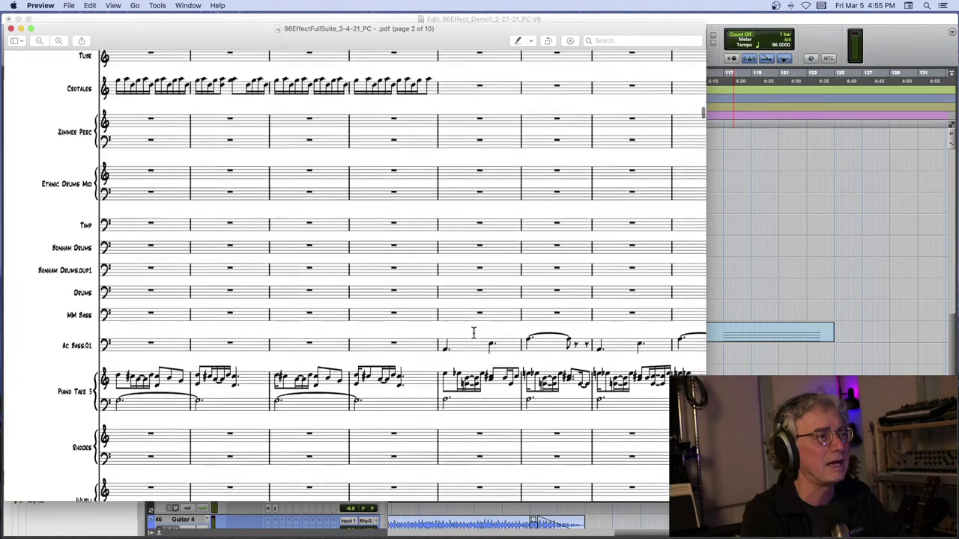
{"action": "scroll", "coordinate": [473, 332], "scroll_direction": "up", "scroll_amount": 10}
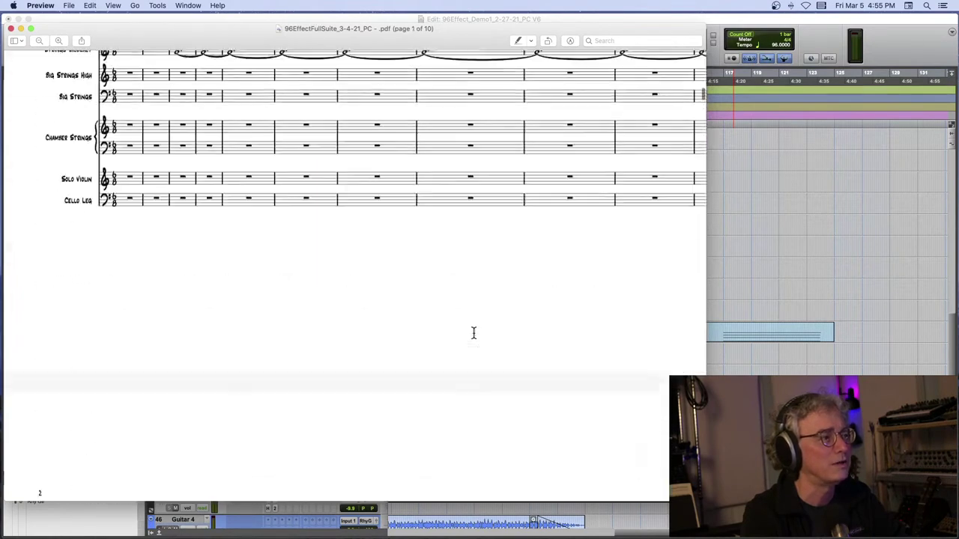
{"action": "scroll", "coordinate": [473, 332], "scroll_direction": "up", "scroll_amount": 15}
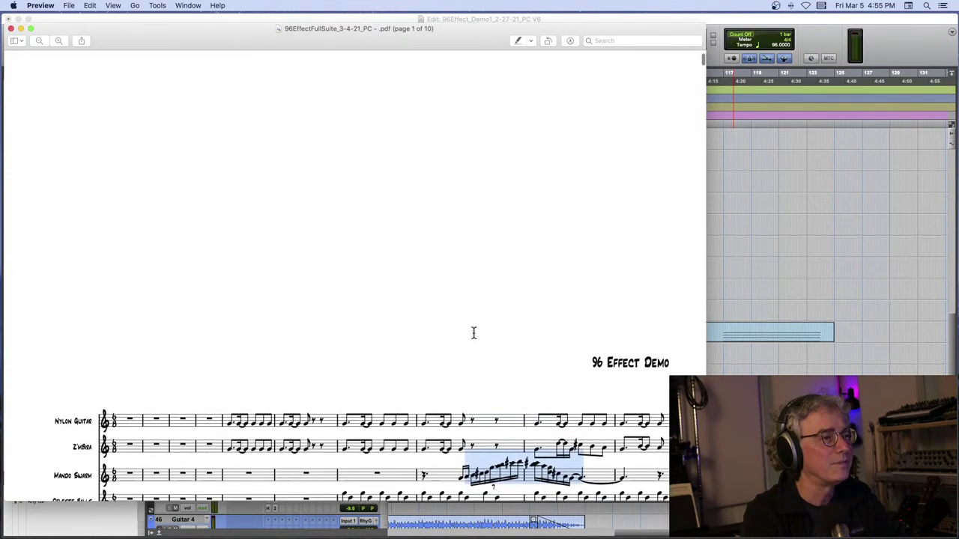
{"action": "scroll", "coordinate": [473, 333], "scroll_direction": "right", "scroll_amount": 2}
{"action": "scroll", "coordinate": [473, 332], "scroll_direction": "down", "scroll_amount": 5}
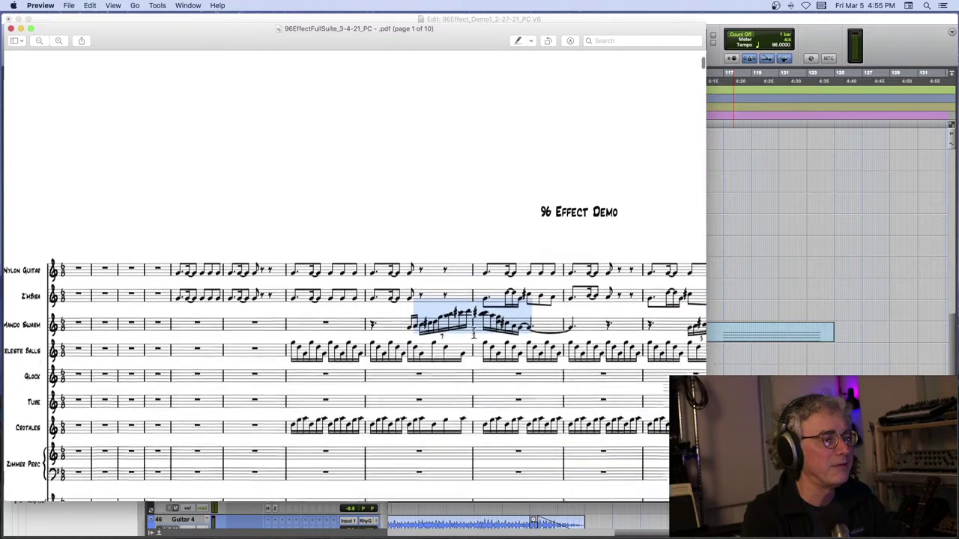
{"action": "scroll", "coordinate": [474, 334], "scroll_direction": "down", "scroll_amount": 1}
{"action": "scroll", "coordinate": [405, 319], "scroll_direction": "right", "scroll_amount": 1}
{"action": "scroll", "coordinate": [405, 319], "scroll_direction": "down", "scroll_amount": 1}
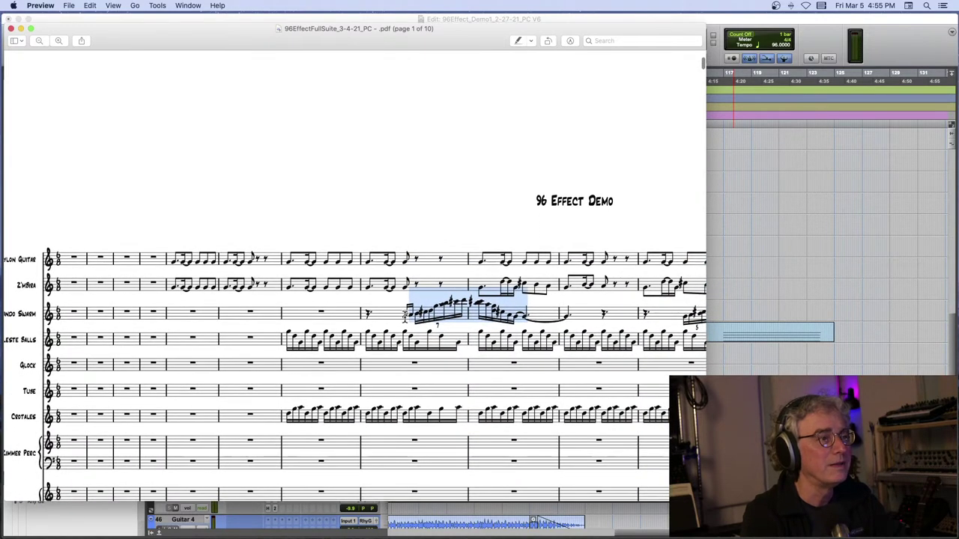
- Highlight the opening Mando Swarm run on page 1 of the score and clear the highlight
{"action": "left_click", "coordinate": [404, 318]}
{"action": "left_click_drag", "start_coordinate": [414, 309], "coordinate": [524, 302]}
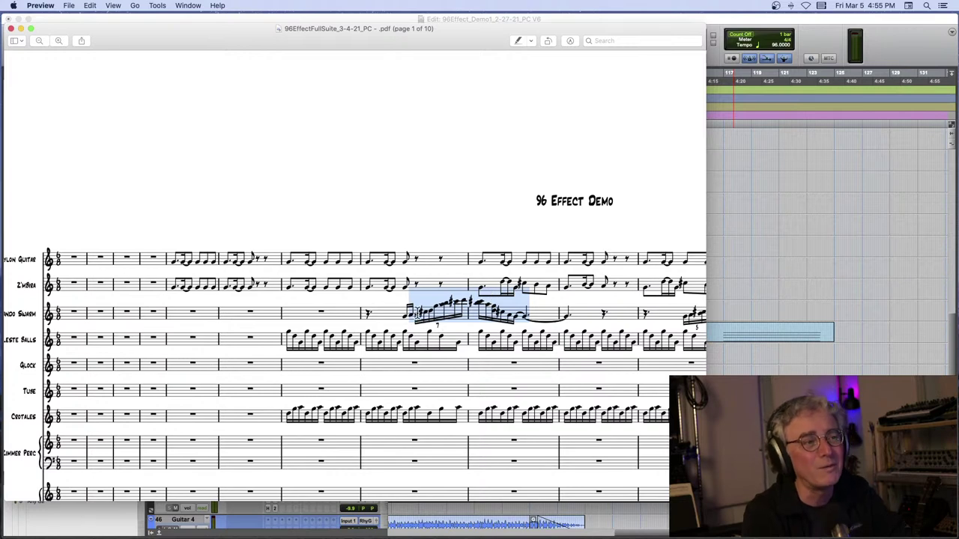
{"action": "left_click", "coordinate": [387, 314]}
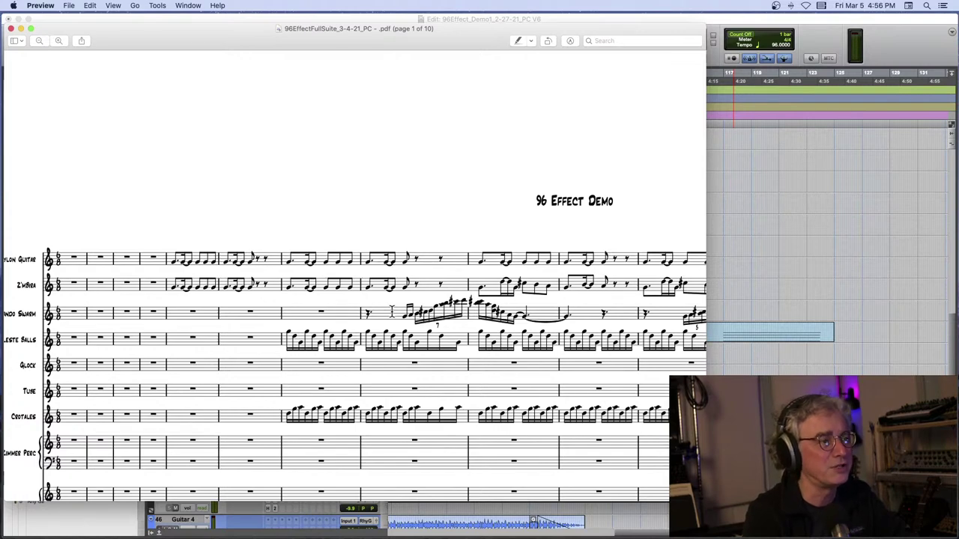
- Examine the instrument staves through page 1 and onto page 2 of the score at a smaller magnification
{"action": "scroll", "coordinate": [388, 326], "scroll_direction": "down", "scroll_amount": 10}
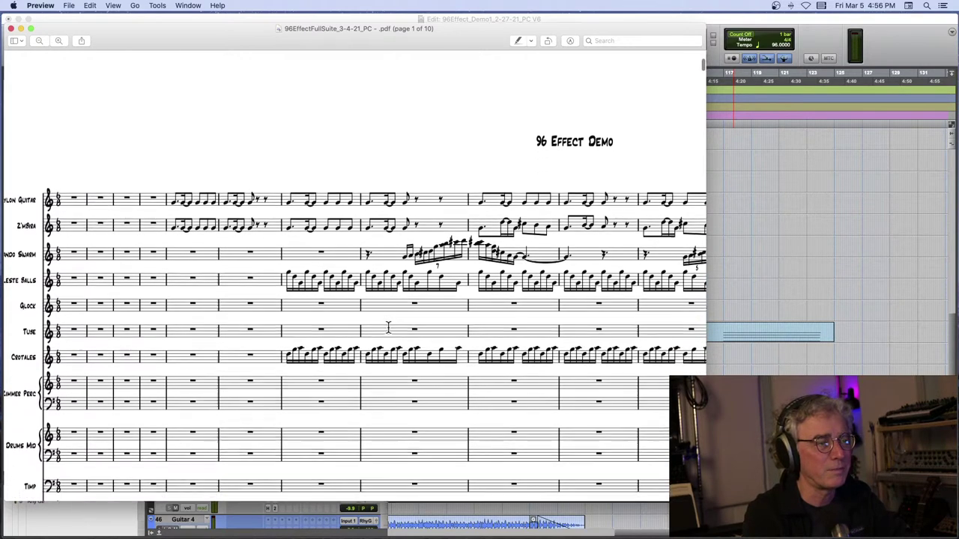
{"action": "scroll", "coordinate": [388, 327], "scroll_direction": "down", "scroll_amount": 5}
{"action": "scroll", "coordinate": [388, 328], "scroll_direction": "right", "scroll_amount": 5}
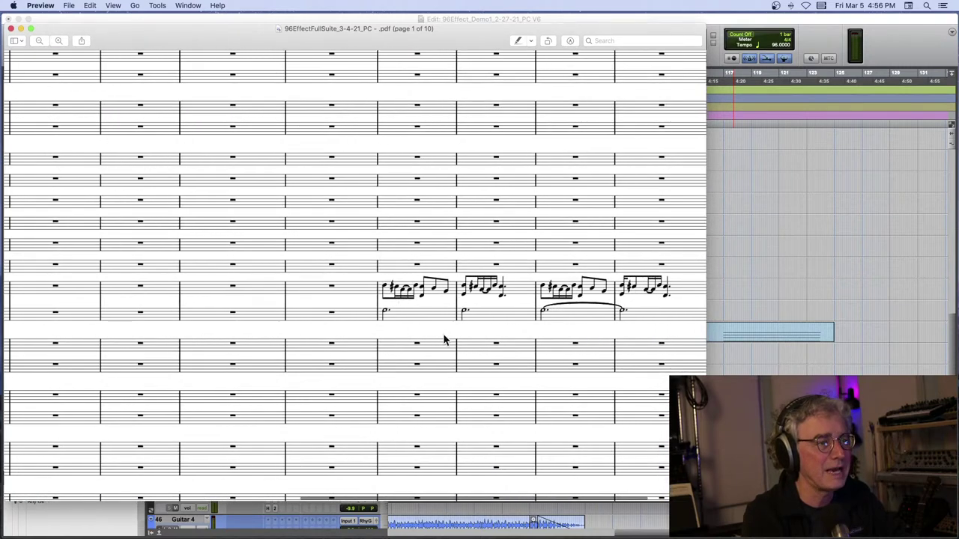
{"action": "scroll", "coordinate": [442, 337], "scroll_direction": "right", "scroll_amount": 5}
{"action": "scroll", "coordinate": [444, 341], "scroll_direction": "down", "scroll_amount": 10}
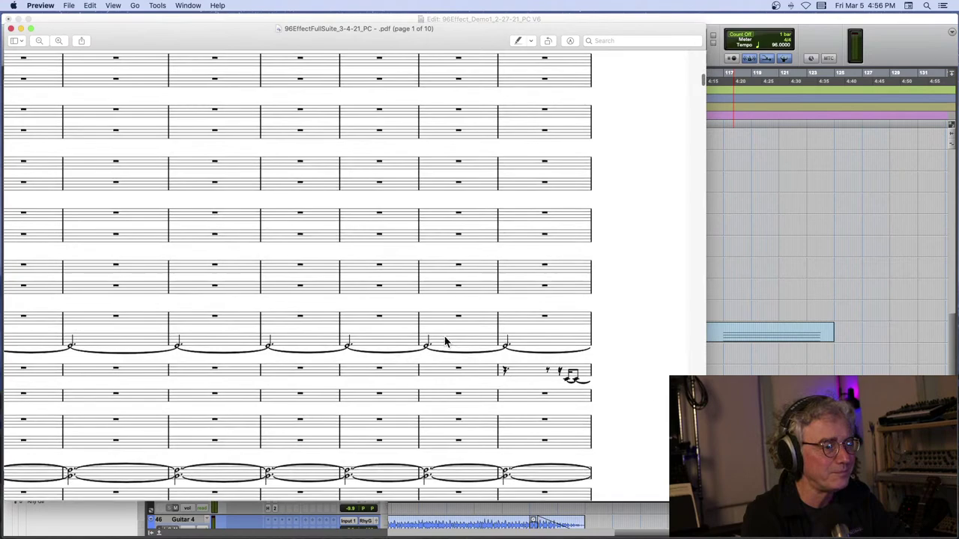
{"action": "scroll", "coordinate": [445, 341], "scroll_direction": "left", "scroll_amount": 3}
{"action": "scroll", "coordinate": [445, 341], "scroll_direction": "down", "scroll_amount": 15}
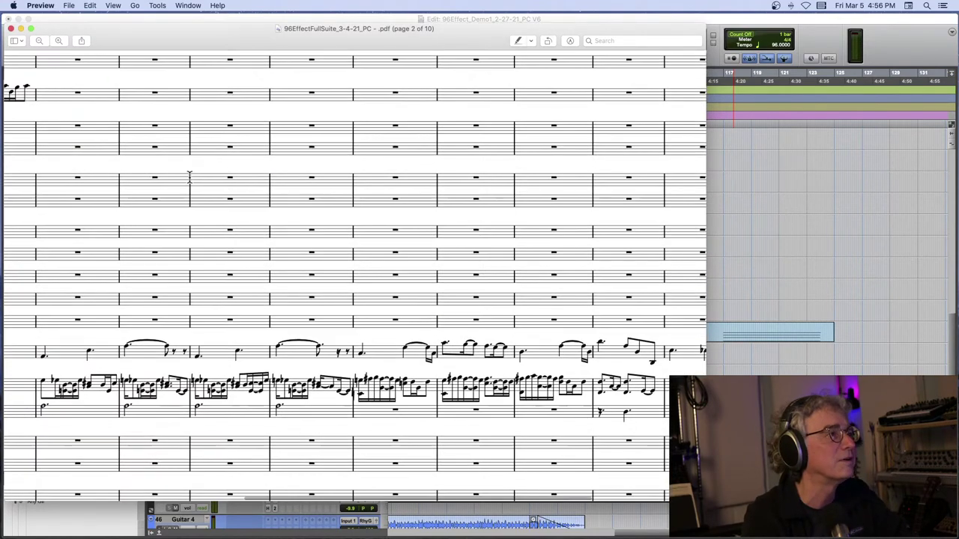
{"action": "left_click", "coordinate": [39, 42]}
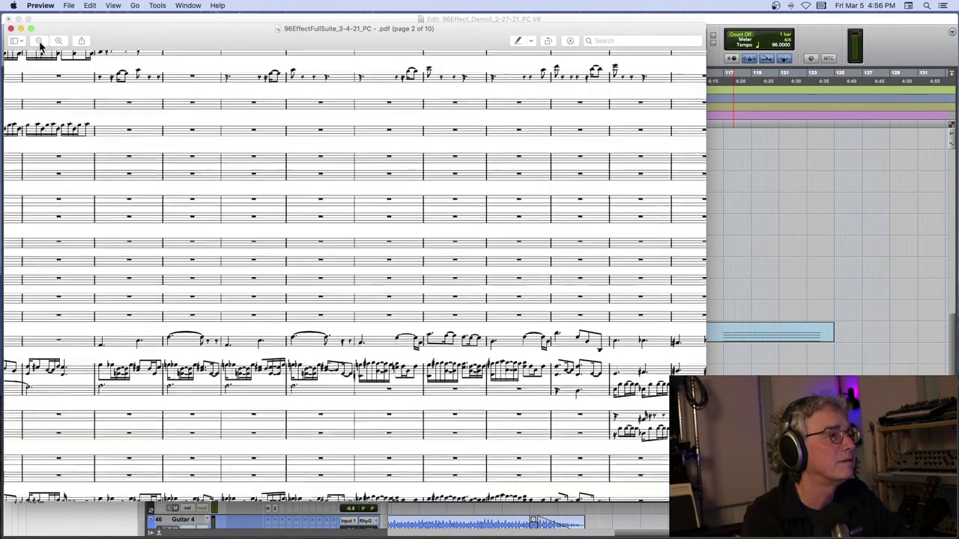
{"action": "left_click", "coordinate": [39, 42]}
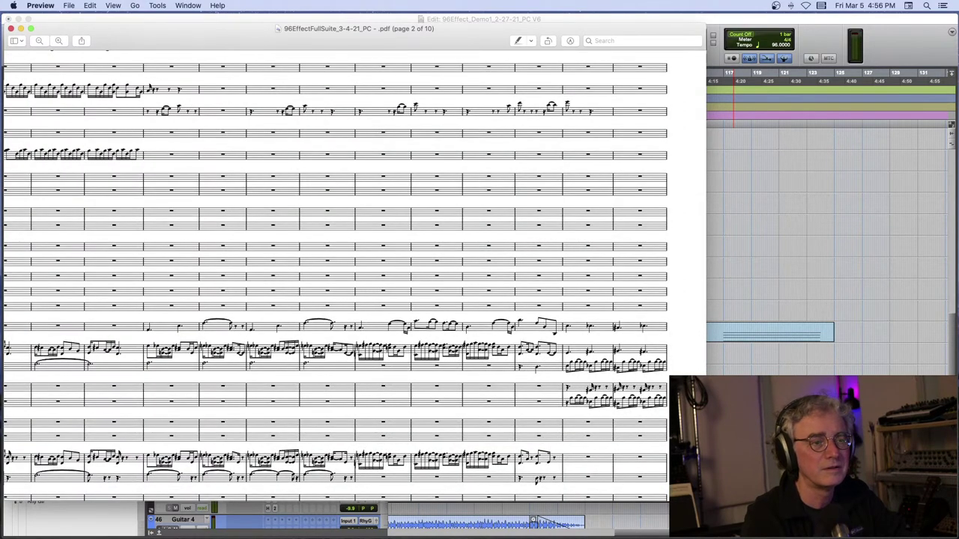
- Enlarge the score window, examine the staves from page 2 through page 4, and close the score PDF
{"action": "left_click_drag", "start_coordinate": [706, 502], "coordinate": [897, 517]}
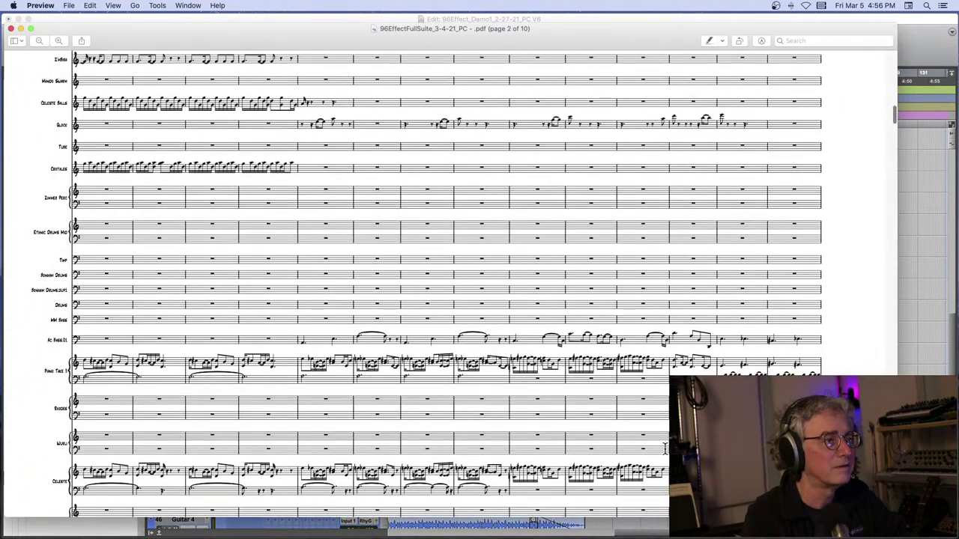
{"action": "scroll", "coordinate": [664, 448], "scroll_direction": "down", "scroll_amount": 10}
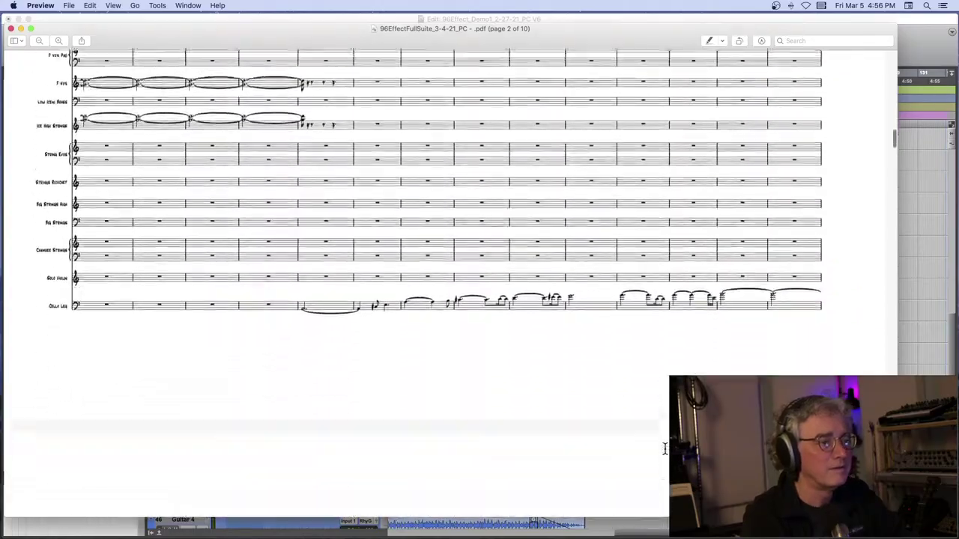
{"action": "scroll", "coordinate": [665, 448], "scroll_direction": "down", "scroll_amount": 10}
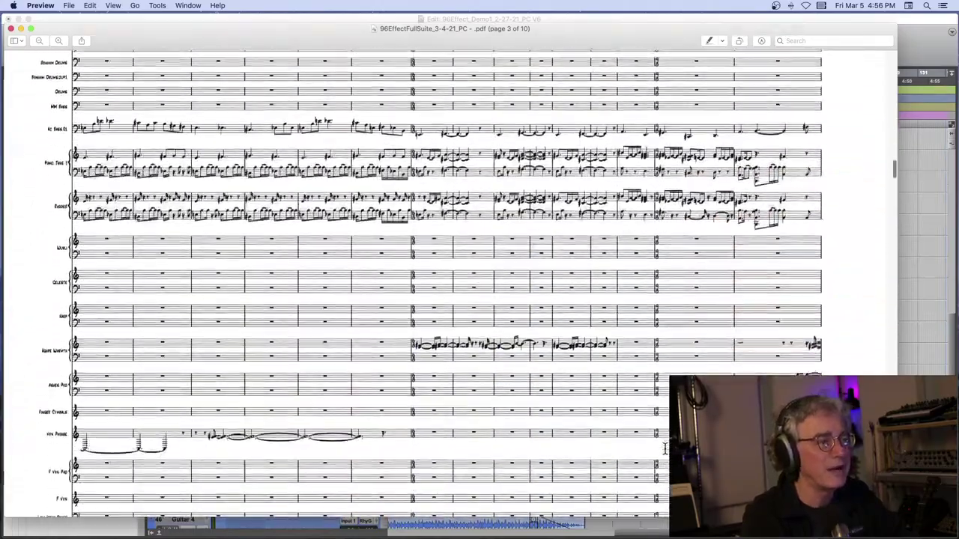
{"action": "scroll", "coordinate": [664, 448], "scroll_direction": "down", "scroll_amount": 8}
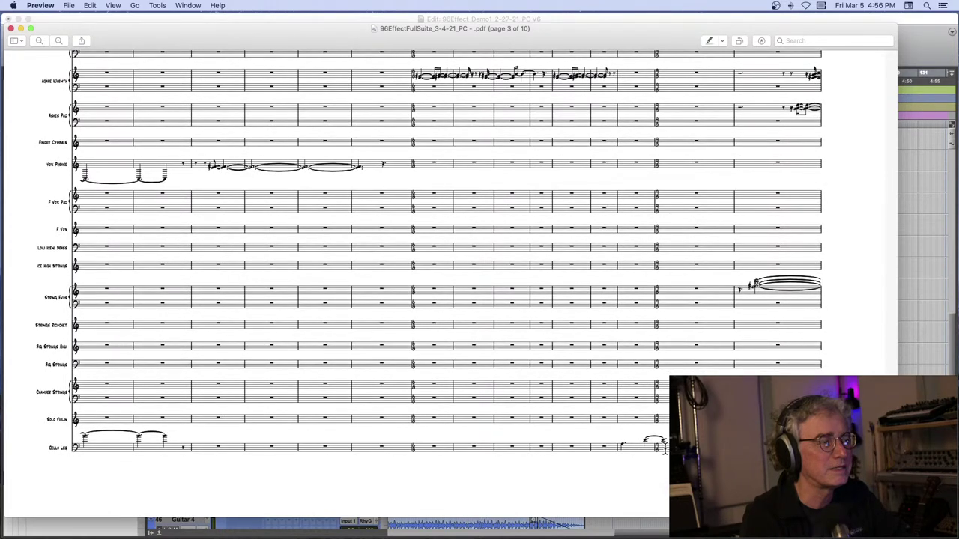
{"action": "scroll", "coordinate": [665, 448], "scroll_direction": "down", "scroll_amount": 6}
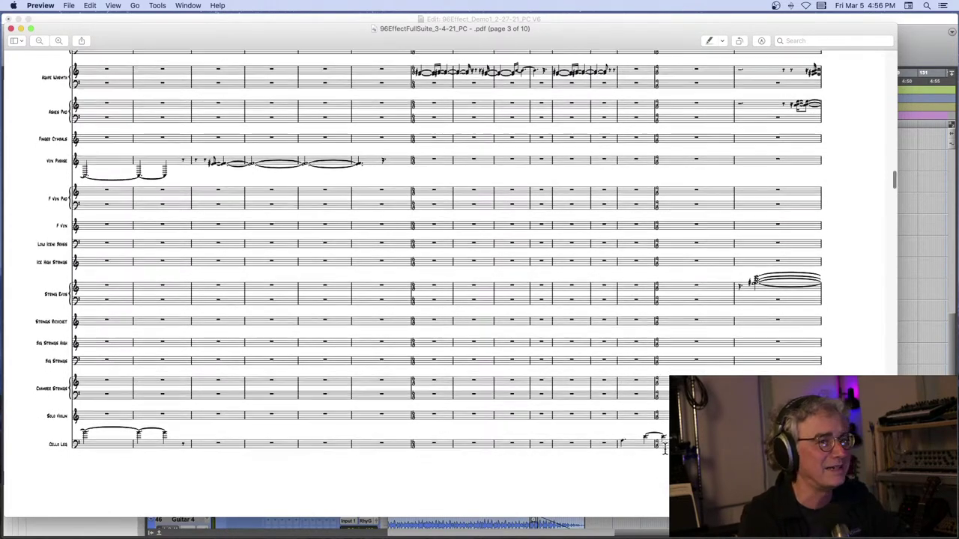
{"action": "scroll", "coordinate": [665, 448], "scroll_direction": "down", "scroll_amount": 20}
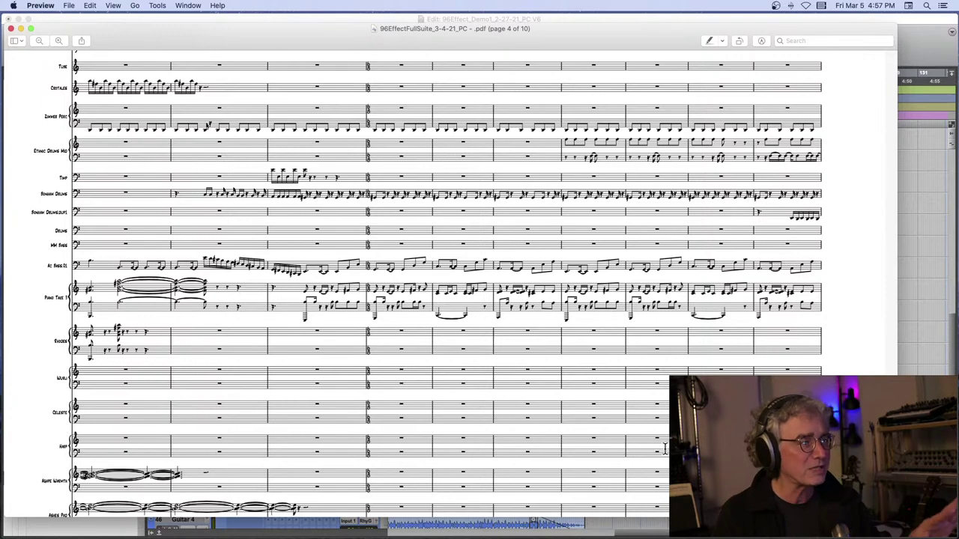
{"action": "key", "text": "super+w"}
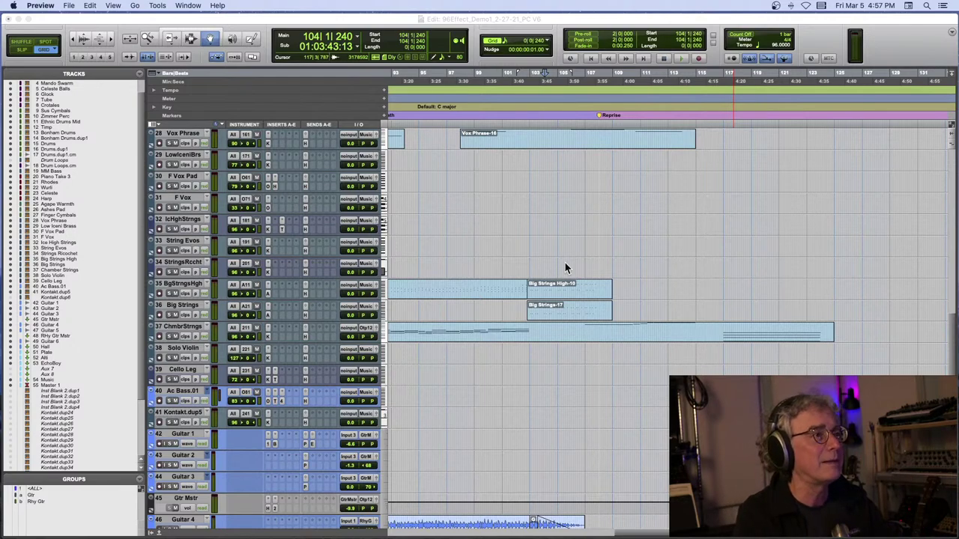
- In Pro Tools, select all tracks from Nylon Guitar through Master 1, view the Save Copy In options with Selected Tracks Only, and cancel
{"action": "left_click", "coordinate": [406, 18]}
{"action": "scroll", "coordinate": [251, 163], "scroll_direction": "up", "scroll_amount": 10}
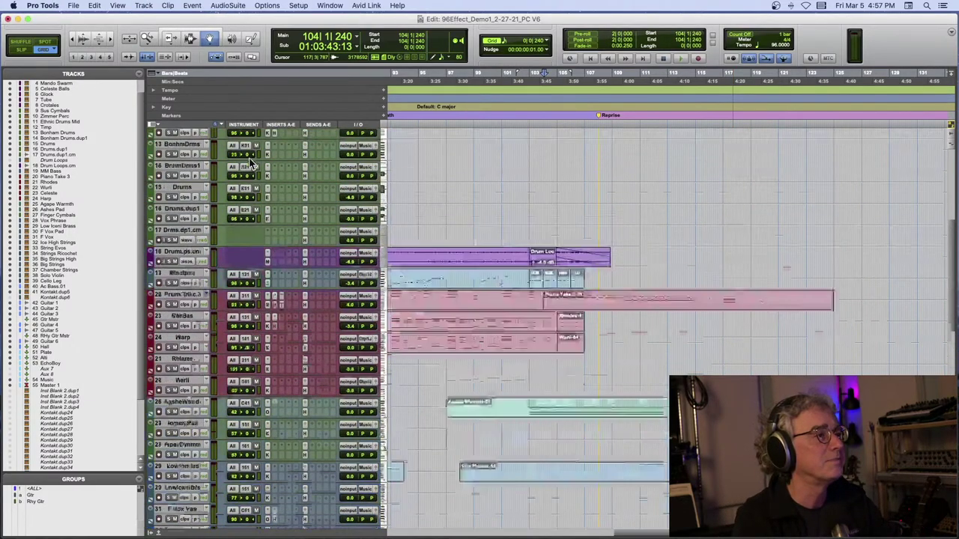
{"action": "scroll", "coordinate": [251, 164], "scroll_direction": "right", "scroll_amount": 2}
{"action": "left_click", "coordinate": [195, 158]}
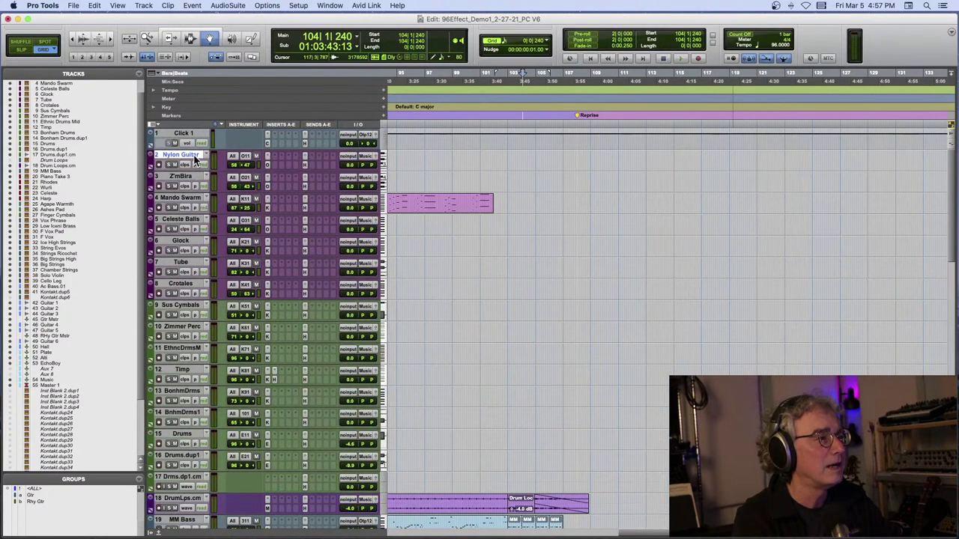
{"action": "scroll", "coordinate": [196, 157], "scroll_direction": "down", "scroll_amount": 20}
{"action": "scroll", "coordinate": [197, 157], "scroll_direction": "left", "scroll_amount": 2}
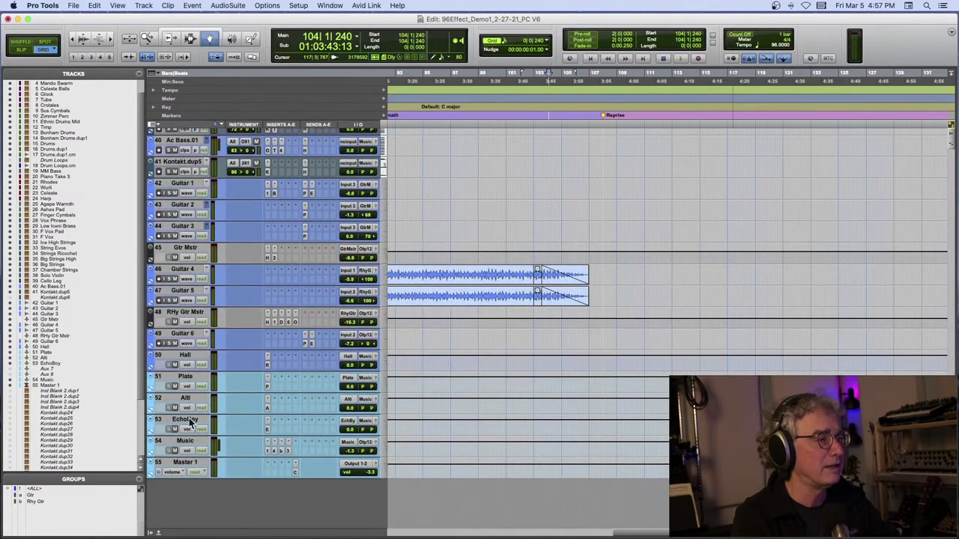
{"action": "left_click", "coordinate": [182, 462], "text": "shift"}
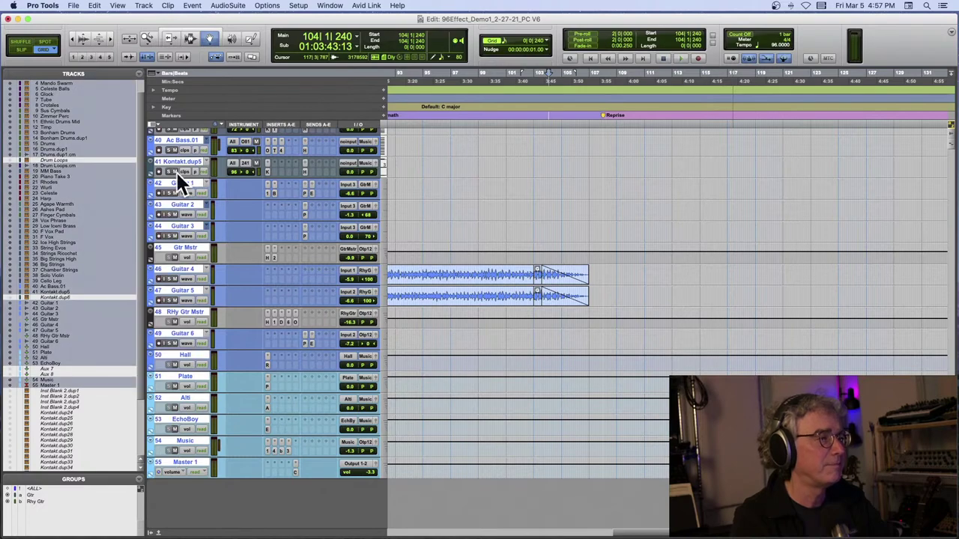
{"action": "left_click", "coordinate": [73, 7]}
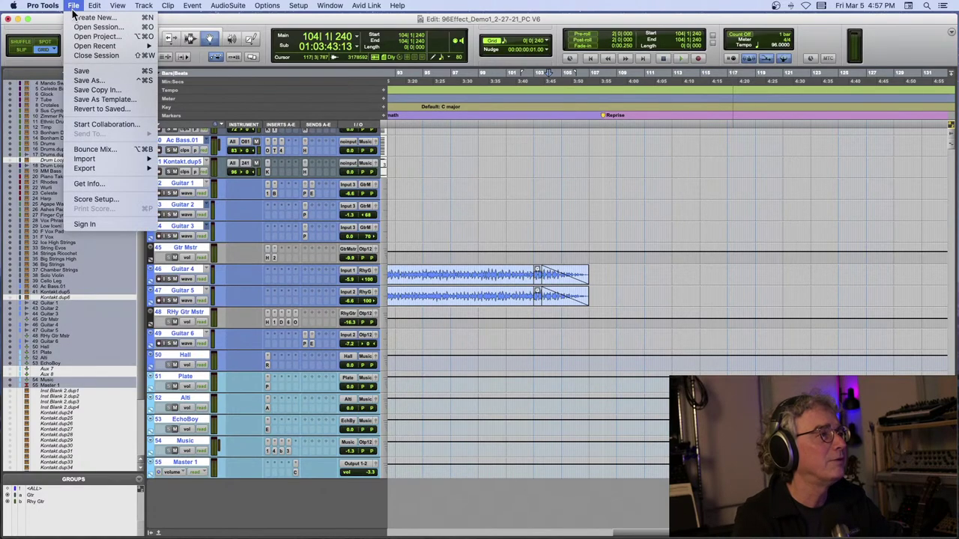
{"action": "left_click", "coordinate": [96, 89]}
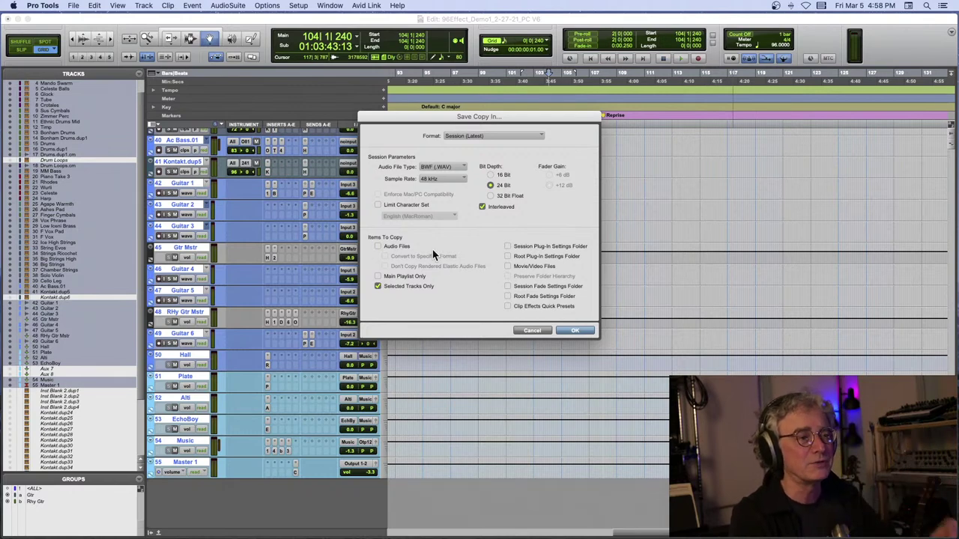
{"action": "left_click", "coordinate": [529, 330]}
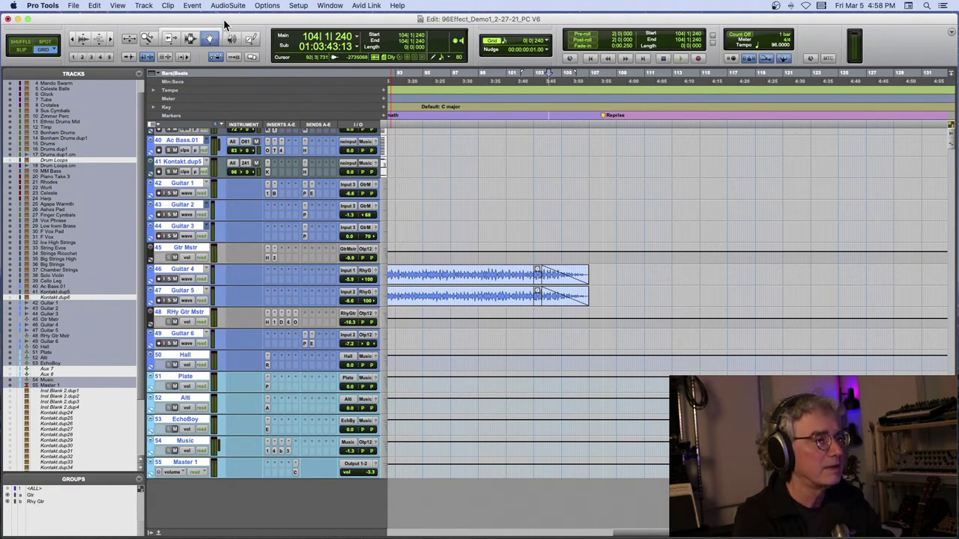
- Save and close the demo session, and create a session on the Desktop from the 96 Effect Template V1 in PC Templates
{"action": "key", "text": "super+shift+w"}
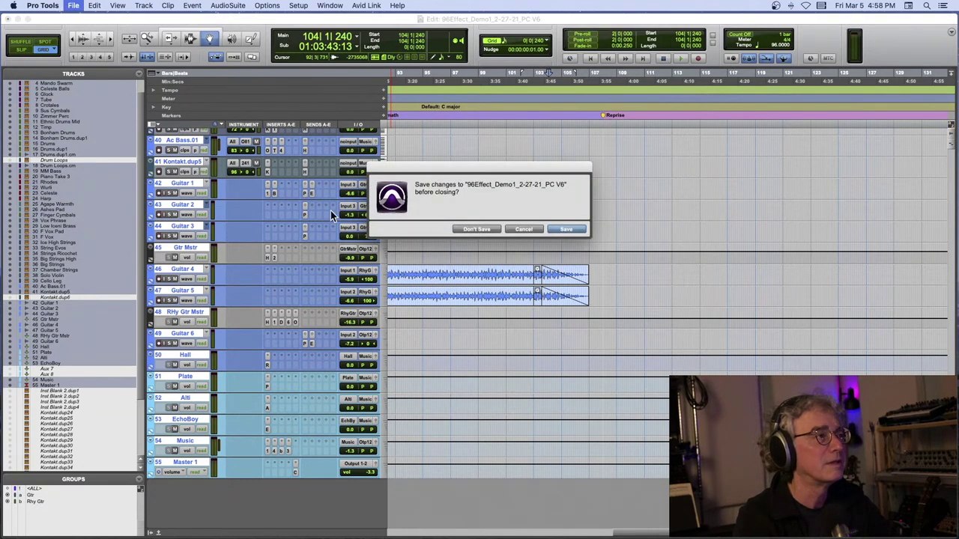
{"action": "key", "text": "Return"}
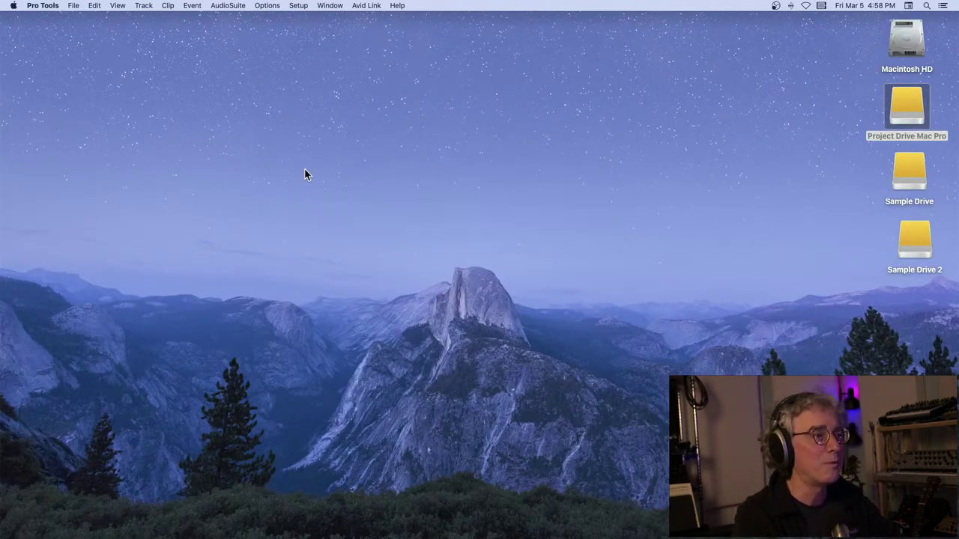
{"action": "key", "text": "super+n"}
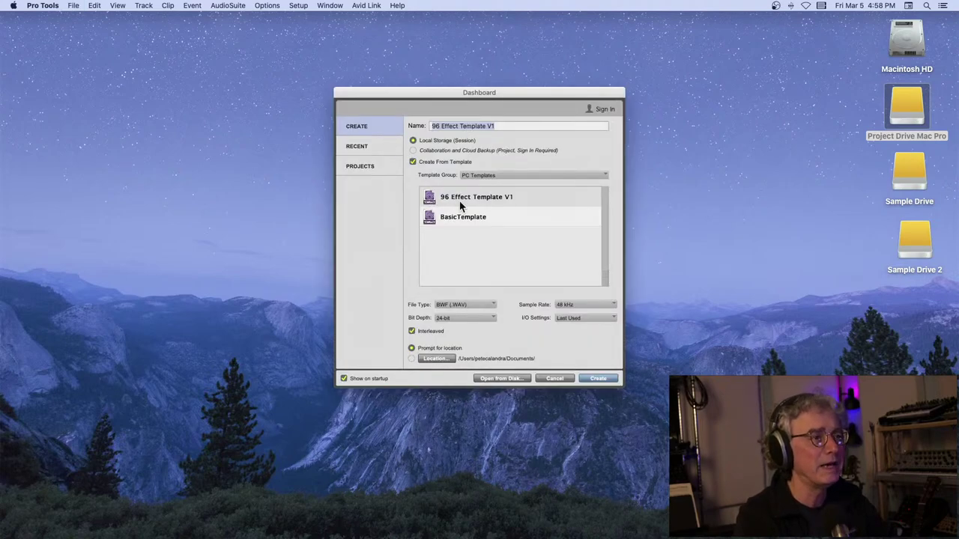
{"action": "left_click", "coordinate": [606, 378]}
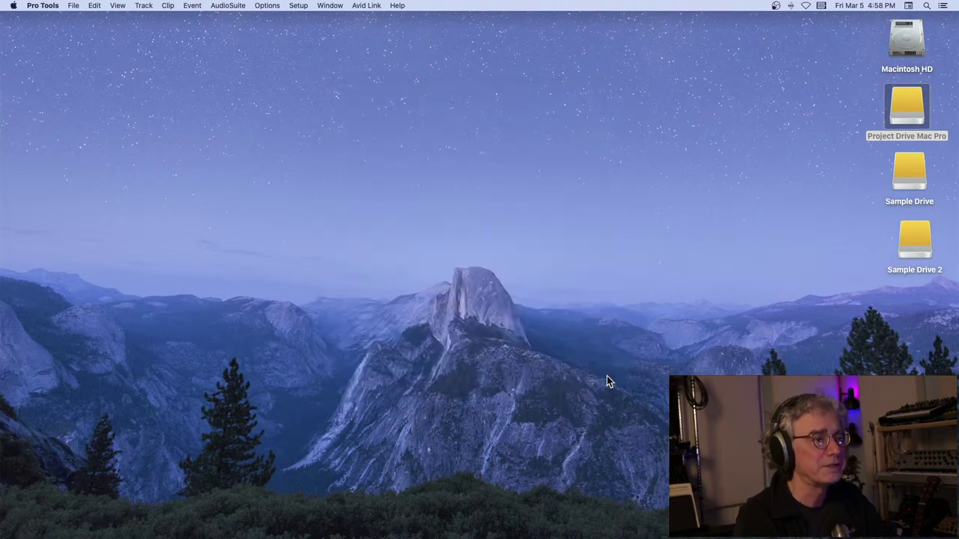
{"action": "left_click", "coordinate": [303, 165]}
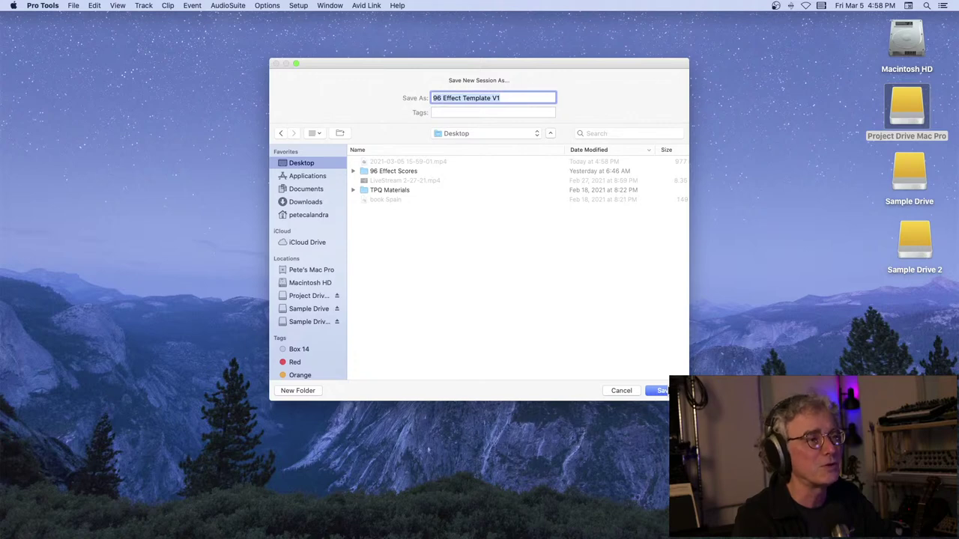
{"action": "left_click", "coordinate": [665, 390]}
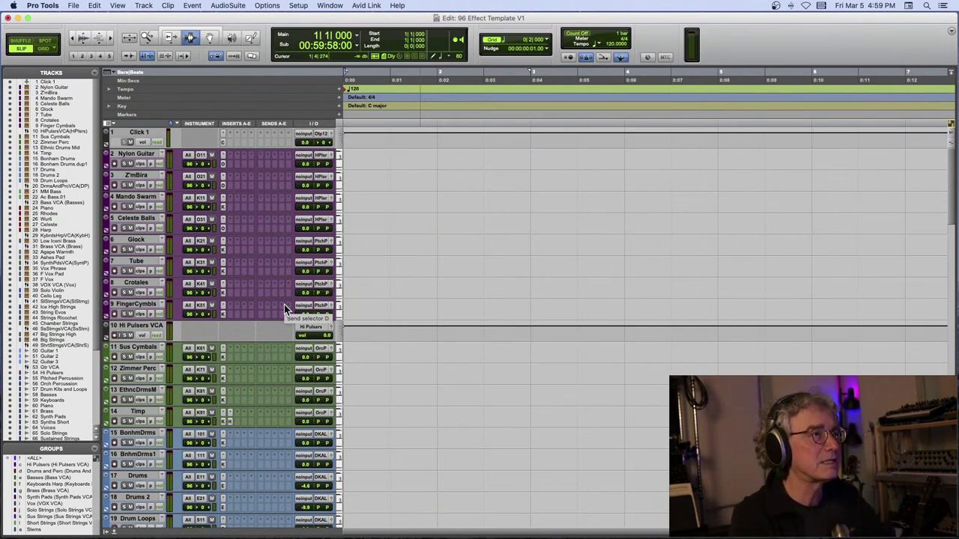
- Look over the template's tracks from the high pulsers down to the keyboards and return to the first track
{"action": "scroll", "coordinate": [284, 304], "scroll_direction": "down", "scroll_amount": 4}
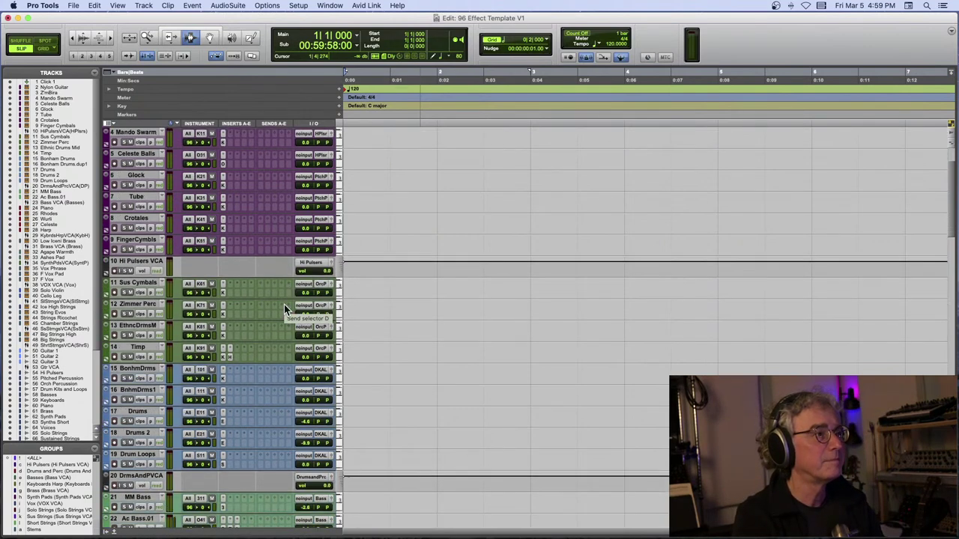
{"action": "scroll", "coordinate": [284, 304], "scroll_direction": "down", "scroll_amount": 6}
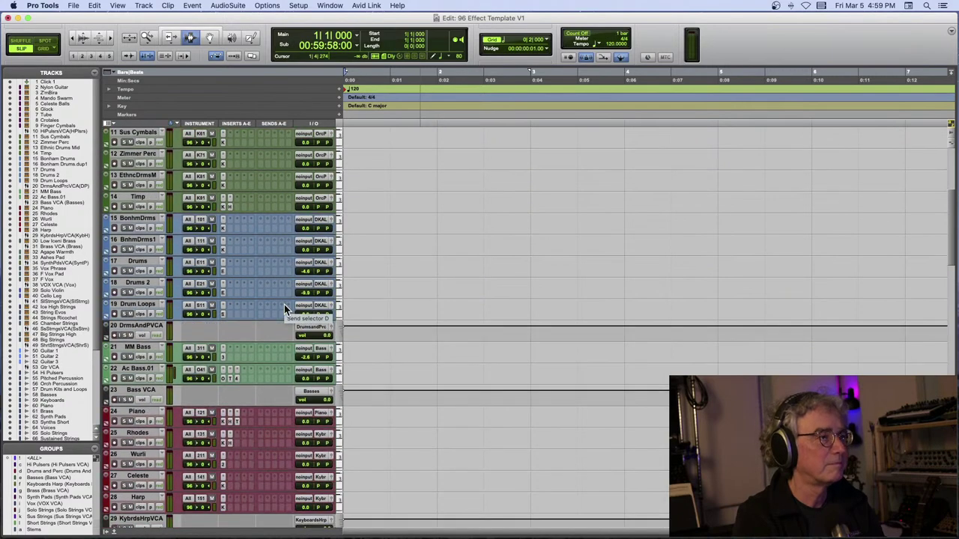
{"action": "scroll", "coordinate": [284, 304], "scroll_direction": "right", "scroll_amount": 3}
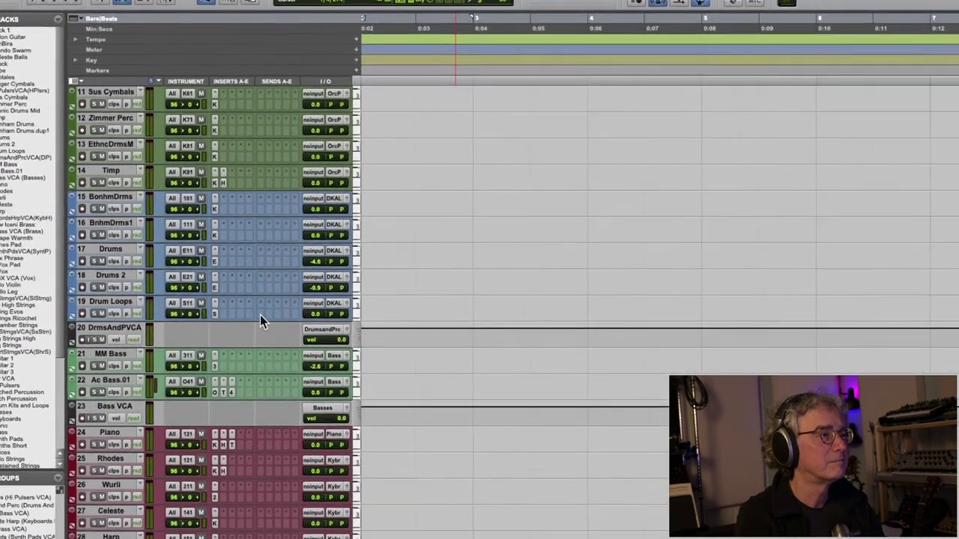
{"action": "scroll", "coordinate": [260, 318], "scroll_direction": "up", "scroll_amount": 10}
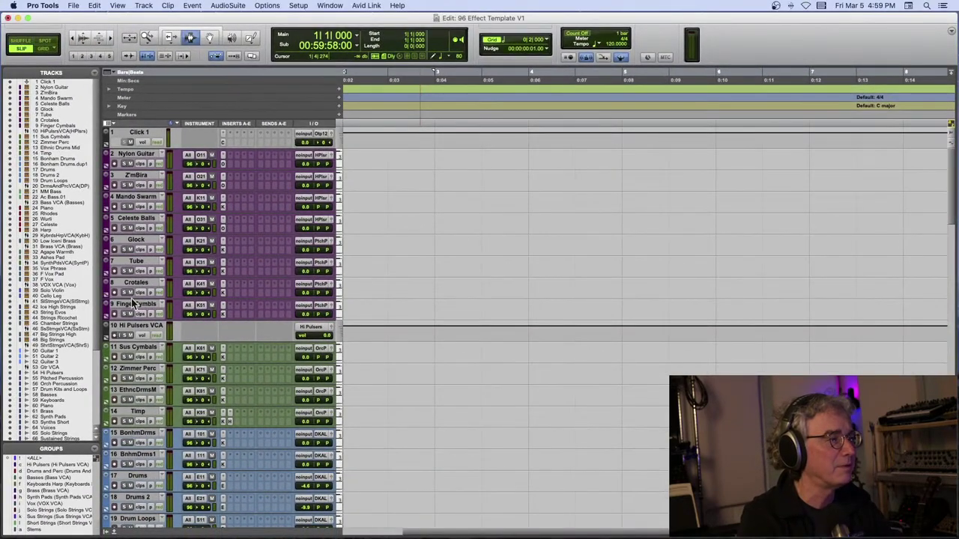
- Select the Hi Pulsers VCA and DrmsAndPVCA tracks in turn, and enlarge the Groups list to show every group
{"action": "left_click", "coordinate": [134, 325]}
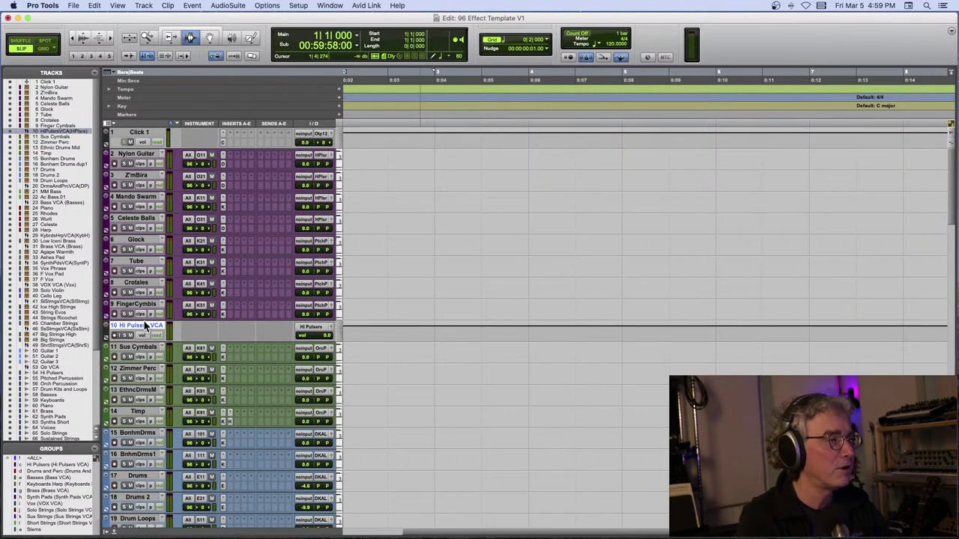
{"action": "scroll", "coordinate": [149, 317], "scroll_direction": "down", "scroll_amount": 3}
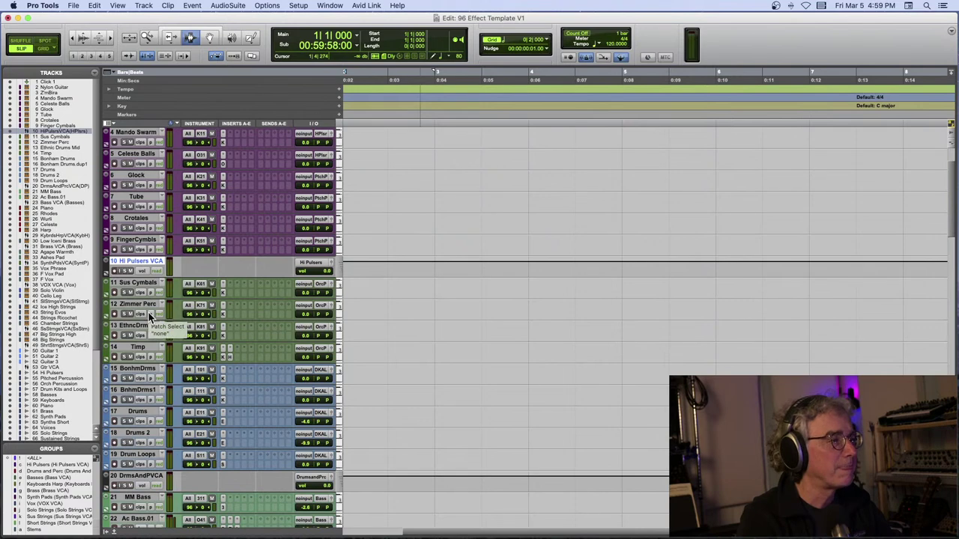
{"action": "scroll", "coordinate": [150, 316], "scroll_direction": "down", "scroll_amount": 2}
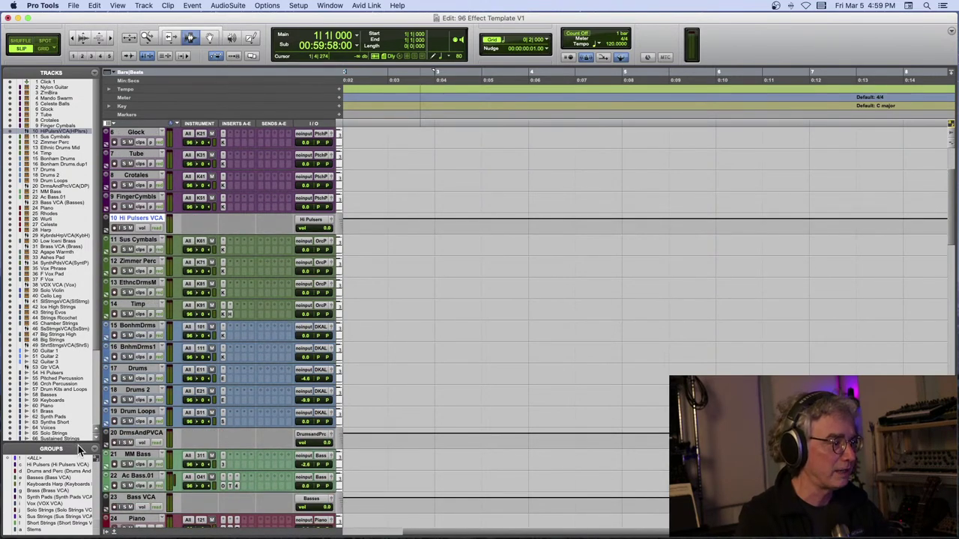
{"action": "left_click_drag", "start_coordinate": [88, 381], "coordinate": [86, 384]}
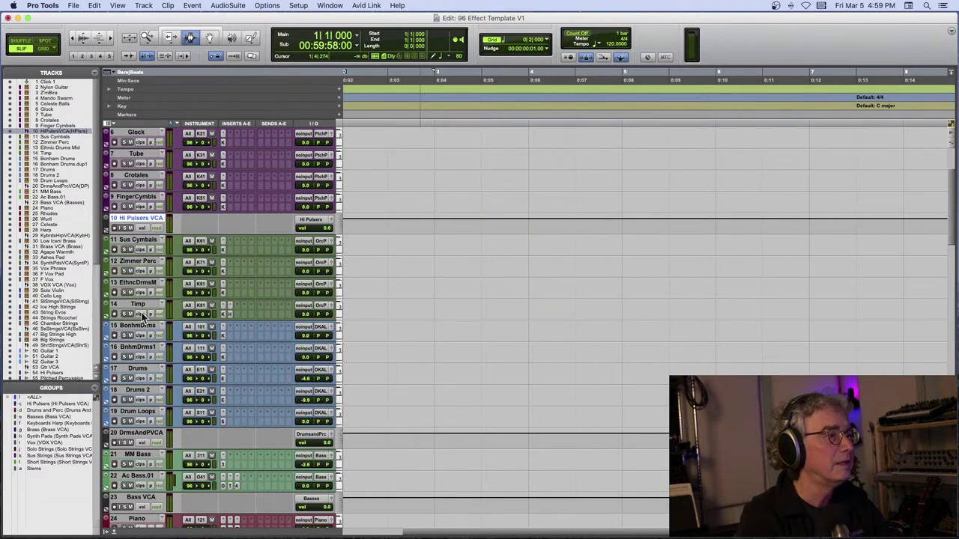
{"action": "left_click", "coordinate": [146, 435]}
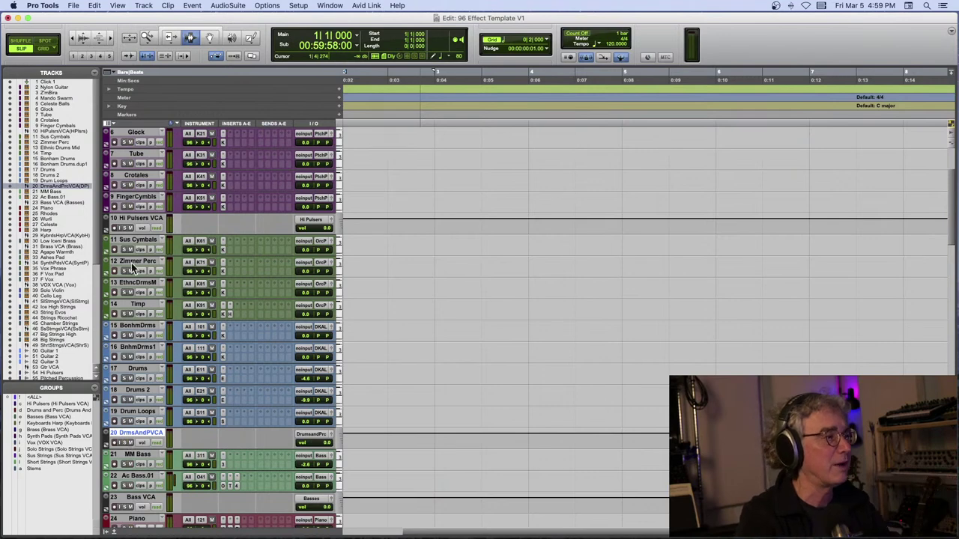
- Look through the remaining VCA sections down to the strings, and view and close the Kontakt instrument on Solo Violin
{"action": "scroll", "coordinate": [132, 283], "scroll_direction": "down", "scroll_amount": 10}
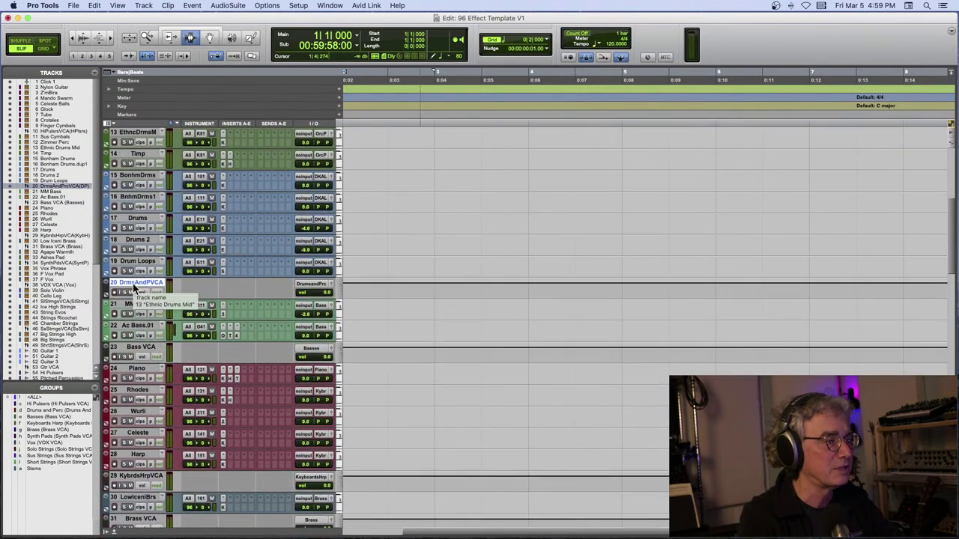
{"action": "scroll", "coordinate": [132, 289], "scroll_direction": "down", "scroll_amount": 2}
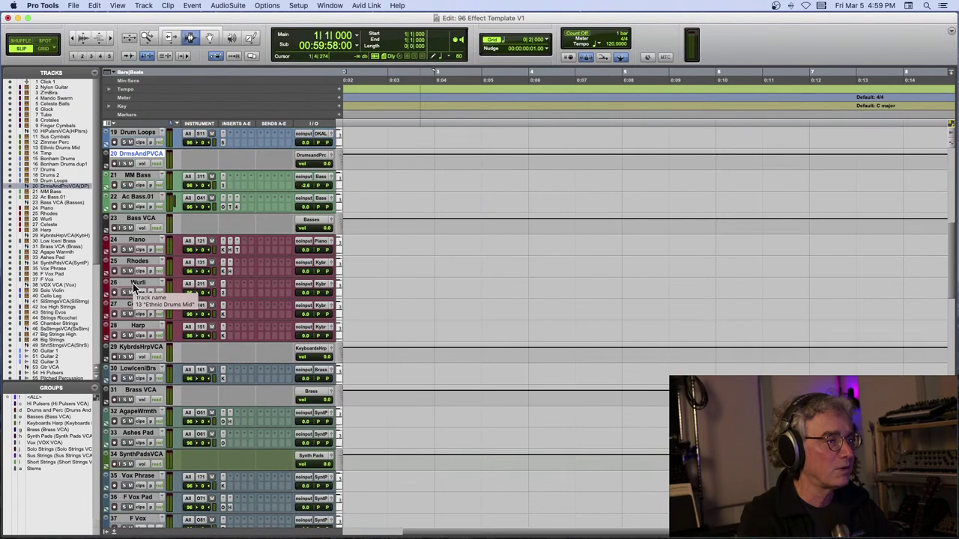
{"action": "scroll", "coordinate": [133, 287], "scroll_direction": "down", "scroll_amount": 12}
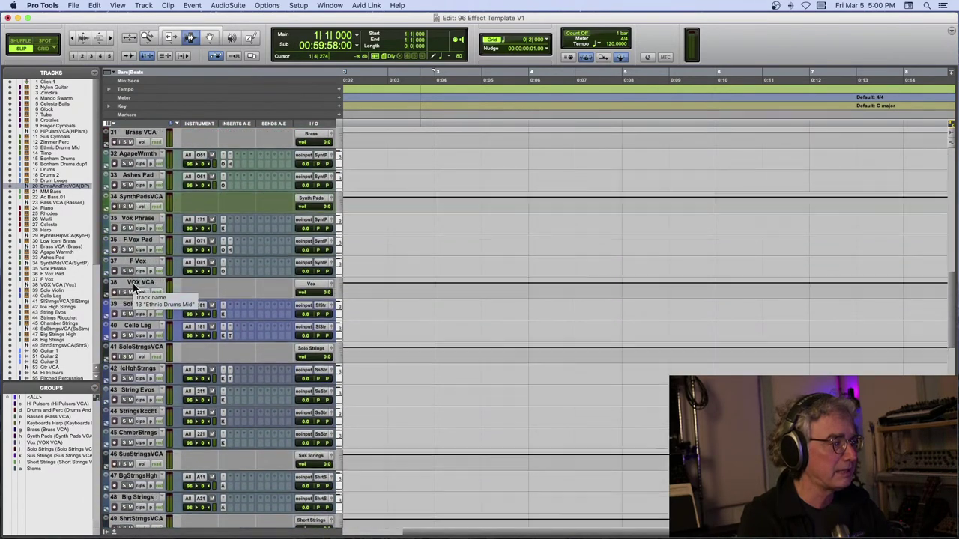
{"action": "scroll", "coordinate": [132, 283], "scroll_direction": "down", "scroll_amount": 2}
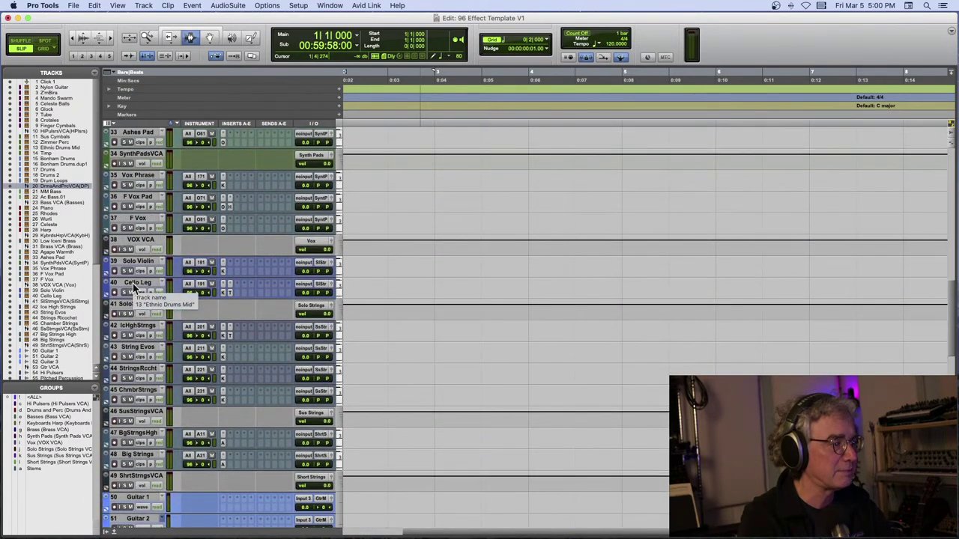
{"action": "left_click", "coordinate": [223, 273]}
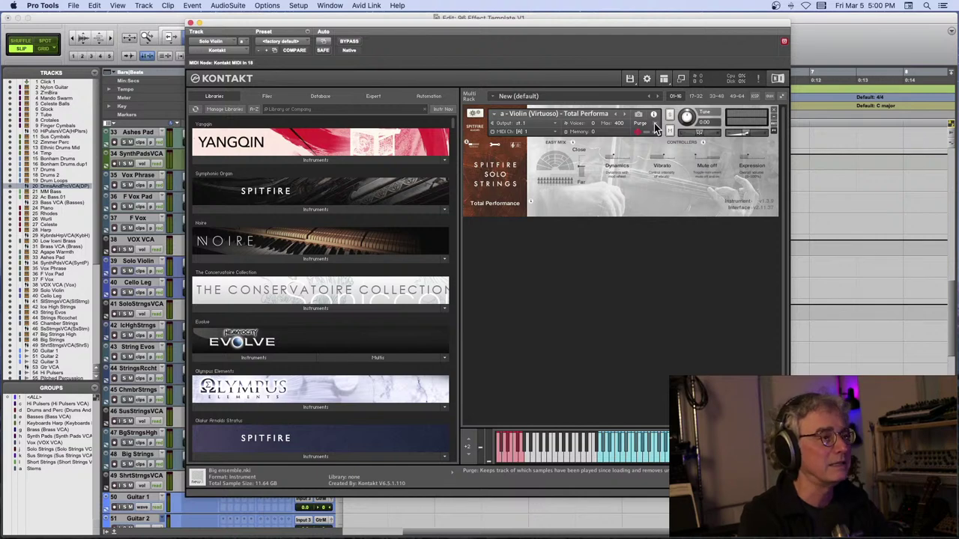
{"action": "left_click", "coordinate": [190, 24]}
- View the System Usage readings for CPU, disk, memory and voices, and close the window
{"action": "left_click", "coordinate": [302, 7]}
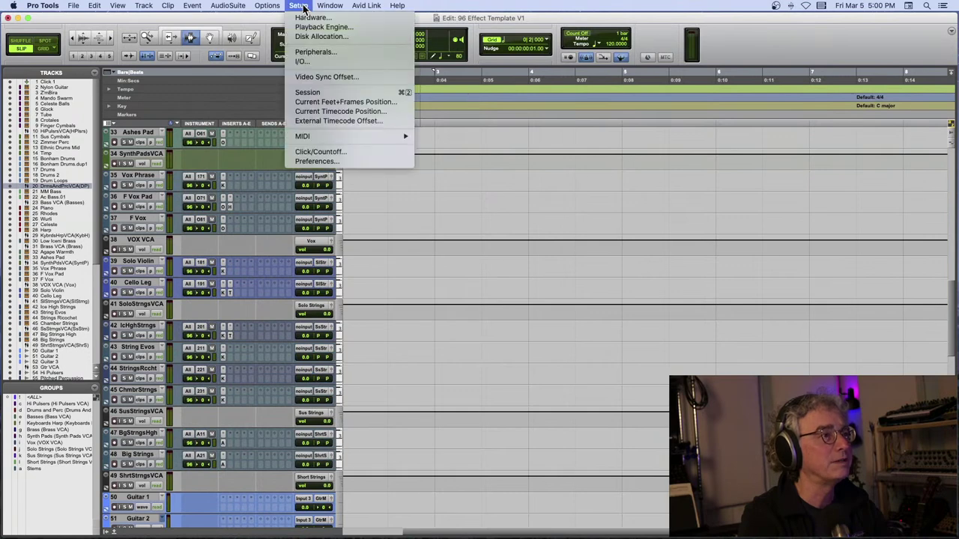
{"action": "mouse_move", "coordinate": [328, 6]}
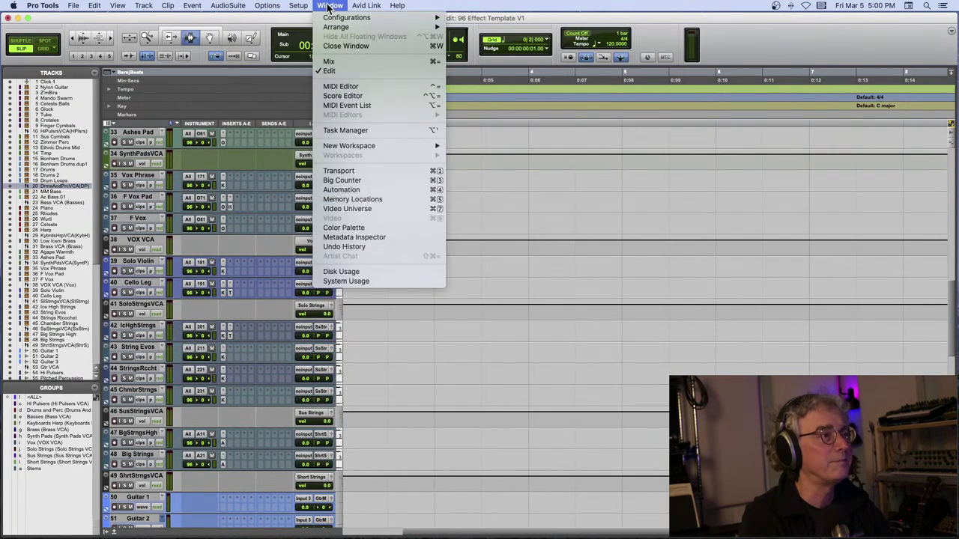
{"action": "left_click", "coordinate": [333, 281]}
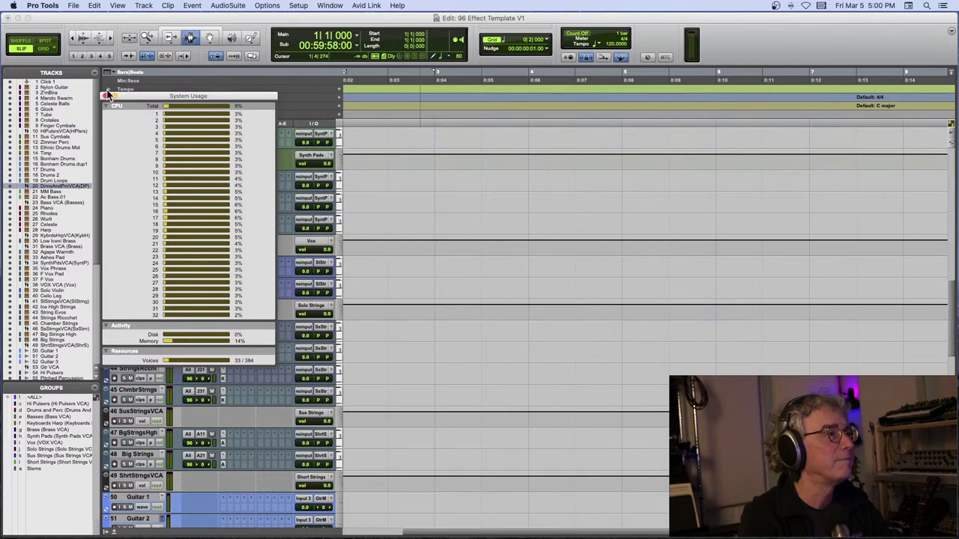
{"action": "left_click", "coordinate": [106, 98]}
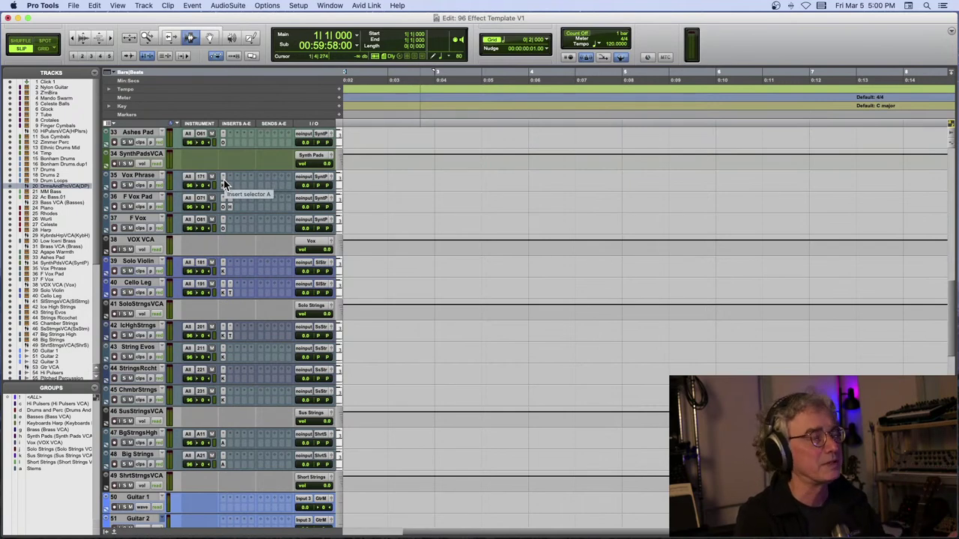
- Look through the guitar tracks, the submix audio tracks and the effects return tracks down to Master 1
{"action": "scroll", "coordinate": [182, 219], "scroll_direction": "down", "scroll_amount": 5}
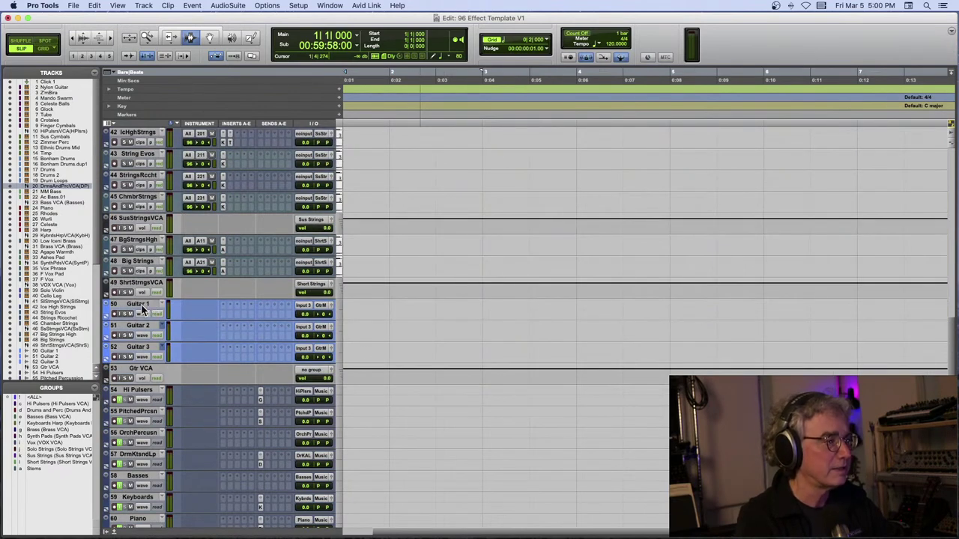
{"action": "scroll", "coordinate": [142, 308], "scroll_direction": "down", "scroll_amount": 3}
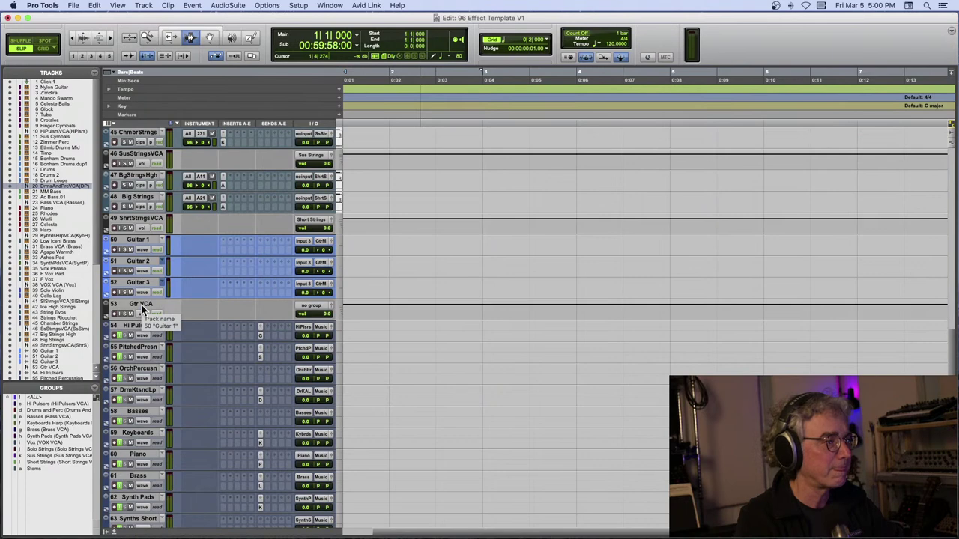
{"action": "scroll", "coordinate": [142, 309], "scroll_direction": "down", "scroll_amount": 6}
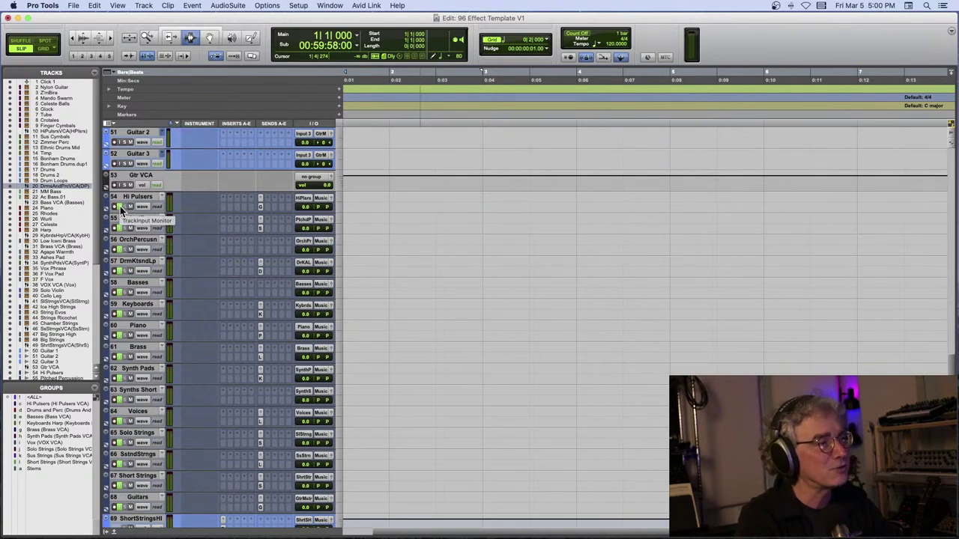
{"action": "scroll", "coordinate": [138, 202], "scroll_direction": "down", "scroll_amount": 2}
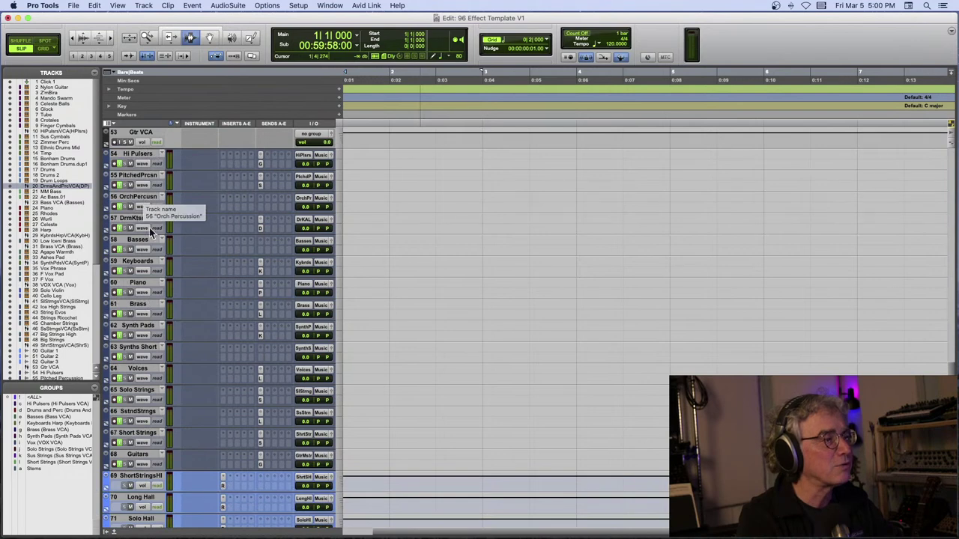
{"action": "scroll", "coordinate": [137, 446], "scroll_direction": "up", "scroll_amount": 2}
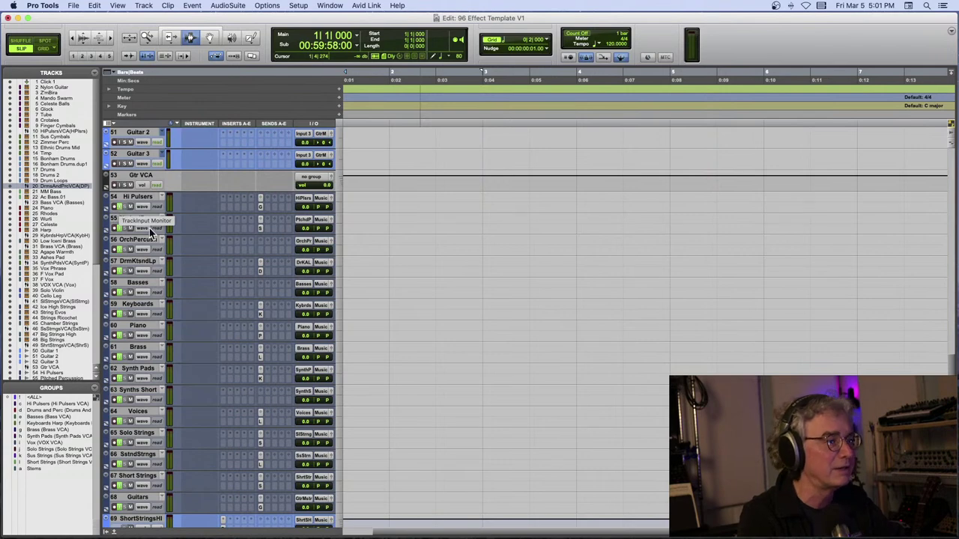
{"action": "scroll", "coordinate": [150, 233], "scroll_direction": "down", "scroll_amount": 8}
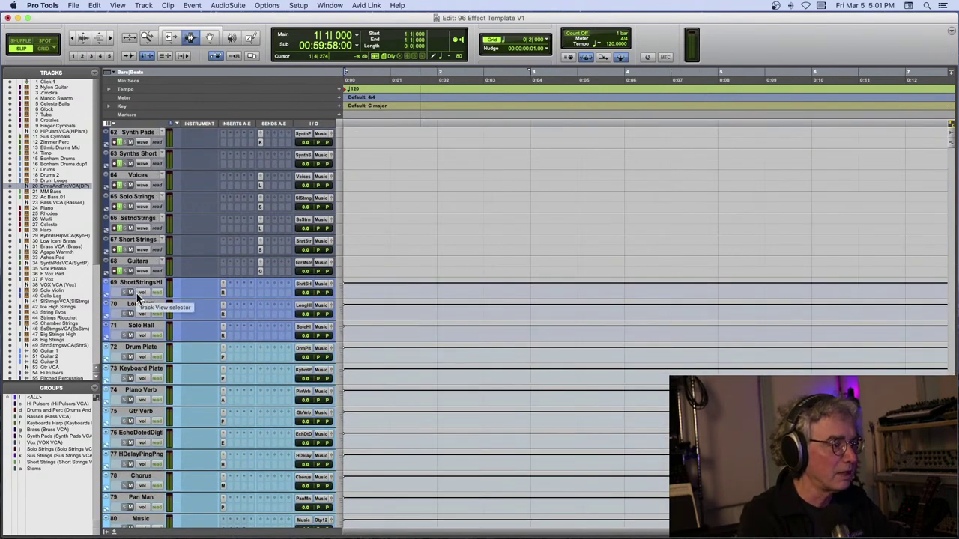
{"action": "scroll", "coordinate": [137, 298], "scroll_direction": "down", "scroll_amount": 3}
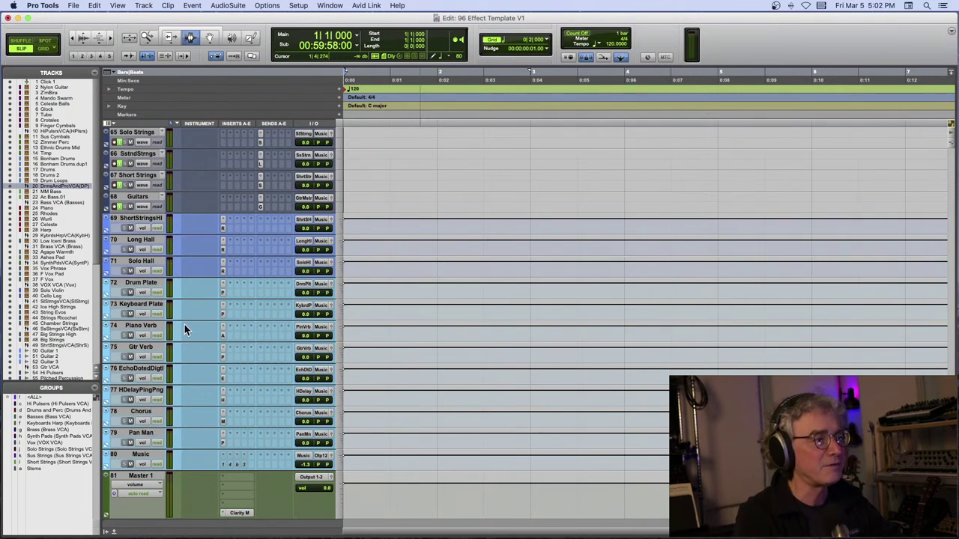
- Add a send from the Nylon Guitar track to the Echo Dotted Digital stereo bus and raise its level
{"action": "scroll", "coordinate": [186, 330], "scroll_direction": "up", "scroll_amount": 10}
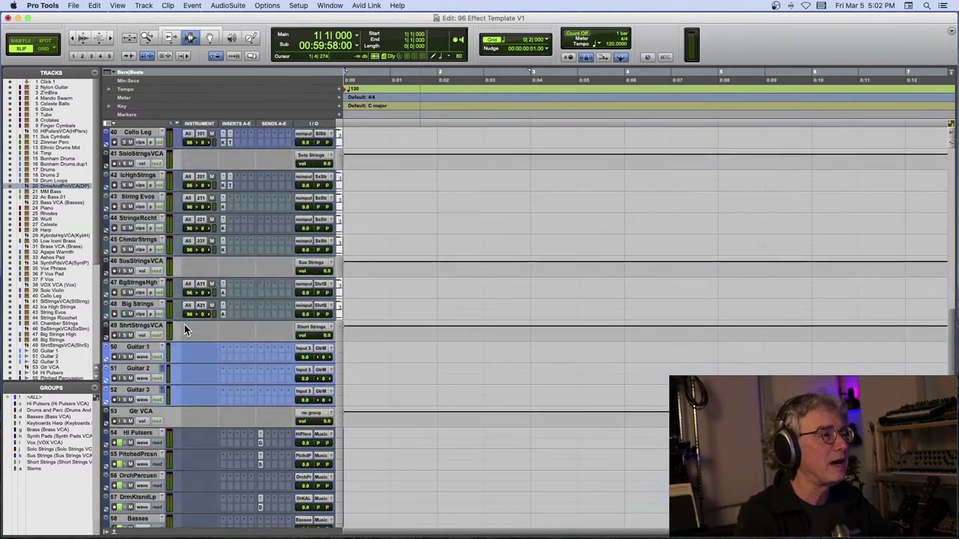
{"action": "scroll", "coordinate": [186, 330], "scroll_direction": "up", "scroll_amount": 15}
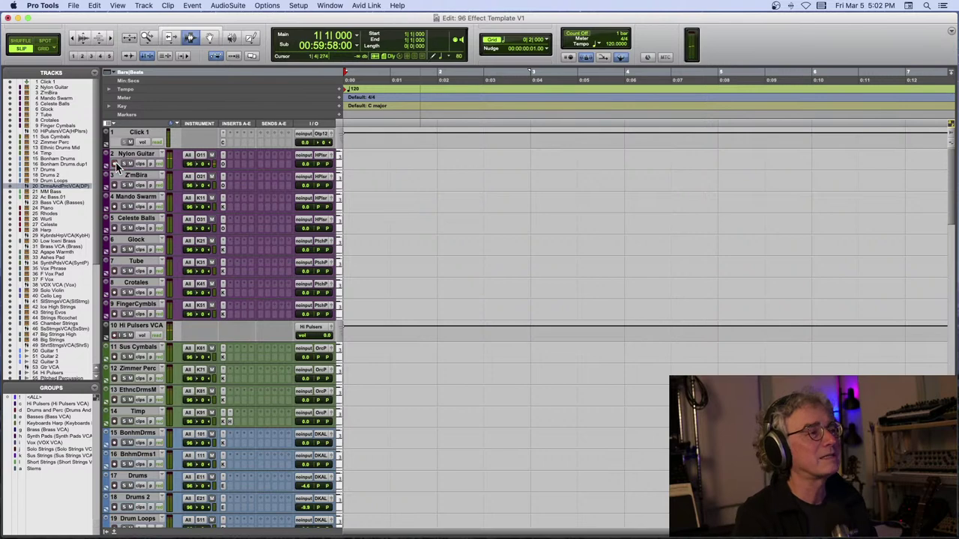
{"action": "left_click", "coordinate": [261, 168]}
{"action": "mouse_move", "coordinate": [261, 171]}
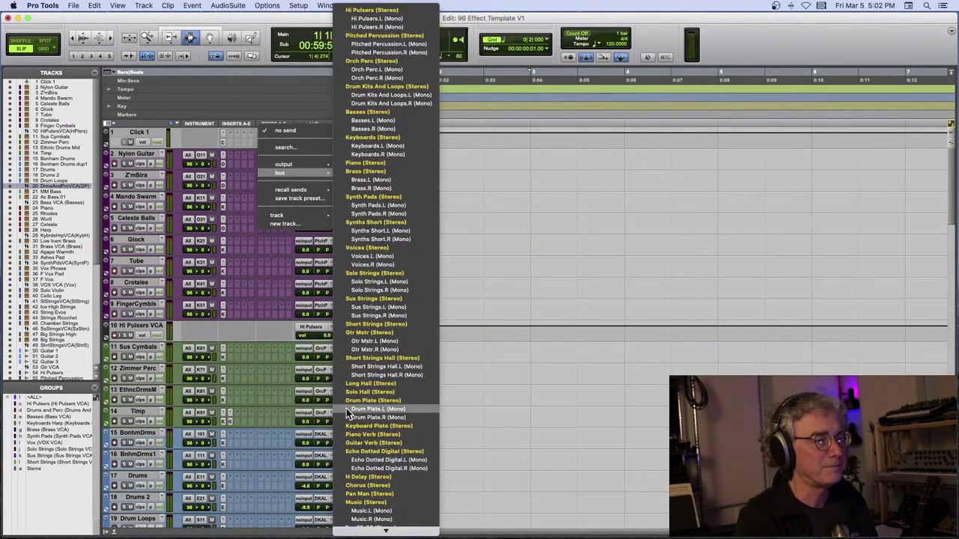
{"action": "left_click", "coordinate": [378, 452]}
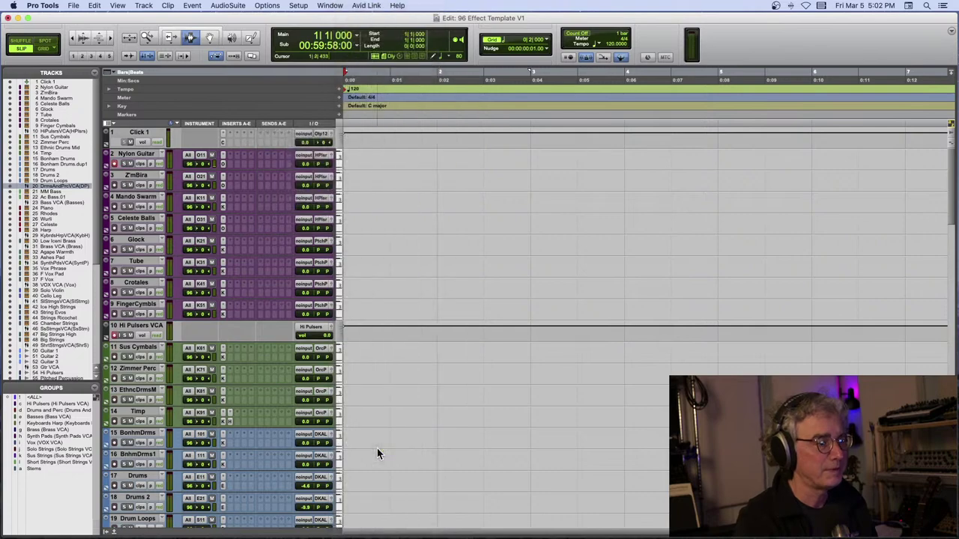
{"action": "scroll", "coordinate": [379, 449], "scroll_direction": "down", "scroll_amount": 5}
{"action": "scroll", "coordinate": [378, 449], "scroll_direction": "up", "scroll_amount": 5}
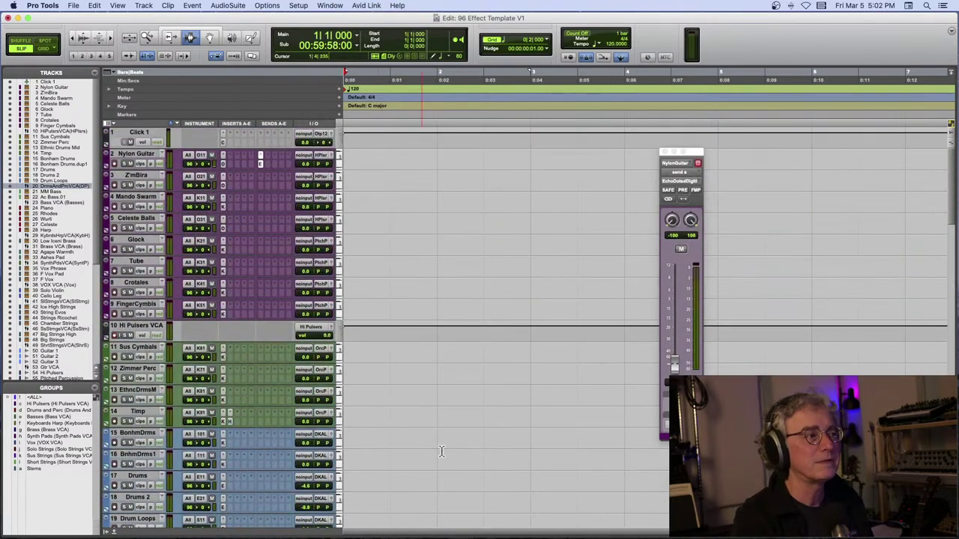
{"action": "left_click_drag", "start_coordinate": [675, 369], "coordinate": [673, 302]}
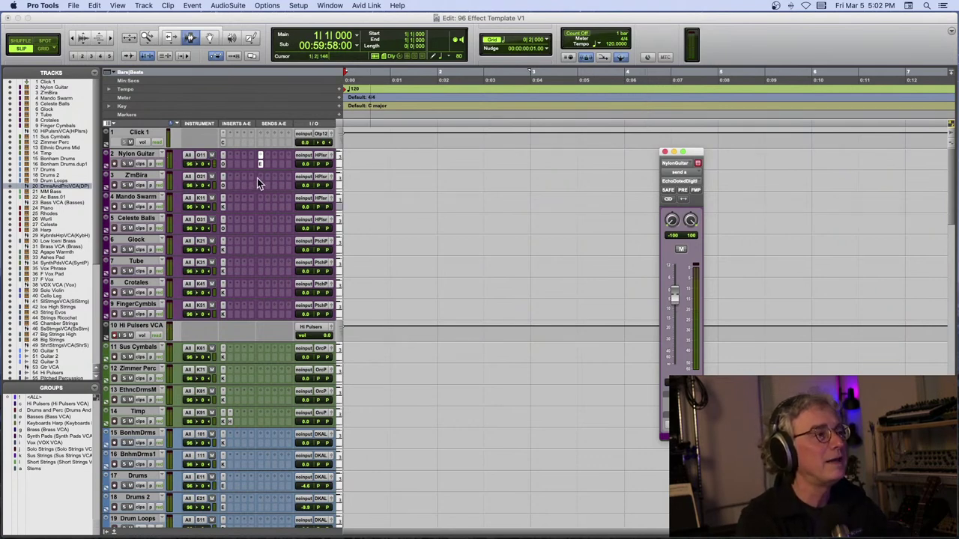
- Add a send from the dotted digital echo return to the Hi Pulsers stereo bus, raise its level, and close the send window
{"action": "scroll", "coordinate": [257, 178], "scroll_direction": "down", "scroll_amount": 20}
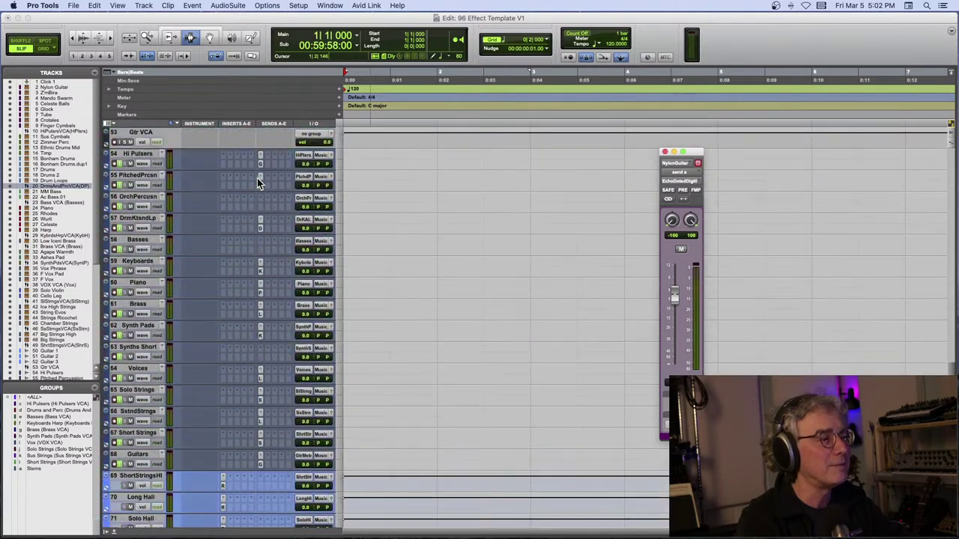
{"action": "scroll", "coordinate": [257, 178], "scroll_direction": "down", "scroll_amount": 2}
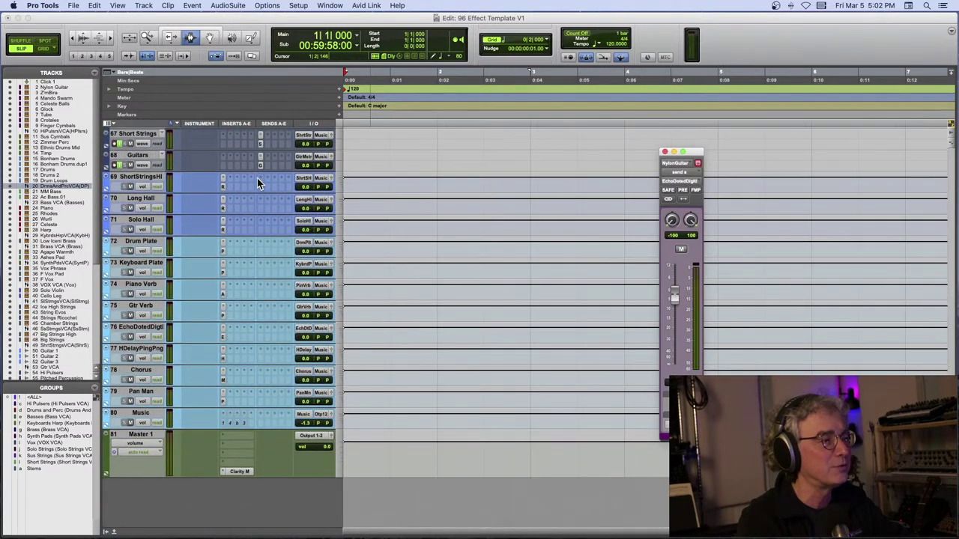
{"action": "left_click", "coordinate": [259, 339]}
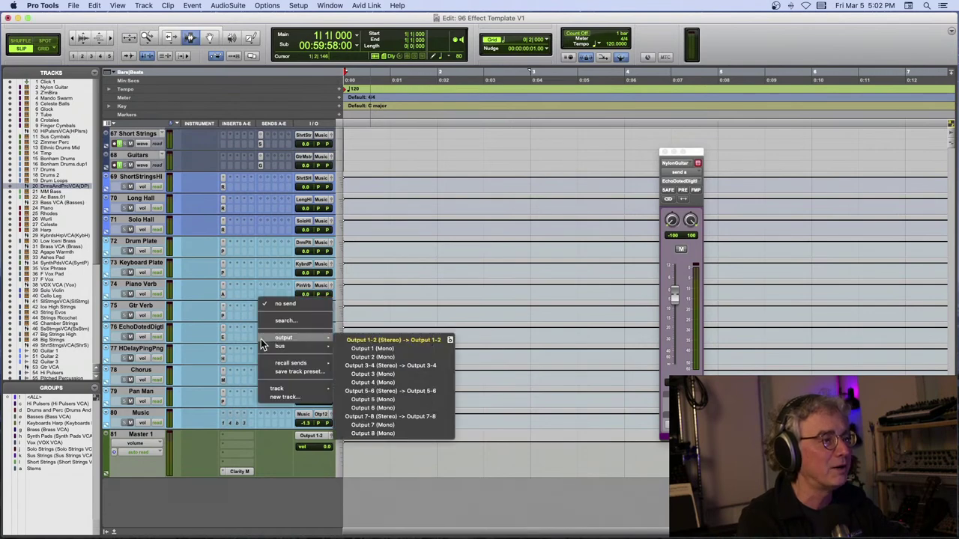
{"action": "mouse_move", "coordinate": [261, 348]}
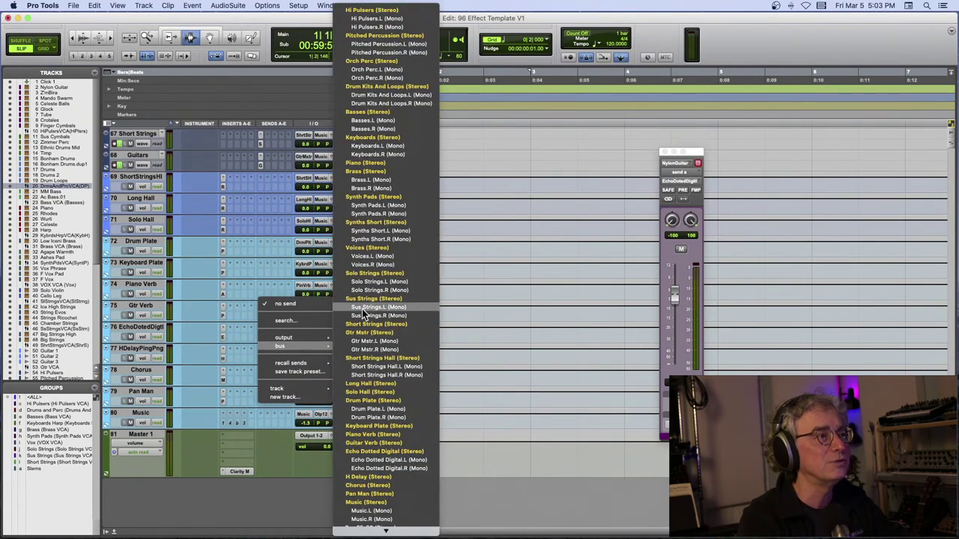
{"action": "left_click", "coordinate": [395, 11]}
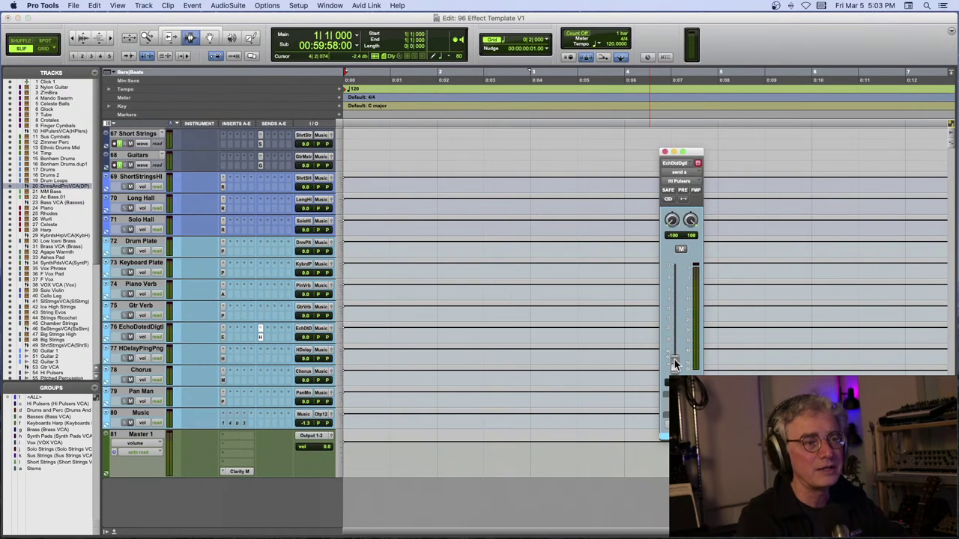
{"action": "left_click", "coordinate": [674, 363], "text": "alt"}
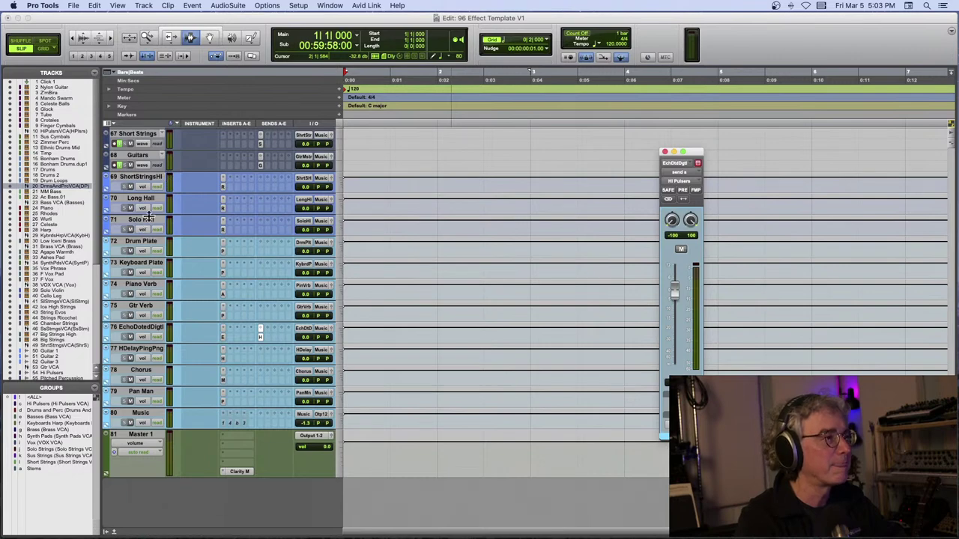
{"action": "scroll", "coordinate": [157, 209], "scroll_direction": "up", "scroll_amount": 10}
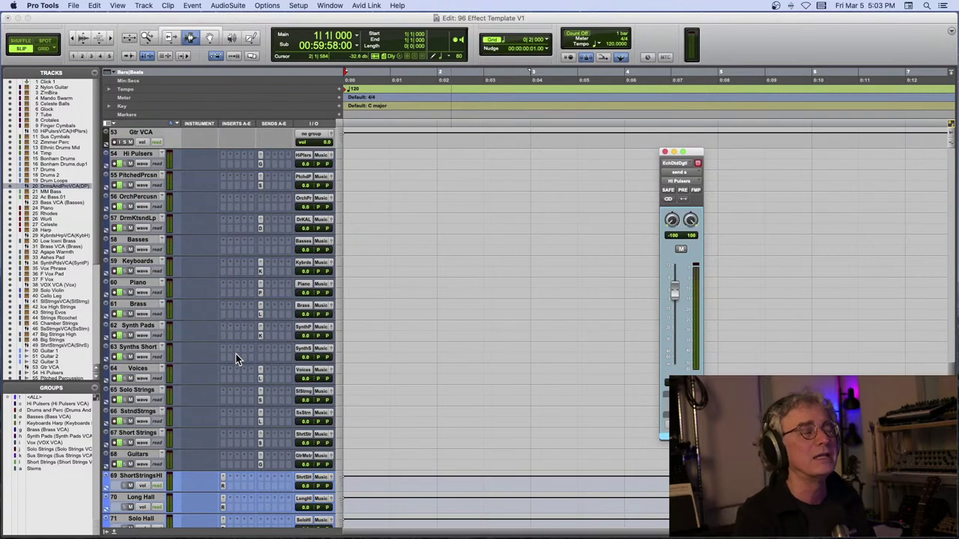
{"action": "left_click", "coordinate": [665, 152]}
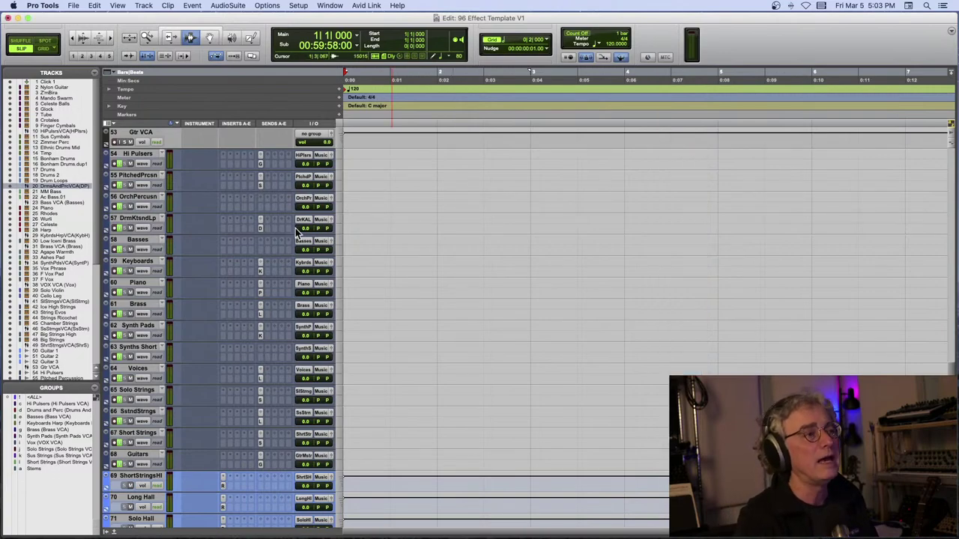
- Select the Drum Loops track, and view and close its Stylus RMX instrument
{"action": "scroll", "coordinate": [193, 275], "scroll_direction": "up", "scroll_amount": 5}
{"action": "scroll", "coordinate": [193, 274], "scroll_direction": "up", "scroll_amount": 6}
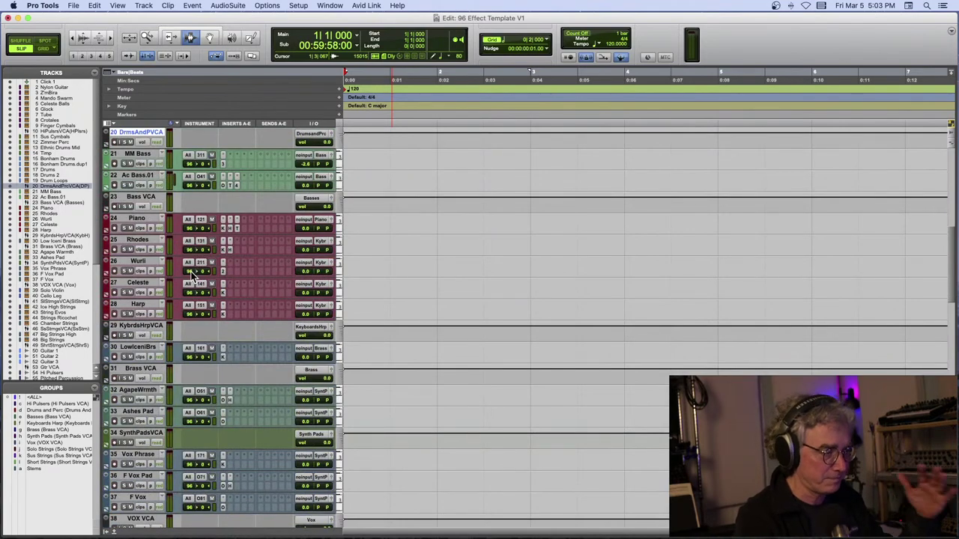
{"action": "scroll", "coordinate": [193, 274], "scroll_direction": "up", "scroll_amount": 4}
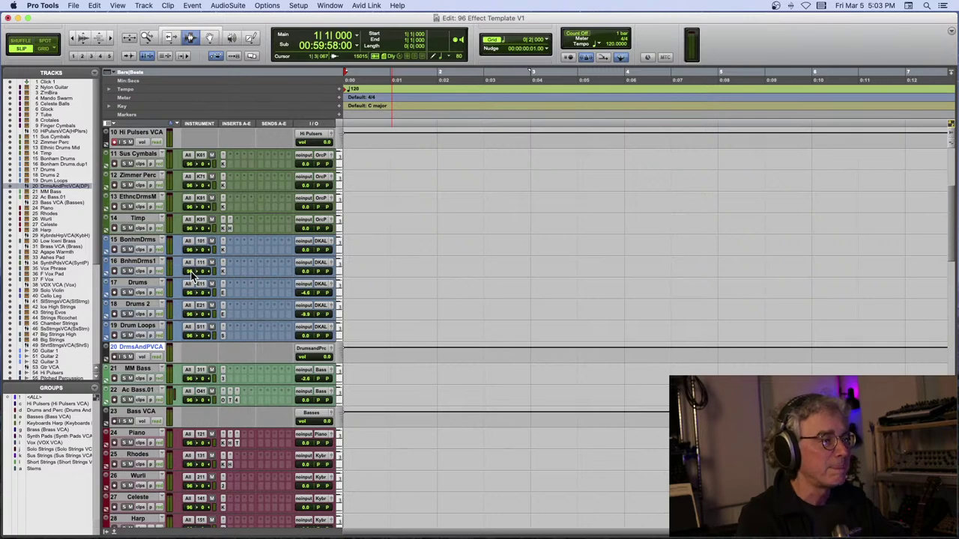
{"action": "scroll", "coordinate": [192, 274], "scroll_direction": "down", "scroll_amount": 1}
{"action": "left_click", "coordinate": [149, 283]}
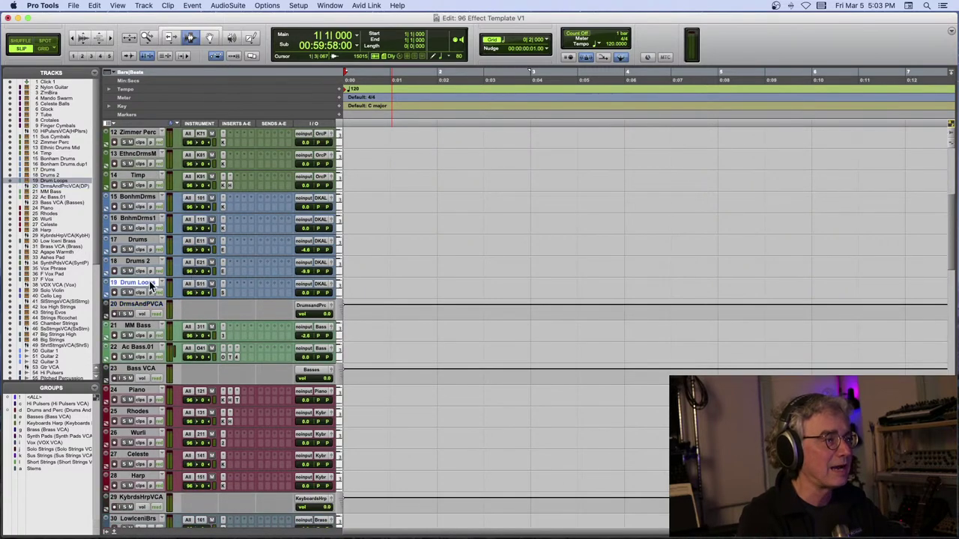
{"action": "left_click", "coordinate": [223, 286]}
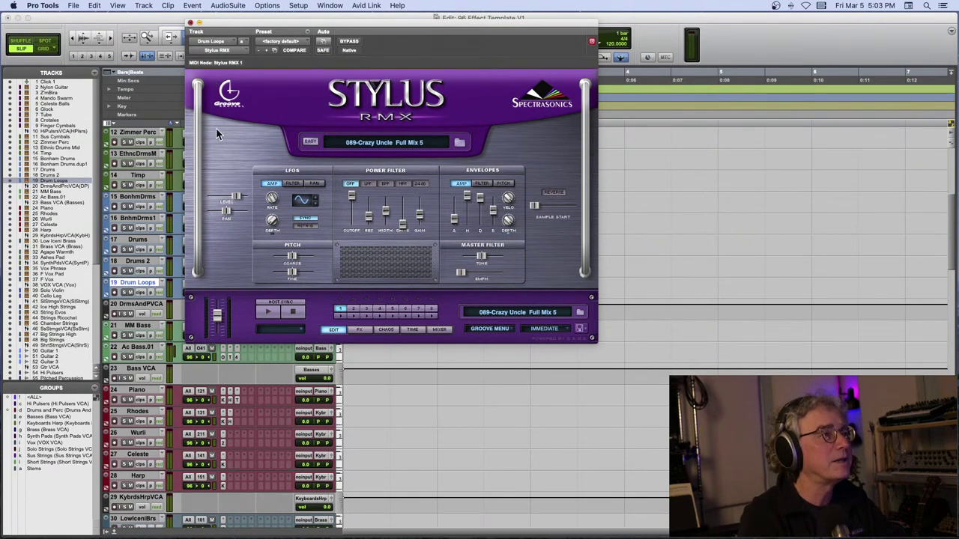
{"action": "left_click", "coordinate": [190, 22]}
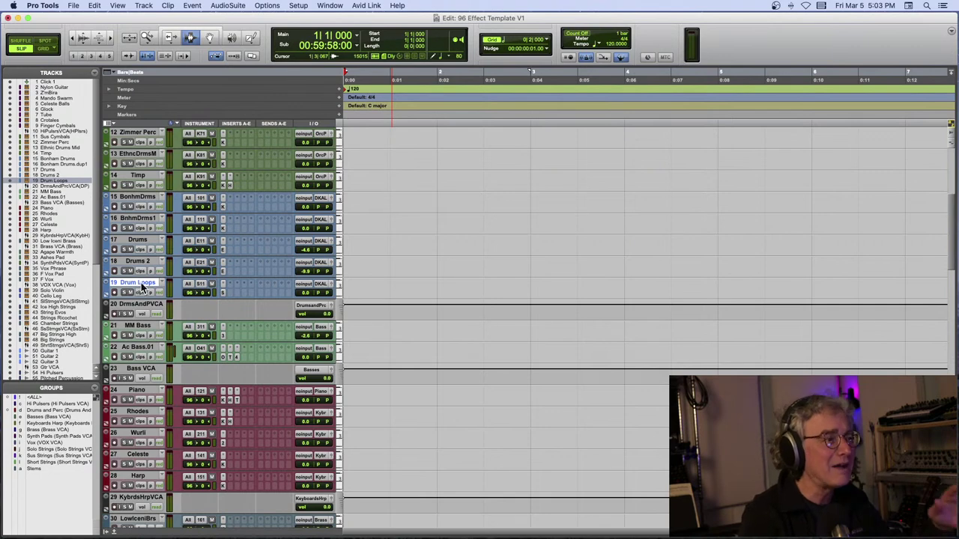
- Check the output bus assignment of the Drum Loops track without changing it
{"action": "left_click", "coordinate": [321, 285]}
{"action": "mouse_move", "coordinate": [318, 295]}
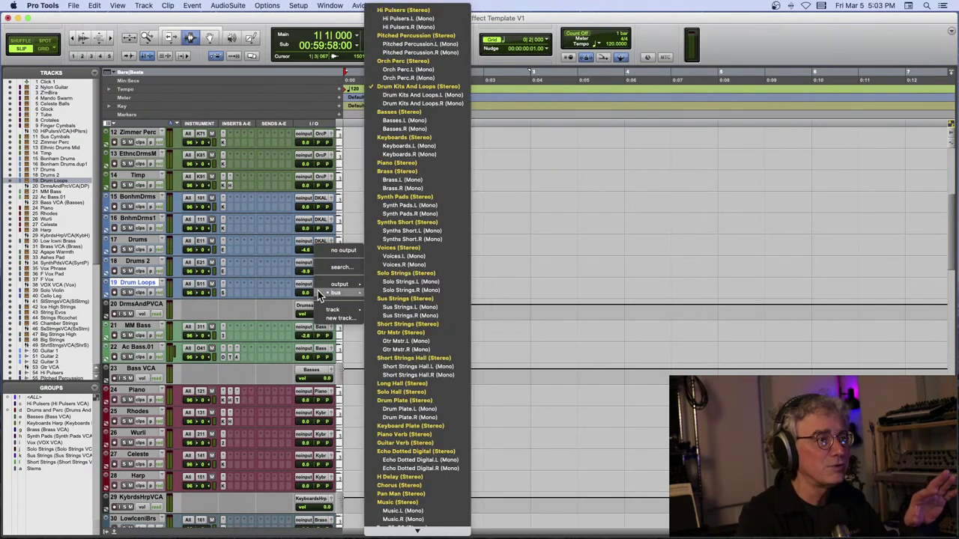
{"action": "left_click", "coordinate": [301, 132]}
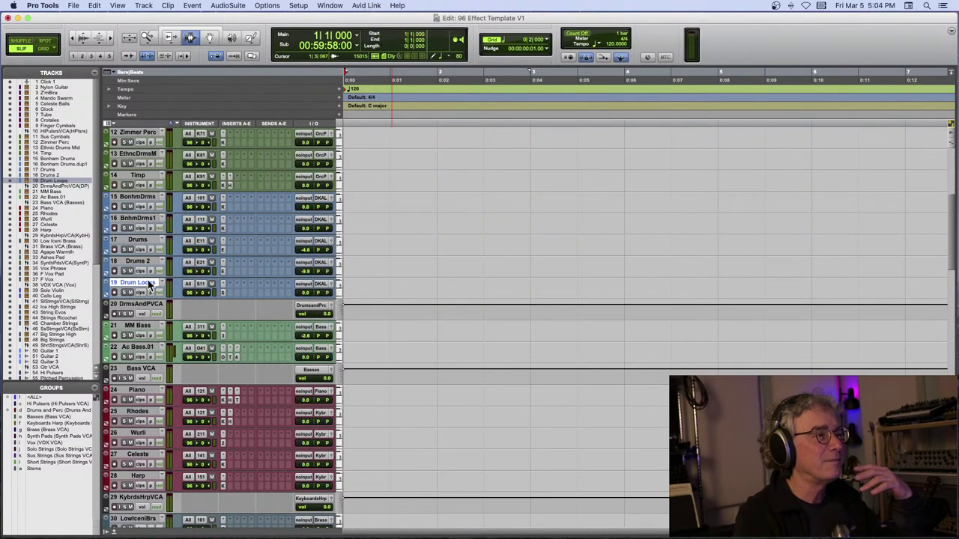
{"action": "key", "text": "super+shift+n"}
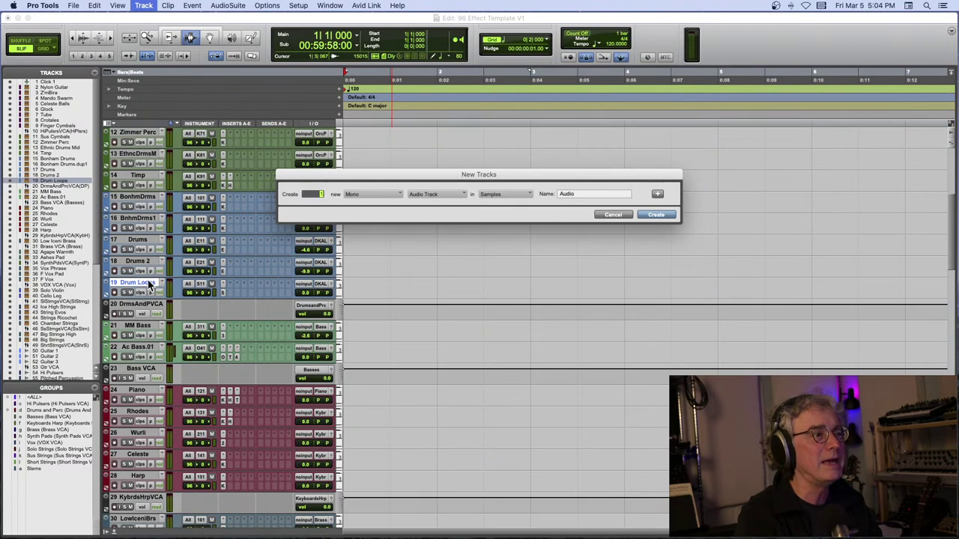
{"action": "left_click", "coordinate": [401, 197]}
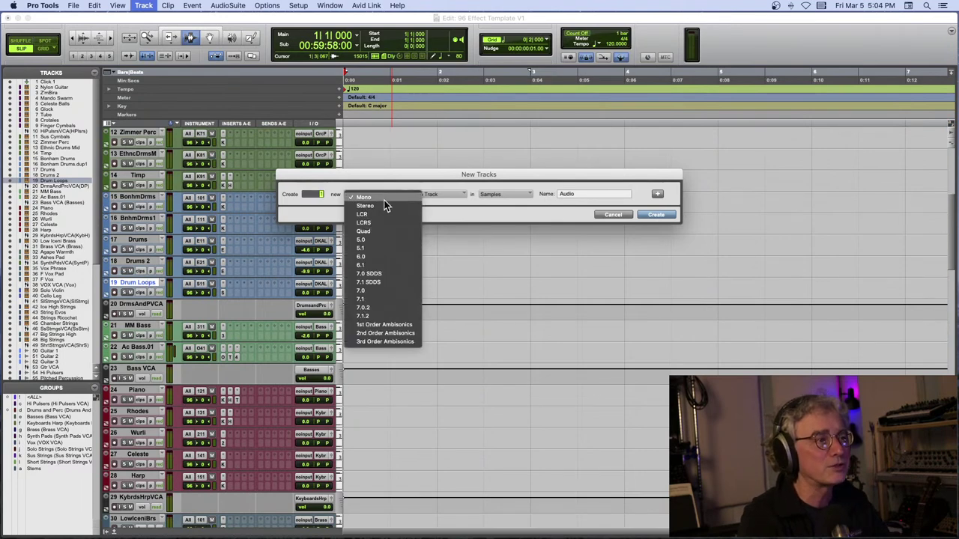
{"action": "left_click", "coordinate": [541, 208]}
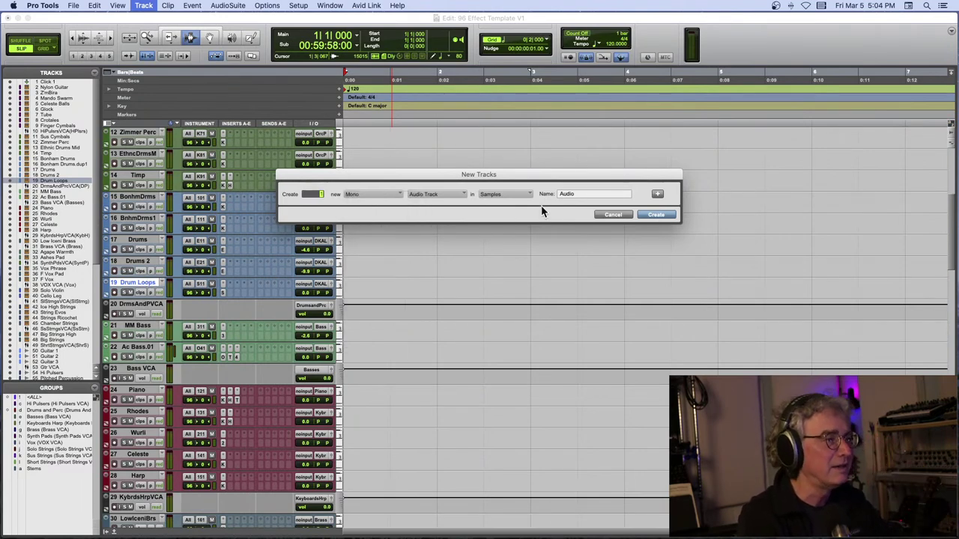
{"action": "left_click", "coordinate": [614, 215]}
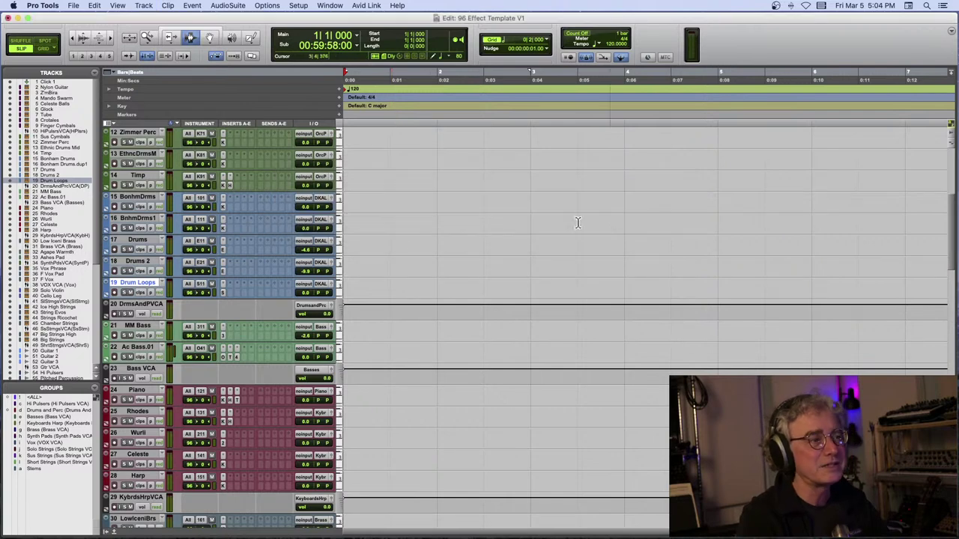
- Duplicate the Drum Loops track once with its automation, inserts, sends and group assignments, inserted after the last selected track
{"action": "right_click", "coordinate": [145, 284]}
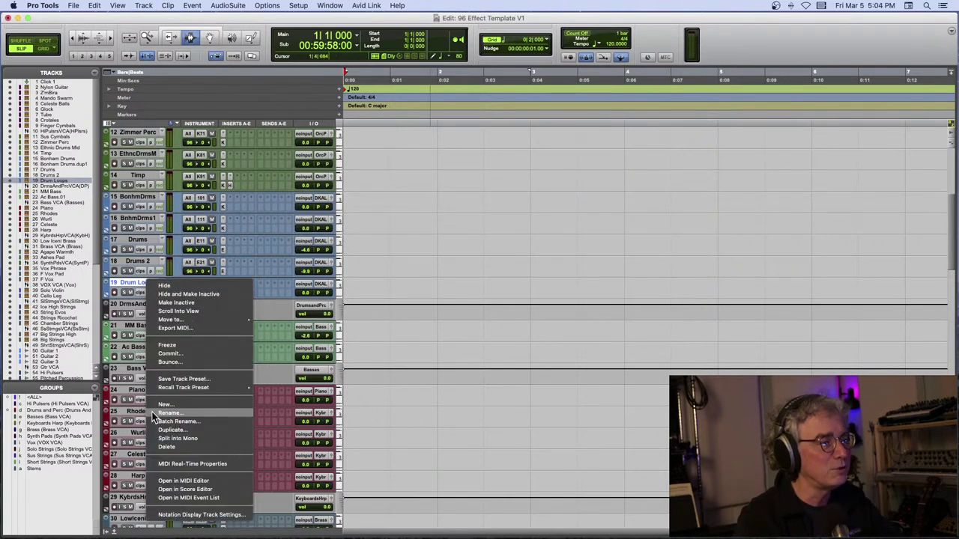
{"action": "left_click", "coordinate": [156, 431]}
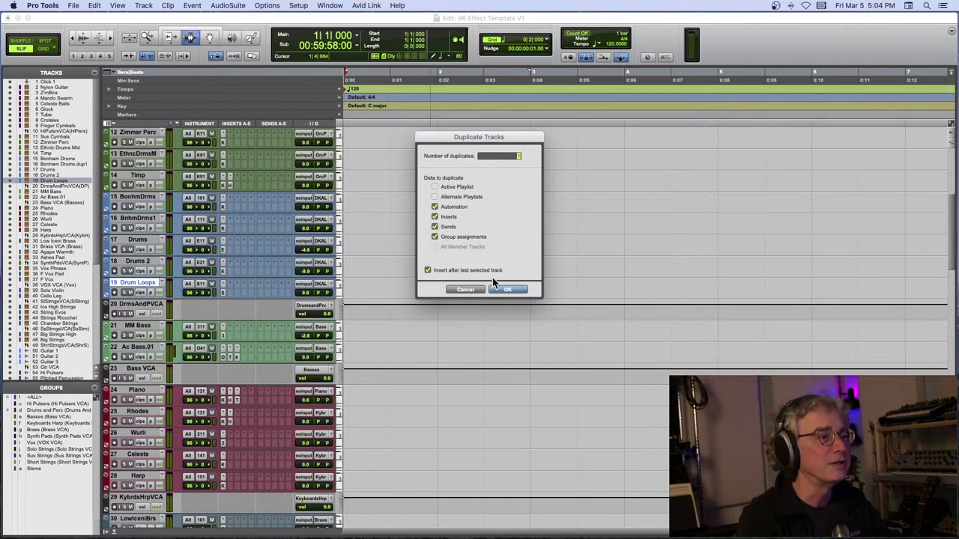
{"action": "key", "text": "Return"}
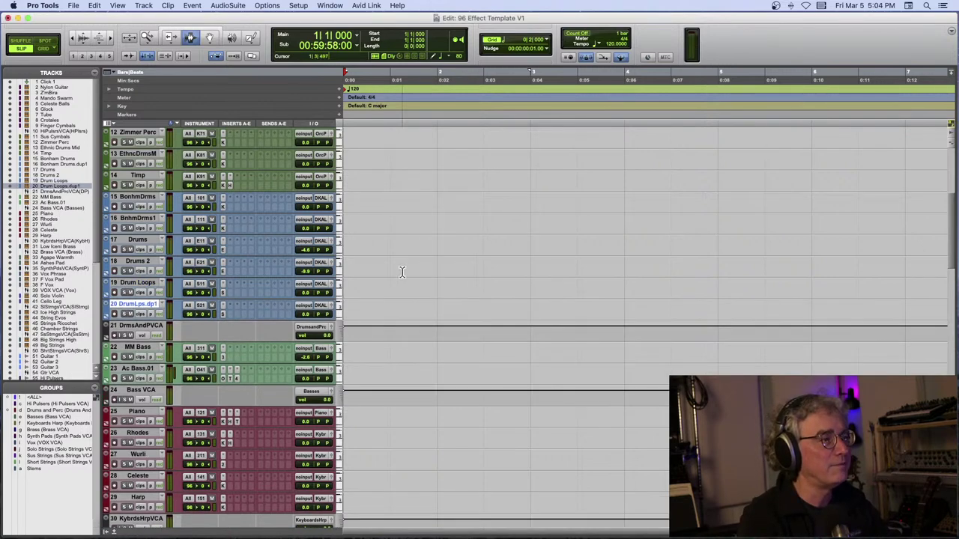
- Rename the duplicated Drum Loops track as Drum Loops 2
{"action": "double_click", "coordinate": [142, 304]}
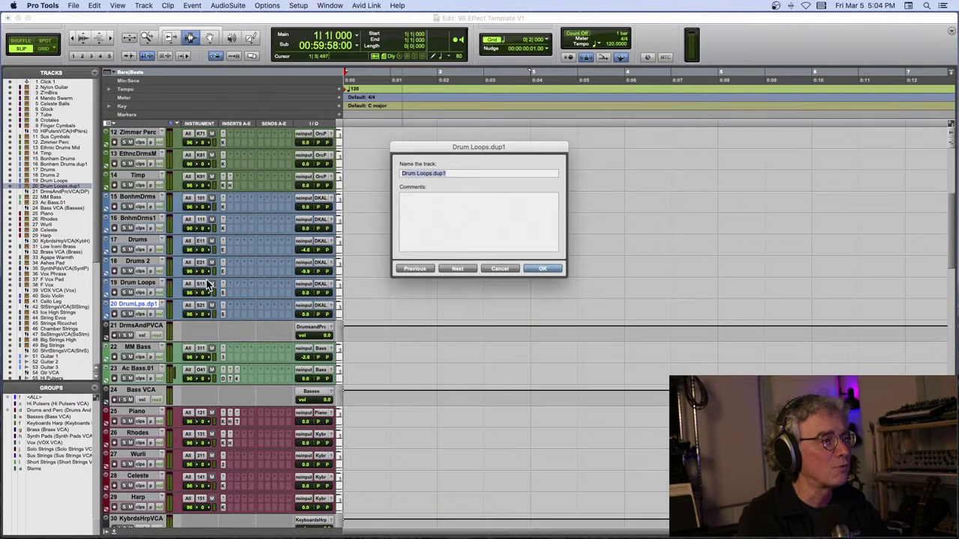
{"action": "left_click", "coordinate": [448, 173]}
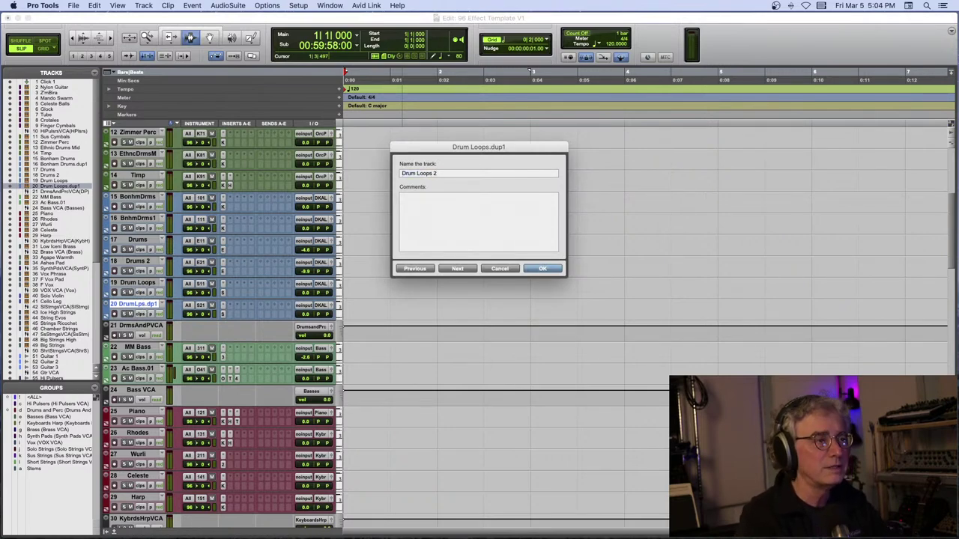
{"action": "type", "text": "2"}
{"action": "key", "text": "Return"}
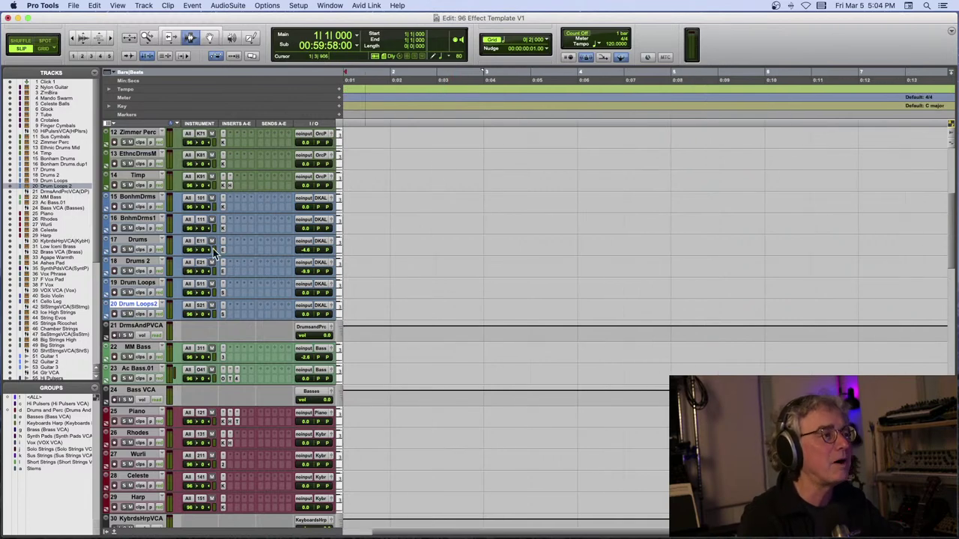